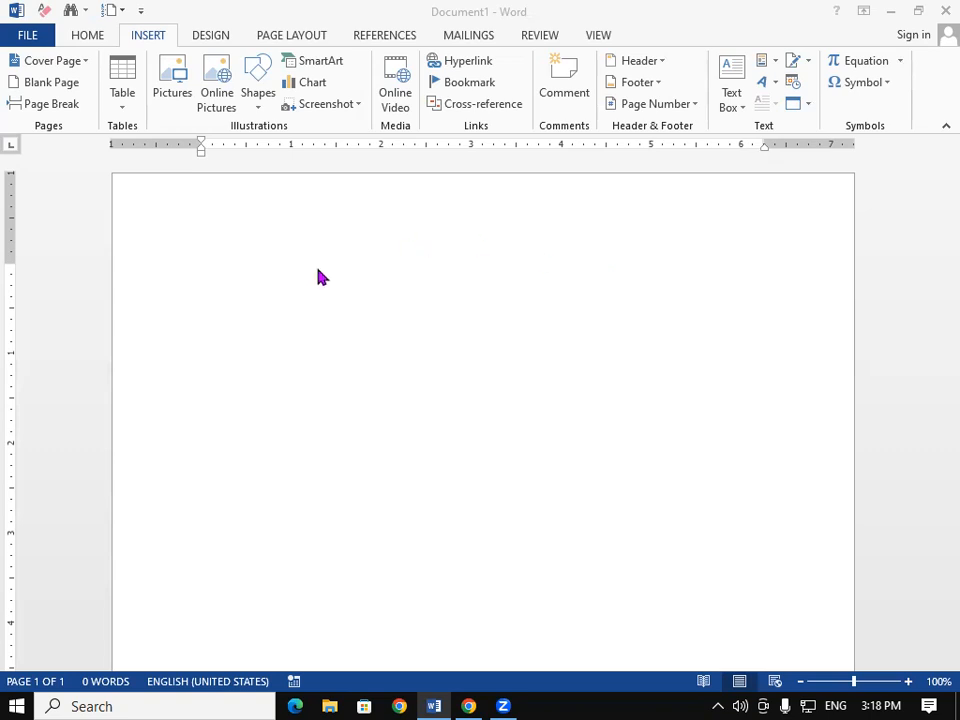
Step: Generate sample paragraphs with =rand(25) and select all the document text
left_click(263, 270)
type("=")
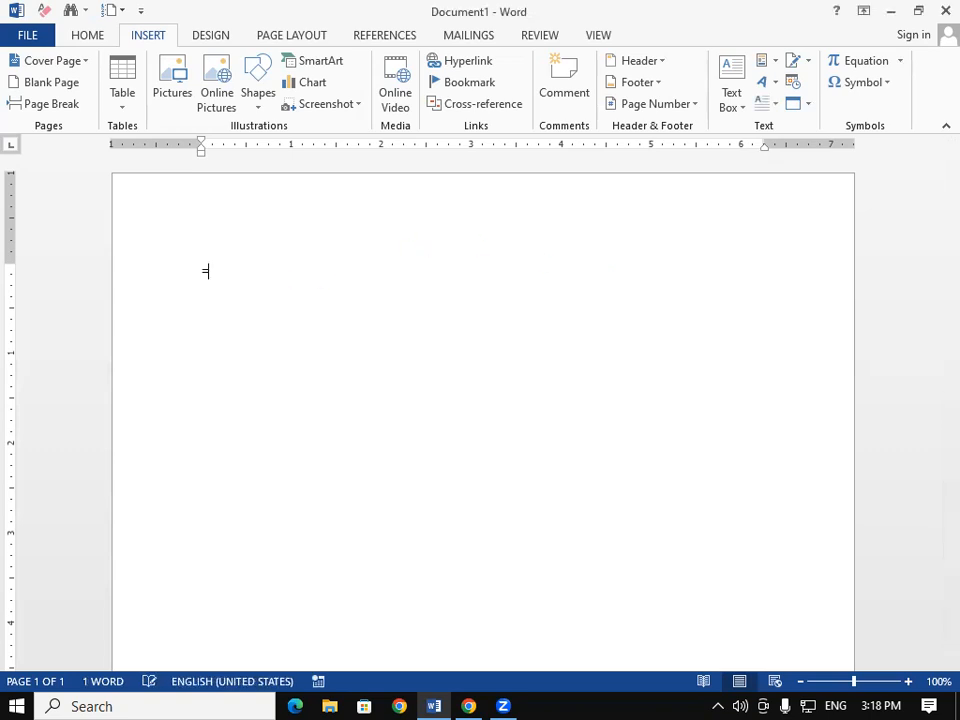
type("rand(25)")
key("Return")
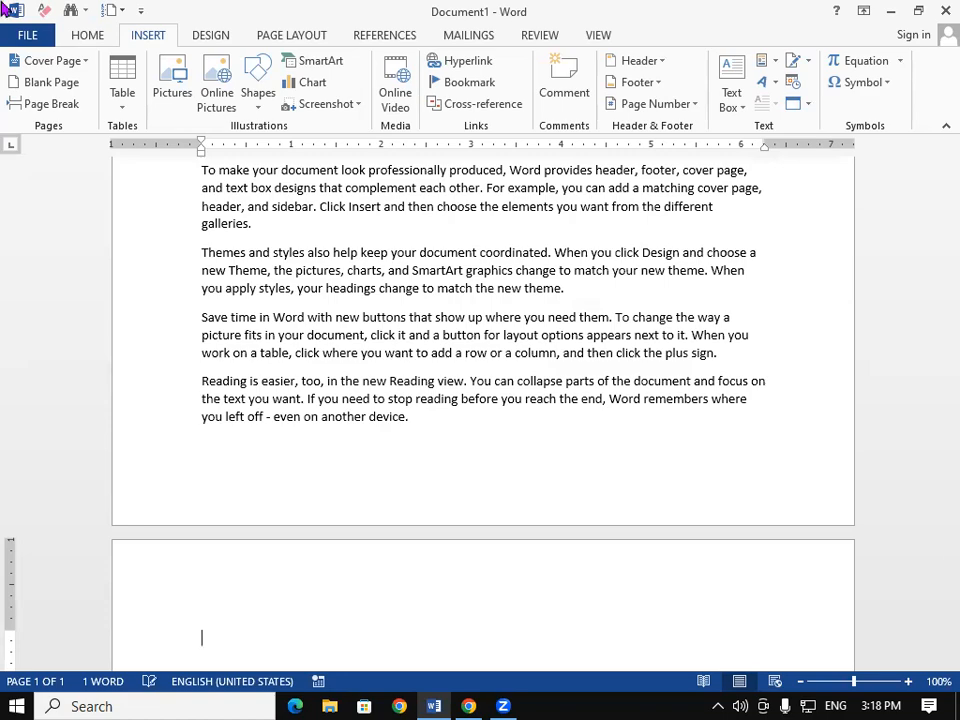
left_click_drag(934, 454, 926, 150)
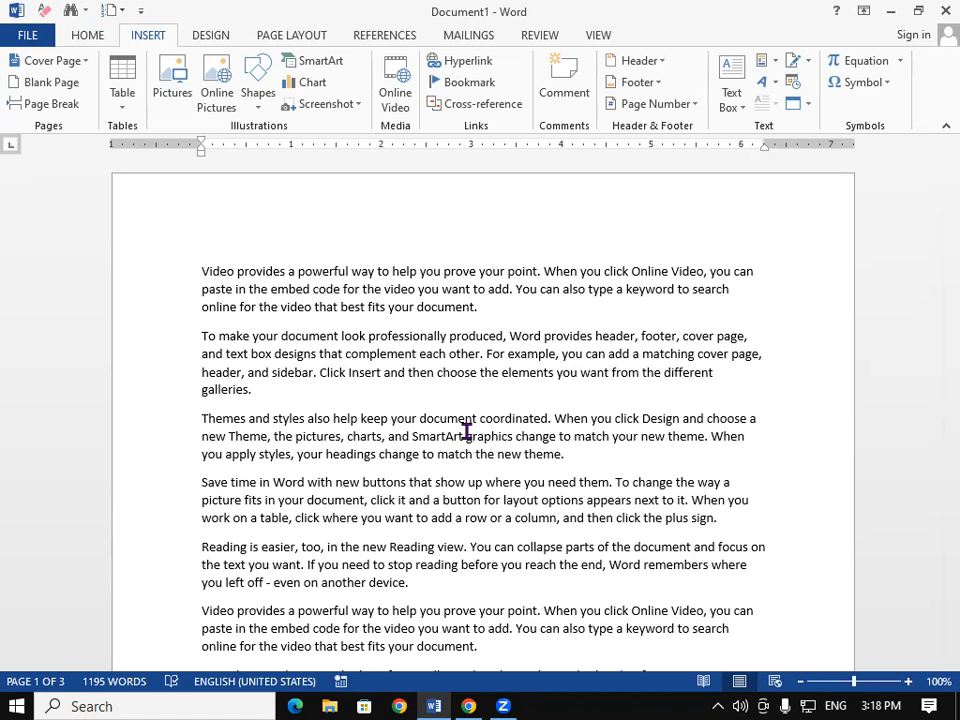
key("ctrl+a")
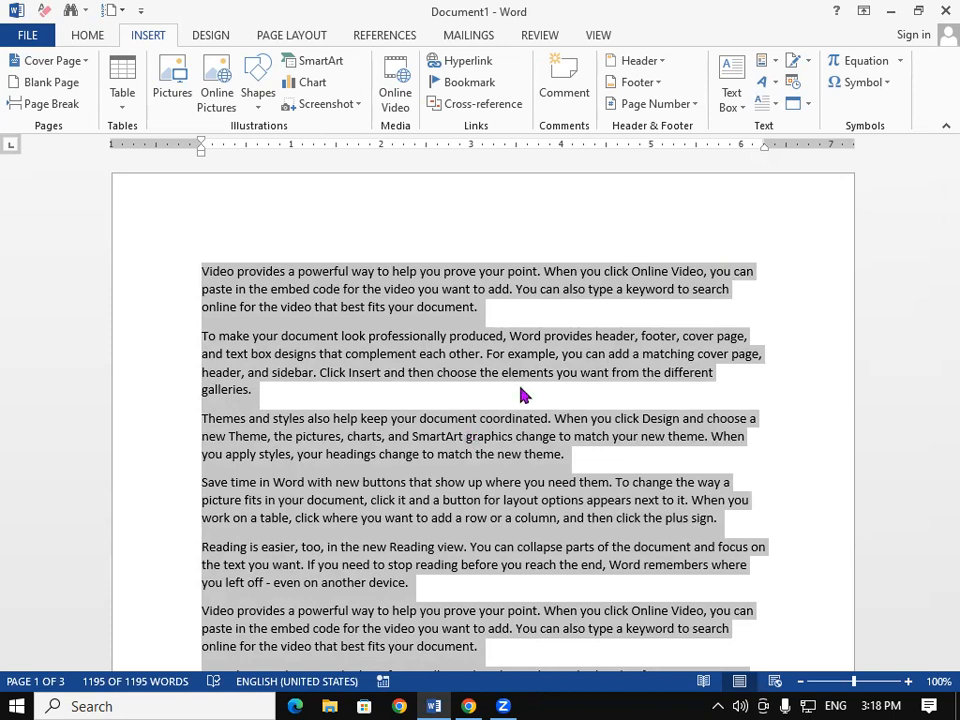
Step: Insert a Blank footer with the text 'PAGE NO.1' and return to the body
left_click(632, 86)
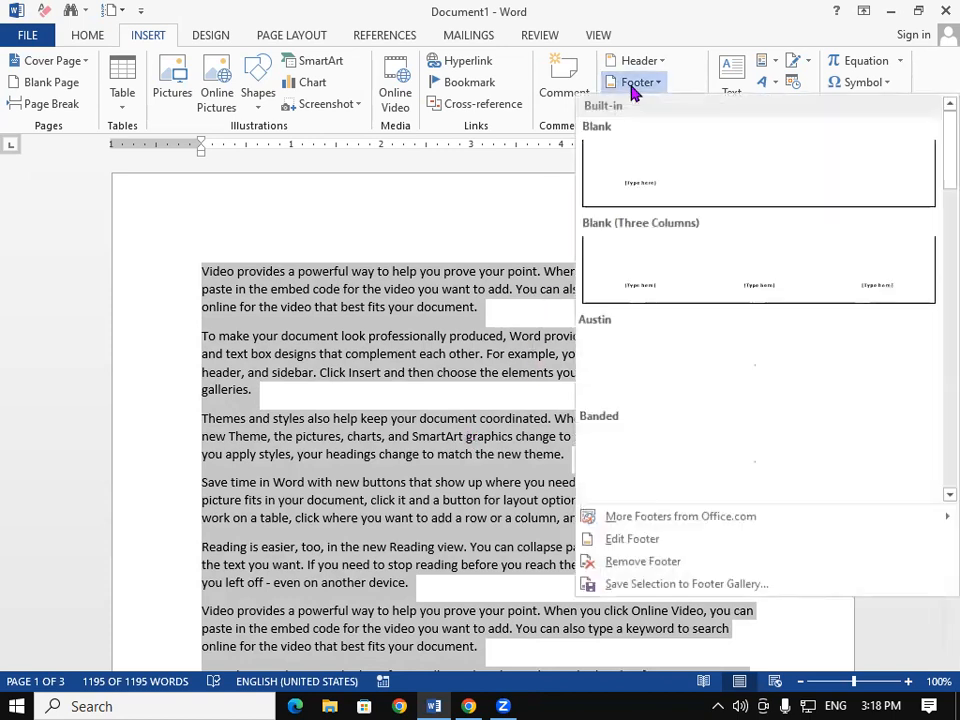
left_click(667, 171)
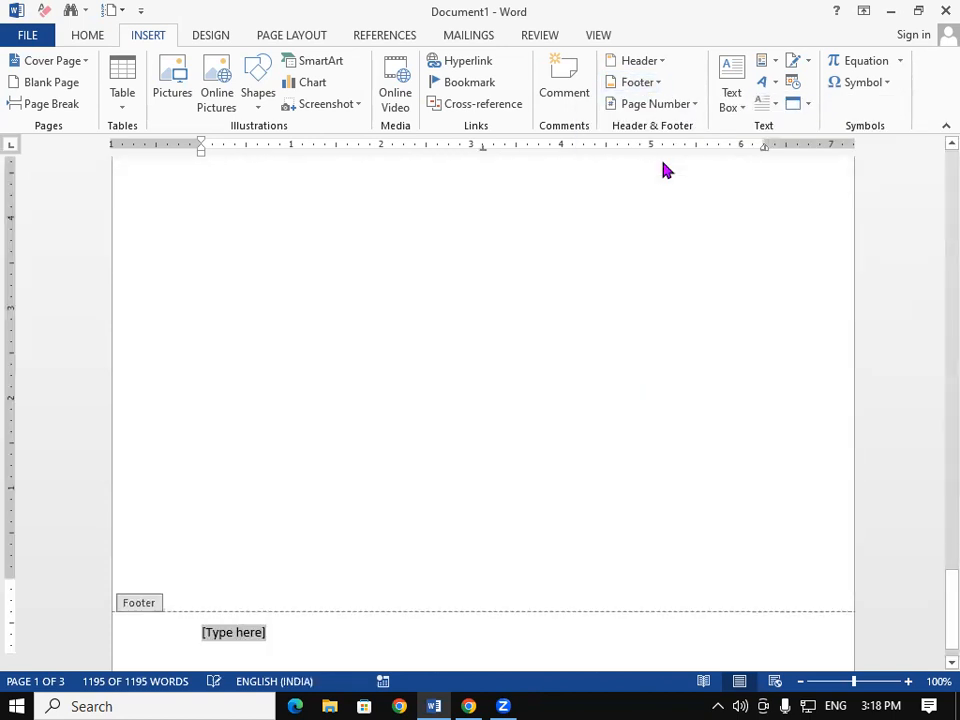
left_click_drag(950, 603, 926, 145)
scroll(414, 524, "down", 10)
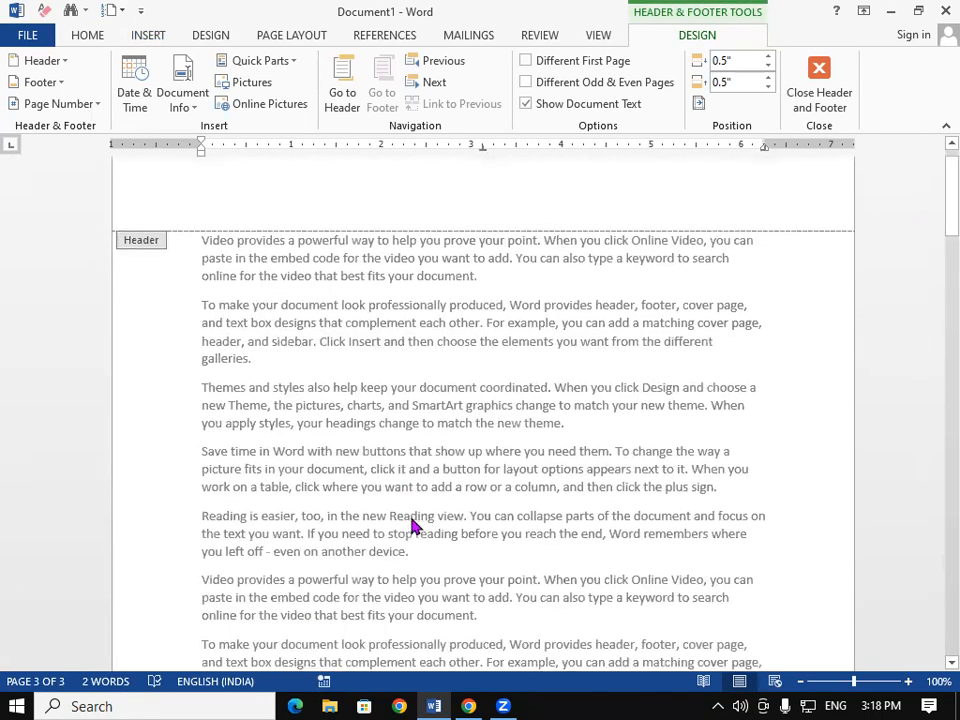
scroll(414, 521, "down", 5)
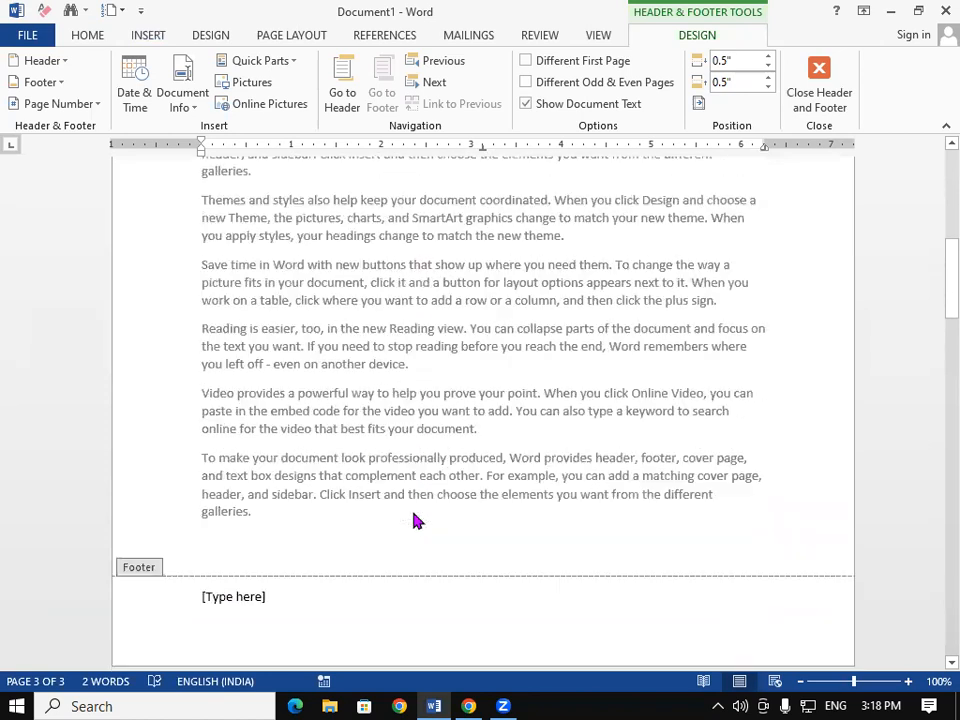
left_click(229, 537)
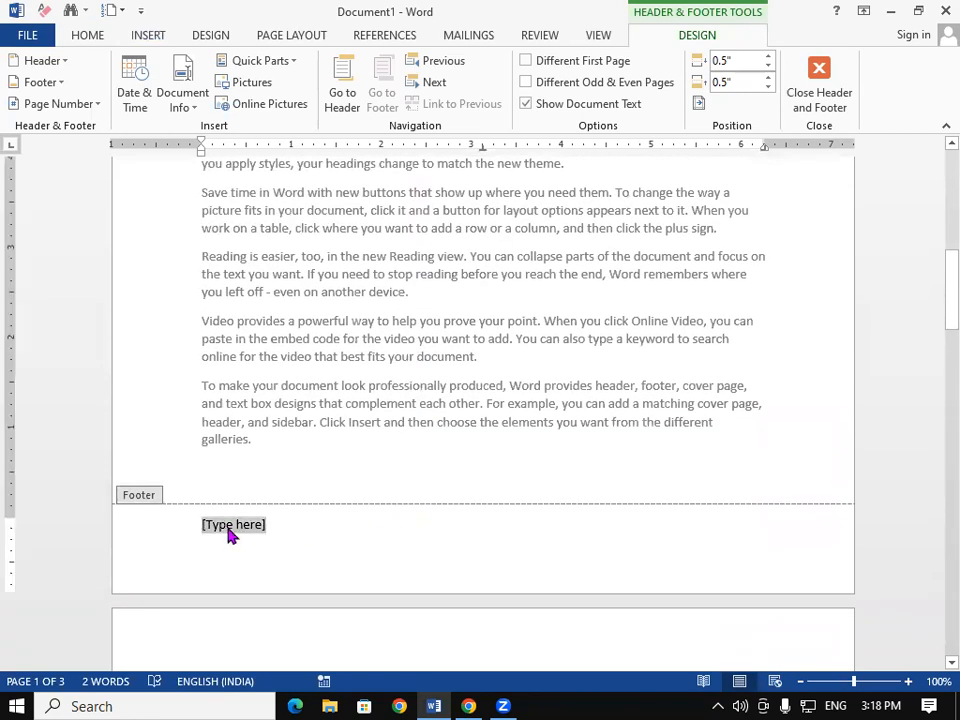
type("PAGE ")
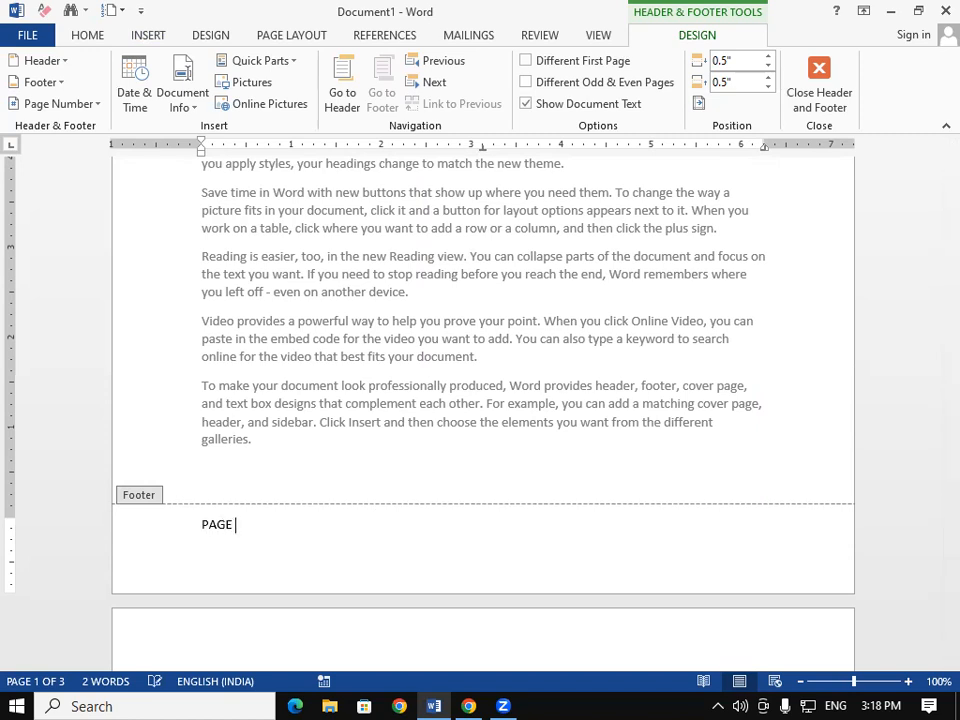
type("NO.1")
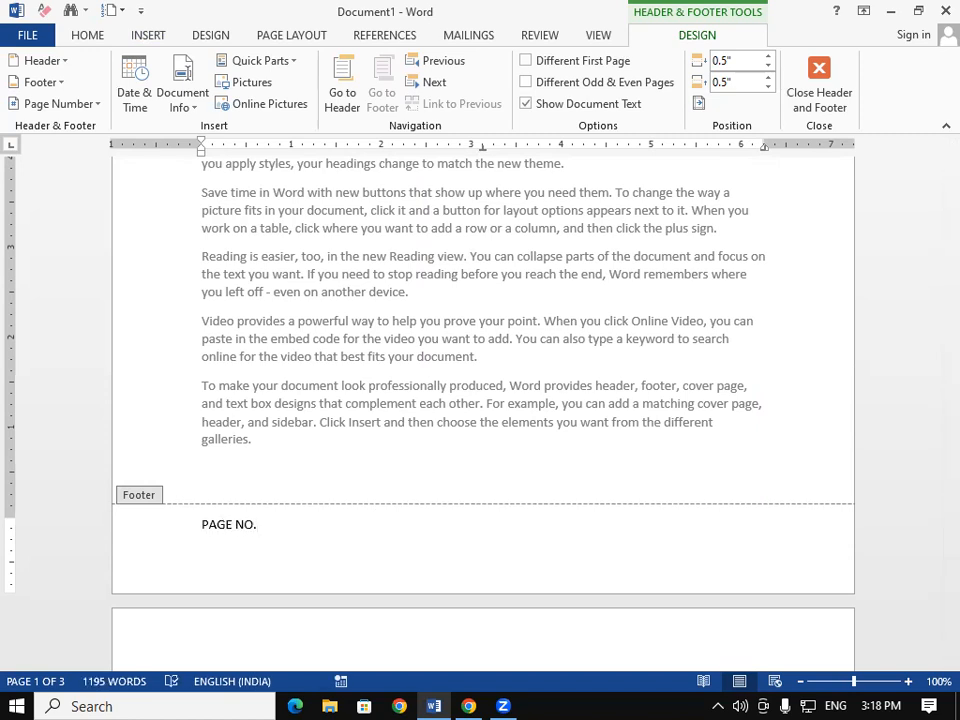
double_click(292, 433)
left_click_drag(936, 286, 935, 636)
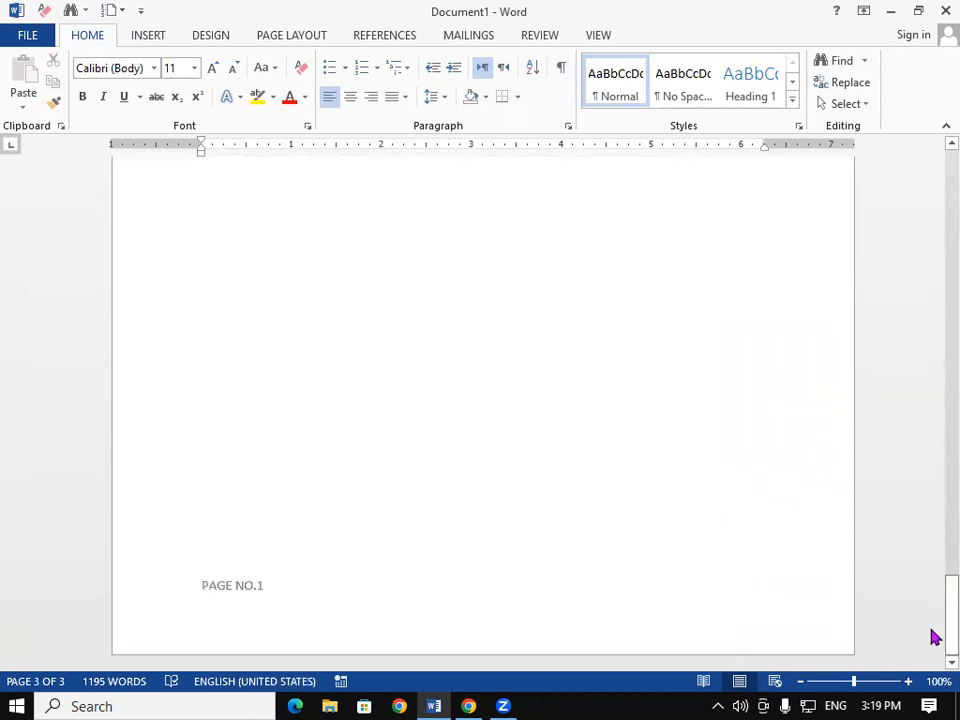
Step: Copy the whole document and paste it onto the blank page 2
left_click_drag(930, 637, 932, 198)
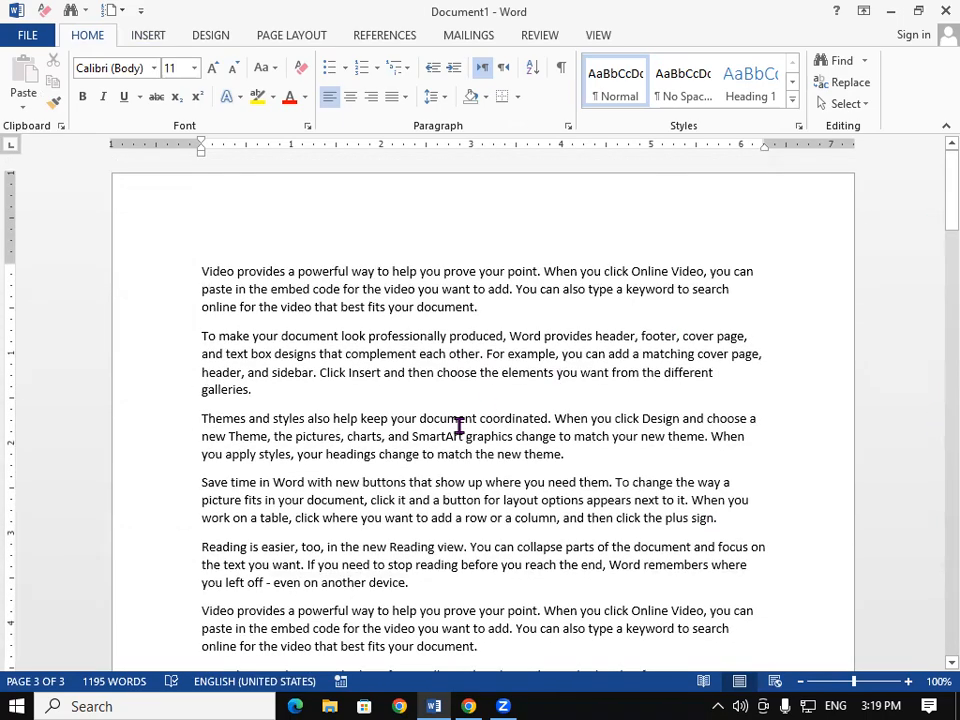
key("ctrl+a")
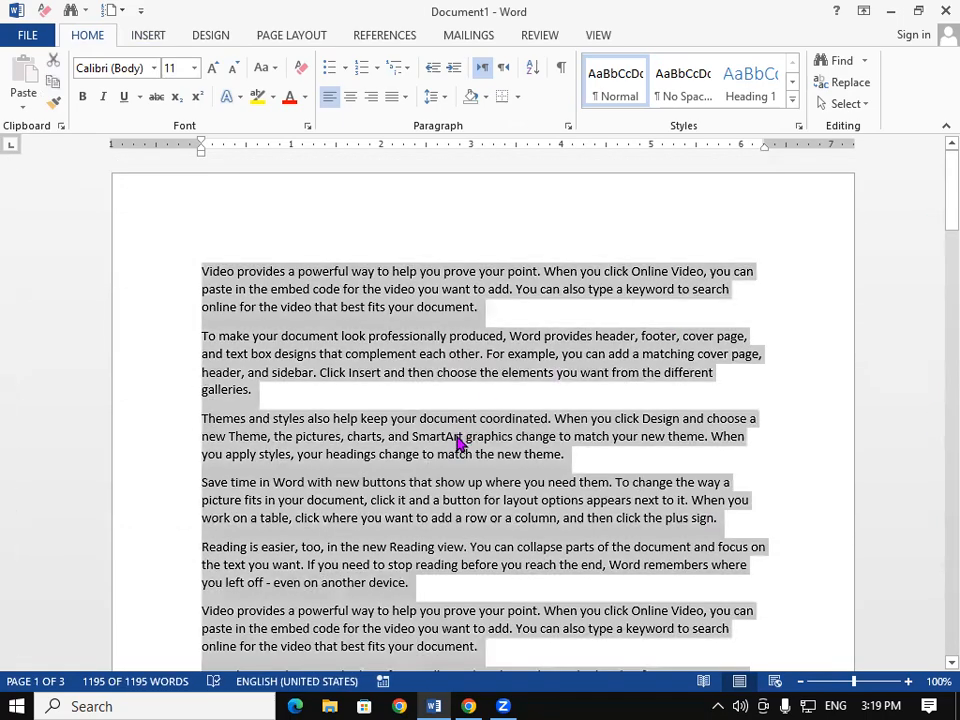
left_click_drag(934, 216, 932, 540)
left_click(405, 410)
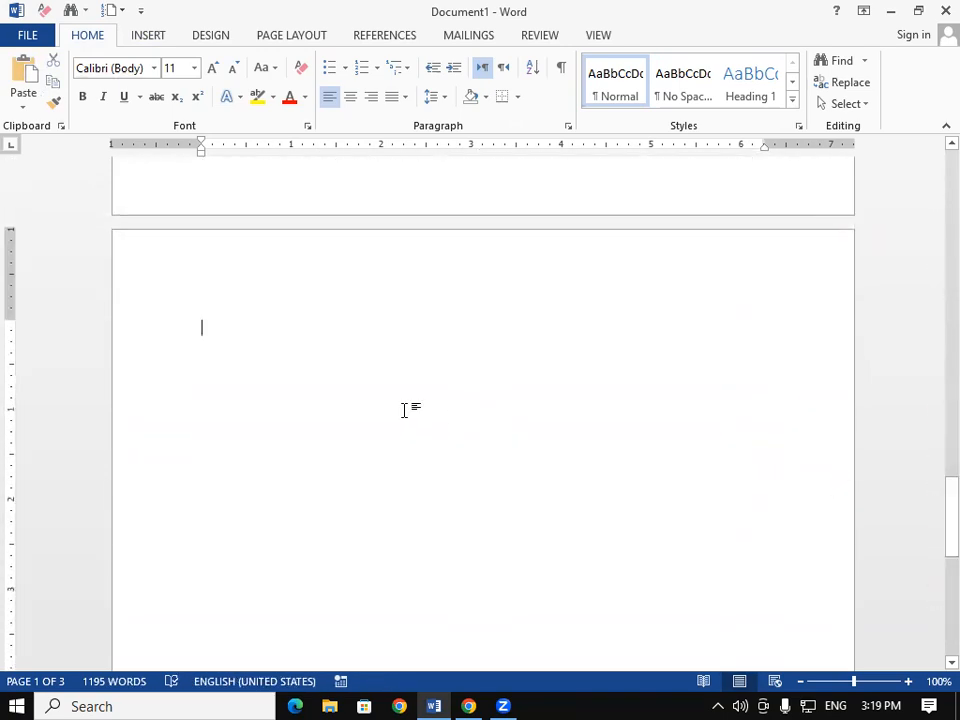
key("ctrl+v")
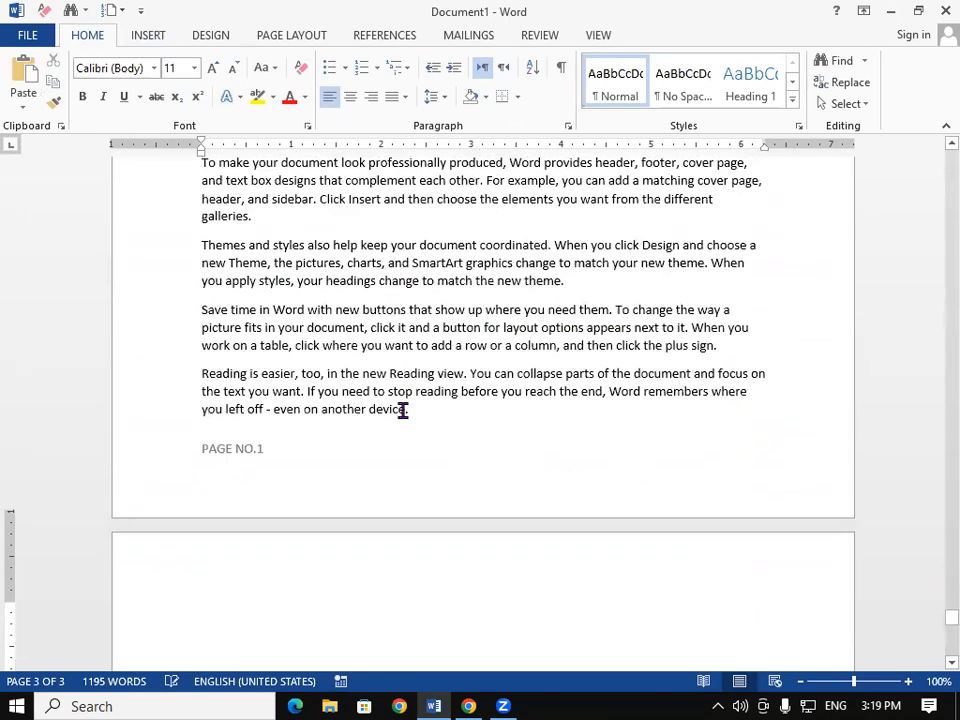
left_click_drag(936, 621, 926, 101)
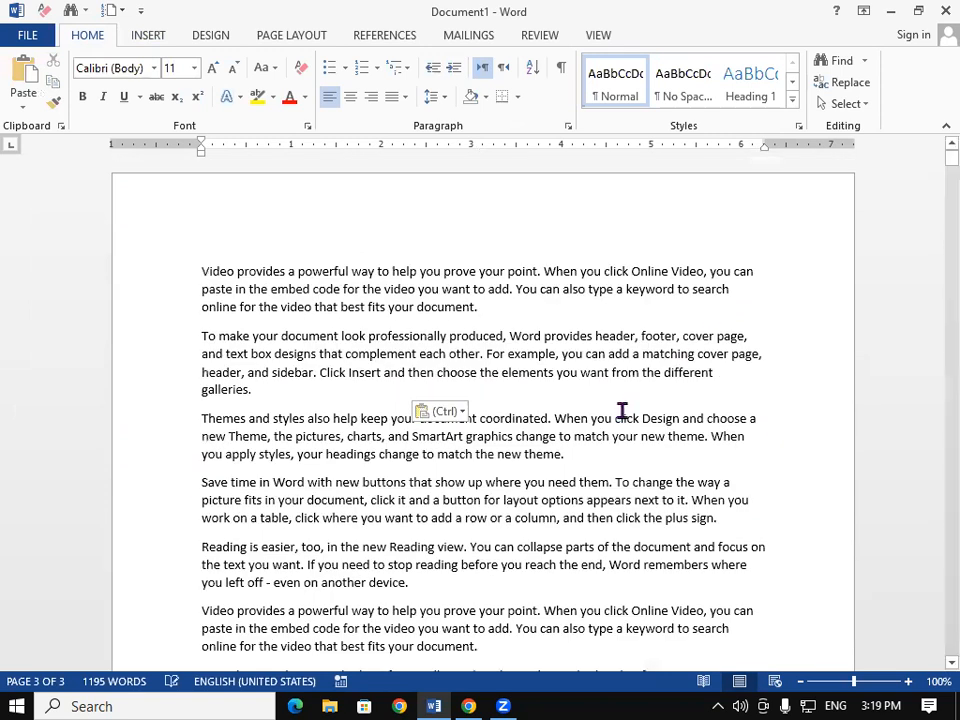
key("Escape")
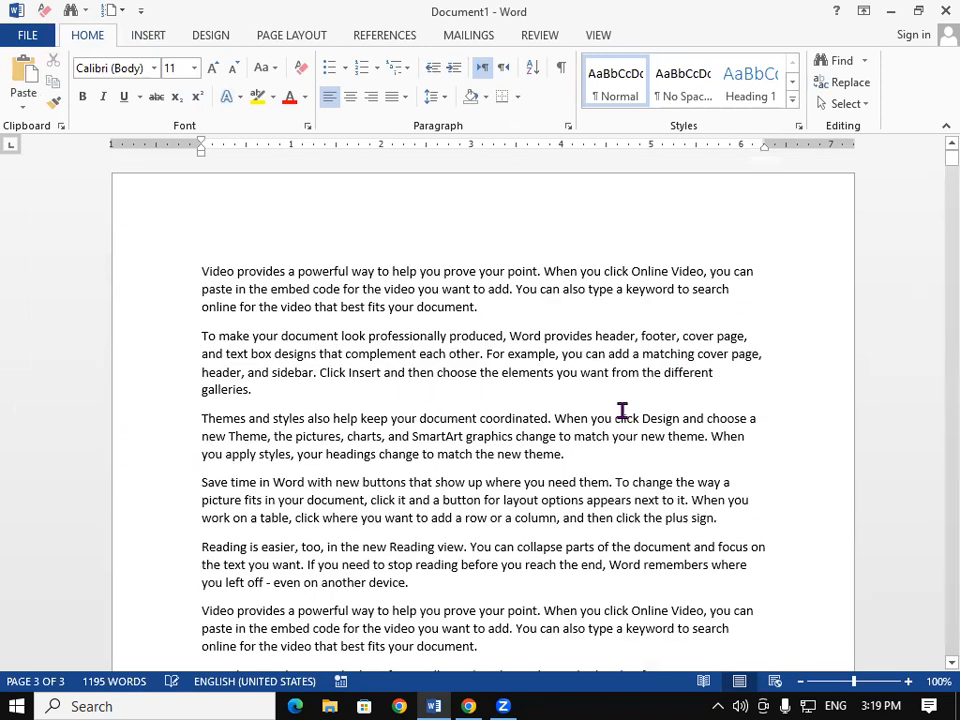
Step: Place the caret after 'galleries.' at the end of page 1
scroll(622, 410, "down", 4)
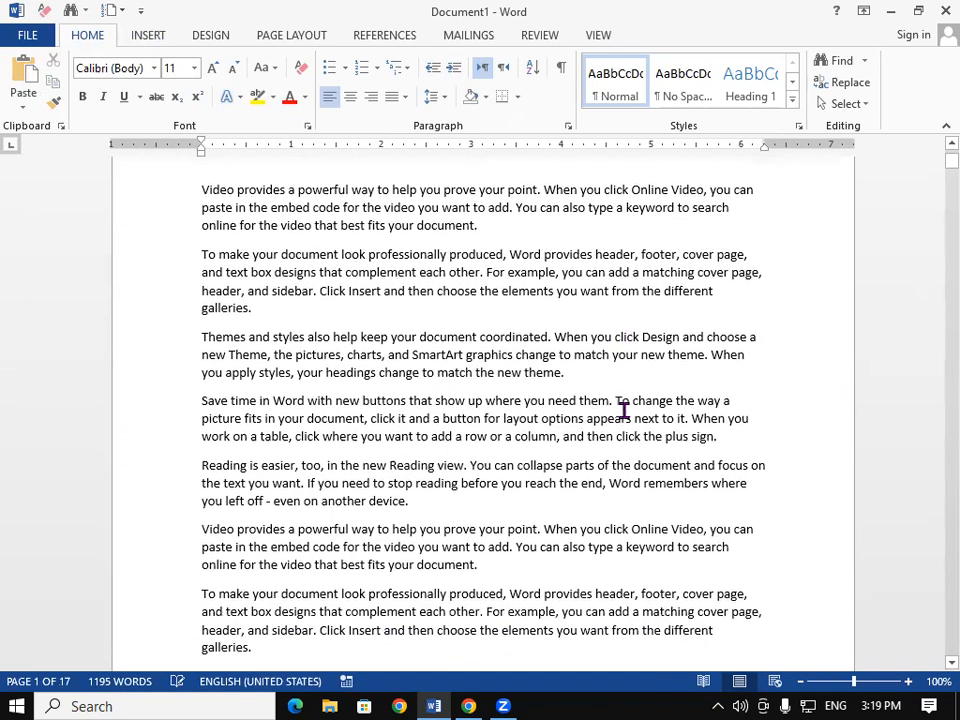
scroll(622, 410, "down", 7)
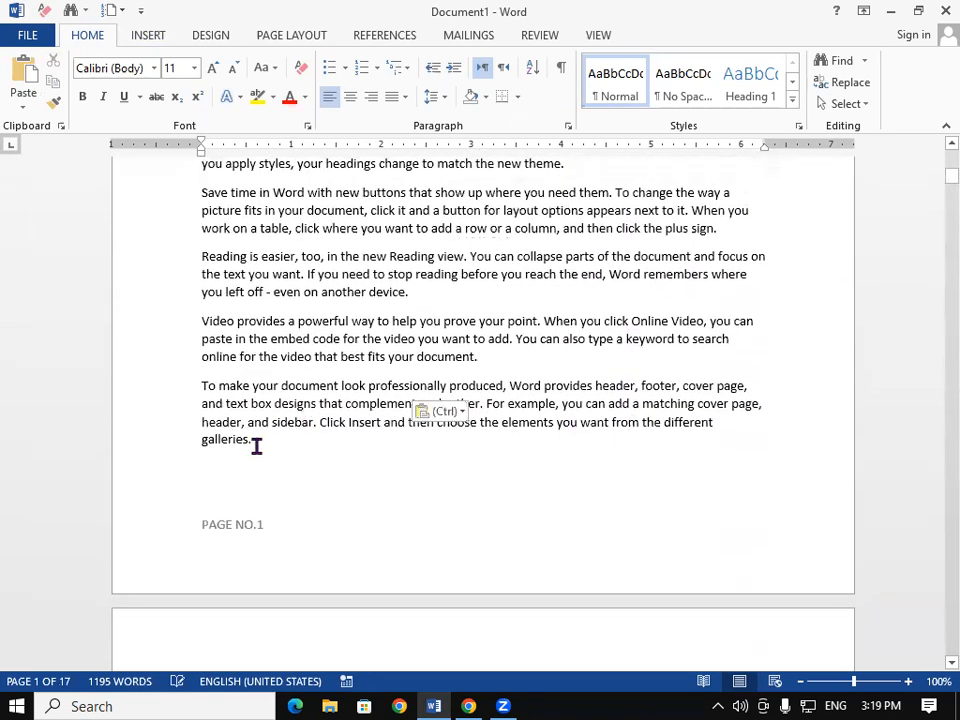
left_click(253, 448)
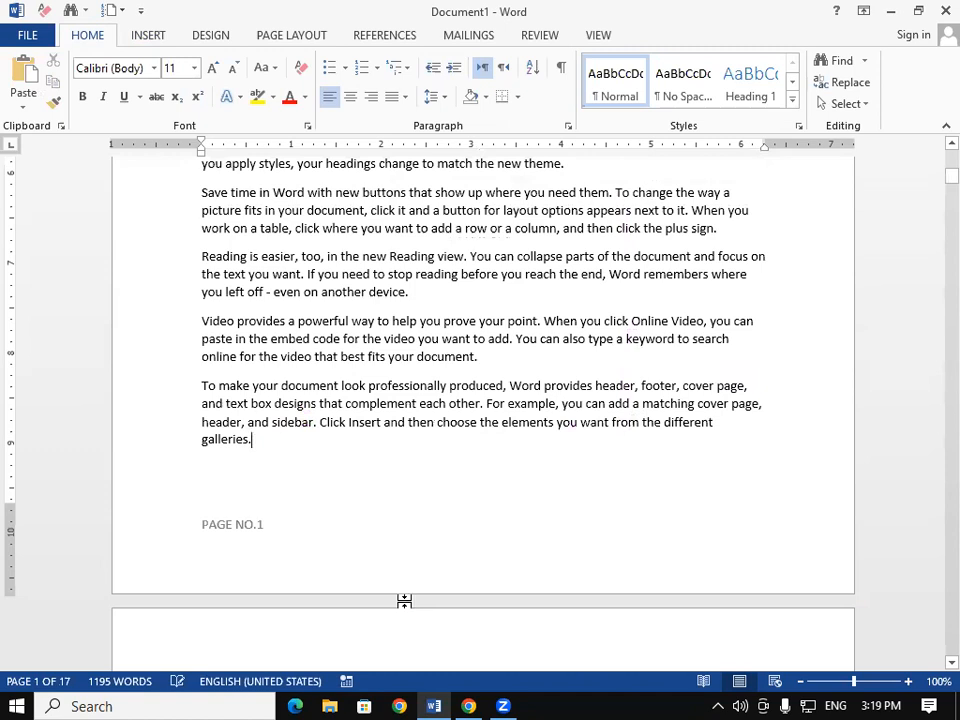
Step: Insert a Next Page section break after page 1's text and move to page 2's top
left_click(284, 36)
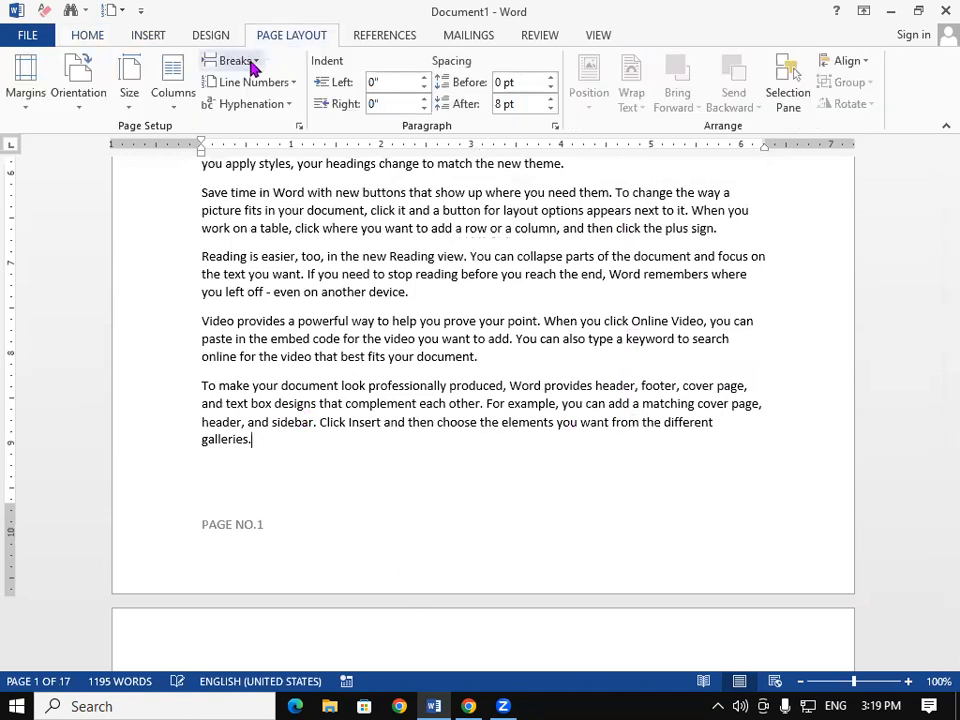
left_click(243, 61)
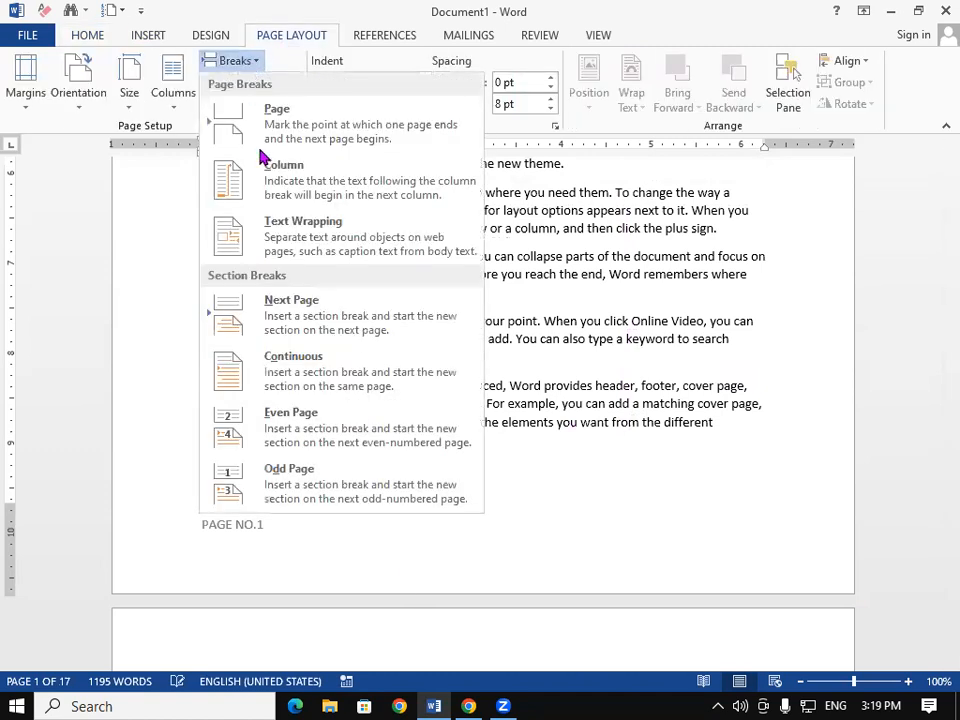
left_click(284, 305)
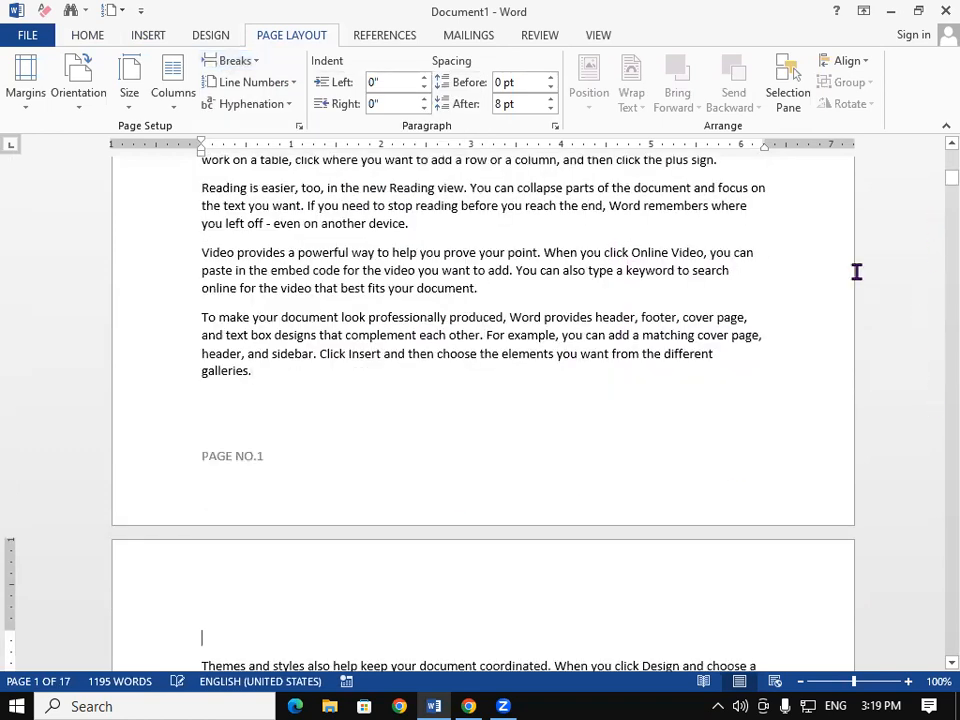
scroll(933, 668, "down", 2)
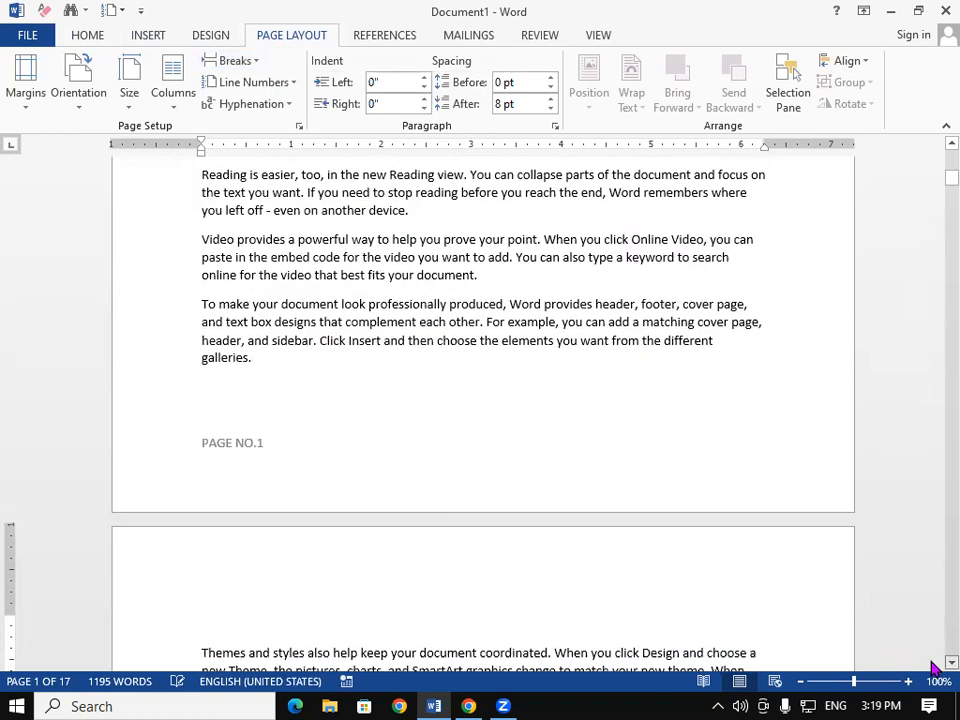
scroll(933, 668, "down", 3)
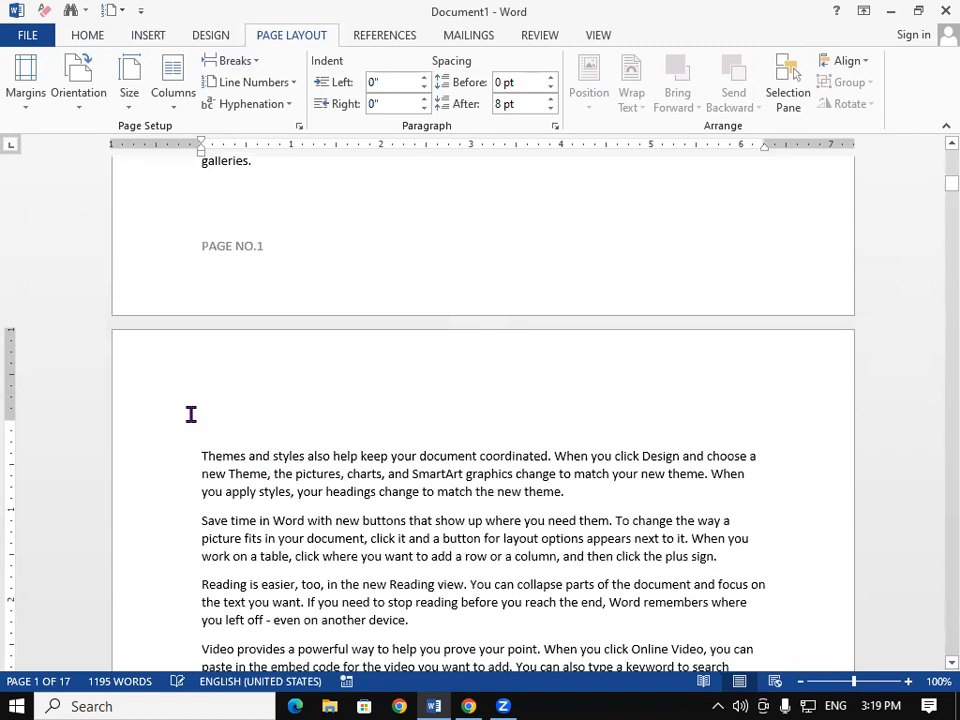
left_click(227, 424)
scroll(392, 446, "down", 2)
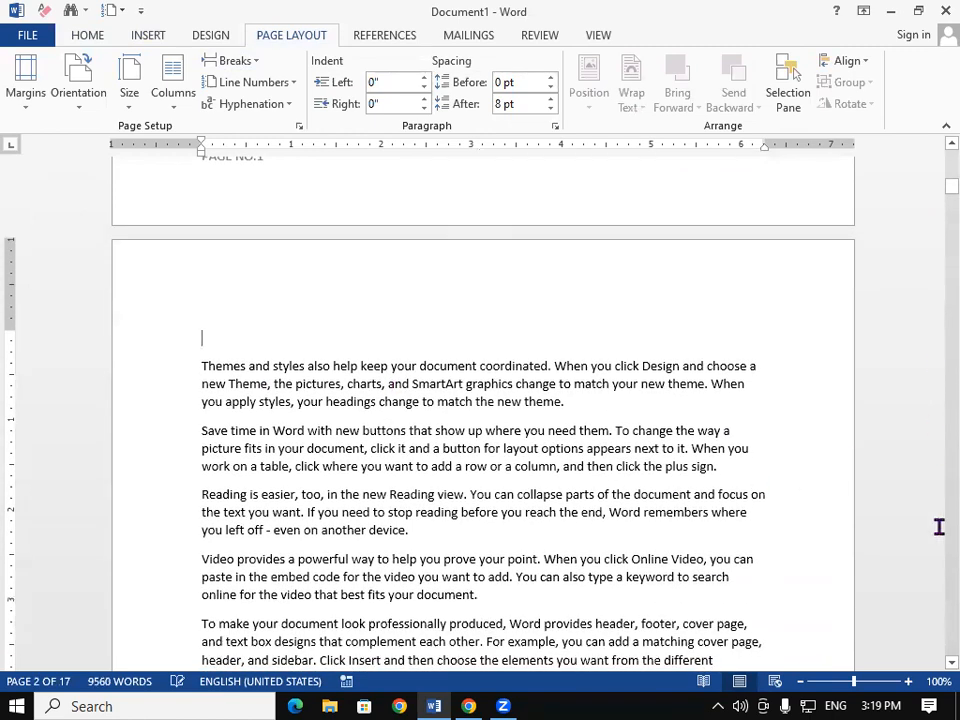
scroll(933, 668, "down", 3)
scroll(933, 668, "down", 9)
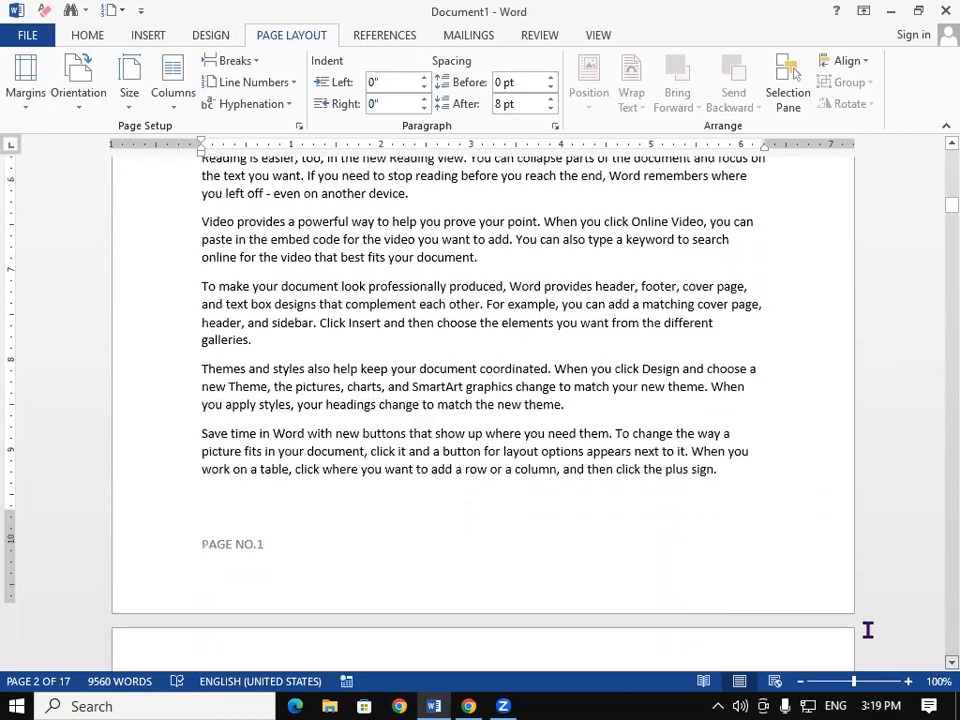
scroll(868, 630, "down", 1)
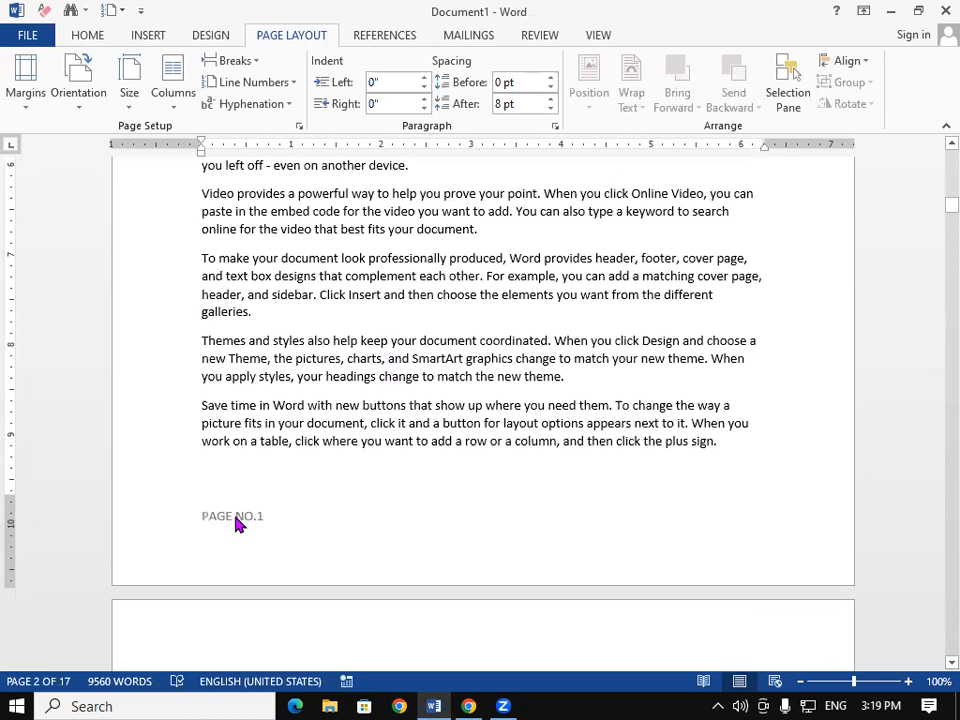
Step: Unlink the section 2 footer from section 1 and change it to read PAGE NO.2
double_click(236, 519)
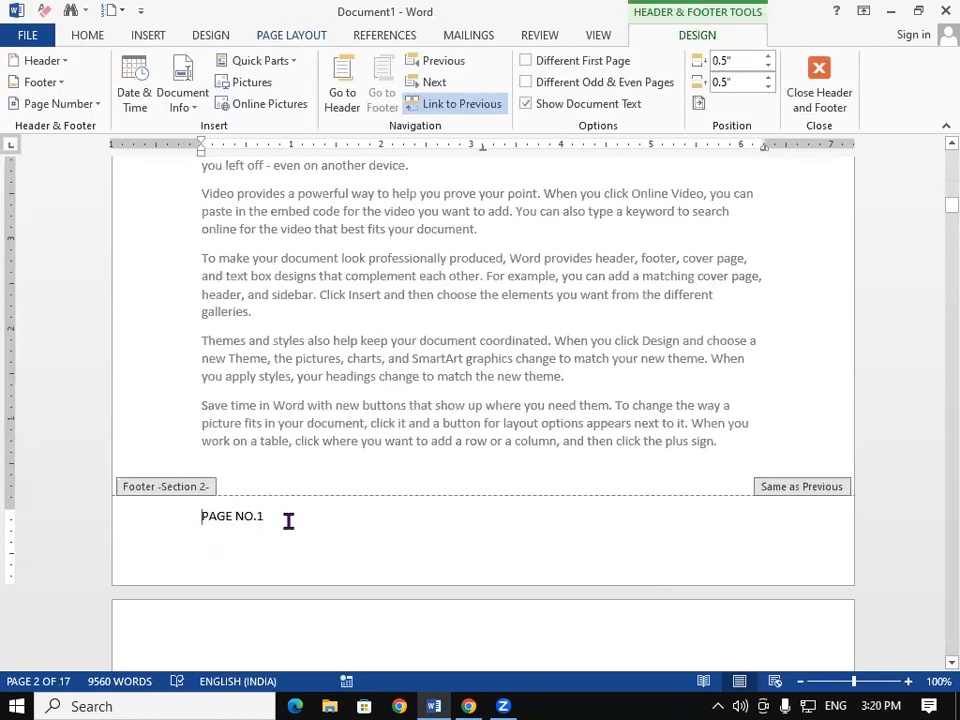
left_click(464, 104)
left_click(288, 592)
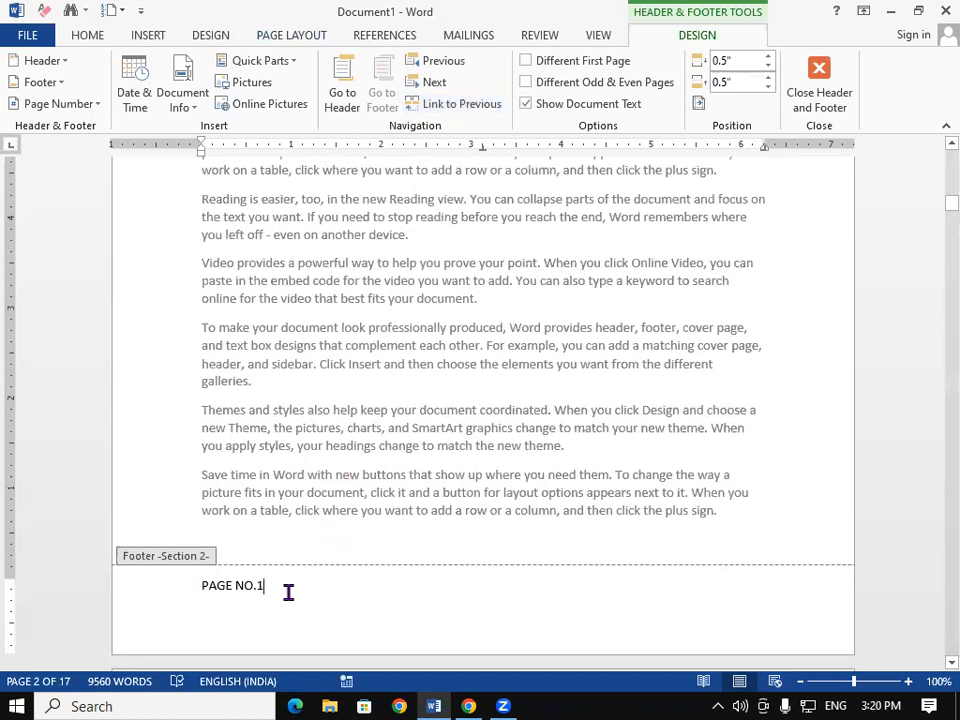
key("BackSpace")
type("2")
double_click(321, 470)
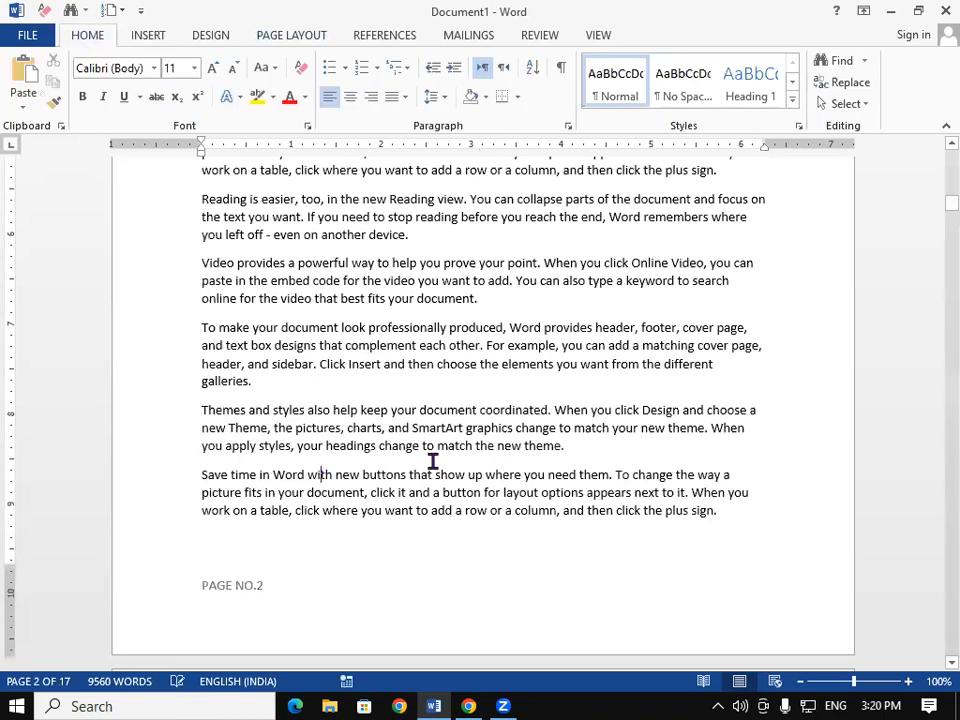
scroll(395, 457, "up", 3)
scroll(932, 160, "up", 3)
scroll(932, 160, "up", 10)
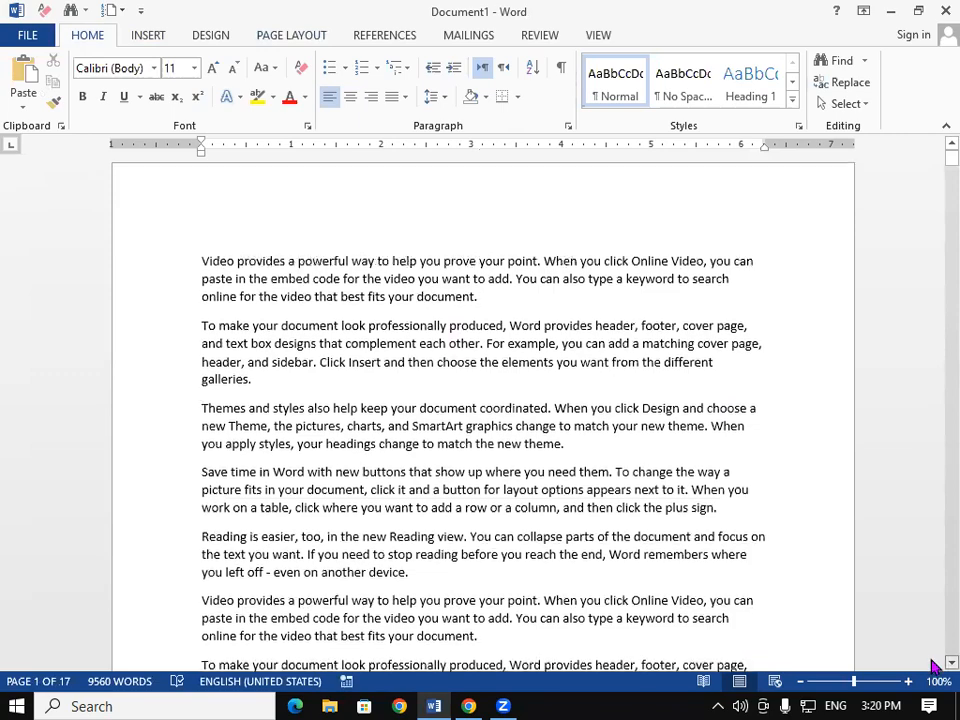
scroll(932, 665, "down", 7)
scroll(932, 665, "down", 15)
scroll(932, 665, "down", 9)
scroll(932, 665, "down", 9)
scroll(932, 665, "down", 4)
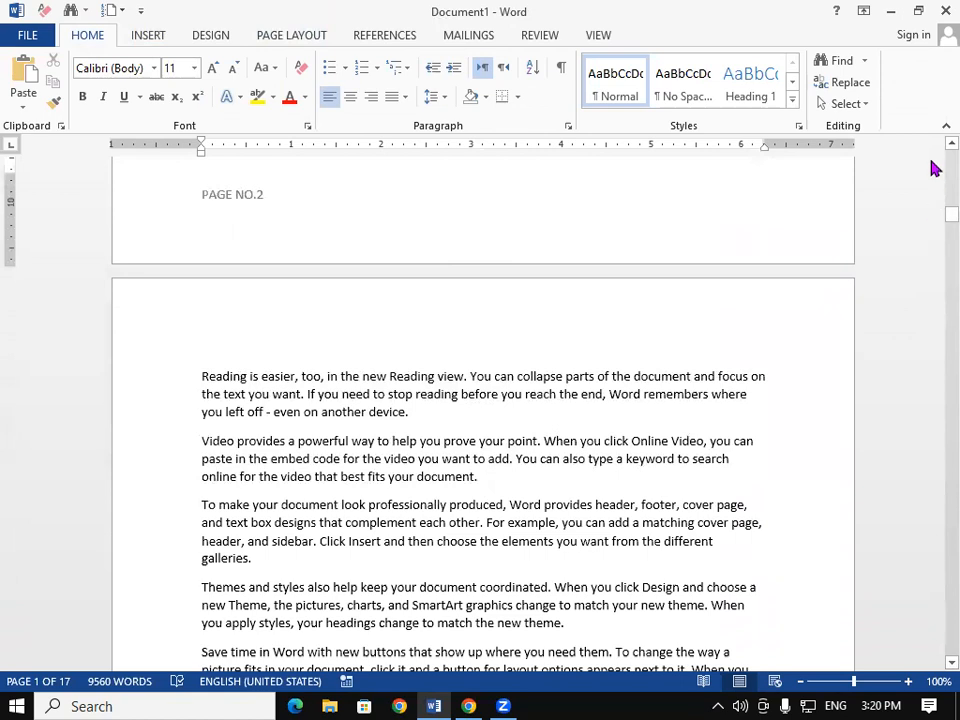
scroll(934, 150, "up", 2)
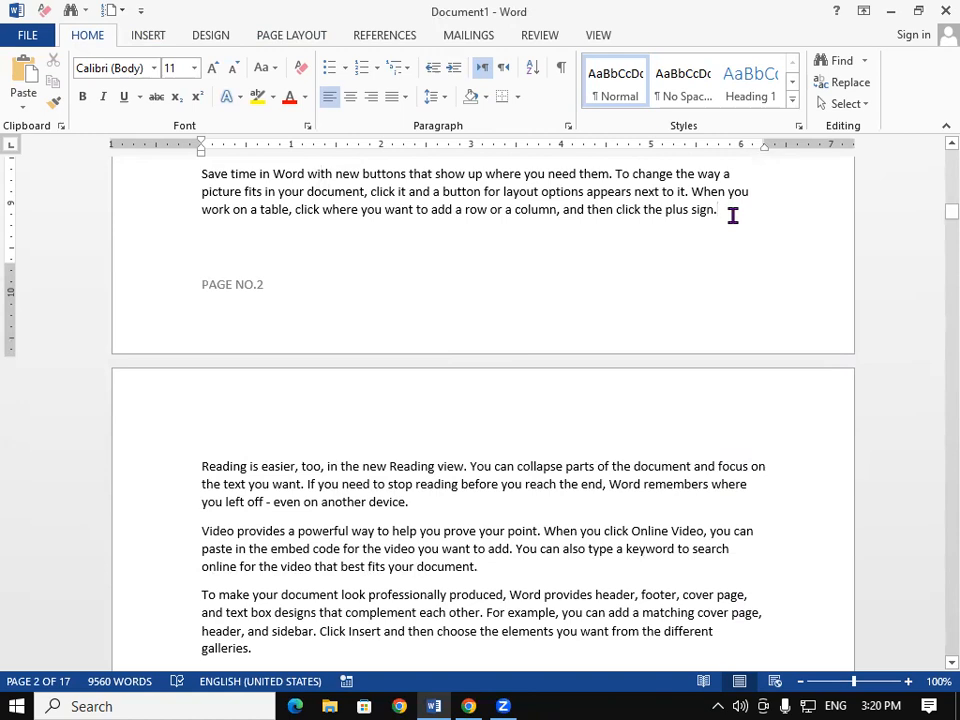
Step: Insert a Next Page section break after page 2
left_click(307, 38)
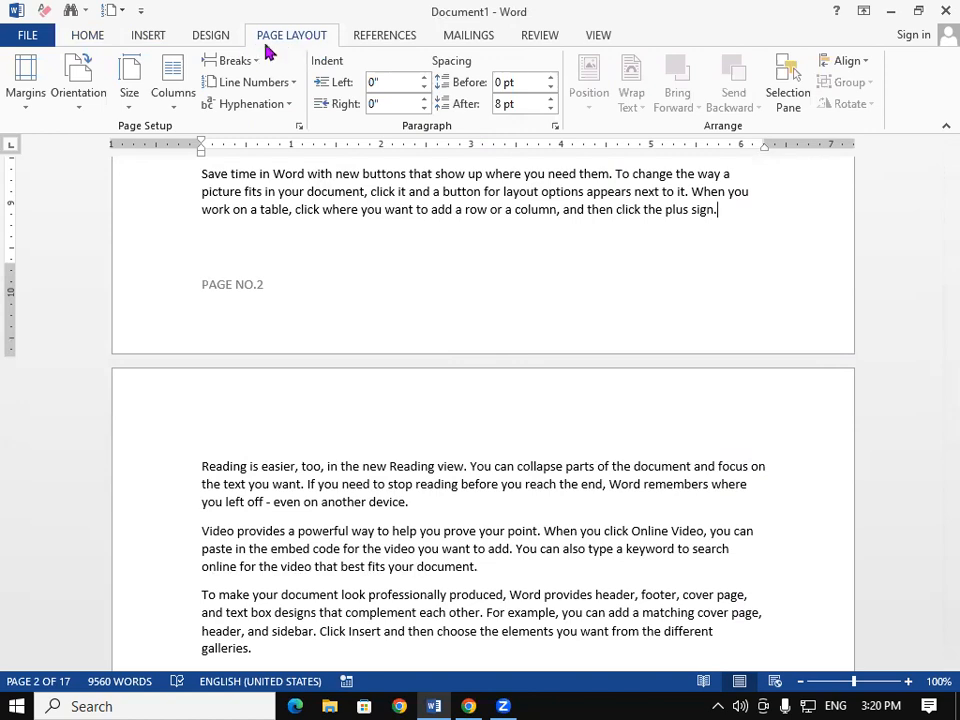
left_click(236, 62)
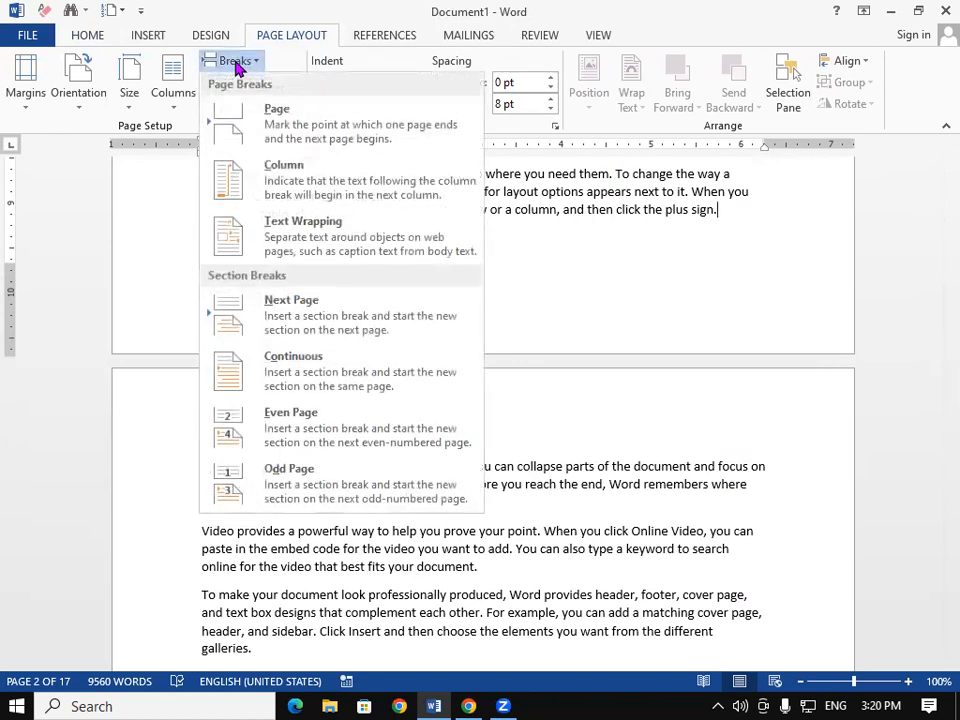
left_click(309, 305)
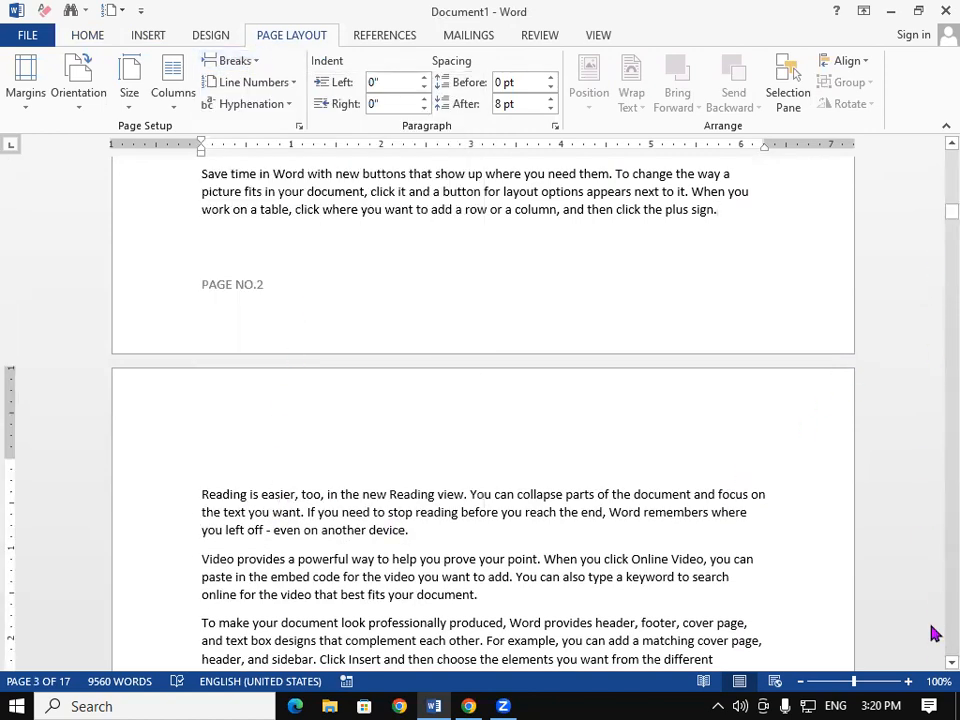
scroll(931, 668, "down", 7)
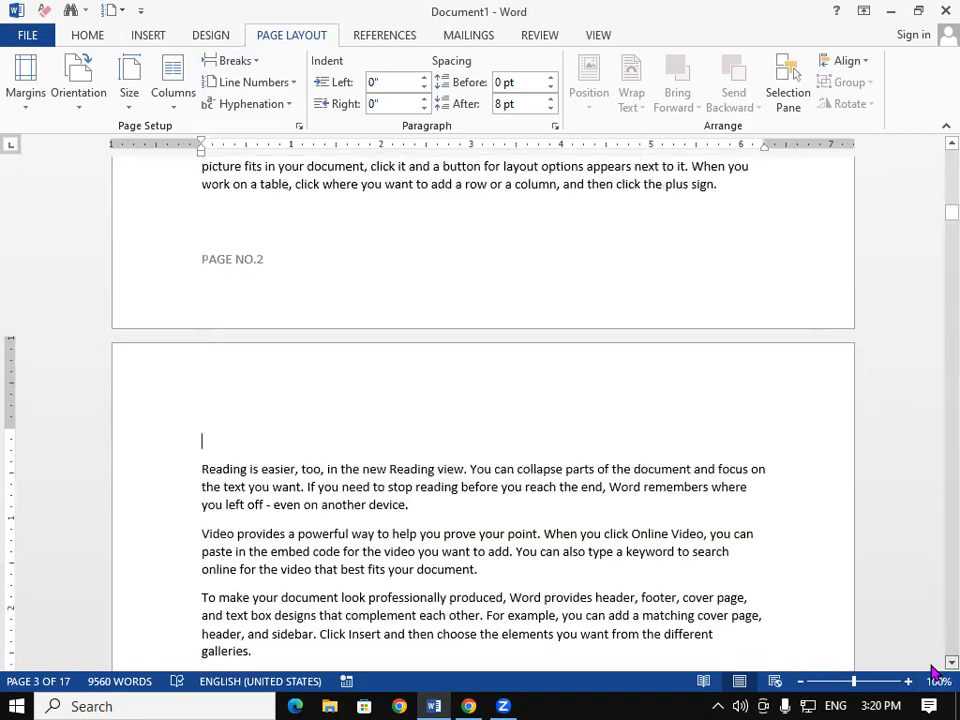
scroll(931, 668, "down", 8)
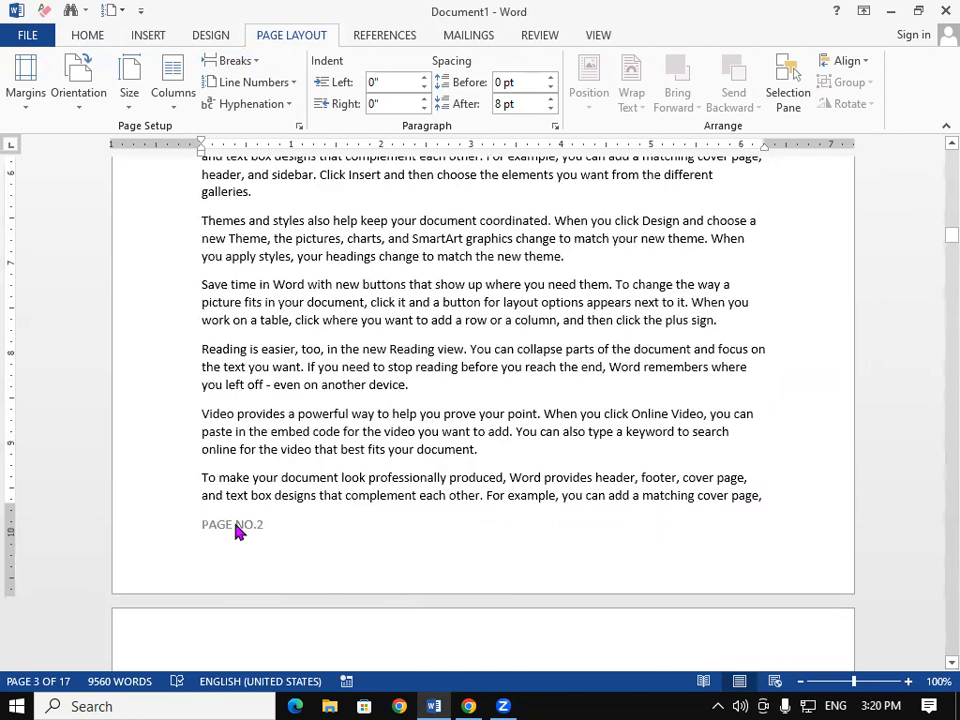
Step: Unlink the page 3 footer from the previous section and change it to PAGE NO.3
double_click(236, 527)
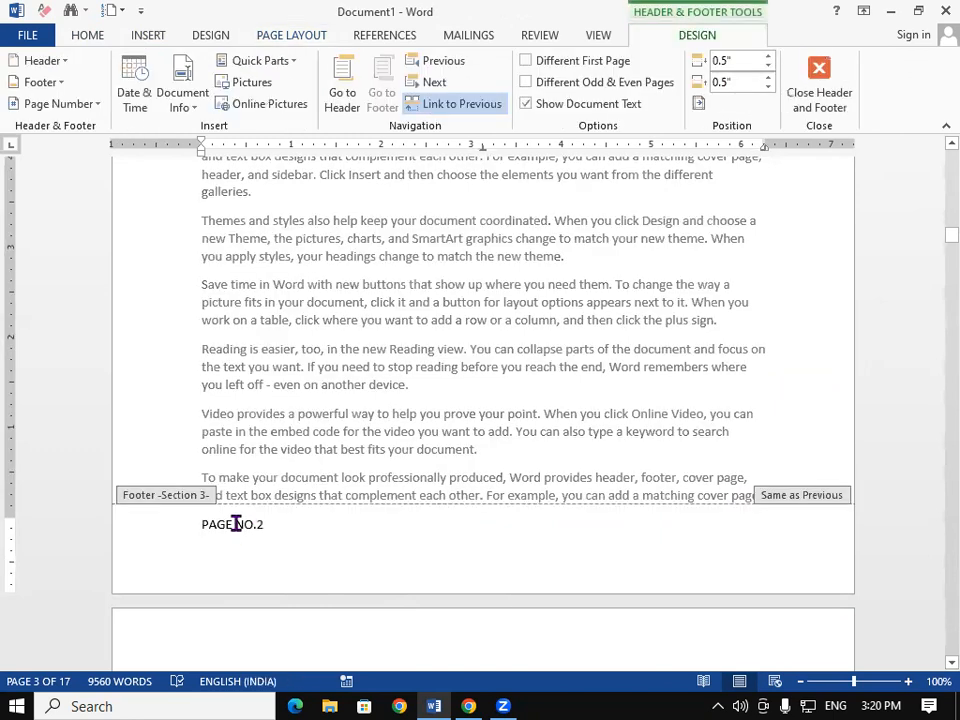
left_click(449, 104)
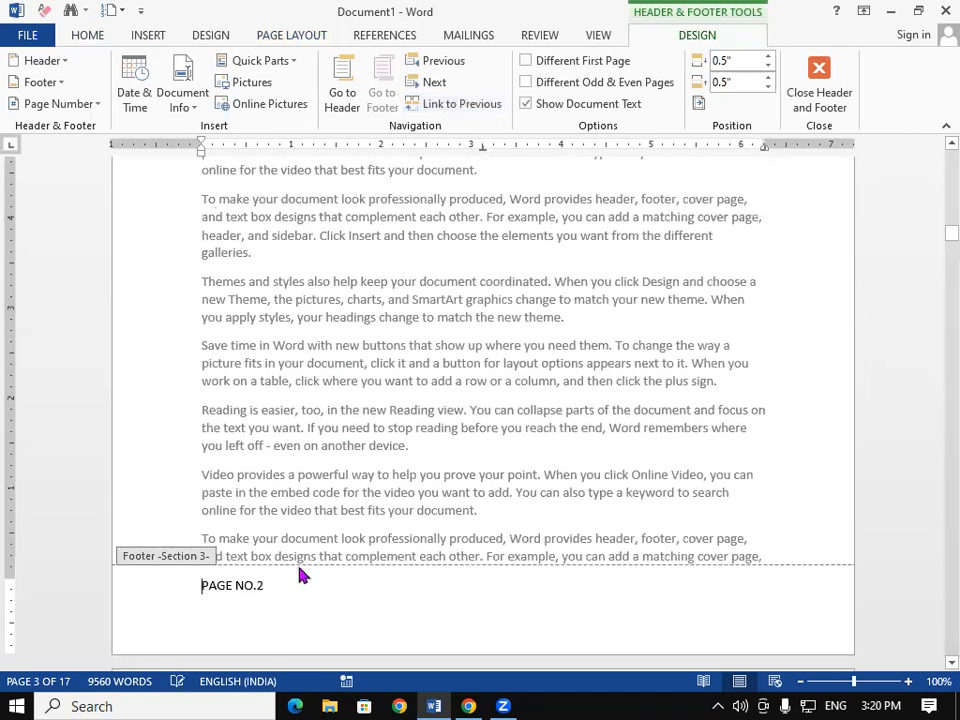
key("BackSpace")
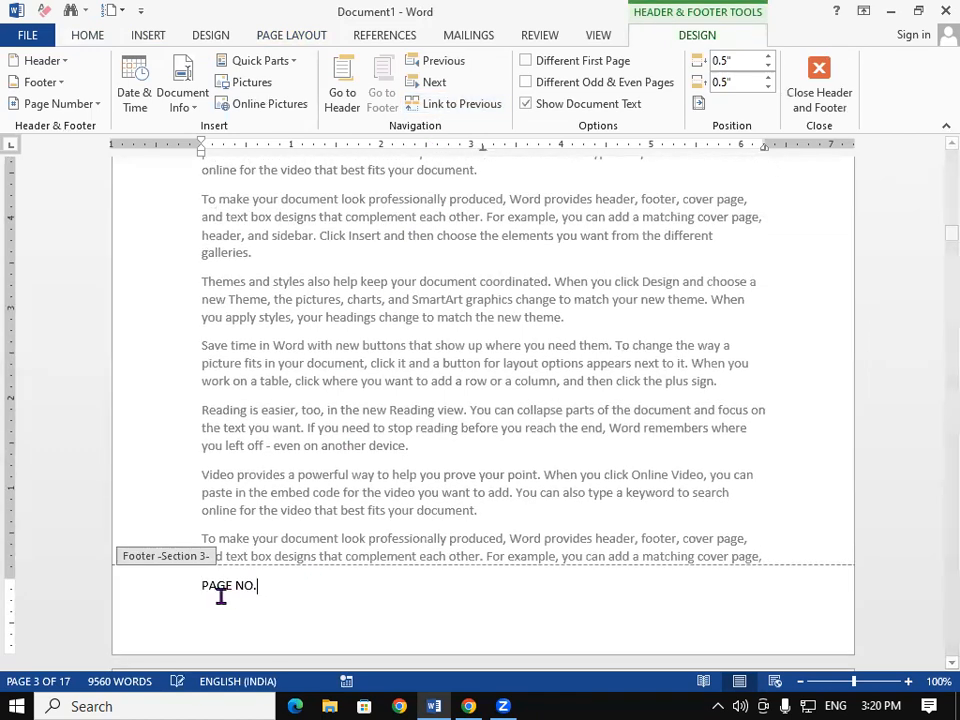
type("3")
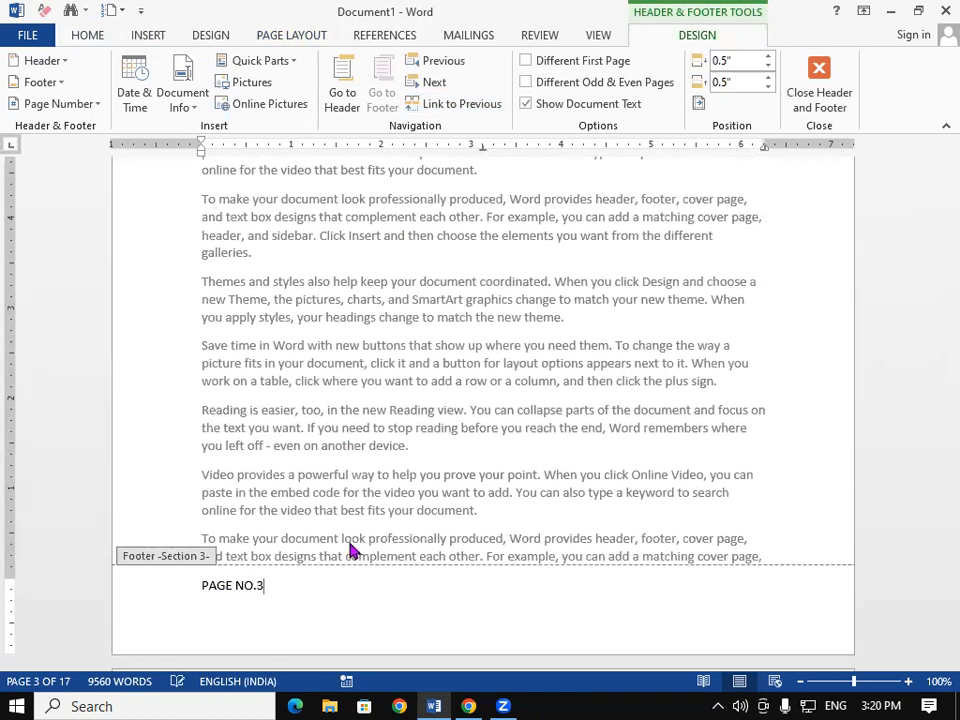
double_click(316, 492)
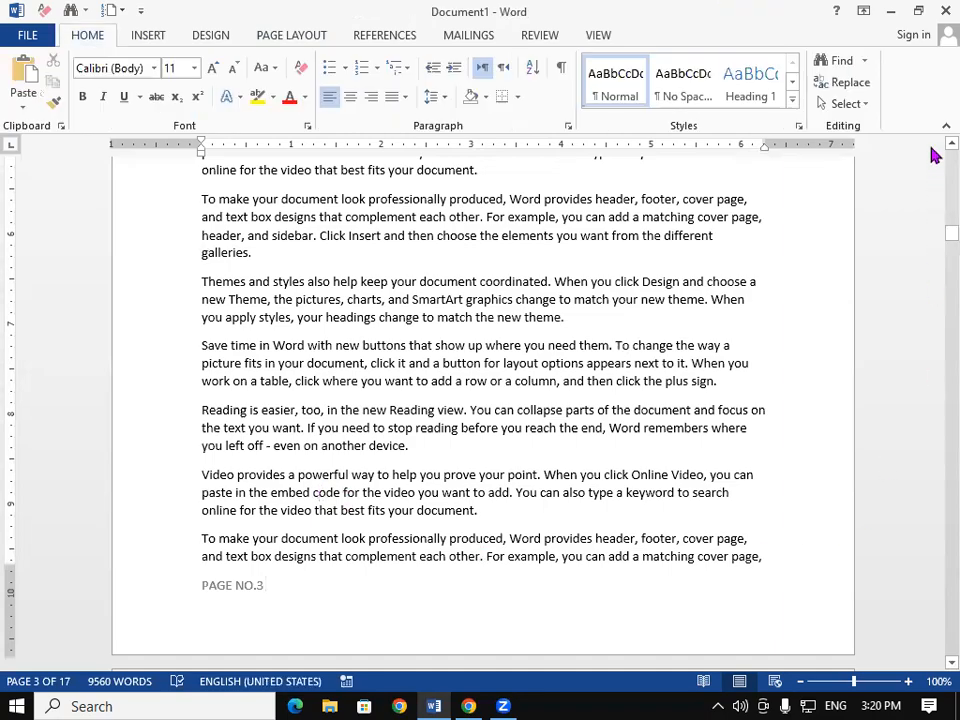
scroll(930, 152, "up", 3)
Step: Scroll back to page 1 and create a new blank document with Ctrl+N
scroll(930, 152, "up", 15)
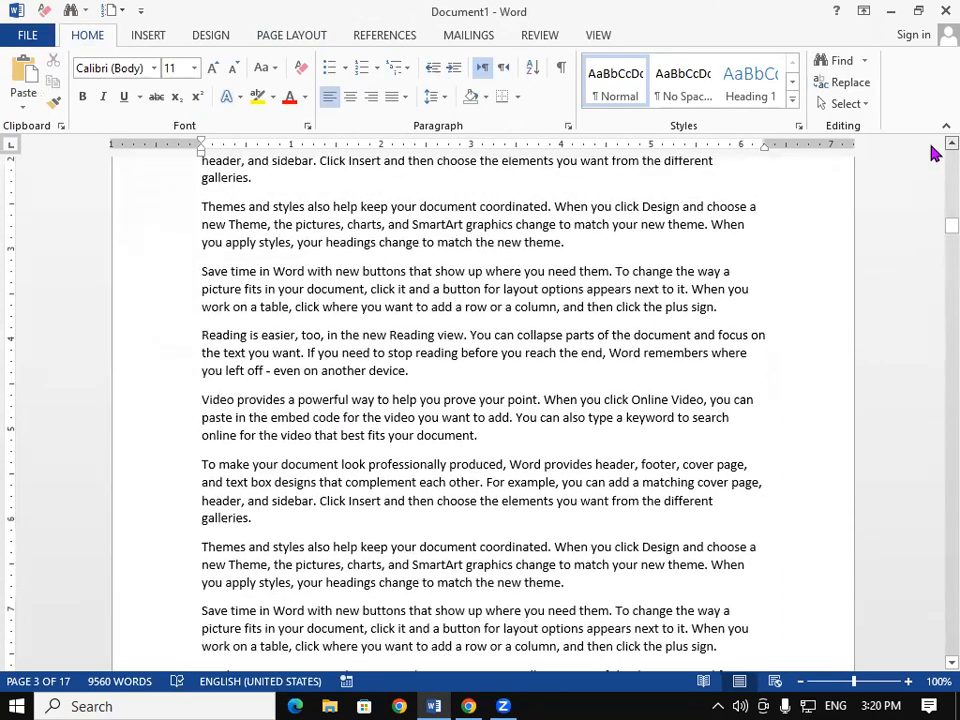
scroll(930, 152, "up", 9)
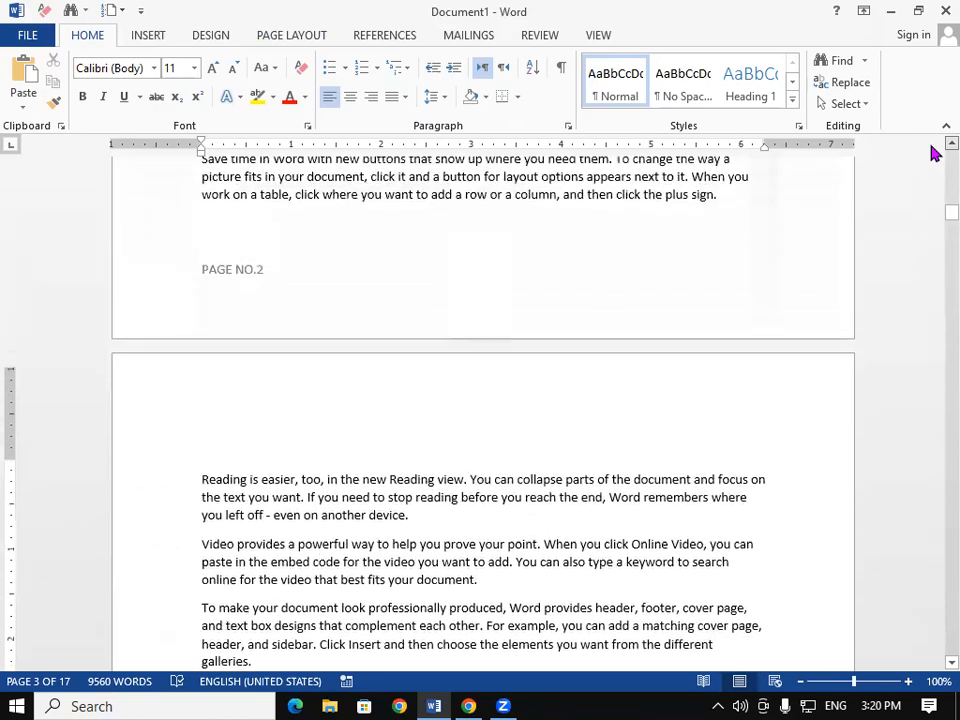
scroll(930, 152, "up", 10)
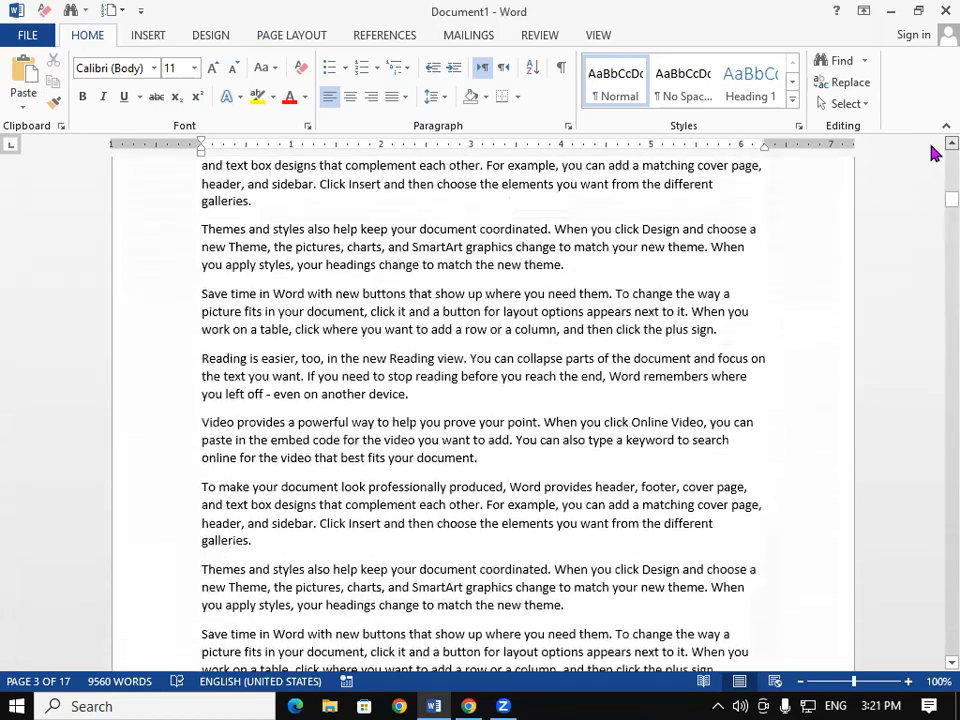
scroll(930, 152, "up", 7)
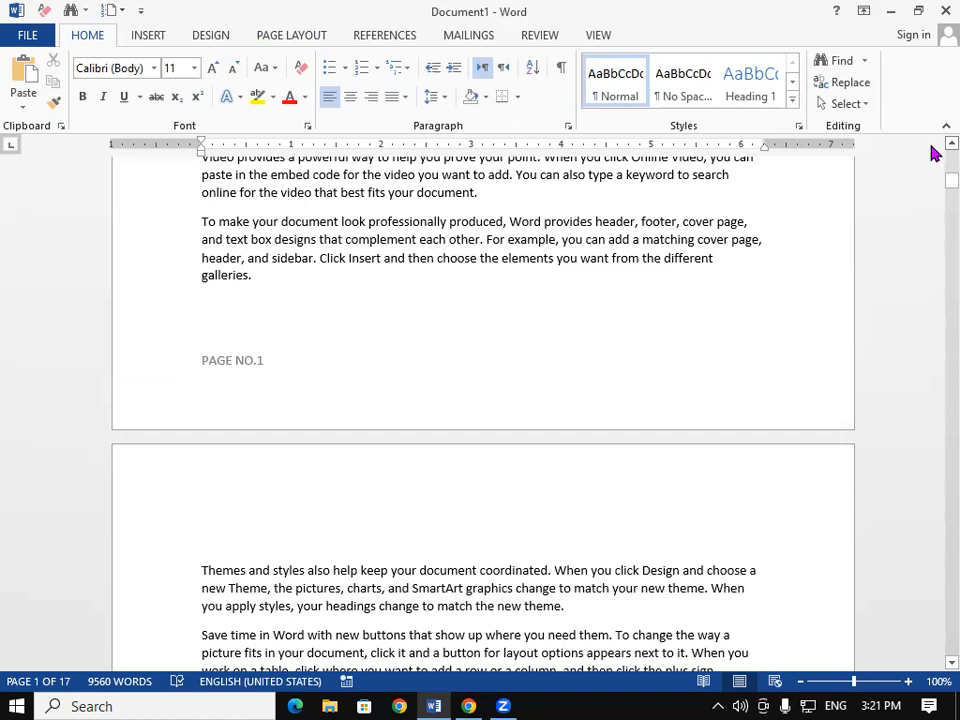
left_click_drag(948, 181, 935, 142)
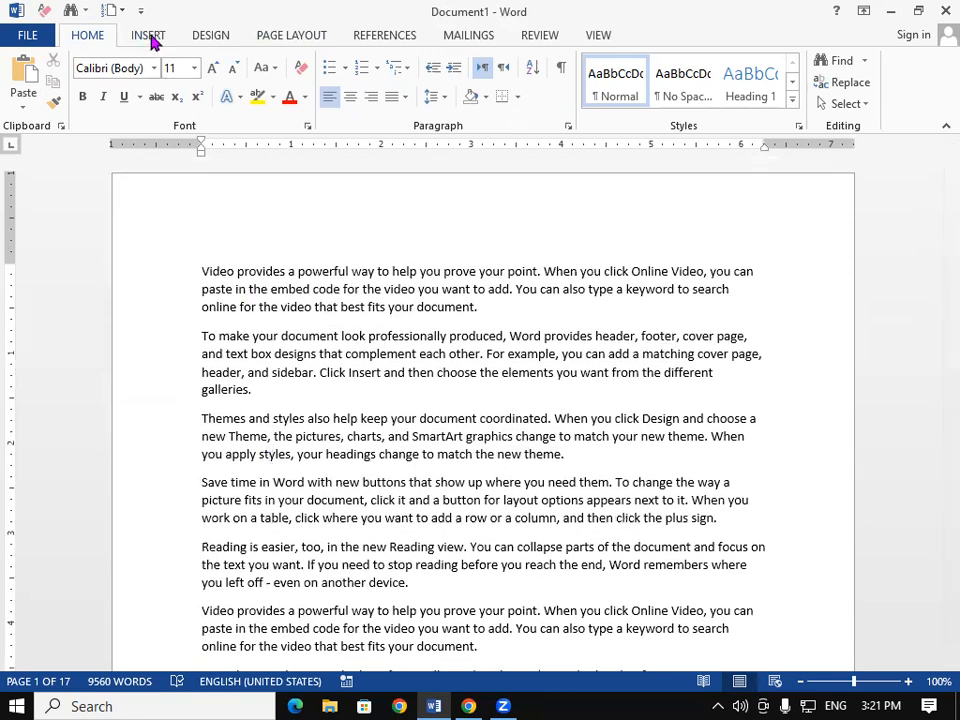
left_click(148, 35)
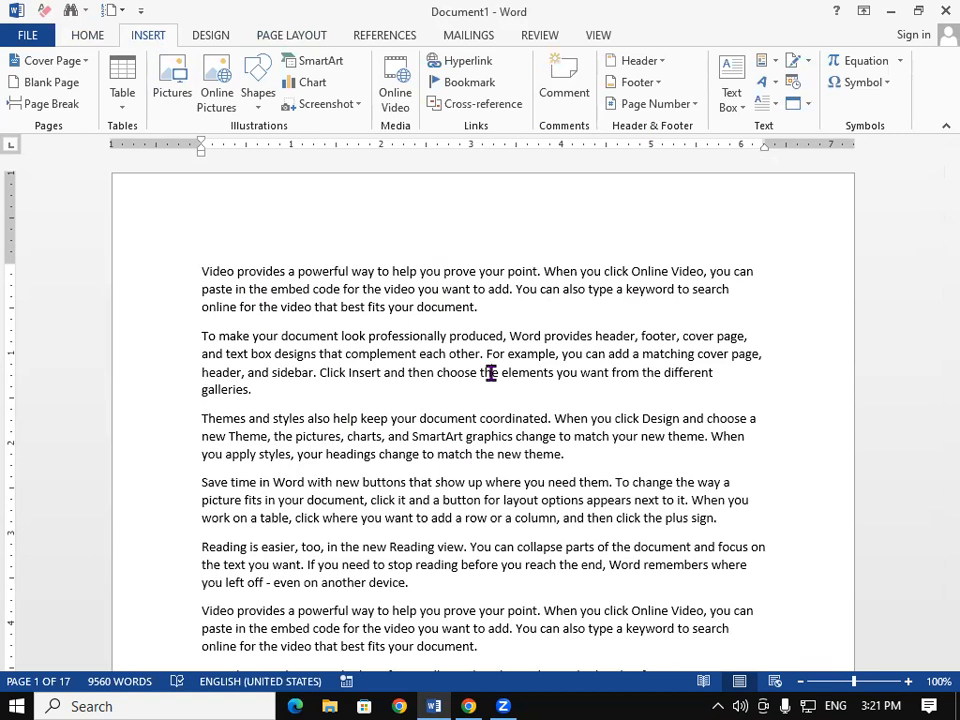
key("ctrl+n")
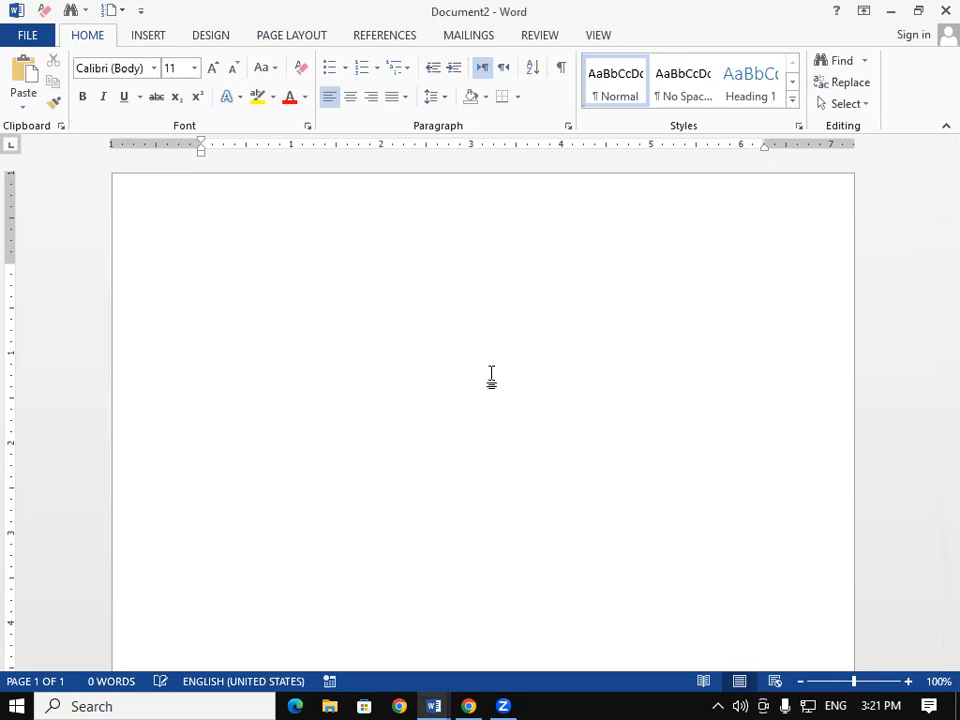
Step: Generate sample text with =RAND(125) and enlarge all of it to 18 pt
type("=RAND")
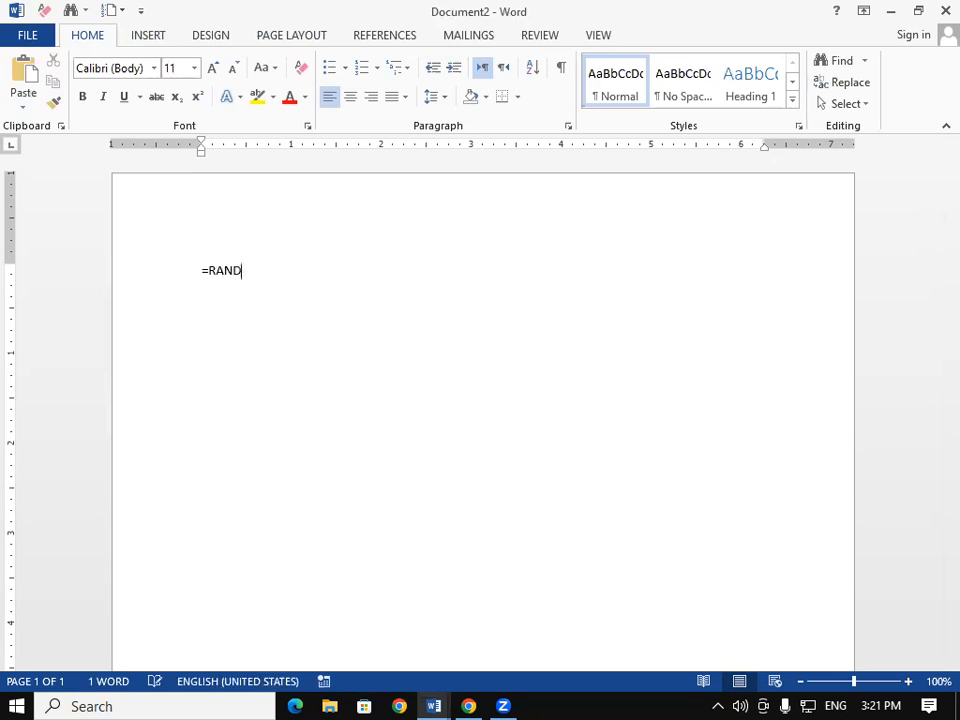
type("(125)")
key("Return")
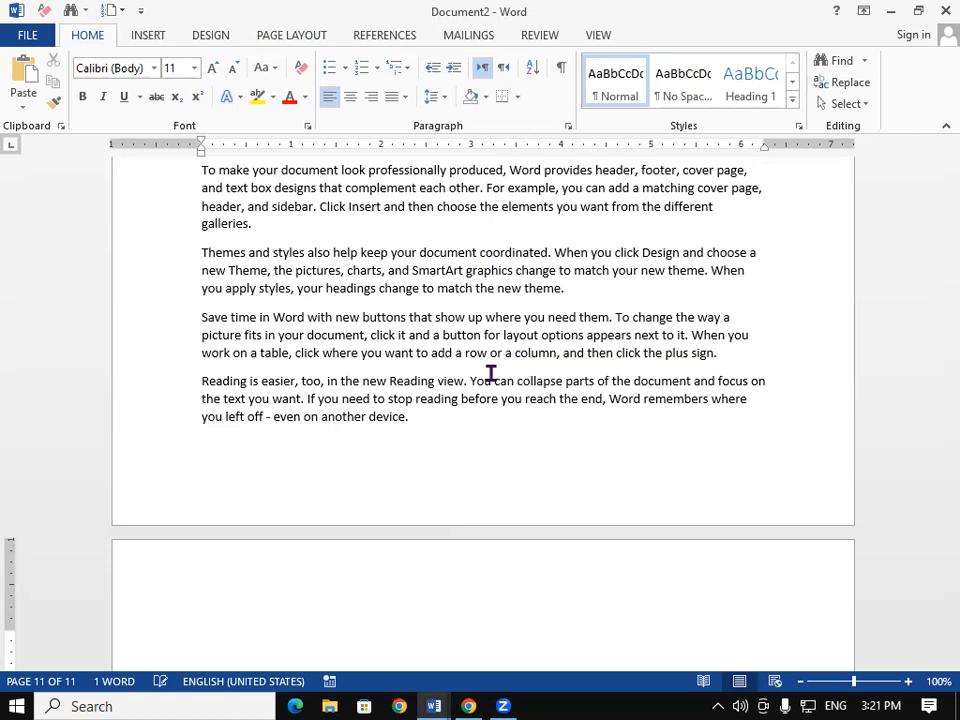
key("ctrl+a")
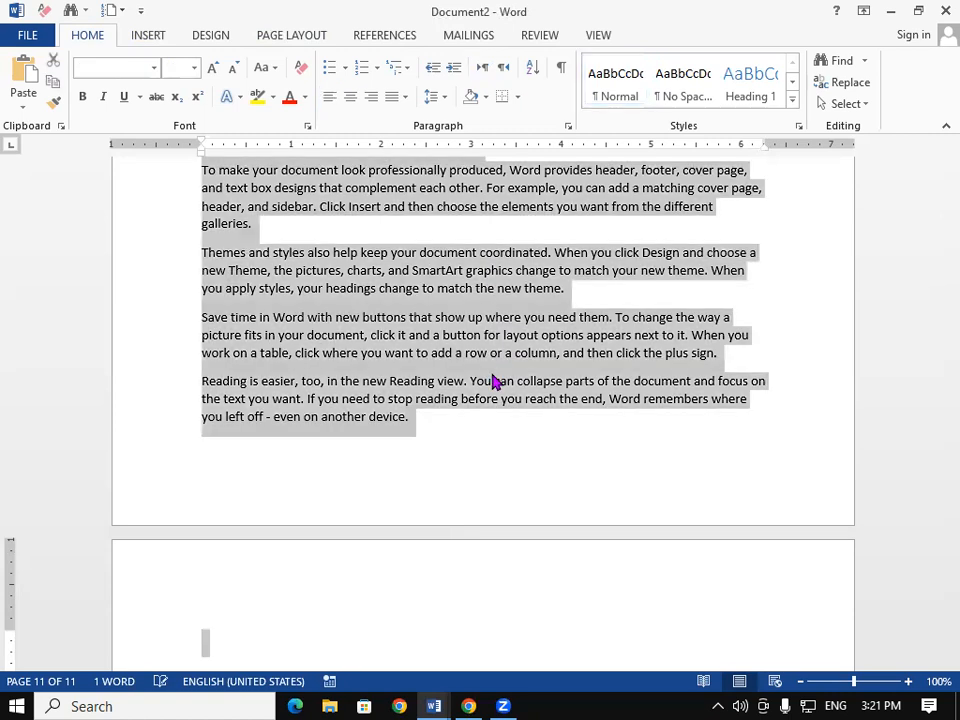
key("ctrl+shift+period")
key("ctrl+shift+period")
key("ctrl+shift+period")
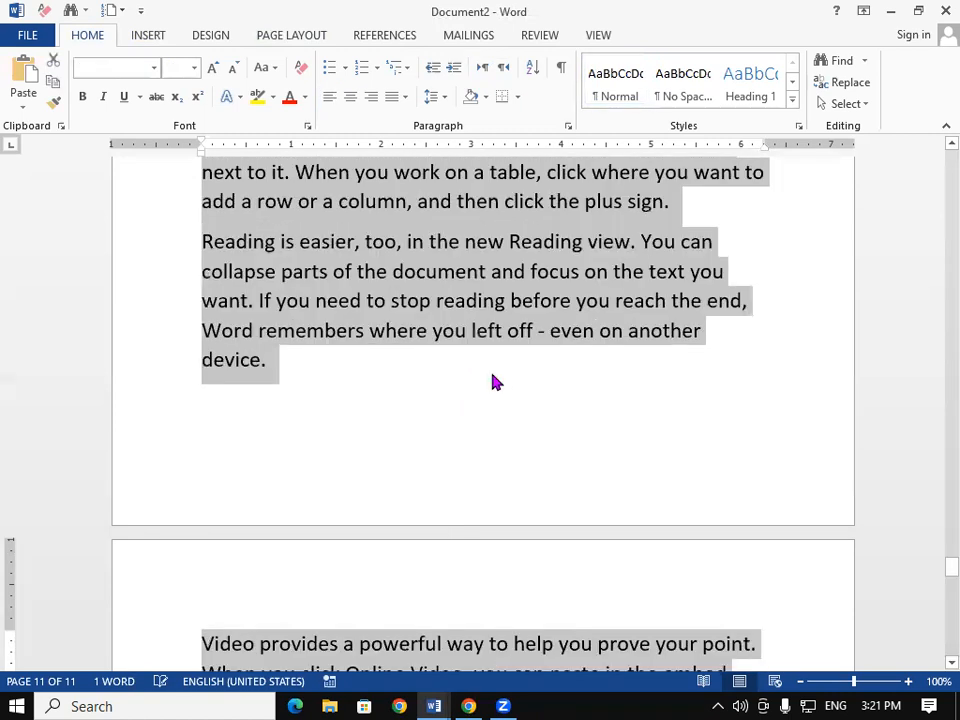
left_click(479, 371)
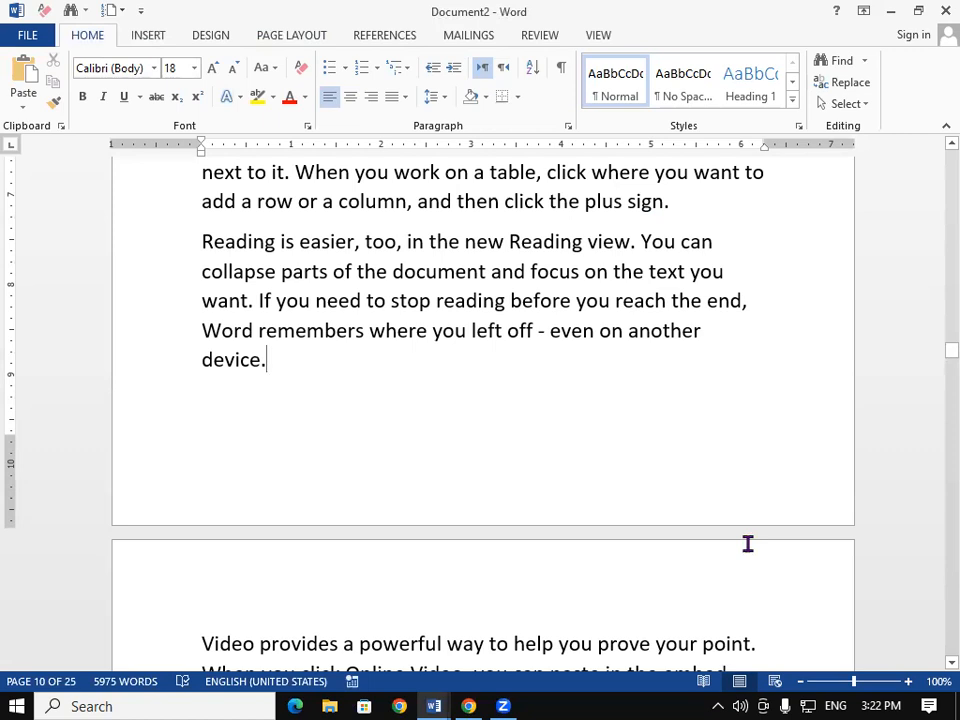
Step: Return to the start of the document and select all the text again
left_click_drag(950, 352, 940, 662)
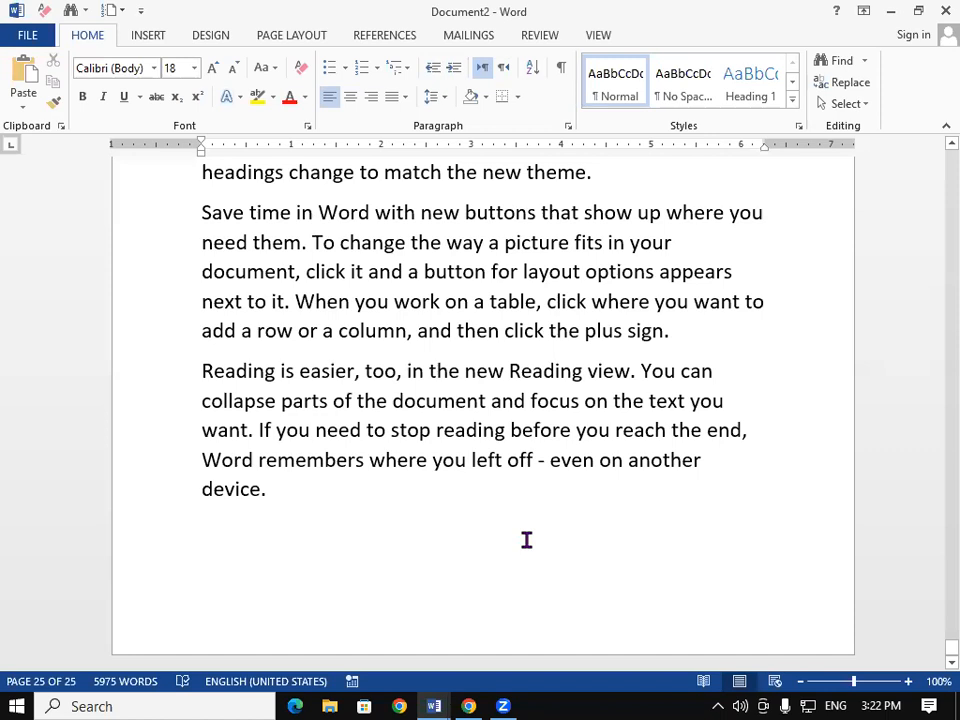
key("ctrl+a")
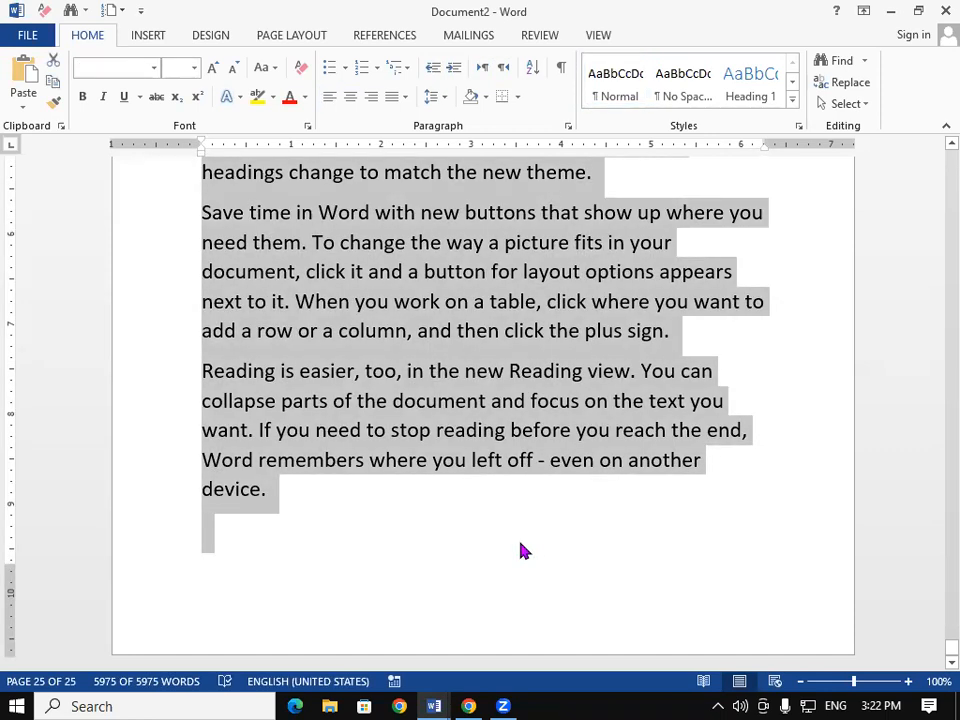
left_click(520, 550)
key("ctrl+Home")
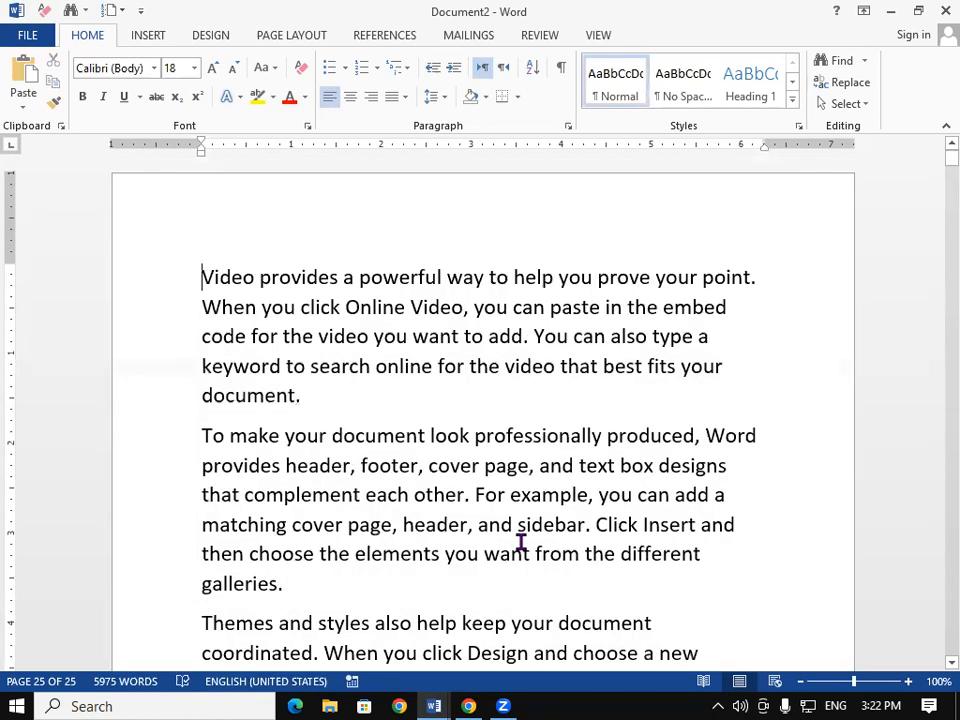
key("ctrl+a")
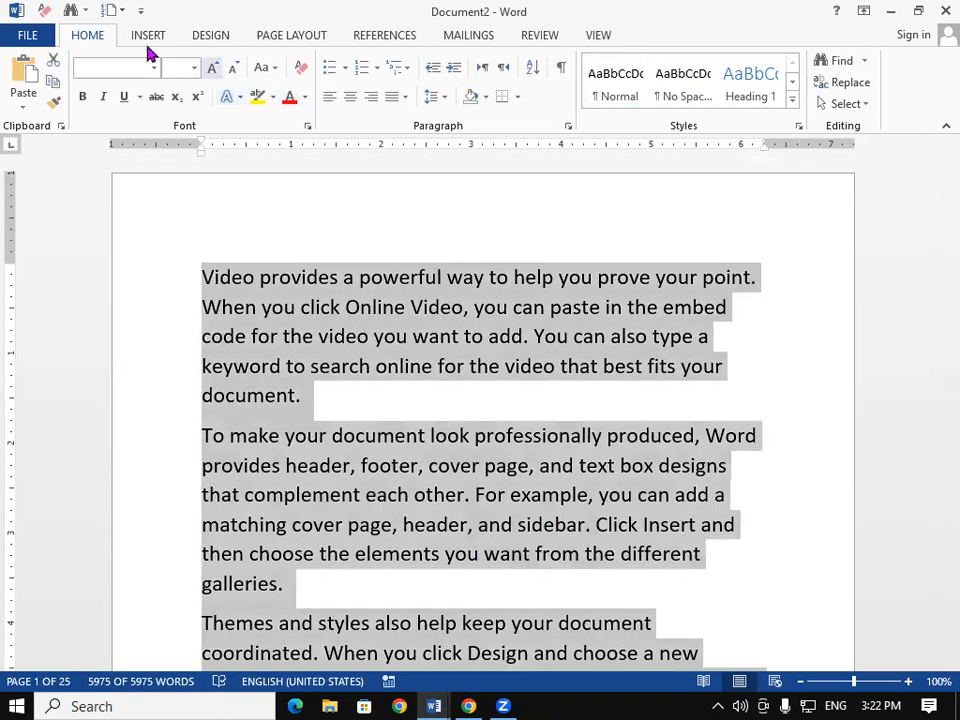
Step: Add a Very Large page number at the top of every page
left_click(148, 40)
left_click(662, 106)
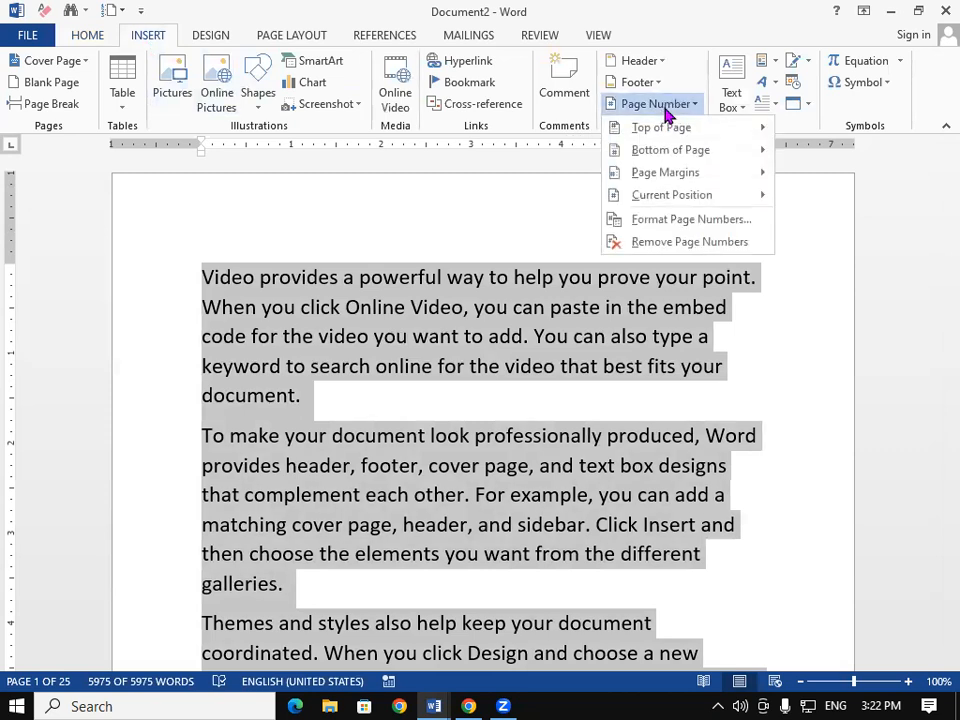
mouse_move(679, 133)
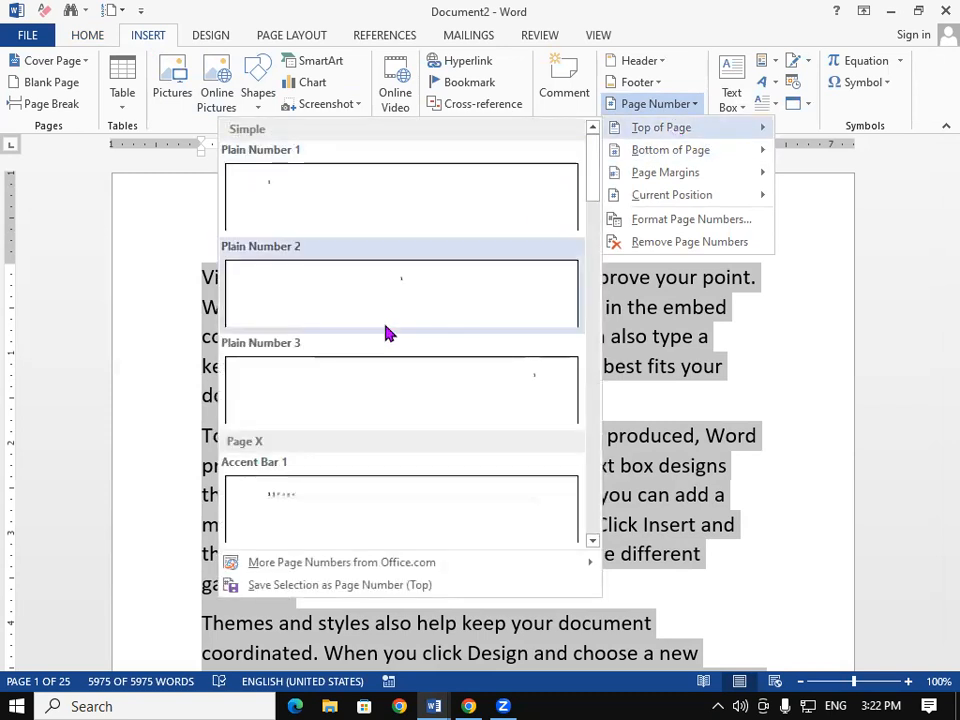
left_click_drag(596, 204, 587, 438)
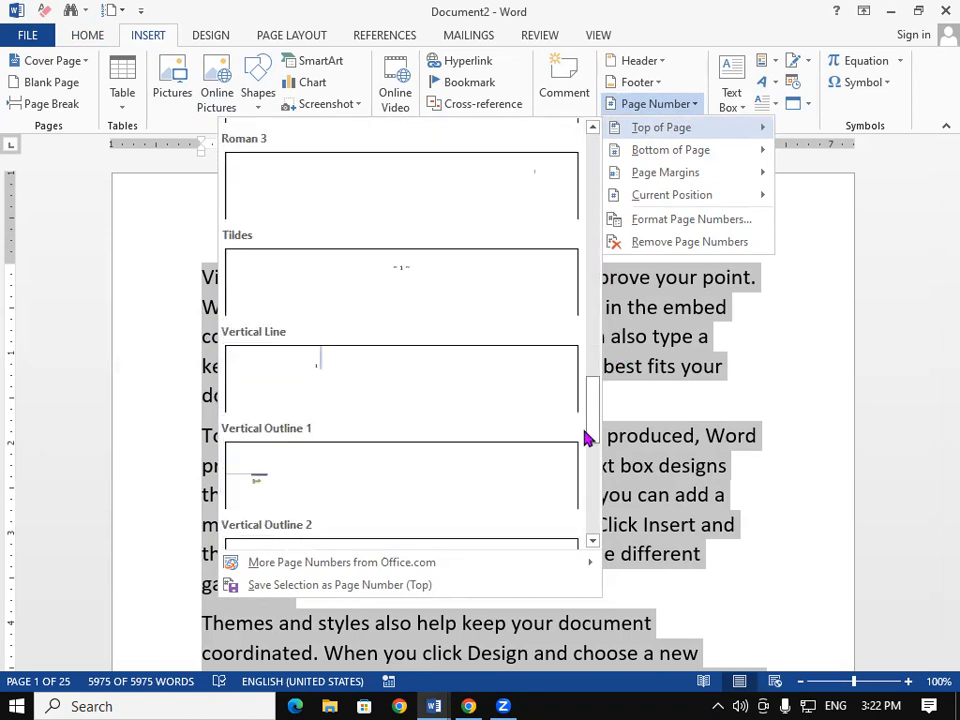
left_click_drag(594, 394, 594, 435)
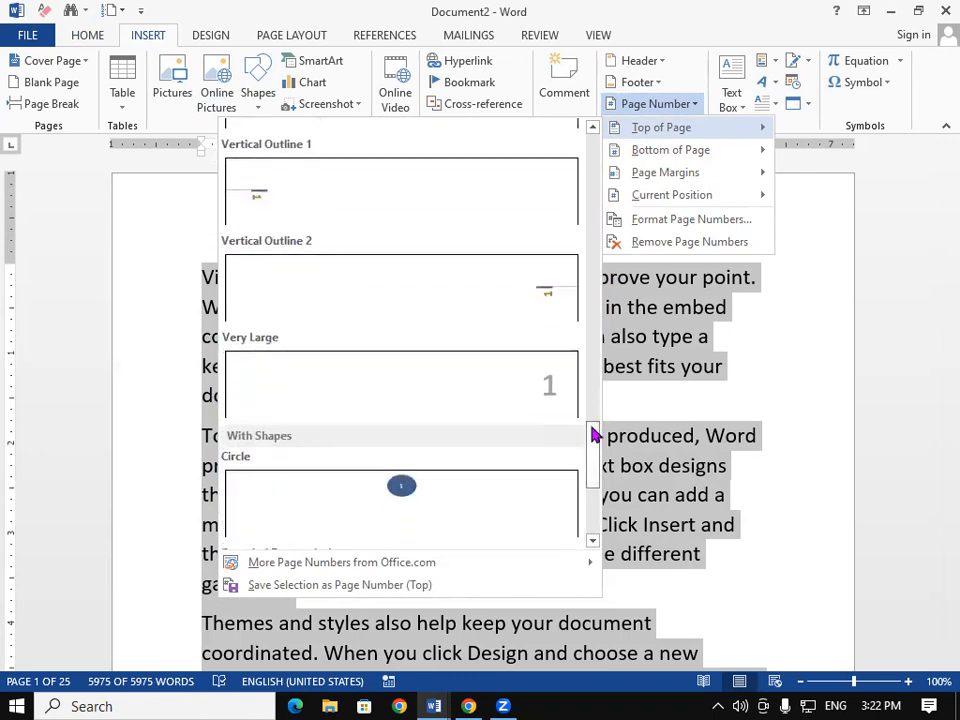
left_click(527, 410)
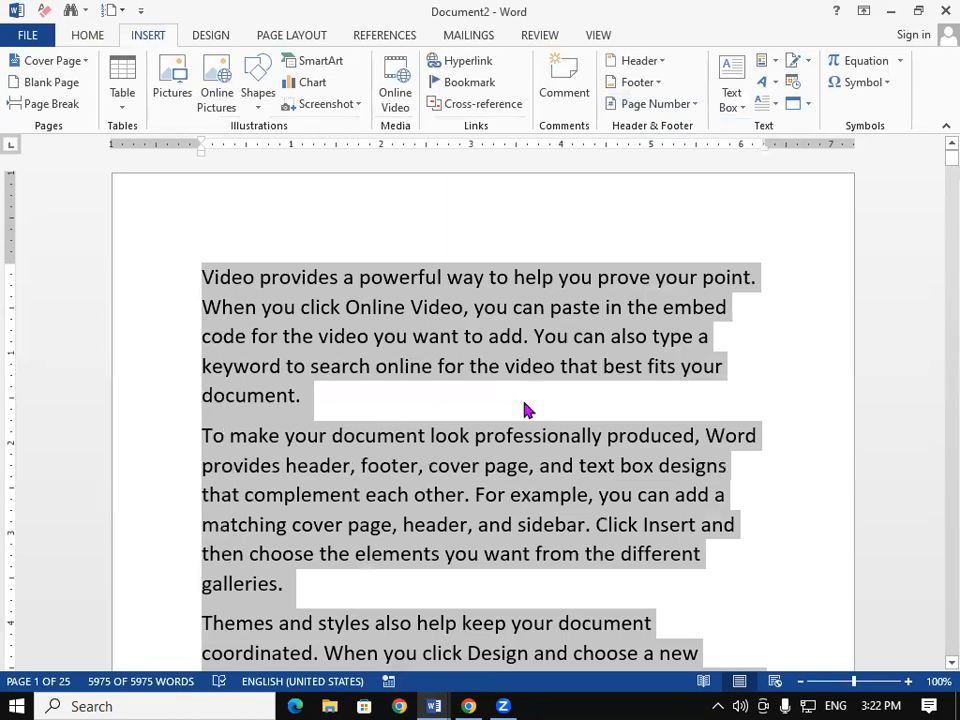
Step: Close header editing and scroll down through the pages
double_click(522, 400)
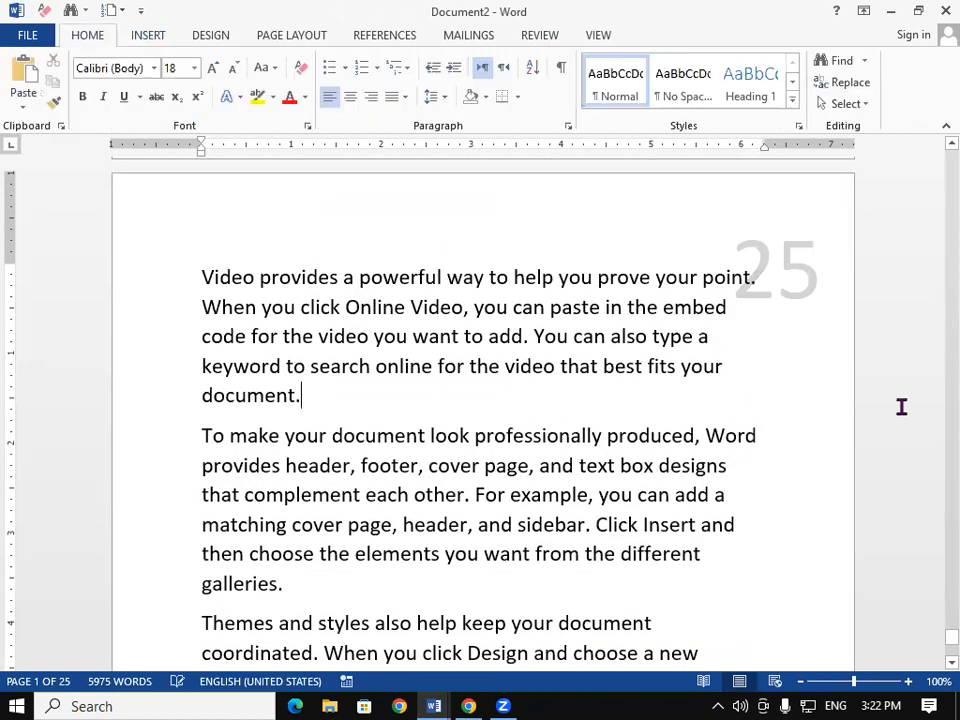
left_click_drag(934, 636, 934, 133)
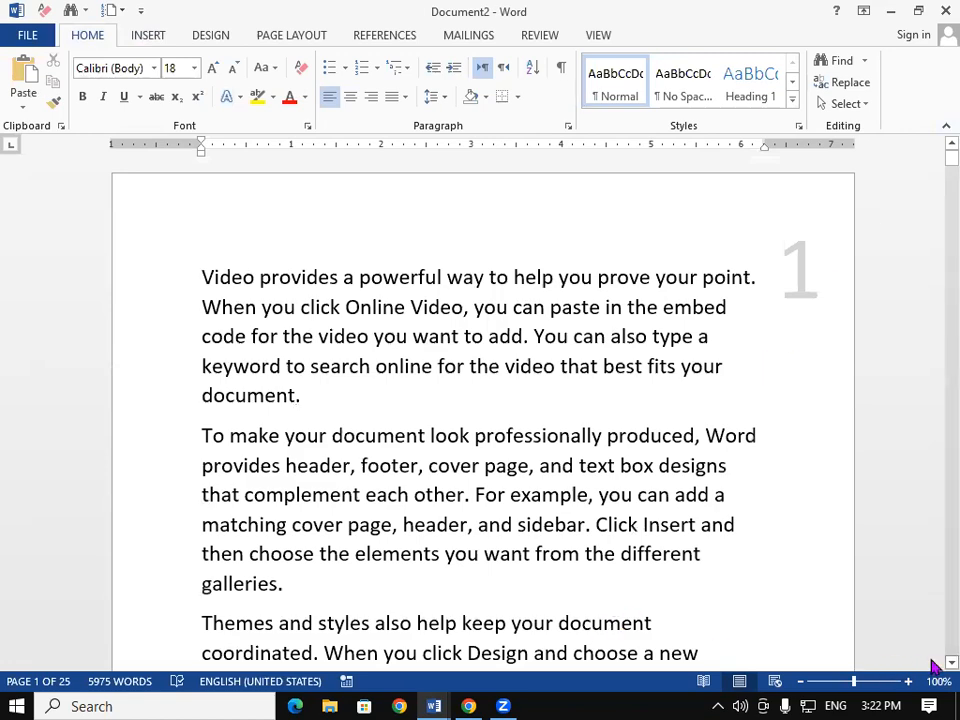
scroll(932, 666, "down", 3)
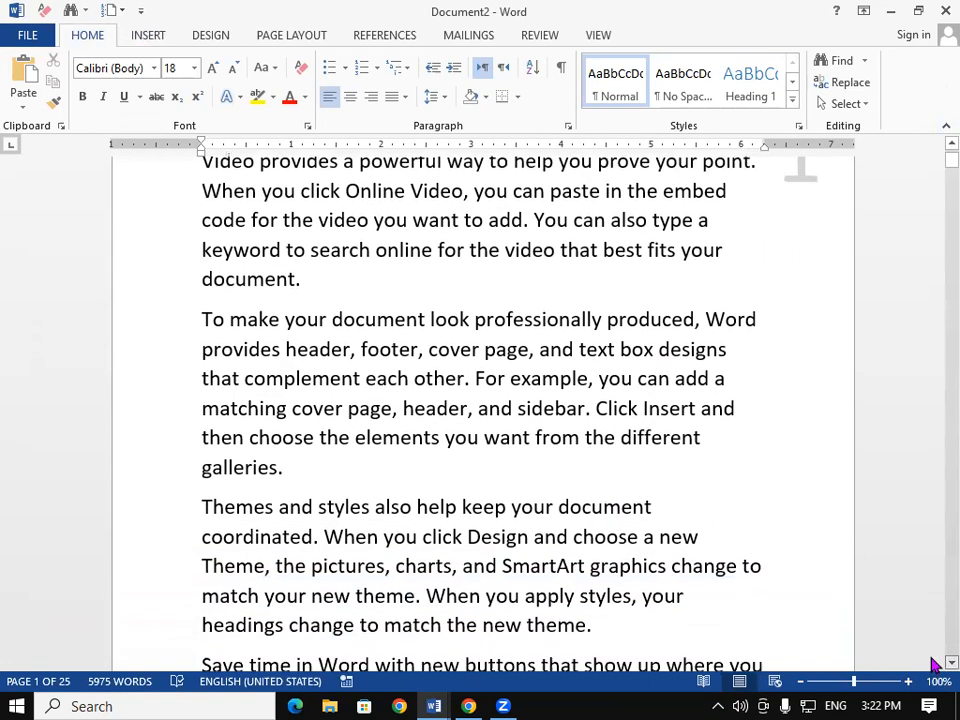
scroll(932, 666, "down", 6)
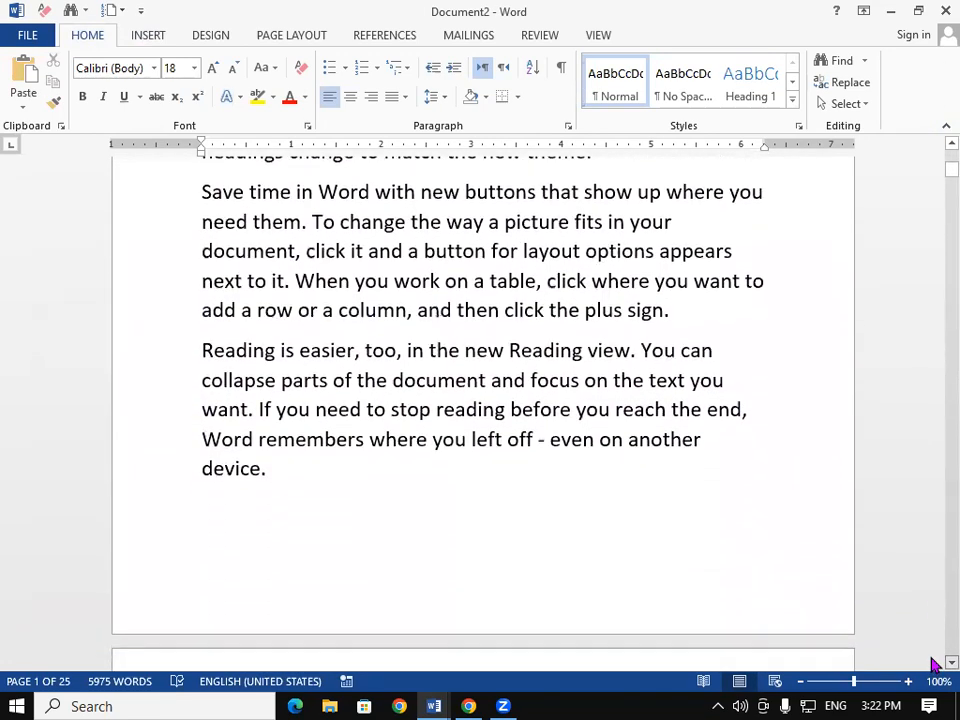
scroll(932, 666, "down", 6)
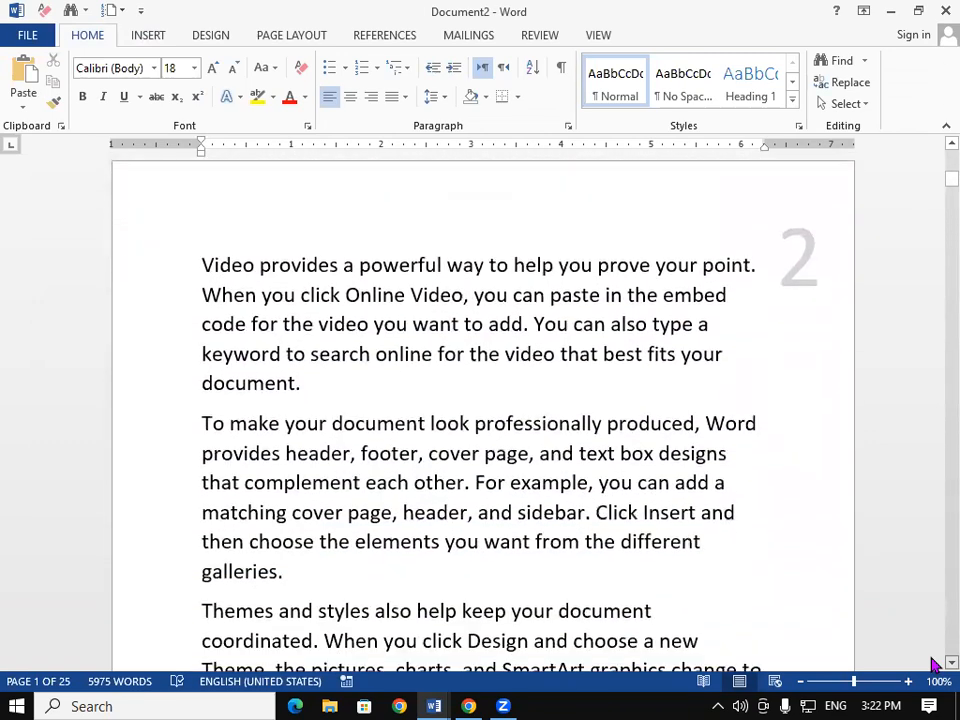
scroll(932, 666, "down", 6)
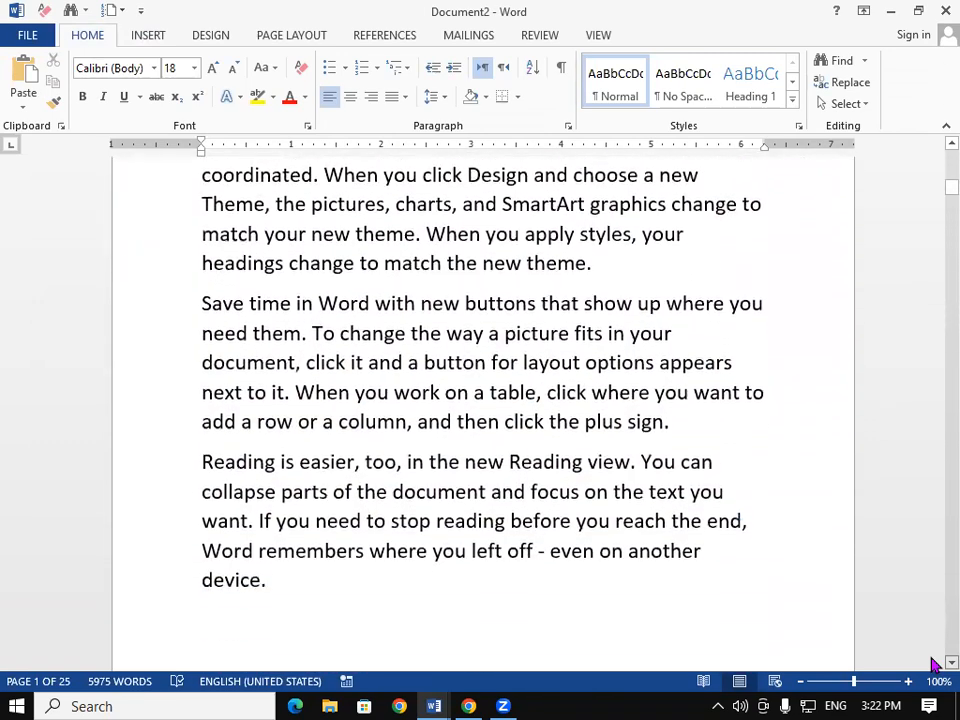
scroll(932, 666, "down", 6)
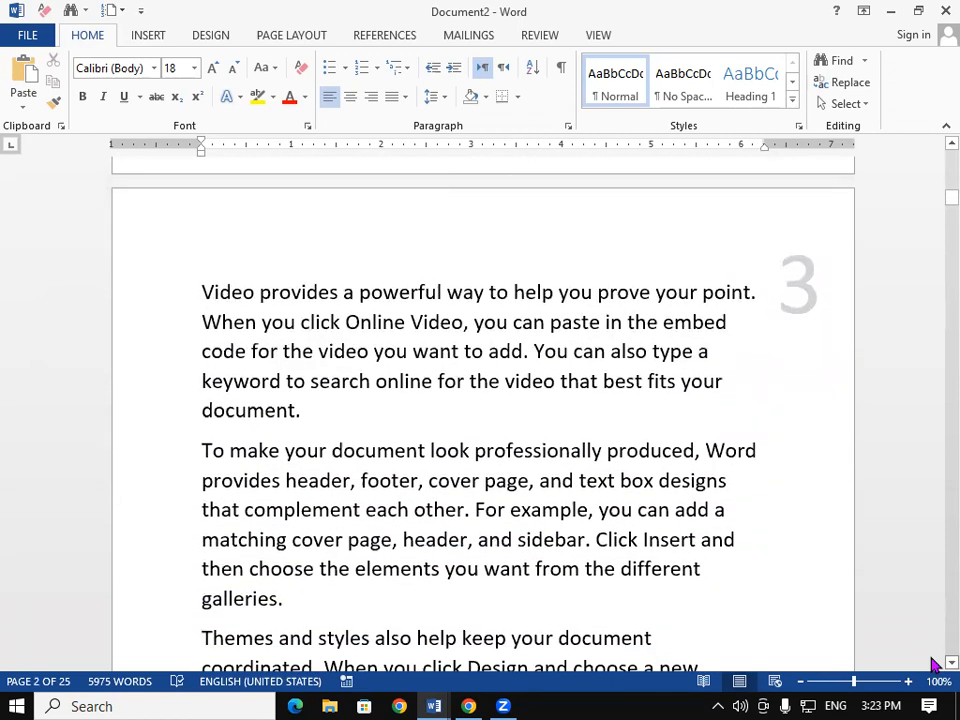
Step: Jump to page 10 with the Go To dialog, then close the dialog
key("ctrl+g")
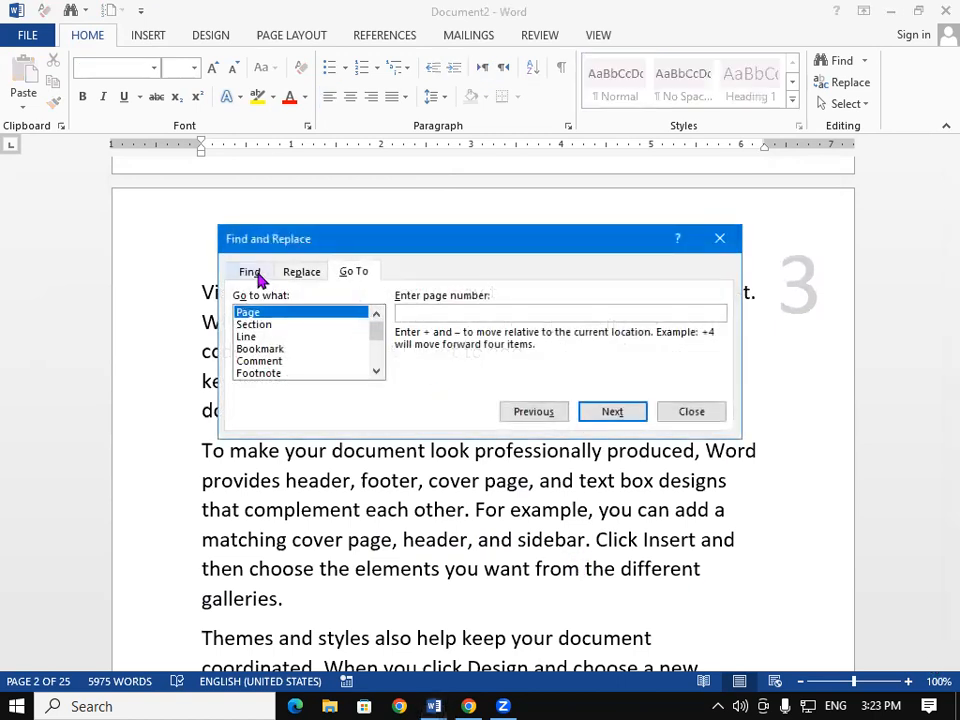
type("1")
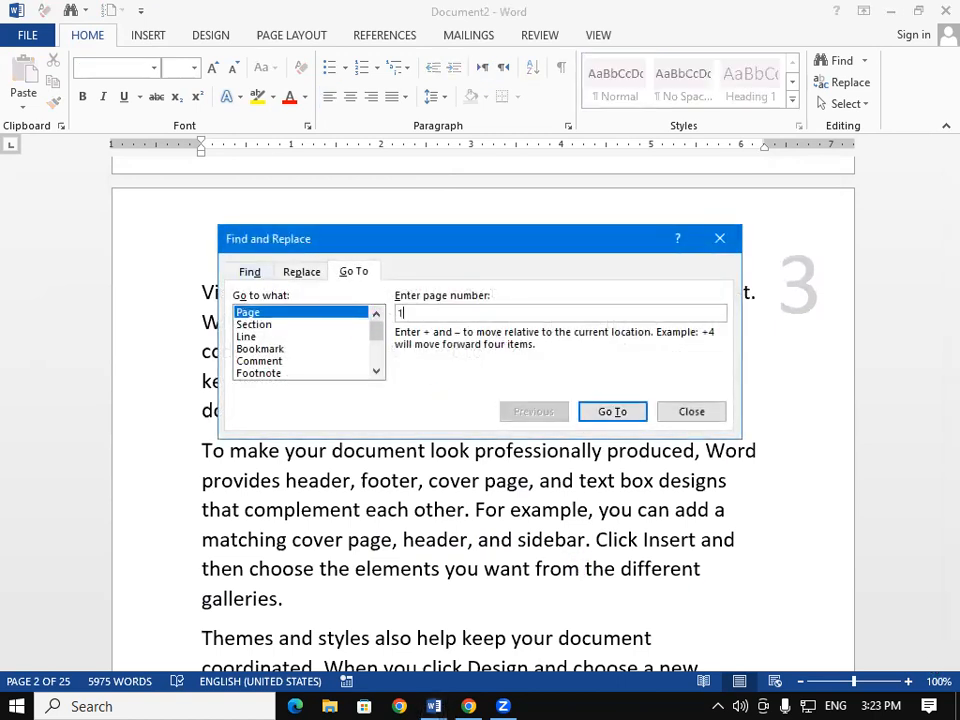
left_click(605, 413)
left_click(719, 238)
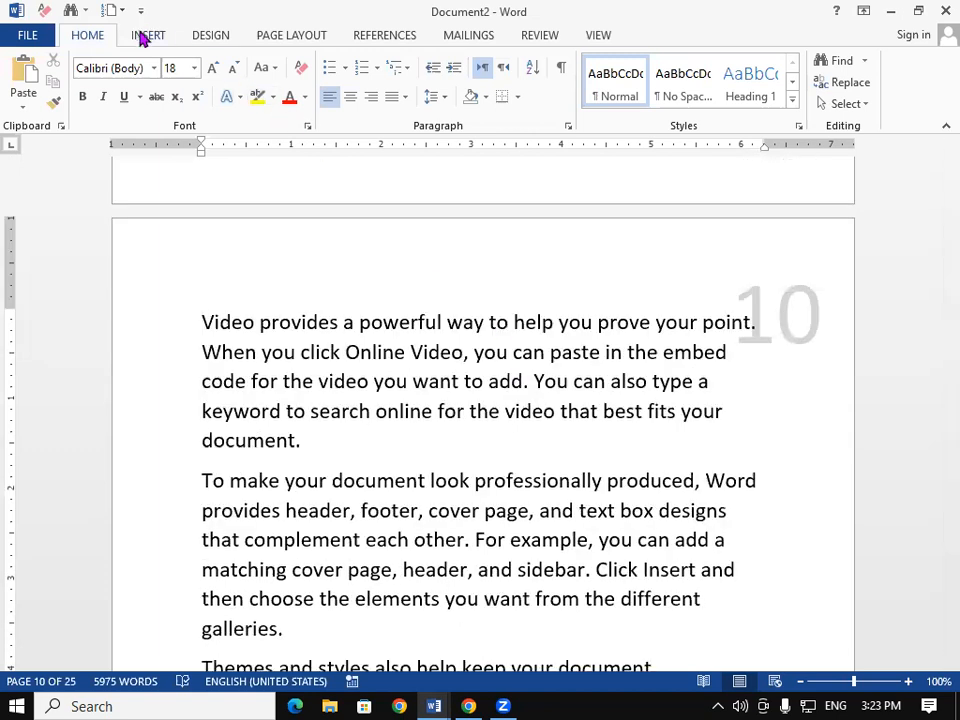
Step: Remove the existing large page numbers from the top of the pages
left_click(141, 39)
left_click(672, 103)
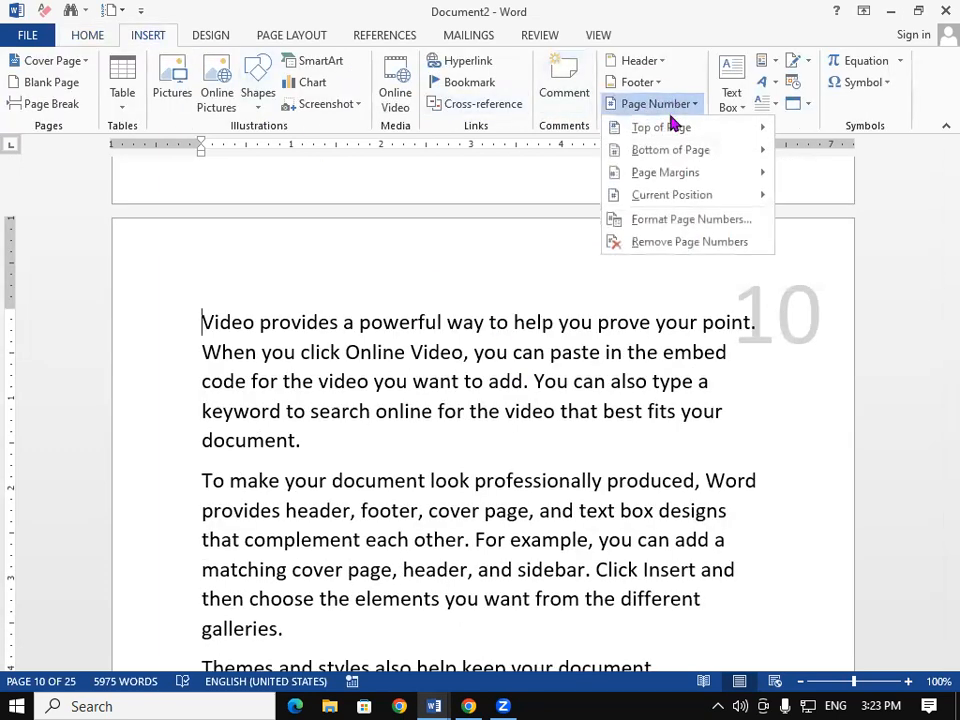
mouse_move(677, 199)
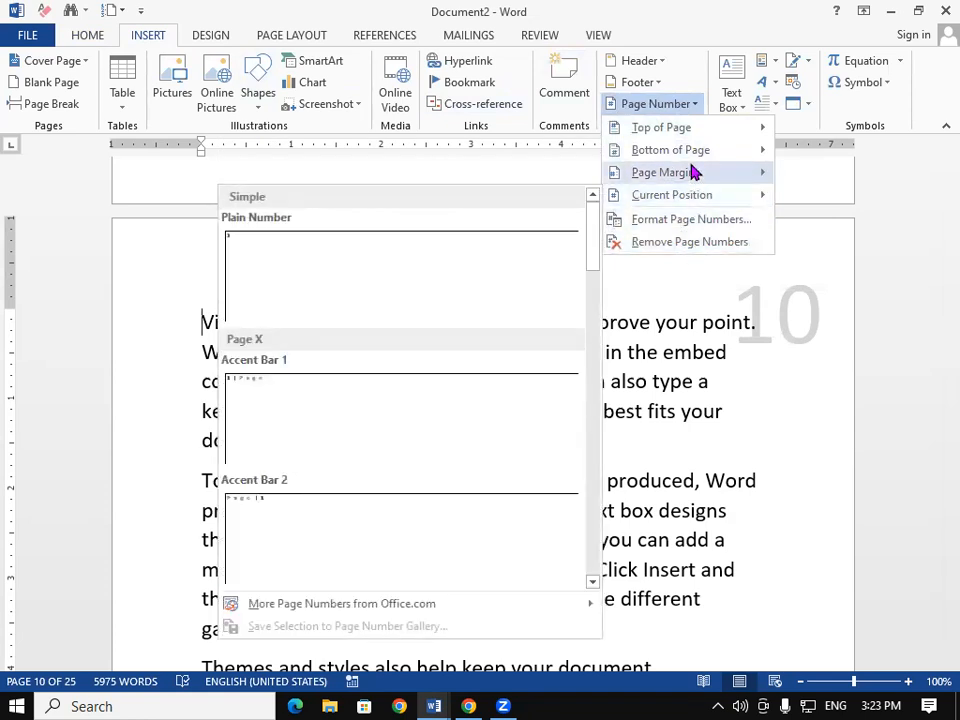
mouse_move(693, 172)
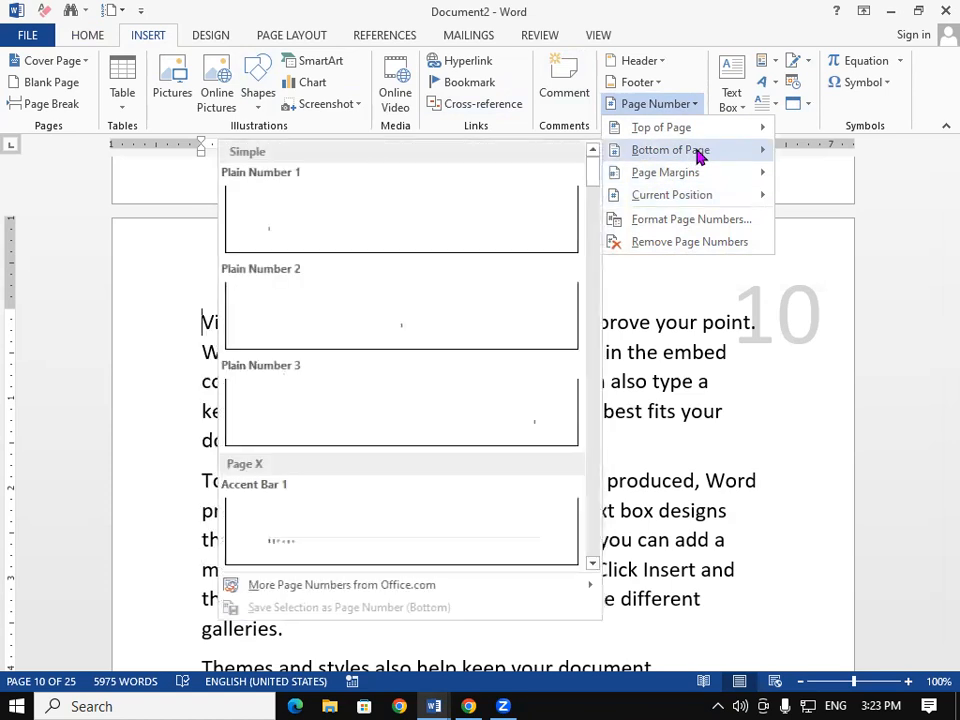
left_click(698, 244)
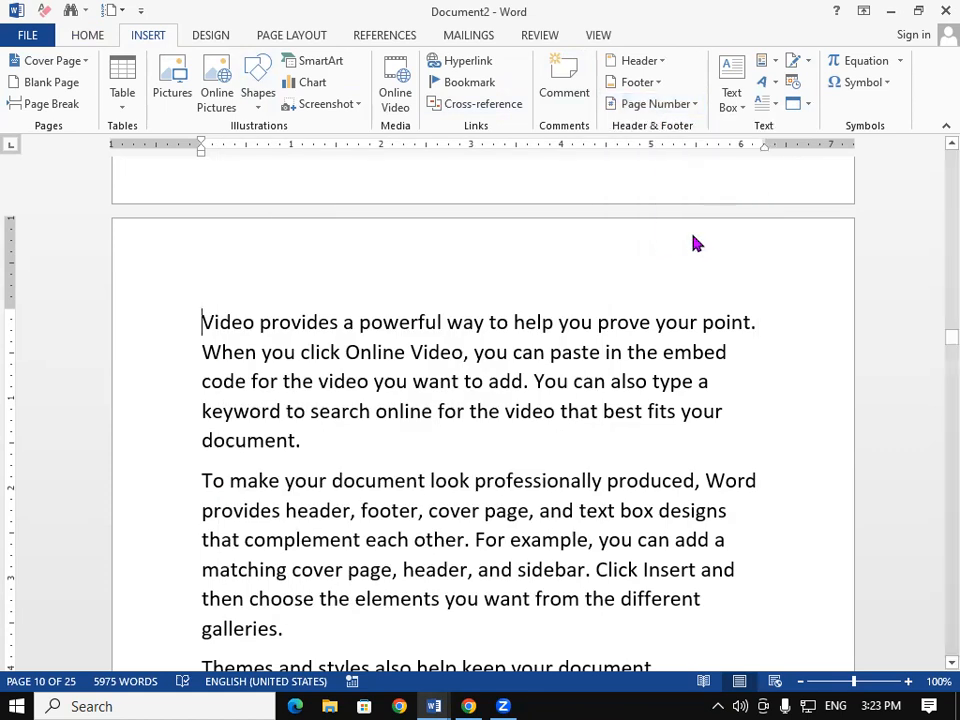
Step: Add Box Italics 2 page numbers at the bottom of each page and return to the body text
key("ctrl+a")
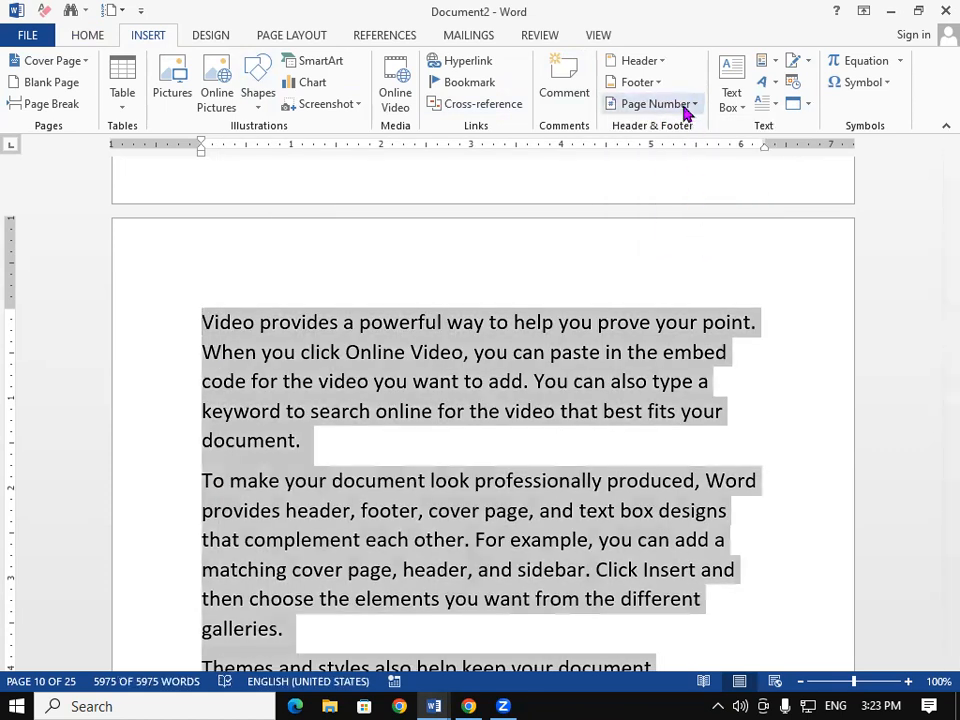
left_click(686, 106)
mouse_move(705, 156)
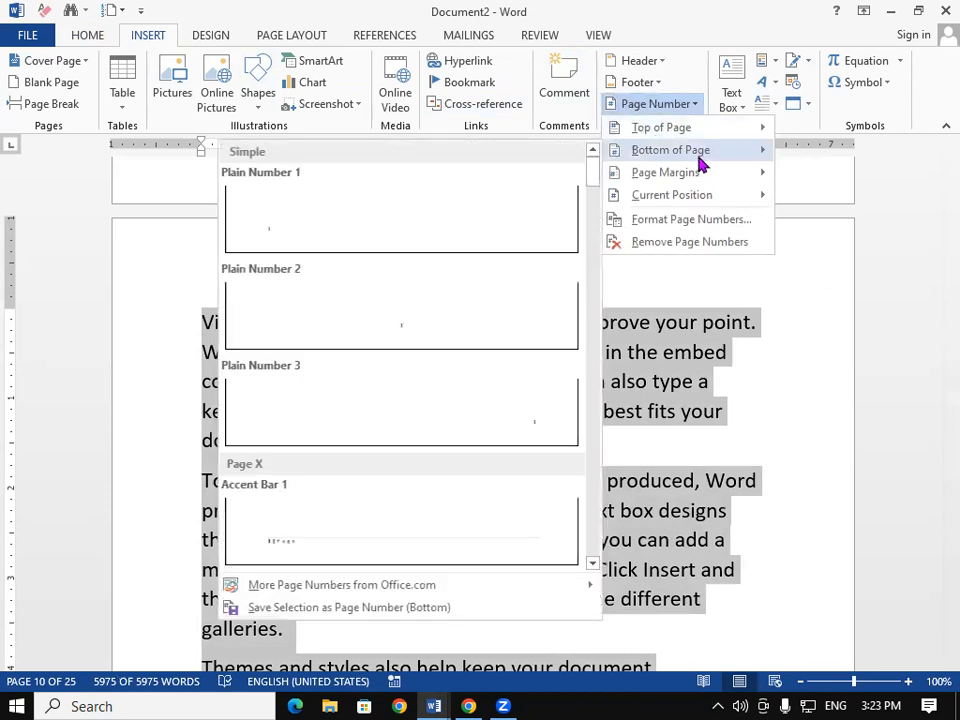
left_click_drag(596, 176, 583, 355)
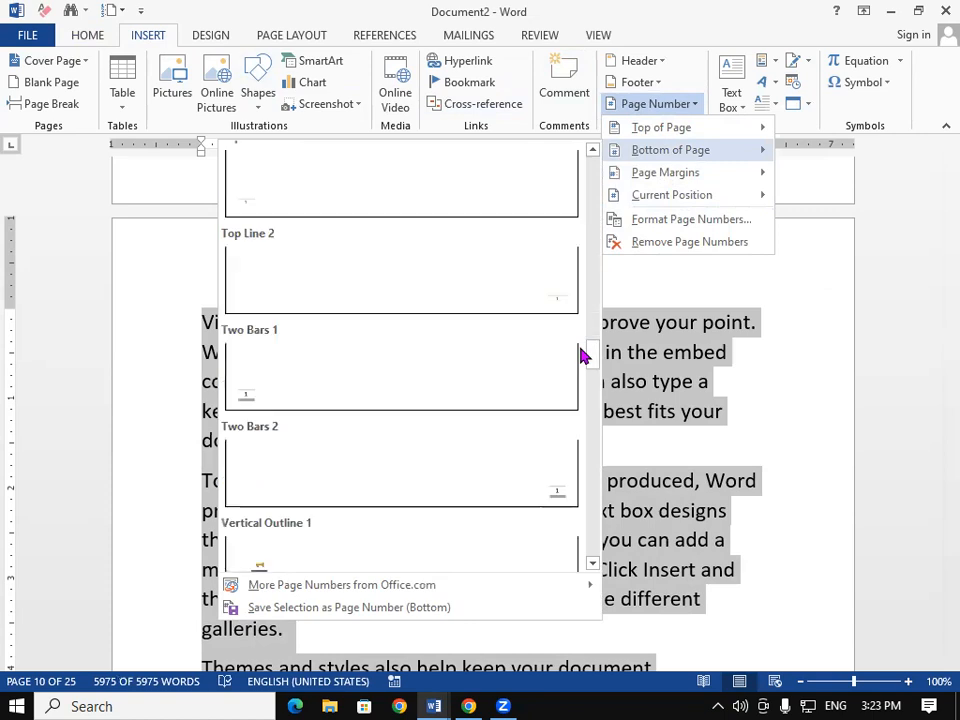
left_click_drag(594, 366, 589, 398)
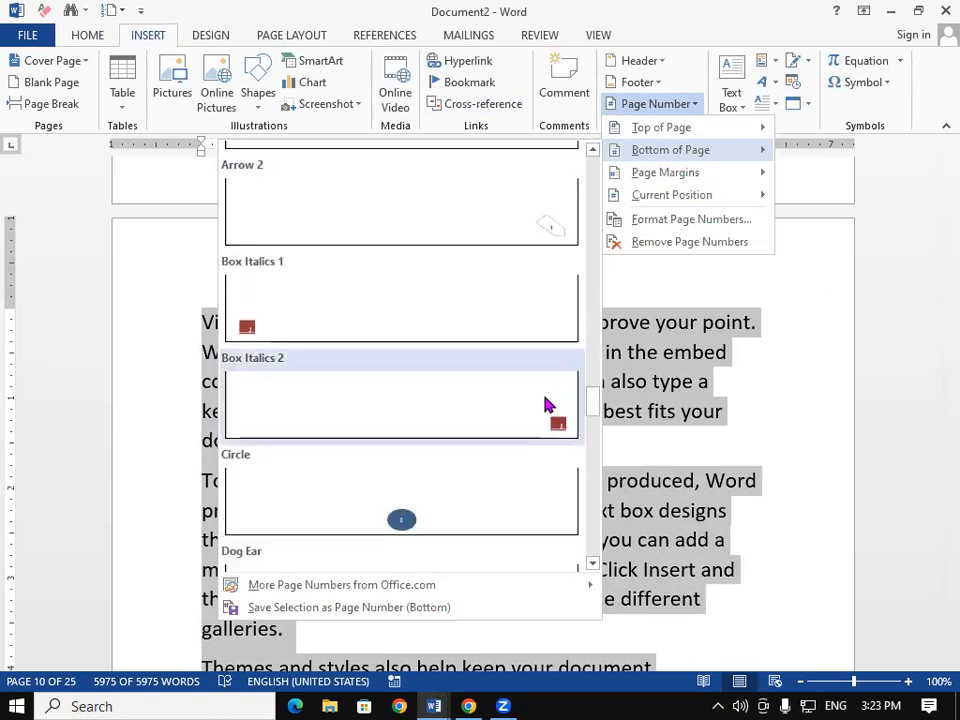
left_click(546, 403)
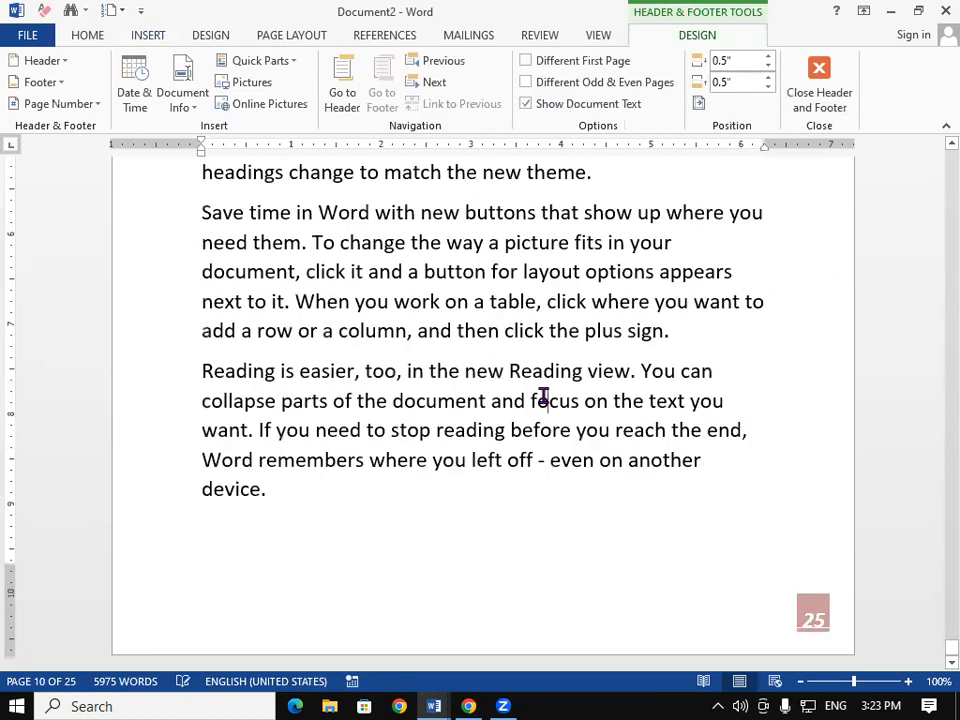
double_click(543, 398)
left_click_drag(935, 641, 935, 142)
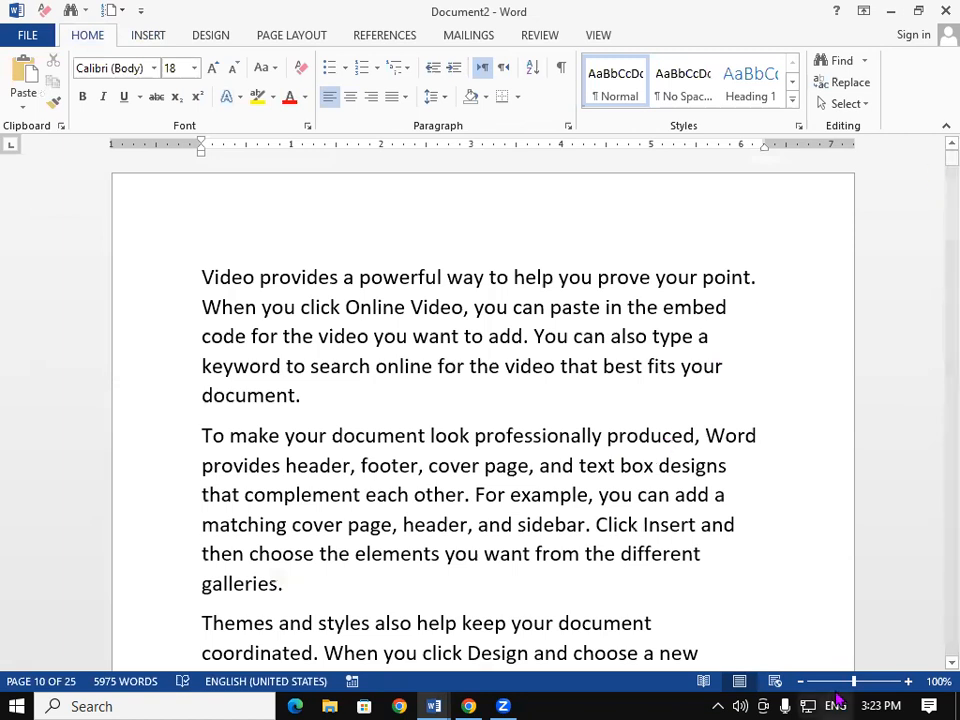
left_click(147, 37)
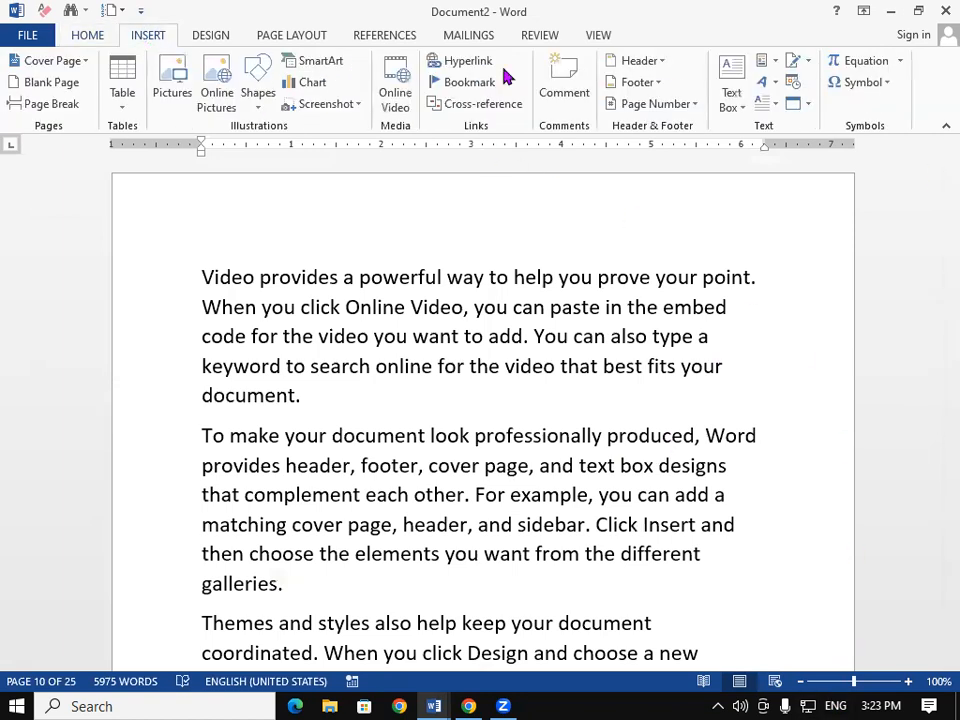
left_click(693, 106)
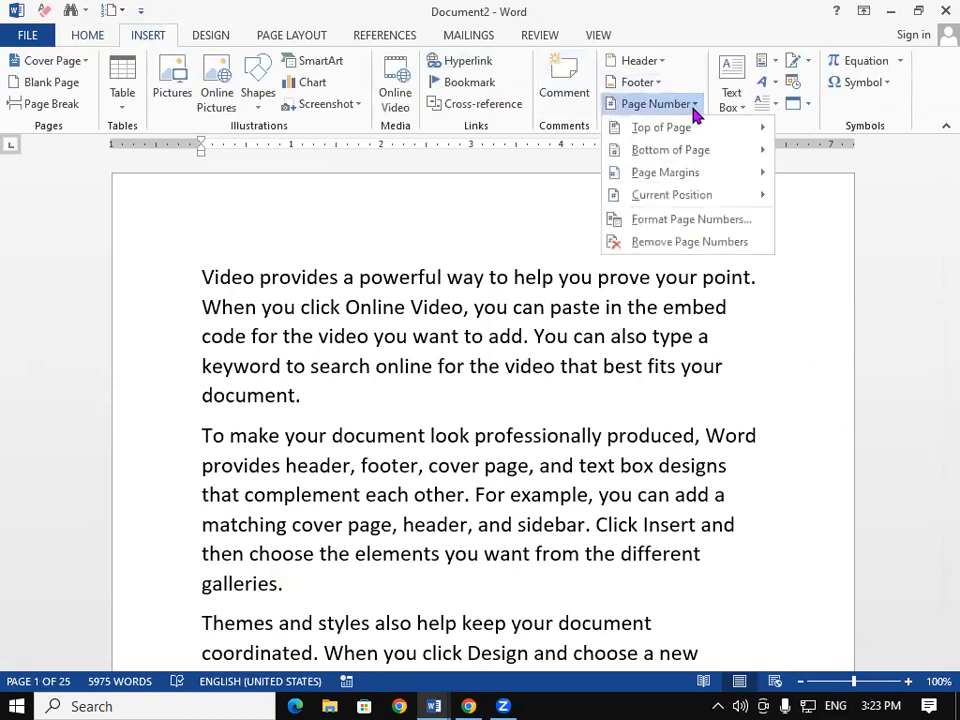
left_click(712, 220)
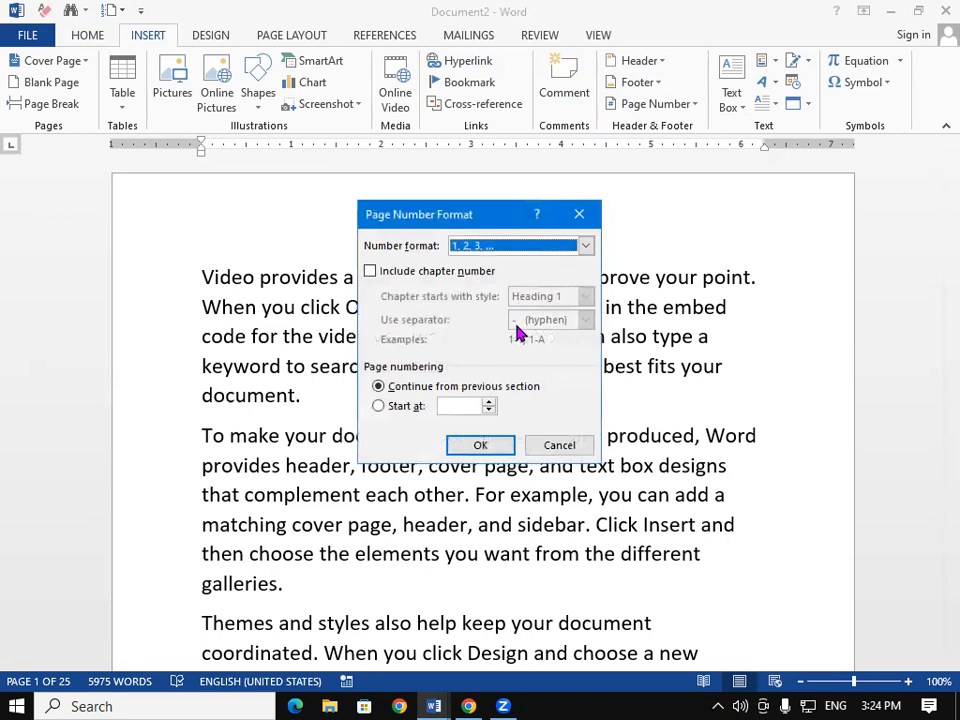
left_click(586, 247)
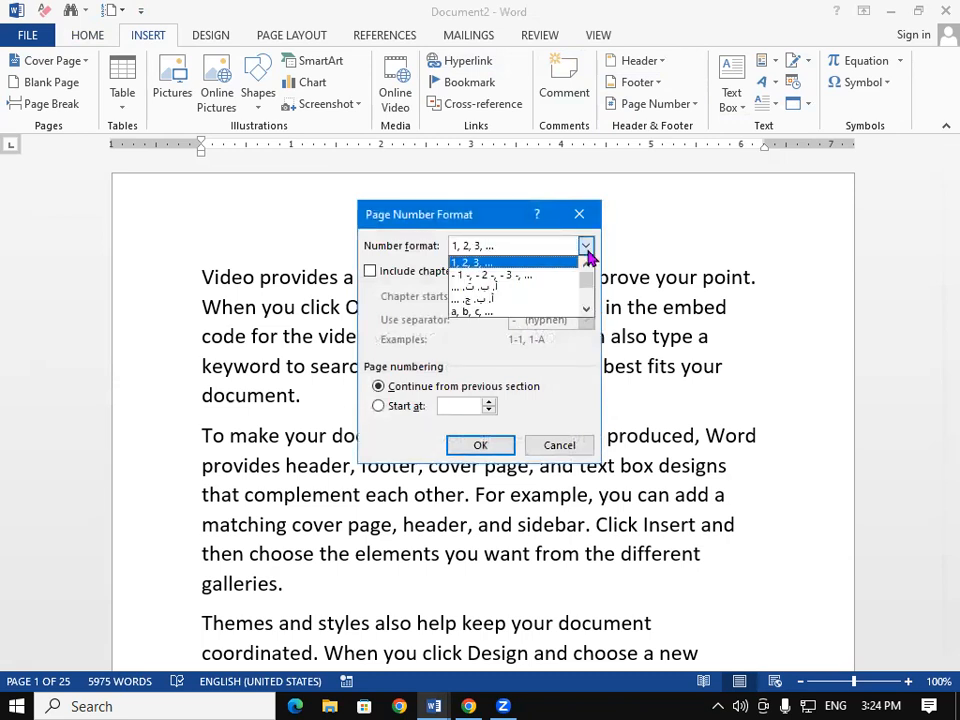
left_click(586, 250)
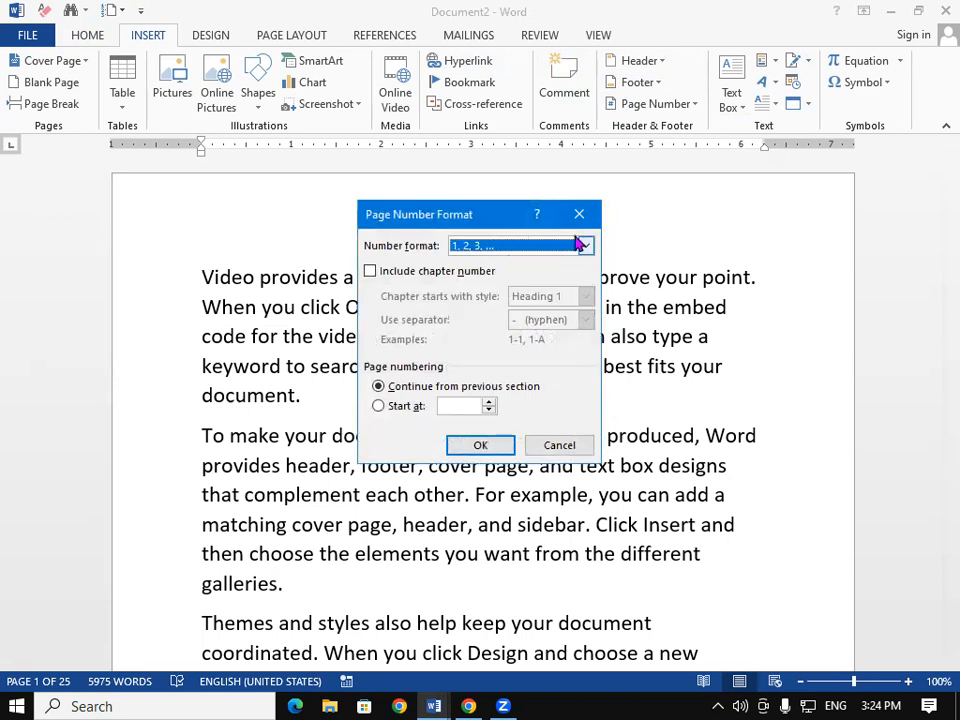
left_click(580, 216)
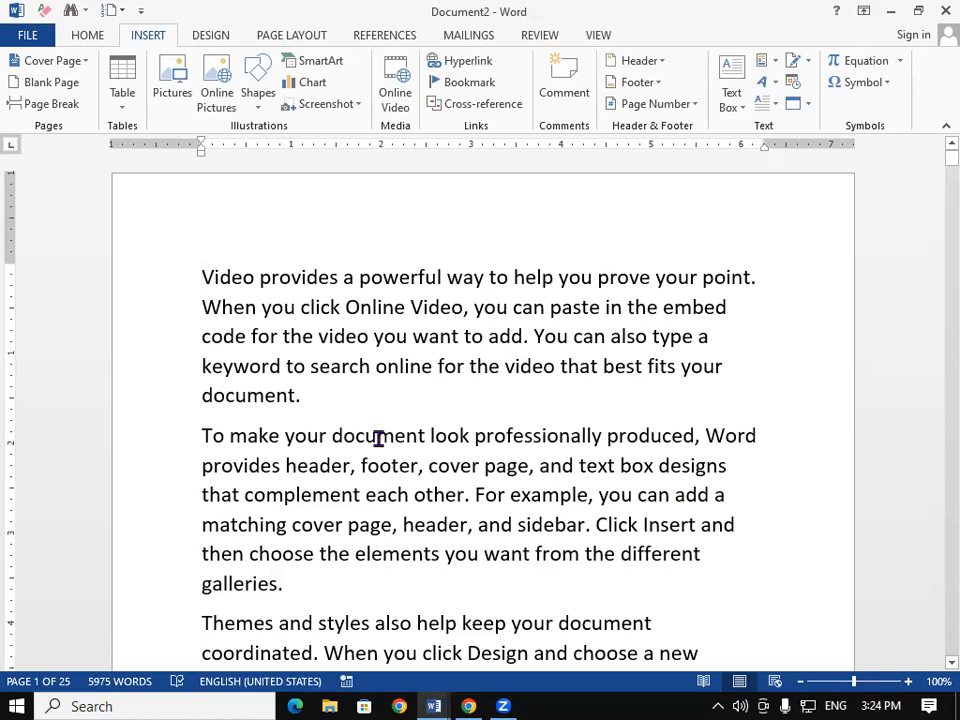
Step: Add two blank lines after the Video paragraph and place the cursor on the first one
left_click(335, 391)
key("Return")
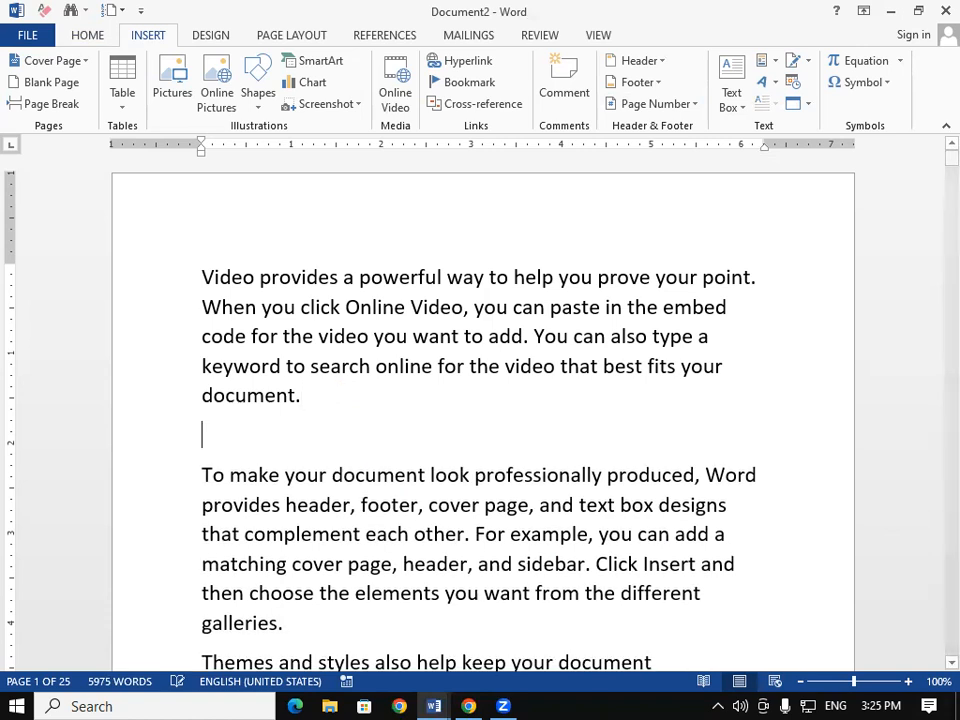
key("Return")
key("Return")
key("Return")
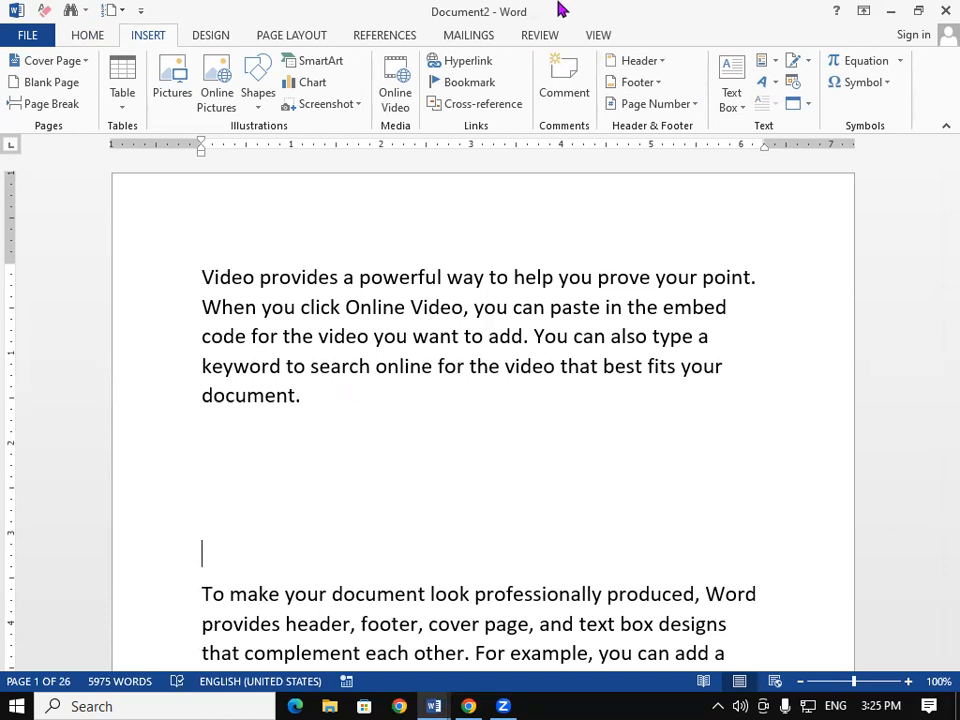
left_click(214, 436)
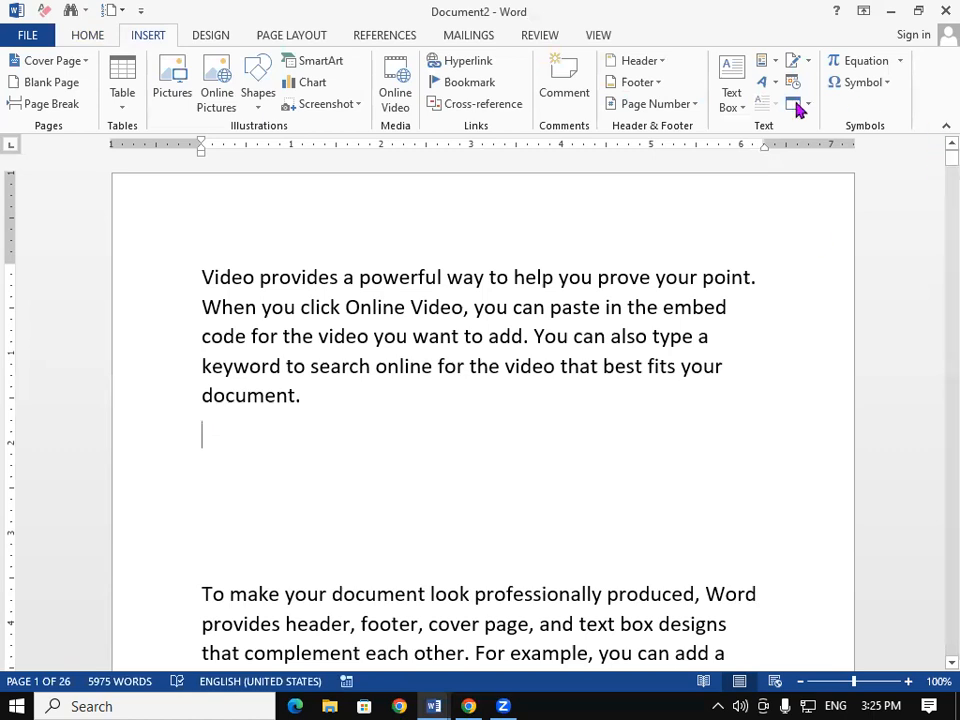
Step: Insert an empty Simple Text Box, then select the opening Video text through 'Online'
left_click(733, 105)
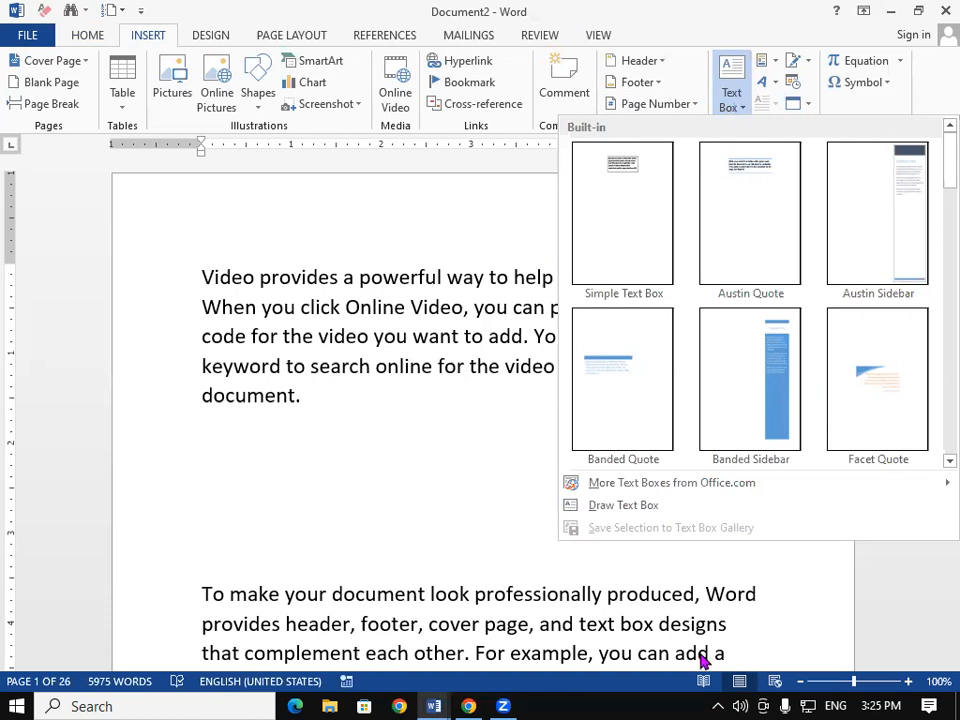
left_click(640, 231)
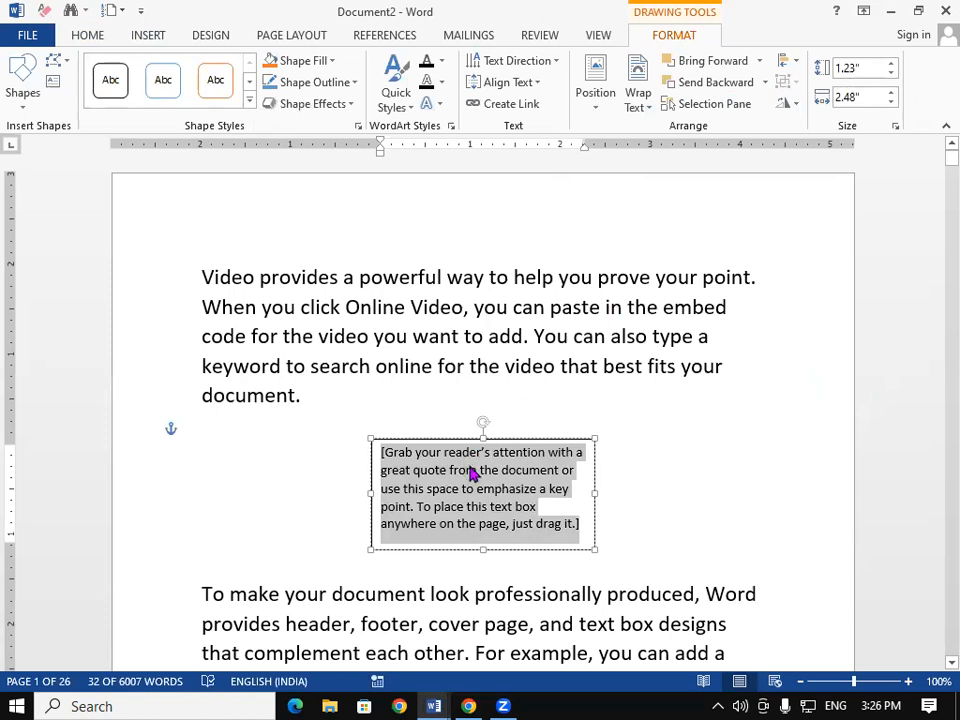
key("Delete")
left_click(440, 305)
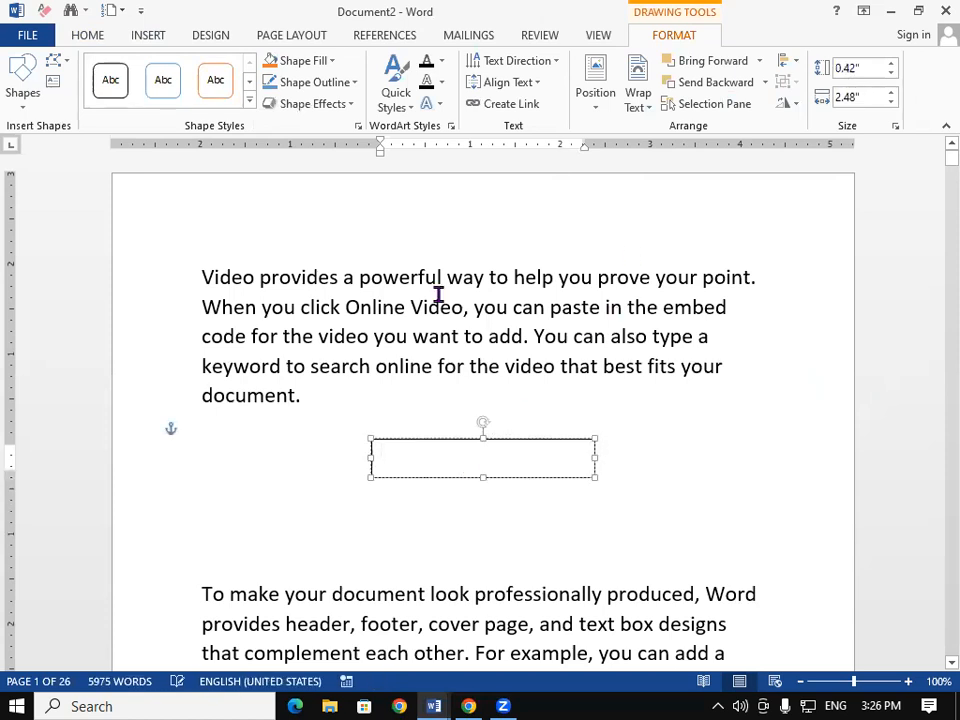
left_click_drag(204, 276, 363, 316)
key("ctrl+c")
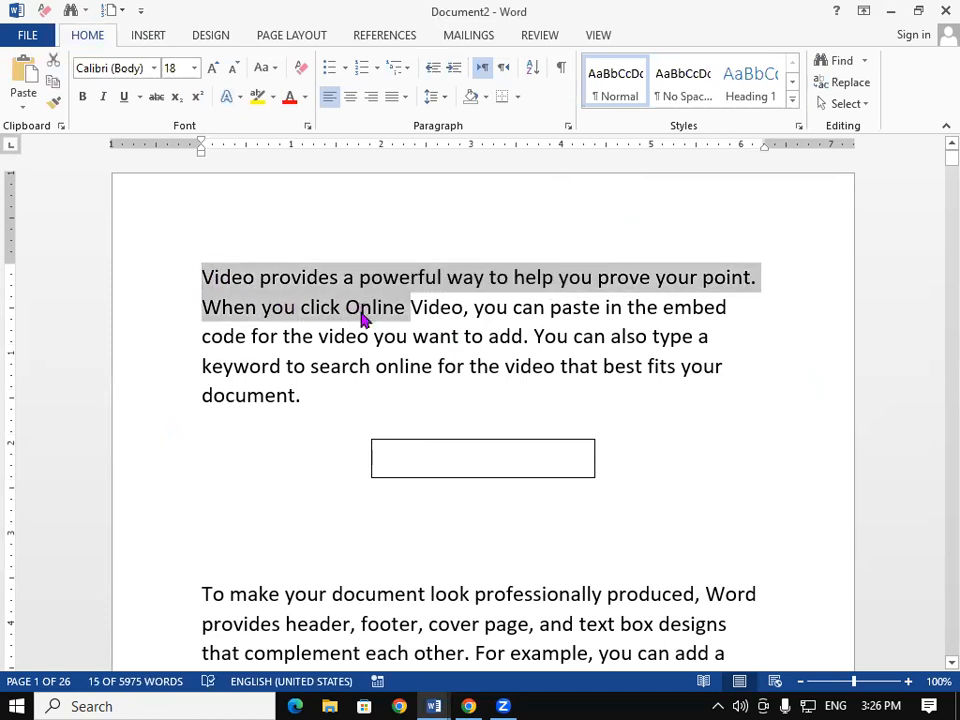
Step: Move the opening Video text into the text box and give the box a yellow fill
key("Delete")
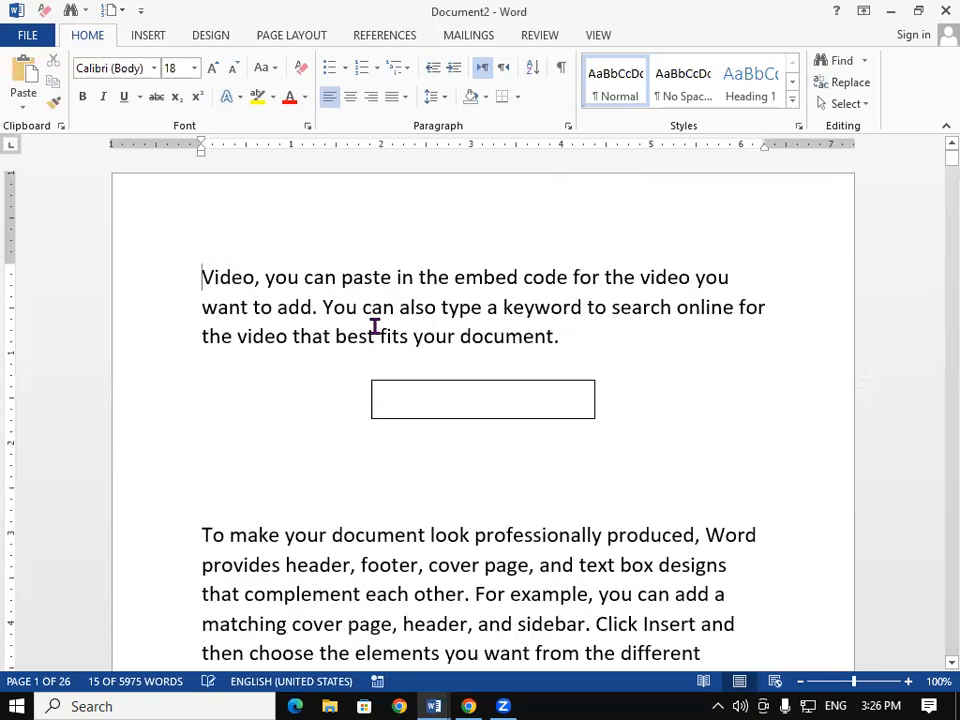
left_click(427, 390)
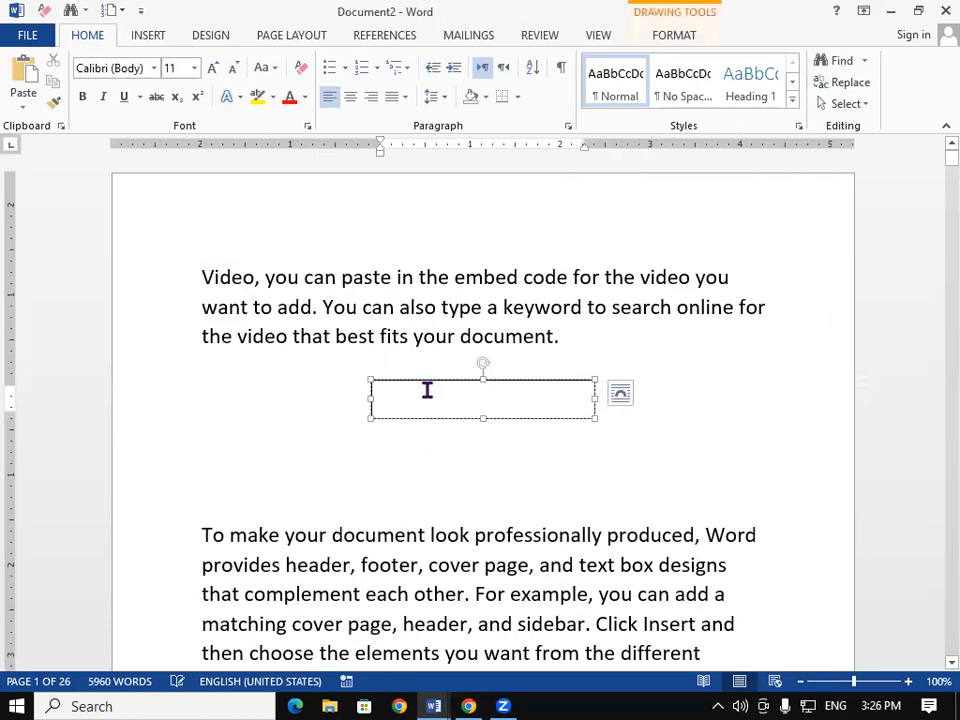
key("ctrl+v")
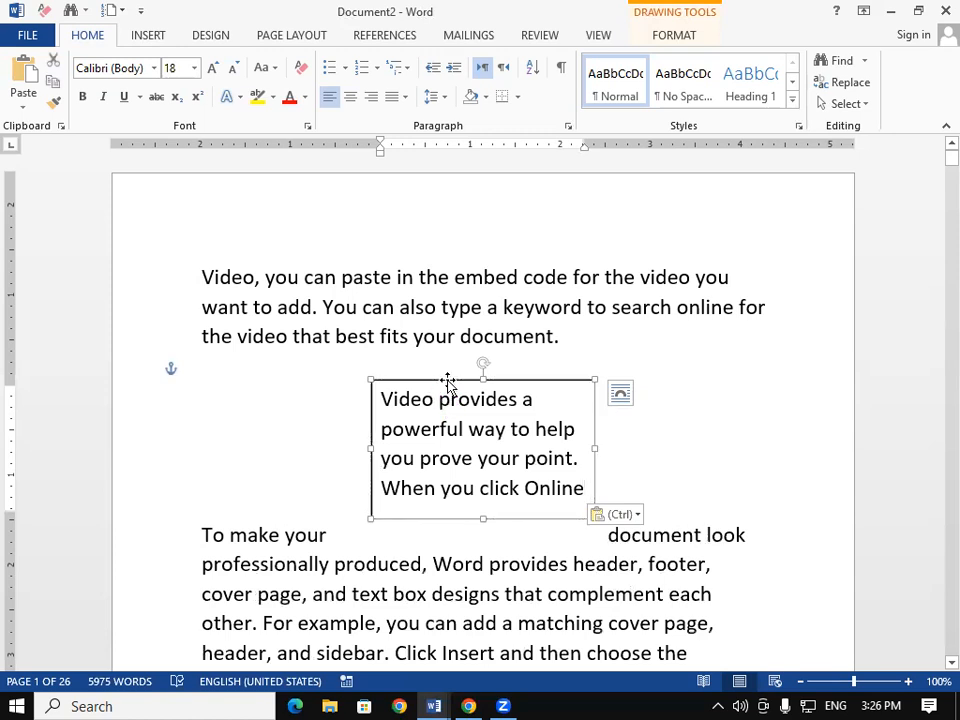
left_click(448, 383)
left_click(683, 35)
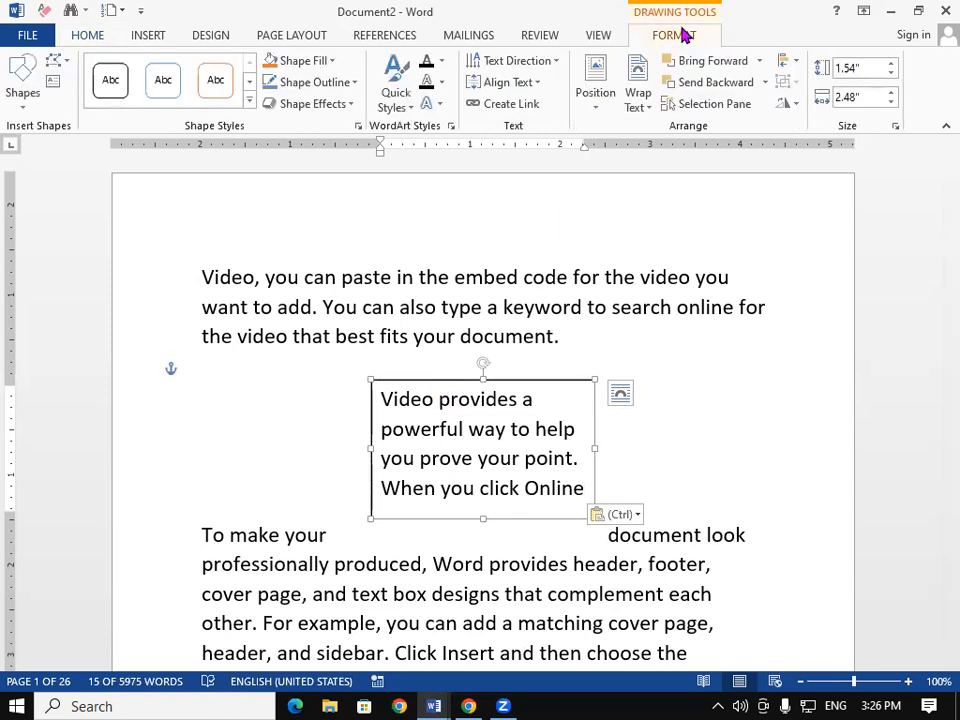
left_click(304, 62)
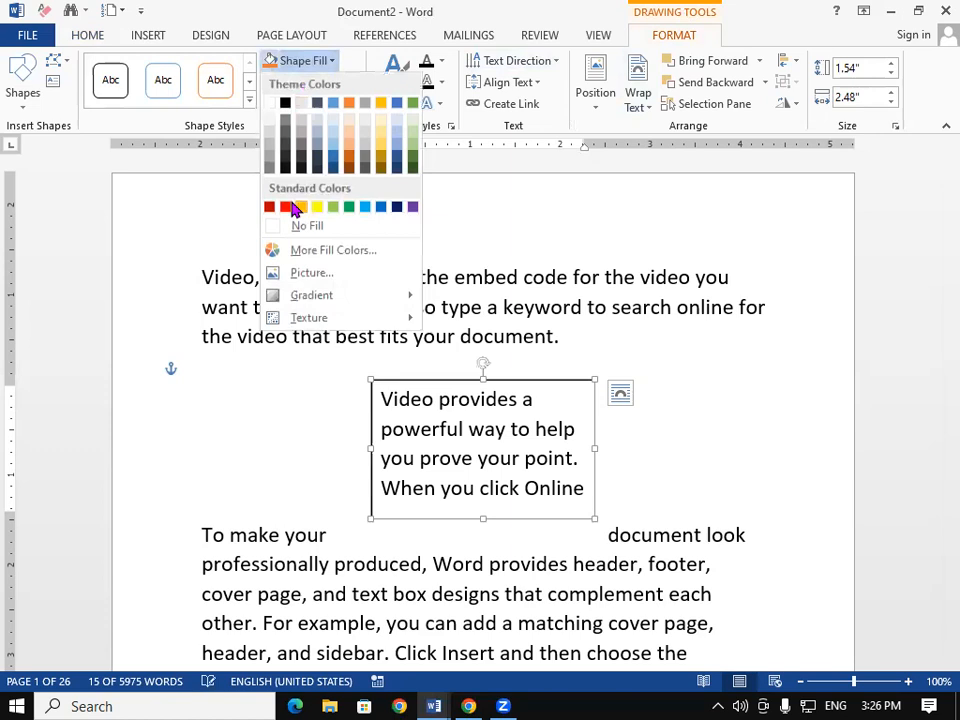
left_click(317, 207)
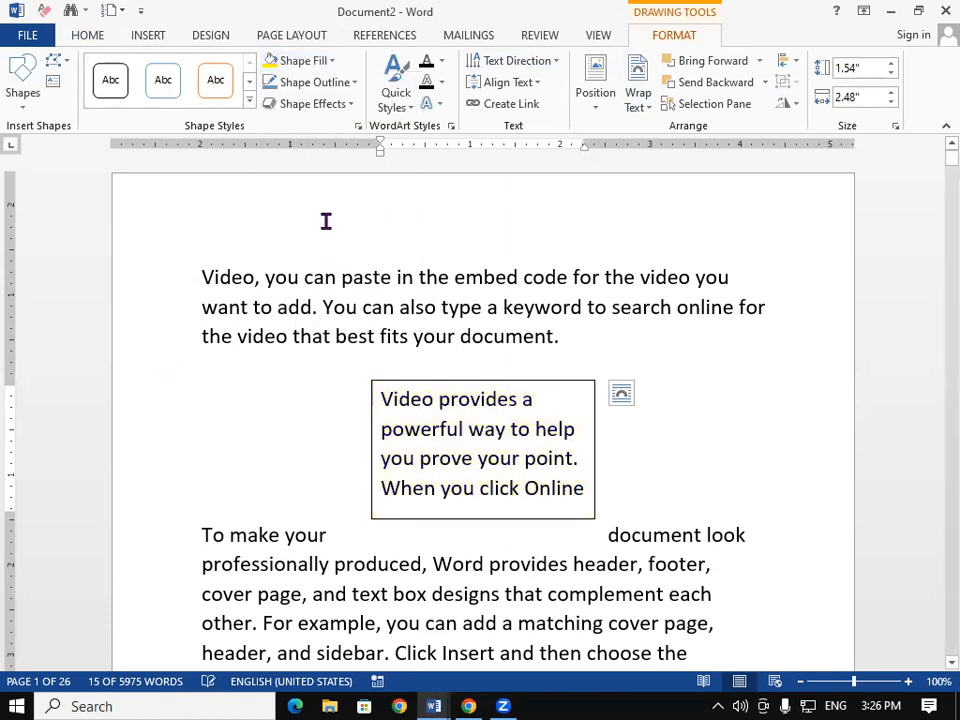
Step: Drag the yellow text box down into the To make paragraph
left_click(806, 550)
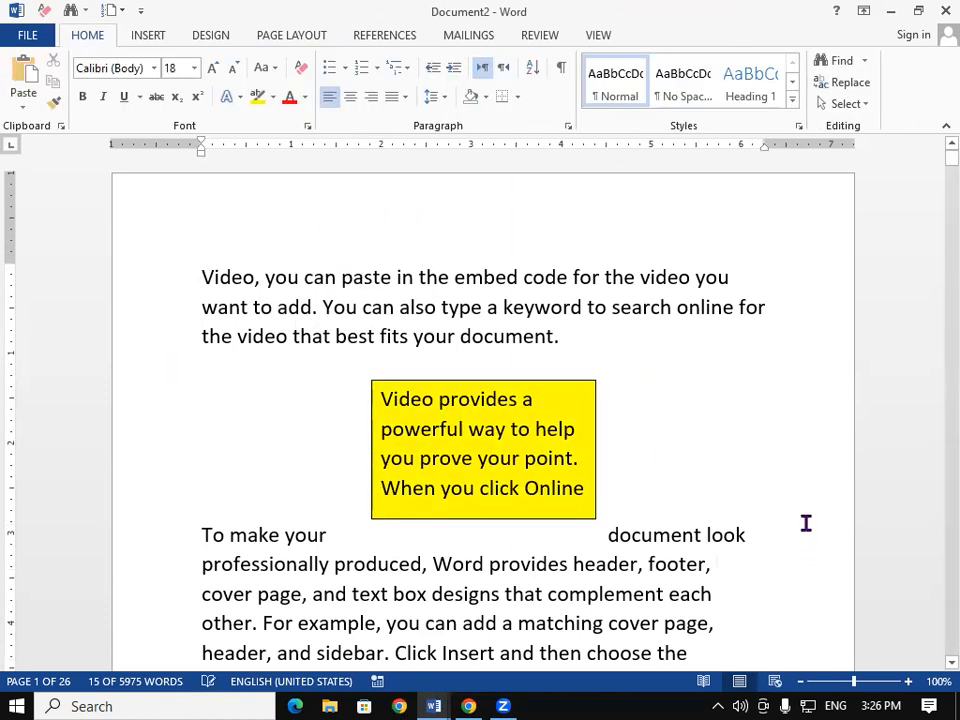
left_click(411, 388)
left_click(418, 380)
left_click_drag(418, 380, 378, 553)
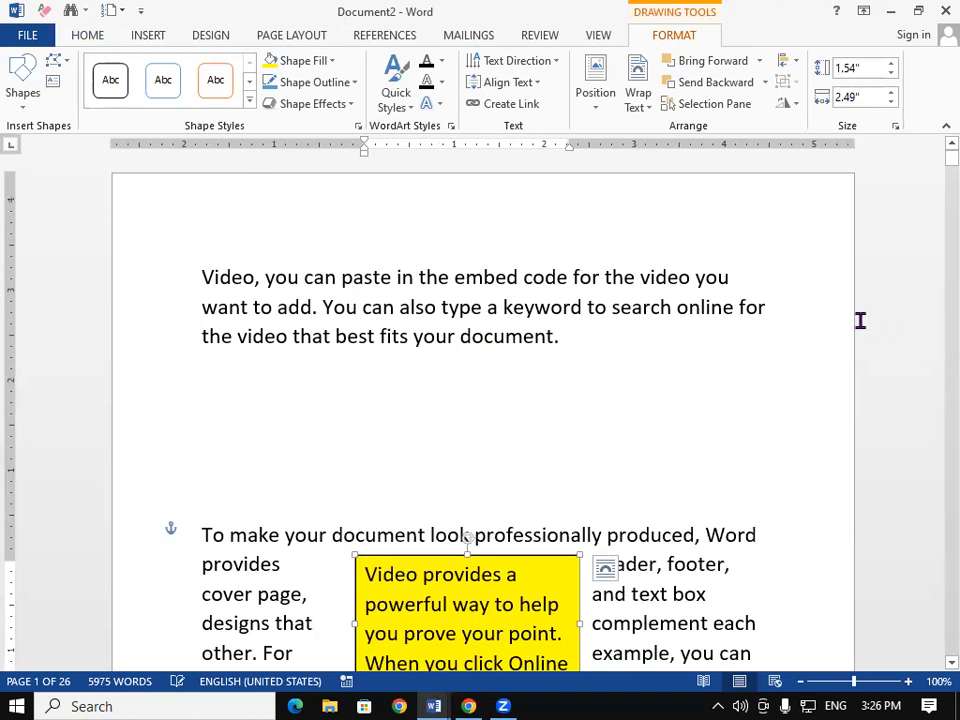
left_click(508, 338)
scroll(540, 350, "down", 2)
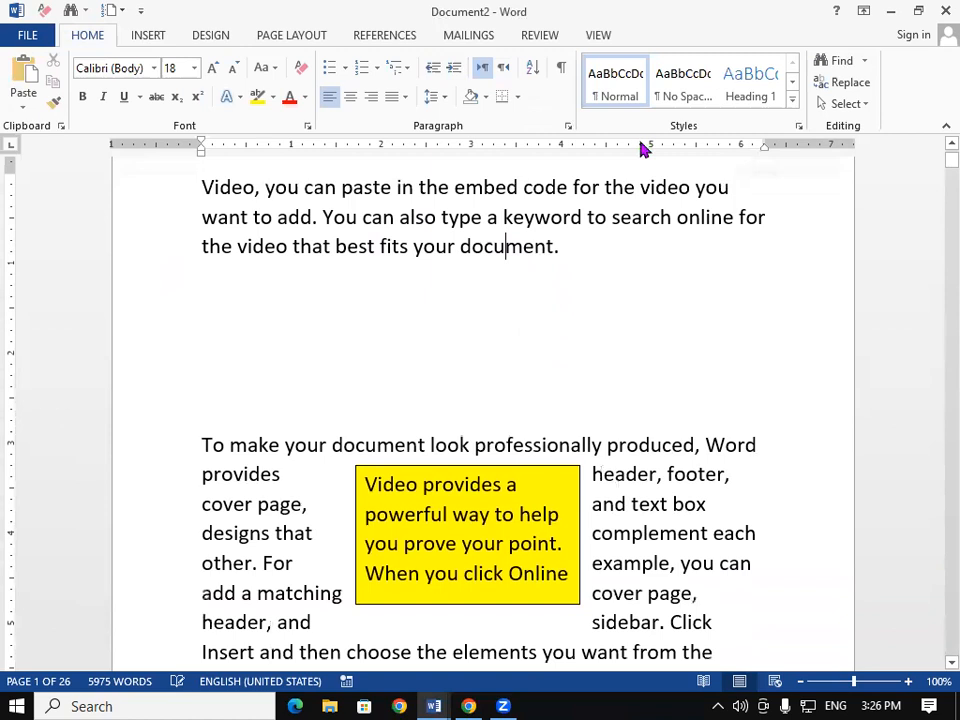
Step: Insert an Austin Sidebar text box near the Reading is easier paragraph
left_click(146, 35)
left_click(733, 100)
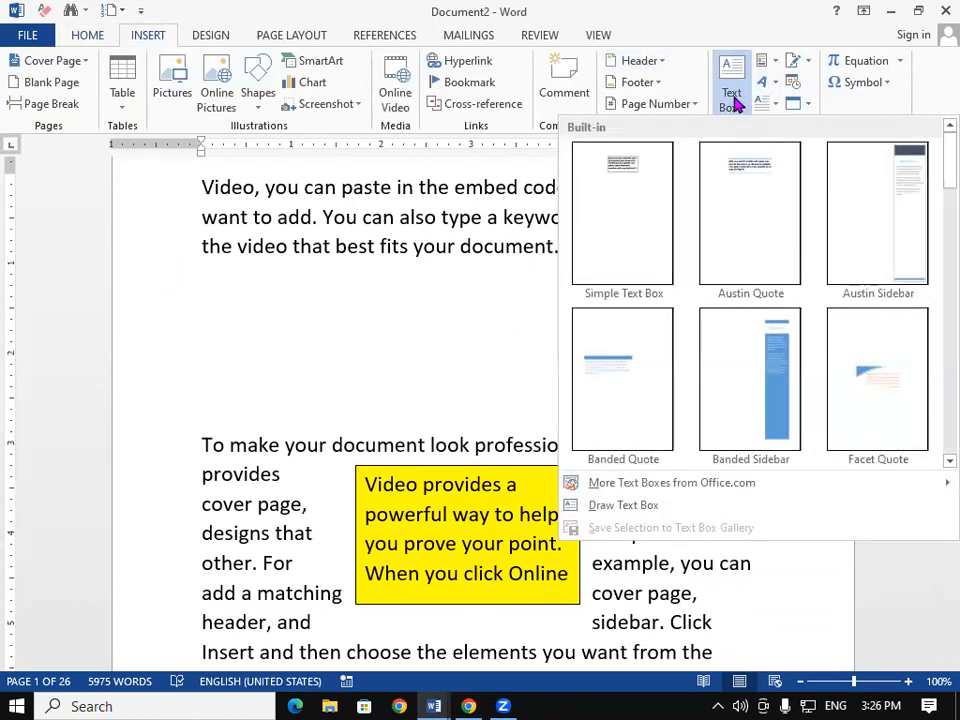
left_click(391, 447)
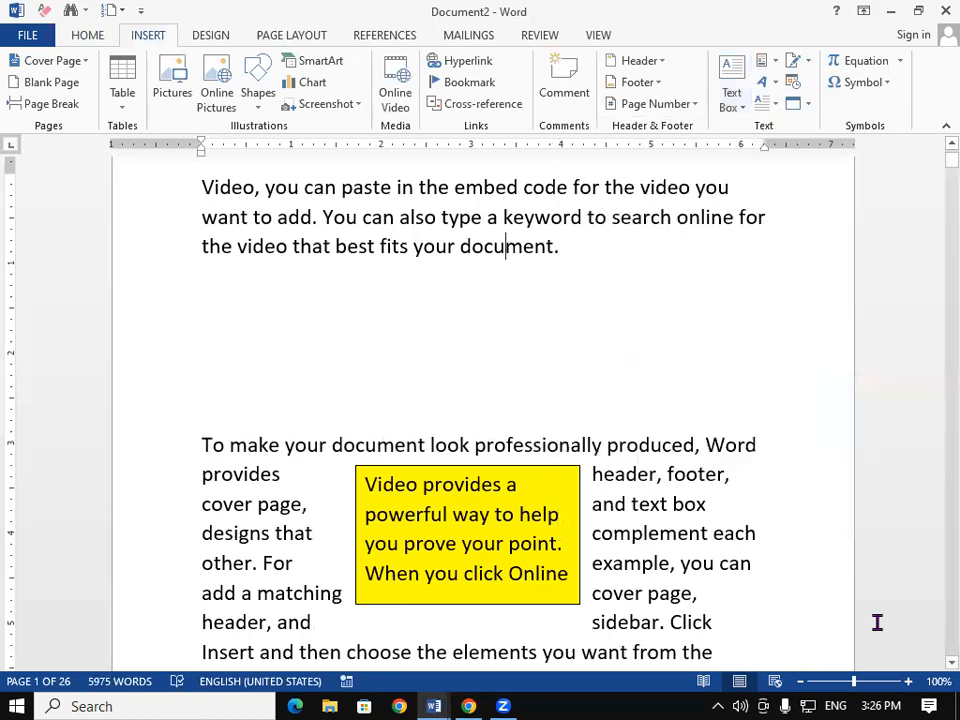
scroll(935, 662, "down", 5)
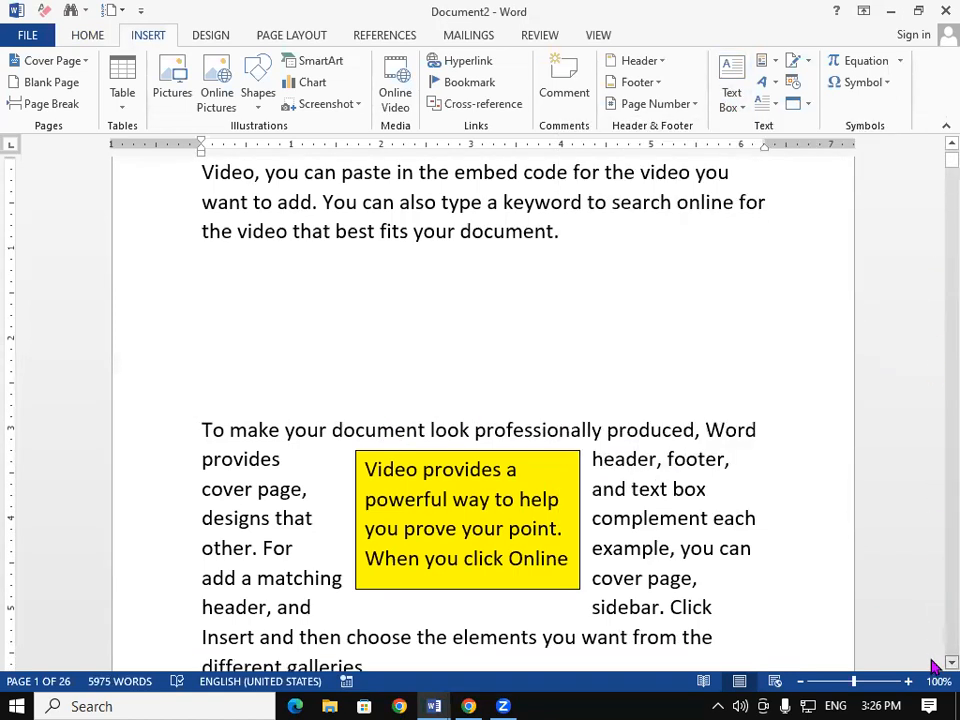
scroll(935, 665, "down", 12)
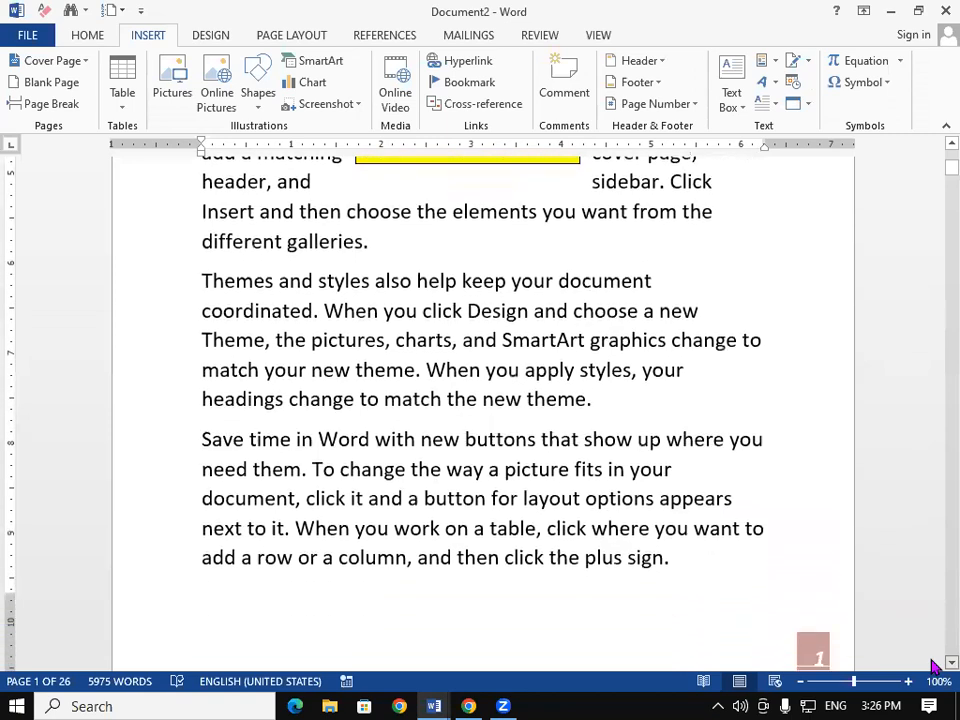
scroll(935, 665, "down", 8)
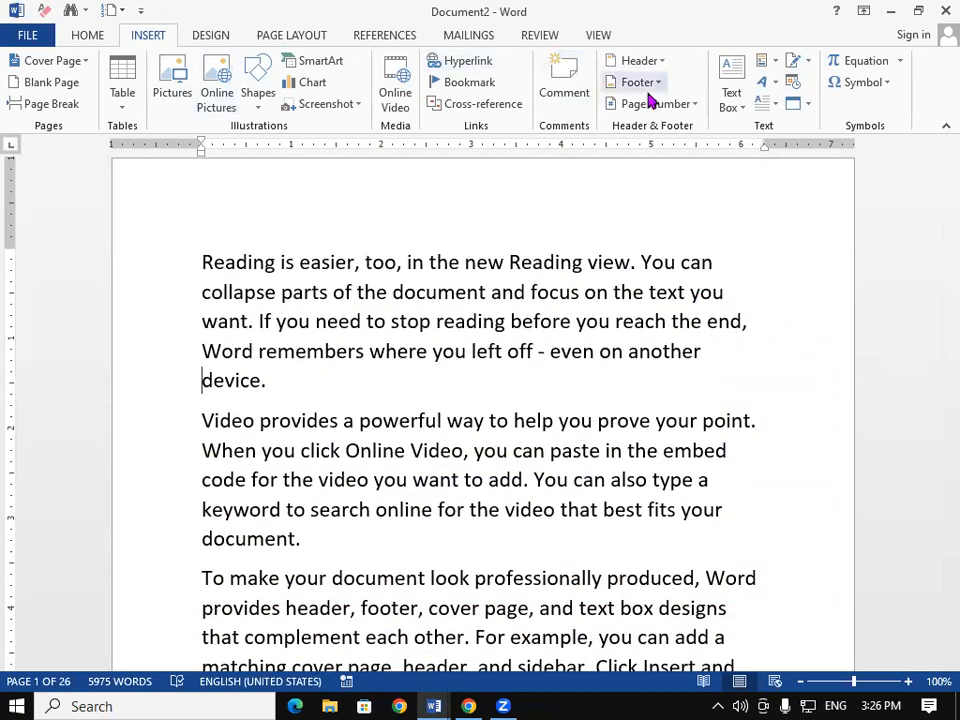
left_click(726, 104)
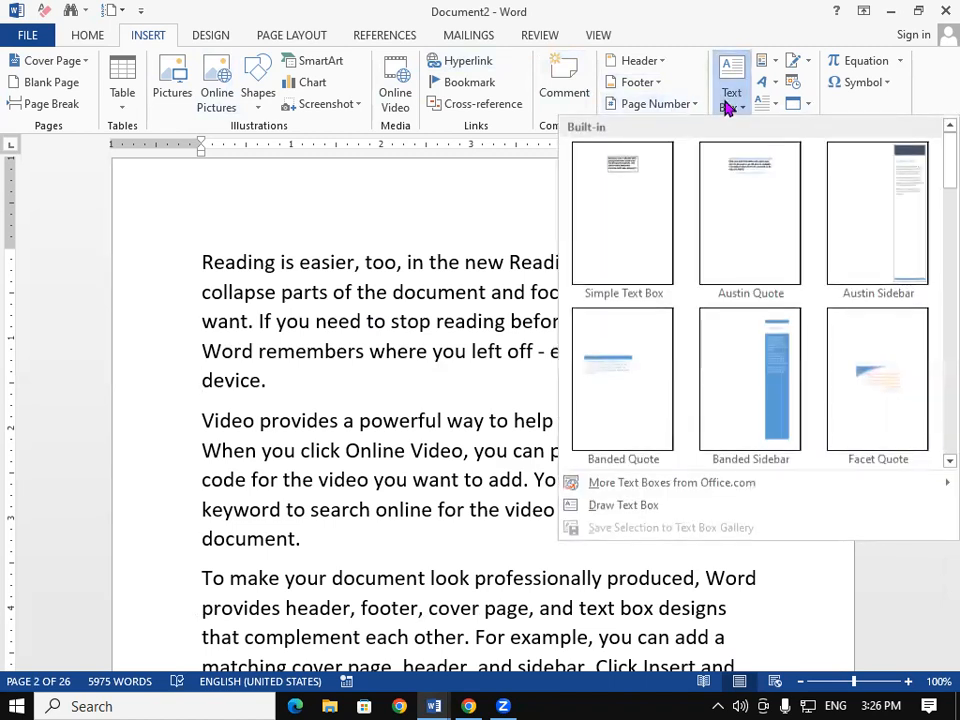
left_click(866, 204)
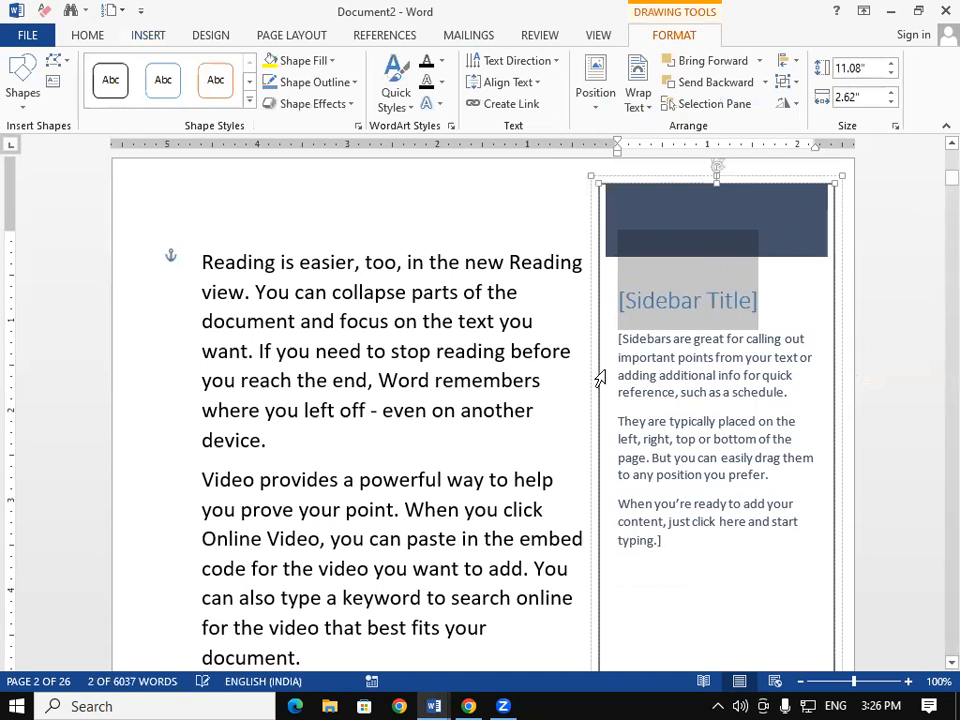
left_click_drag(600, 405, 564, 399)
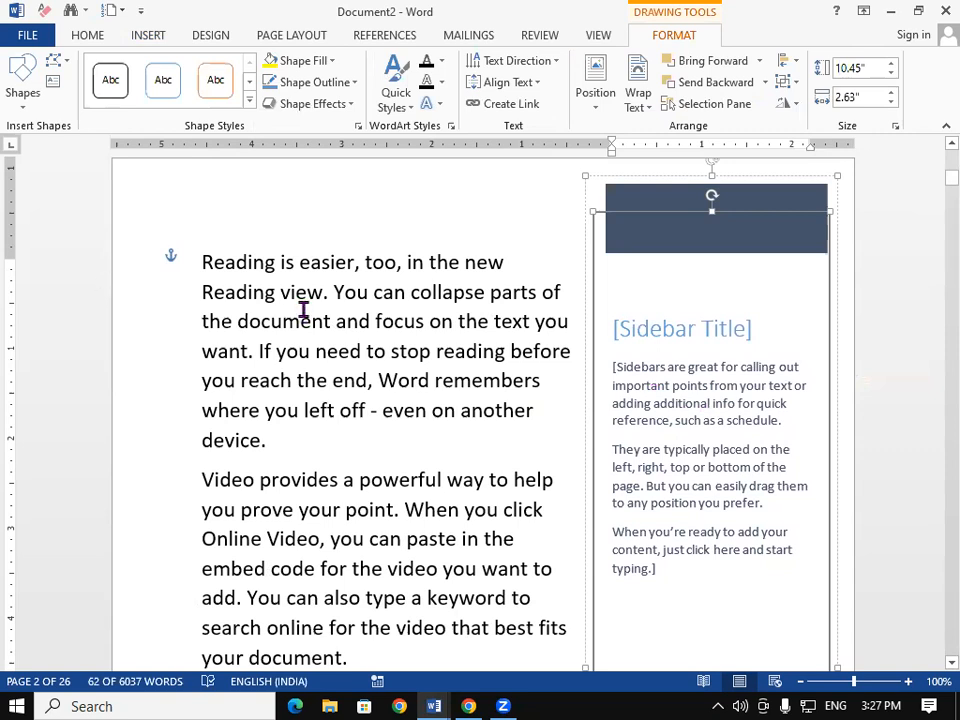
Step: Move the Austin Sidebar to the left of the Reading is easier paragraph
left_click_drag(251, 280, 373, 598)
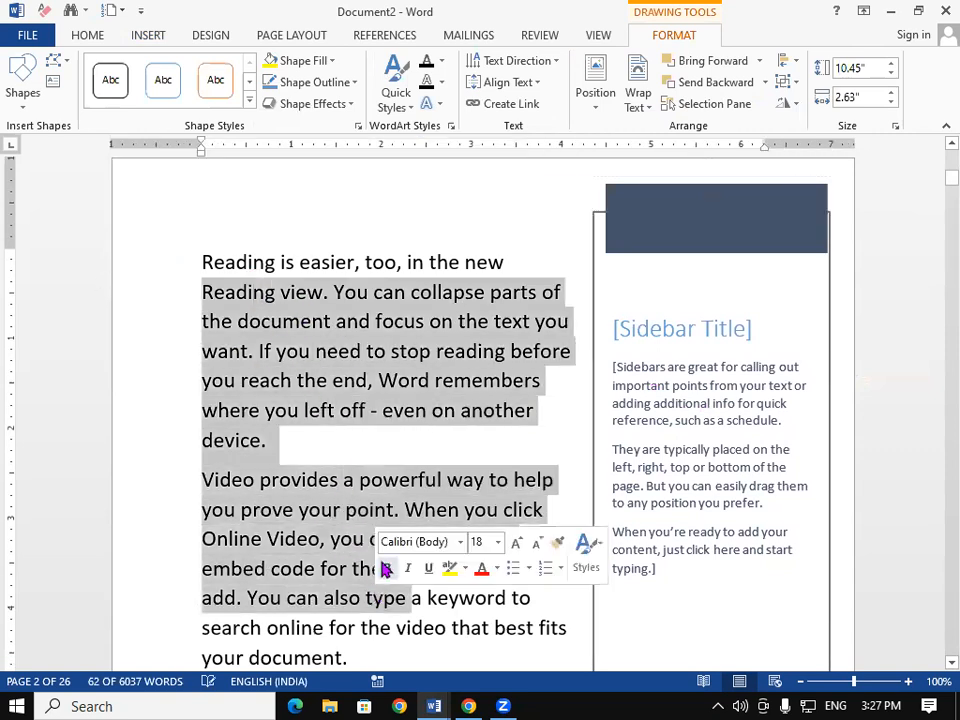
left_click(347, 352)
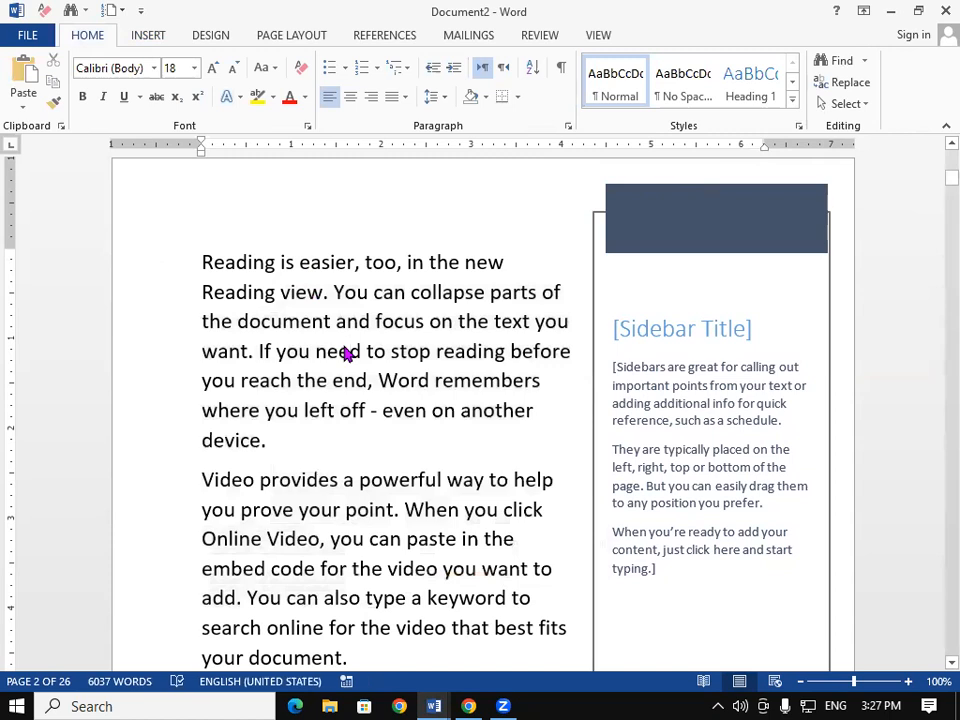
left_click(697, 378)
left_click(697, 378)
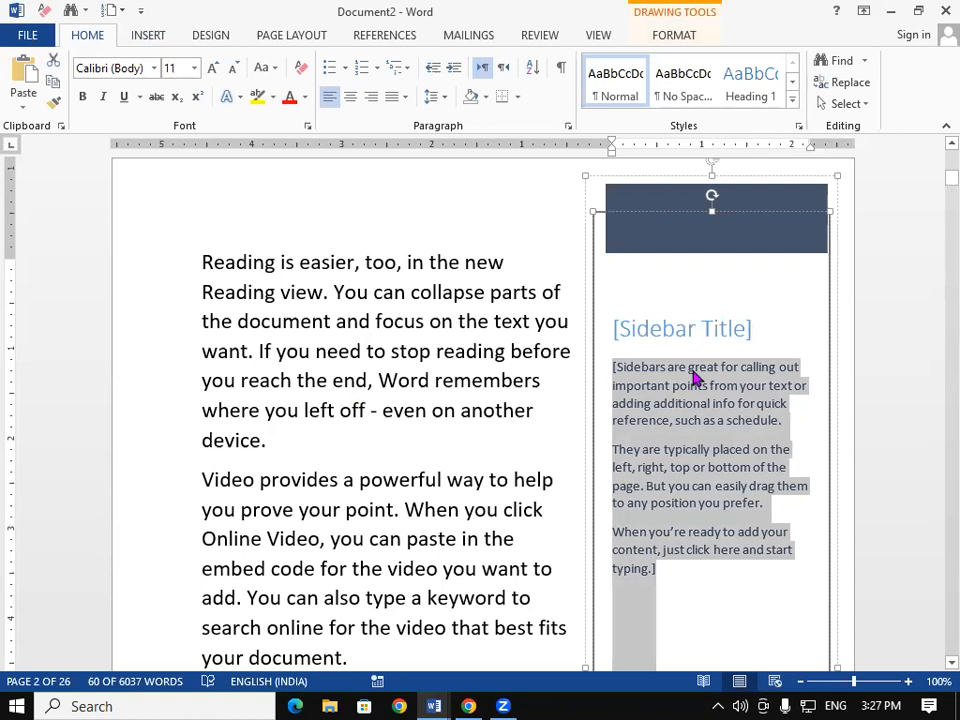
left_click_drag(587, 386, 236, 467)
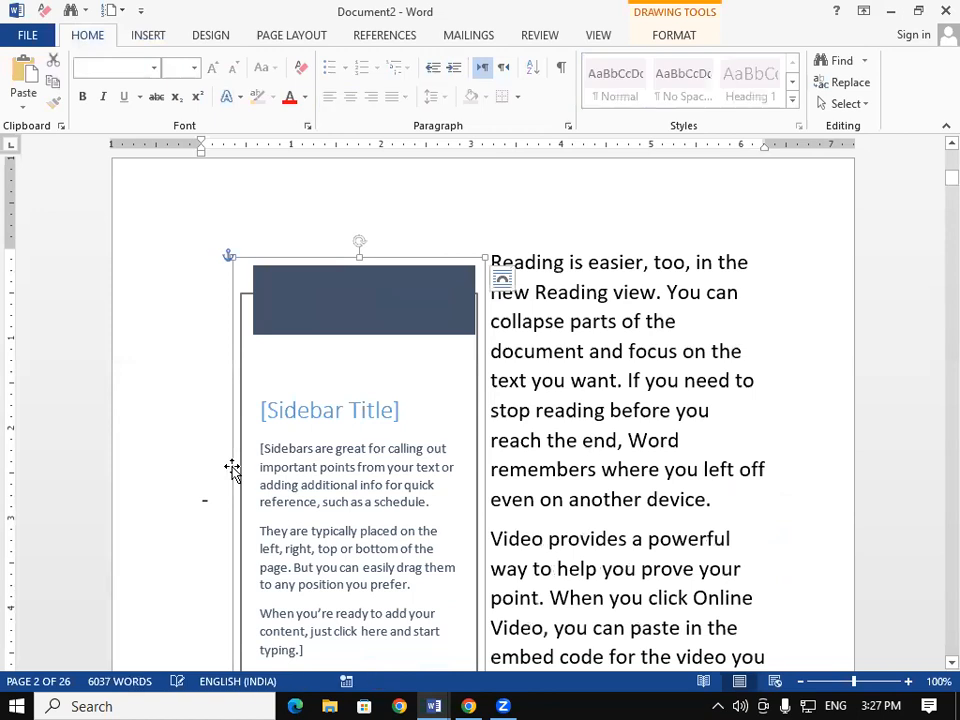
left_click(677, 578)
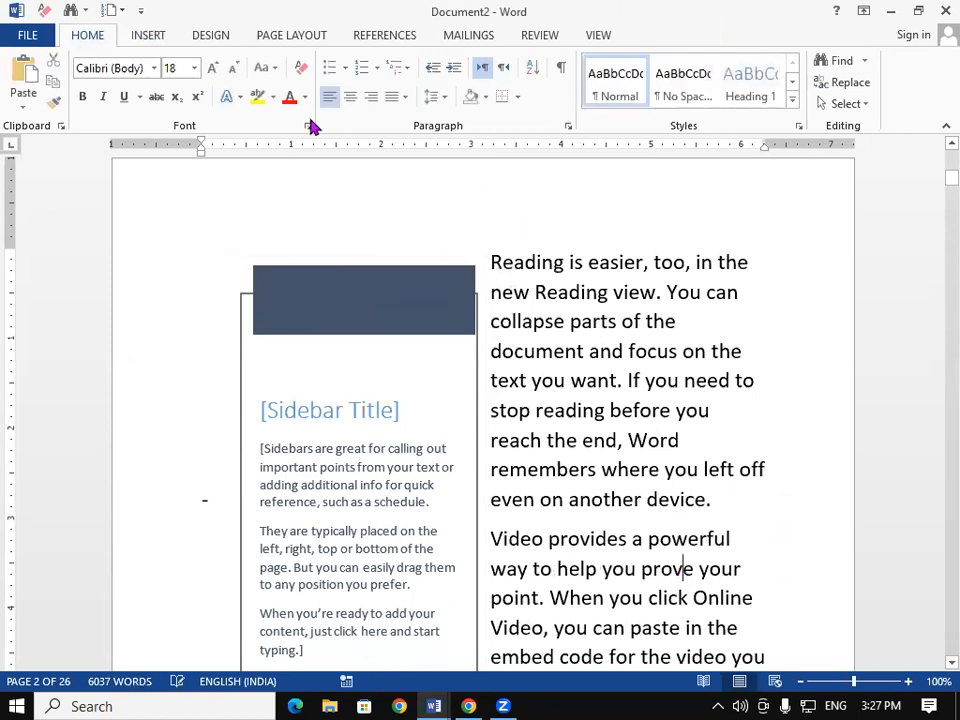
Step: Choose Draw Text Box, then start a new blank document
left_click(145, 36)
left_click(729, 78)
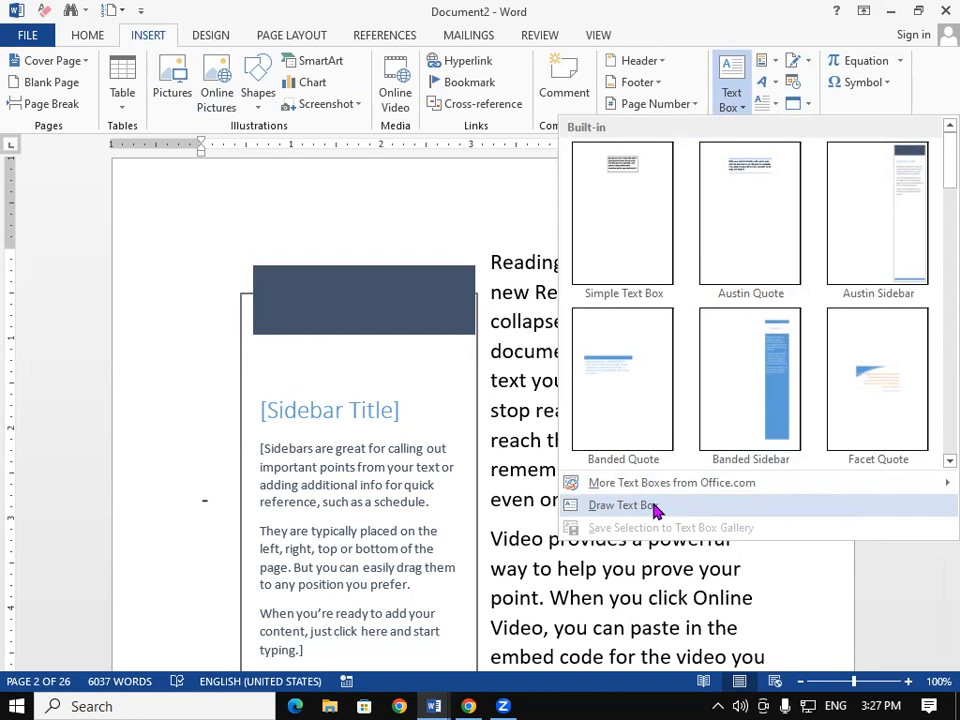
left_click(655, 510)
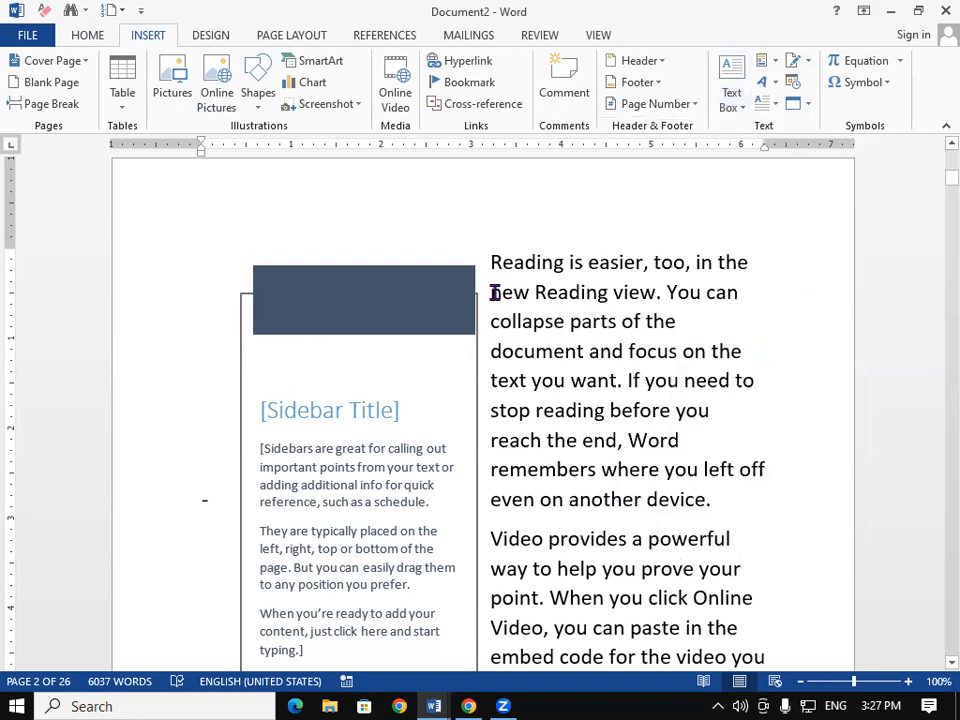
key("ctrl+n")
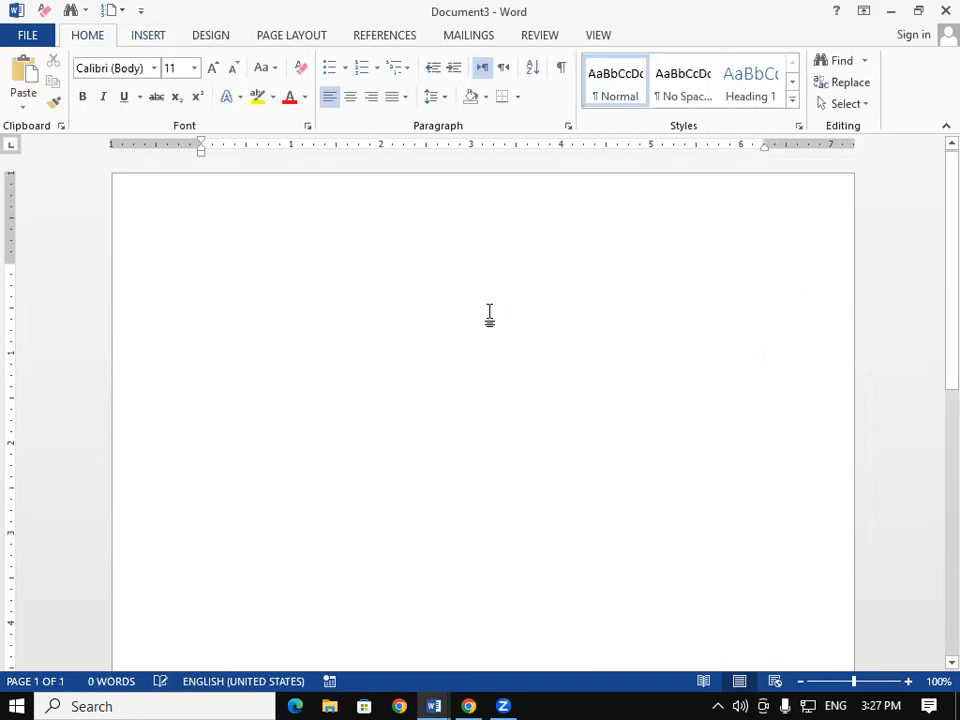
Step: Generate sample paragraphs with =RAND() and add a blank line after the first paragraph
type("=RAND")
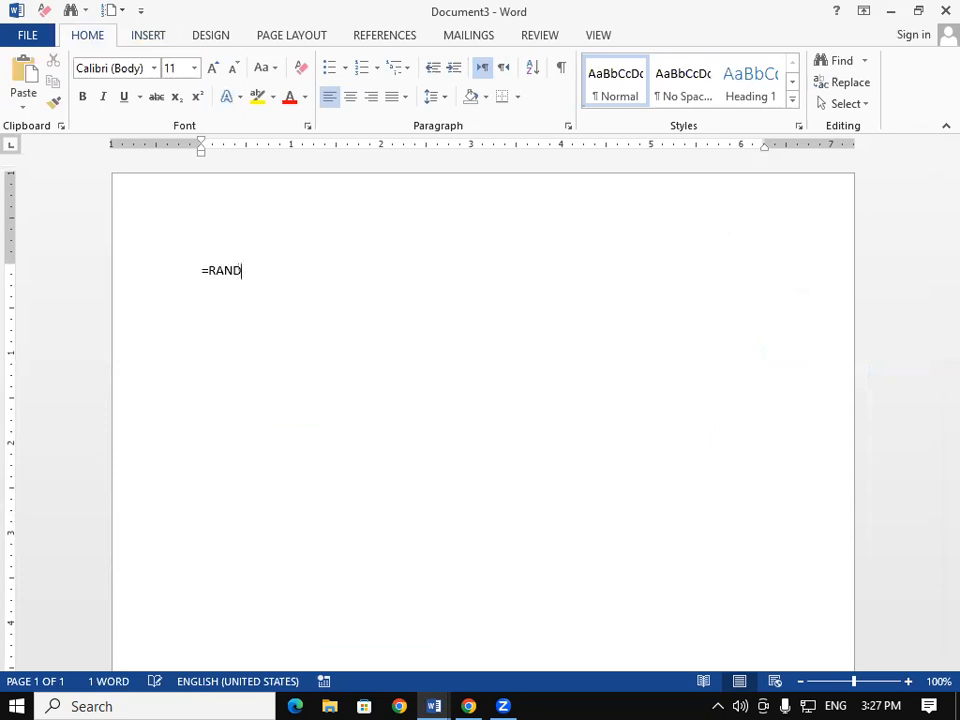
type("()")
key("Return")
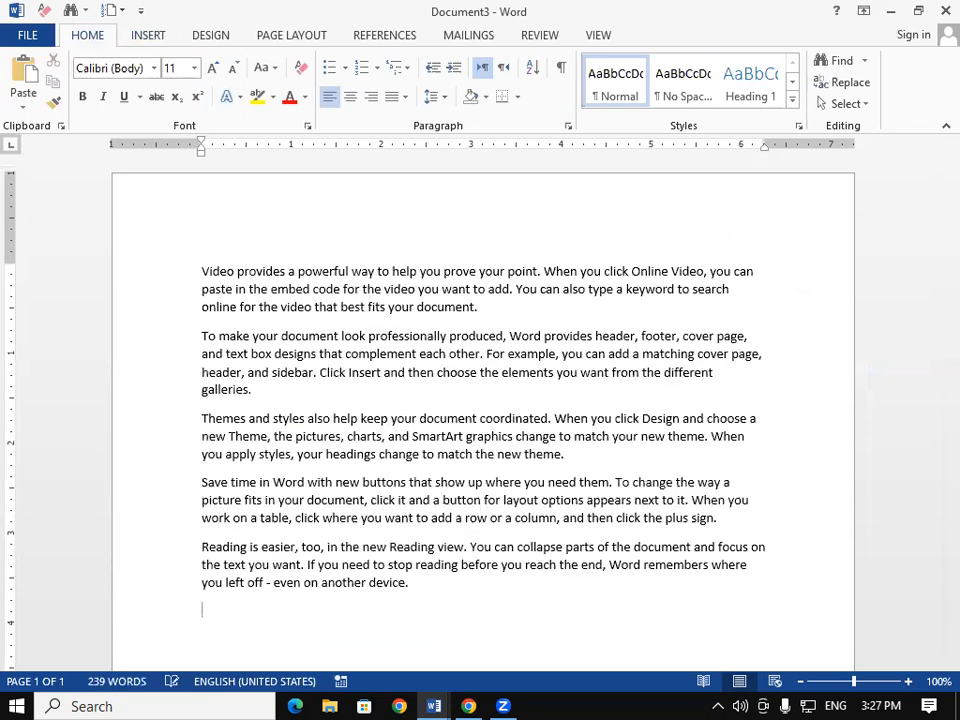
left_click(513, 316)
key("Return")
key("Return")
key("Return")
key("Return")
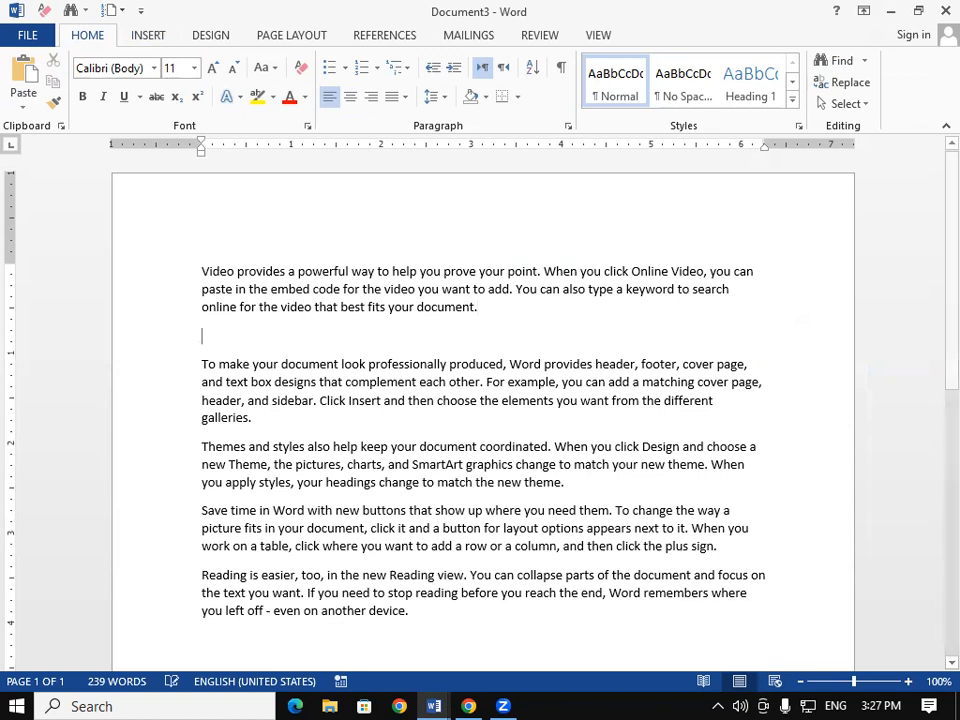
left_click(253, 358)
Step: Draw a text box below the first paragraph and move the Themes sentence into it
left_click(147, 36)
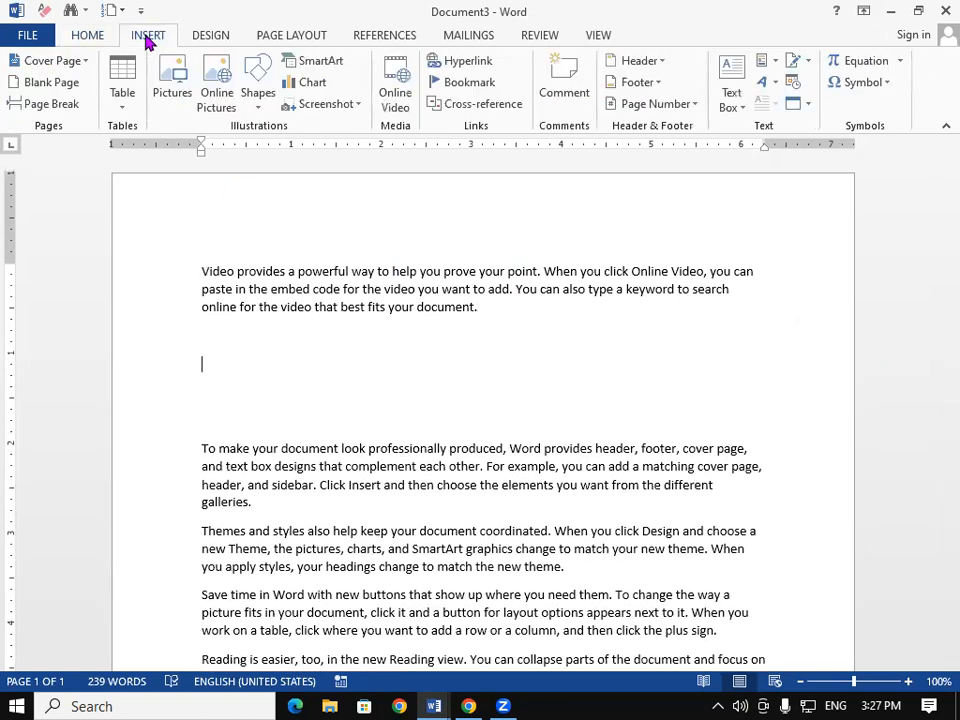
left_click(732, 85)
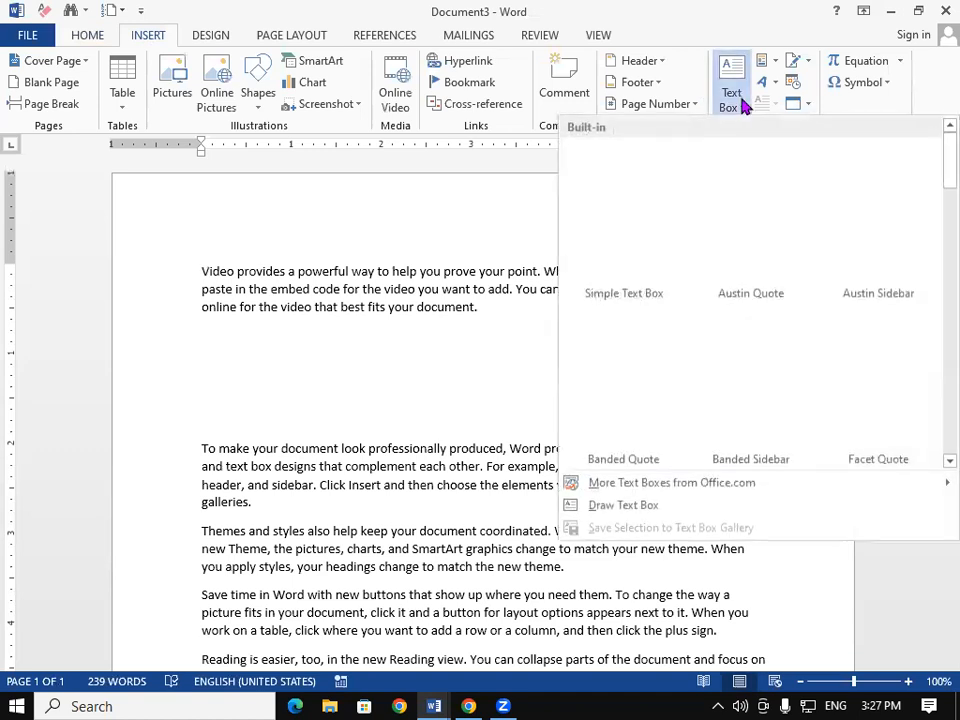
left_click(648, 506)
mouse_move(320, 338)
left_mouse_down()
mouse_move(465, 435)
mouse_move(606, 444)
mouse_move(676, 425)
left_mouse_up()
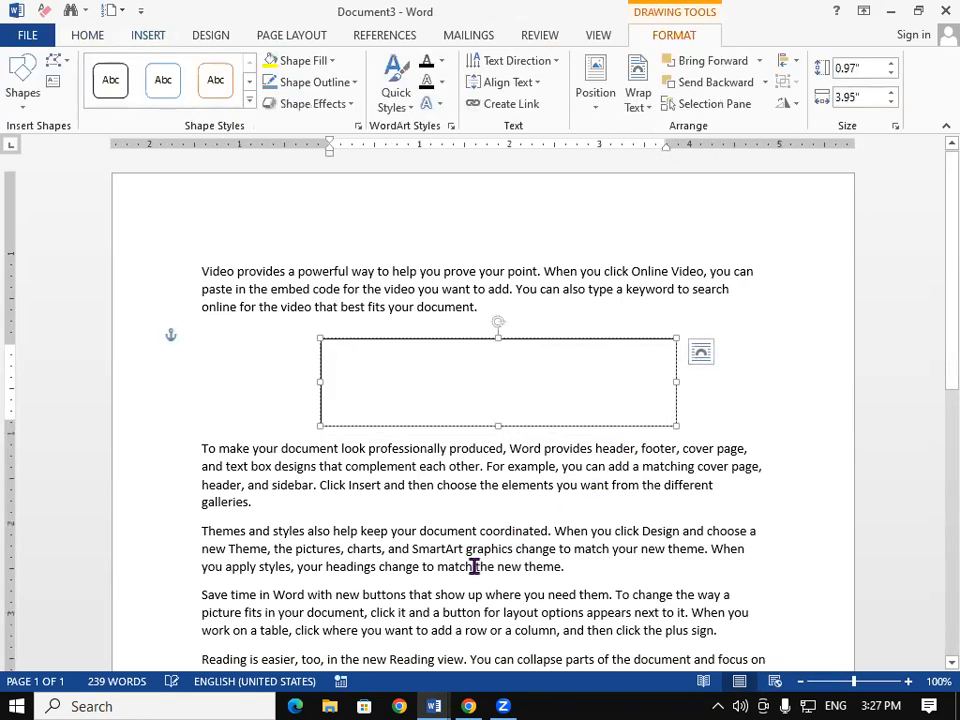
left_click_drag(252, 549, 486, 593)
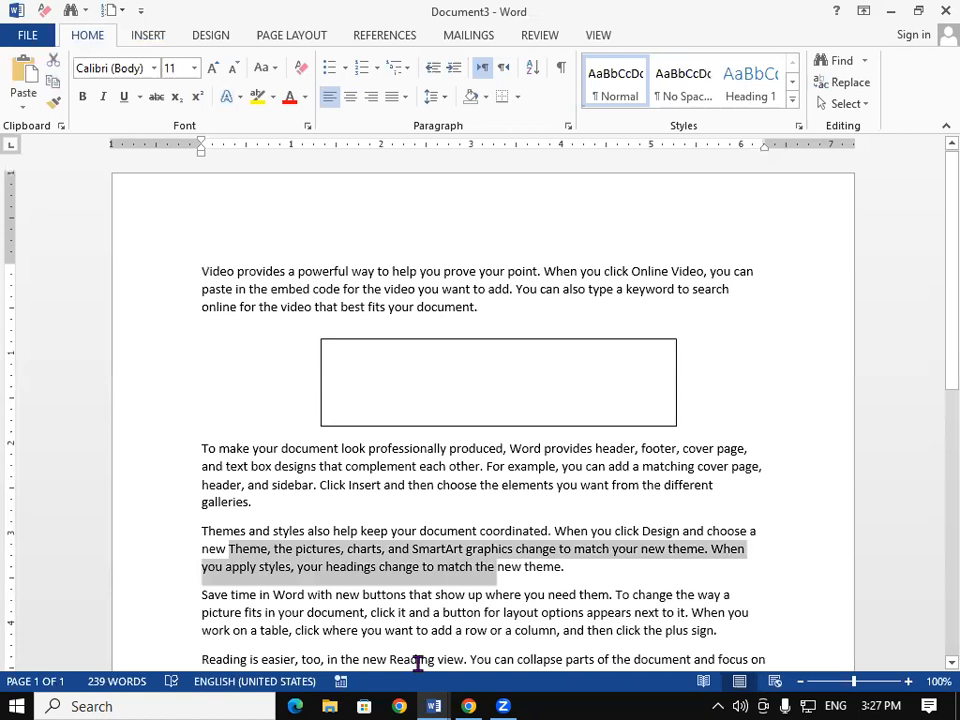
key("ctrl+x")
left_click(346, 365)
key("ctrl+v")
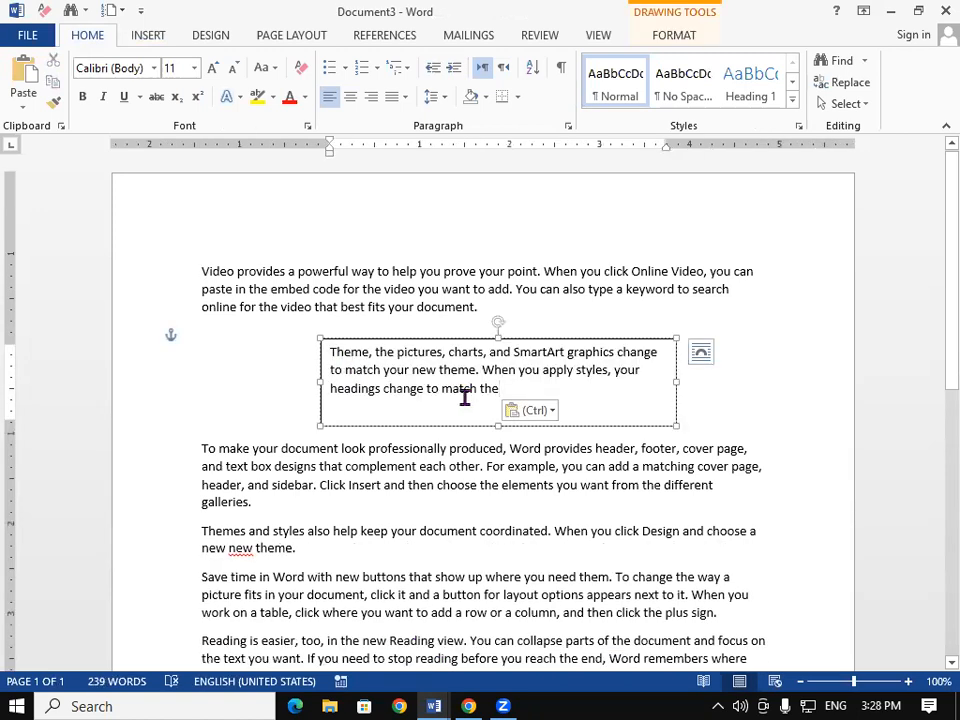
Step: Fill the text box light green, then undo the last text box edit
left_click(432, 341)
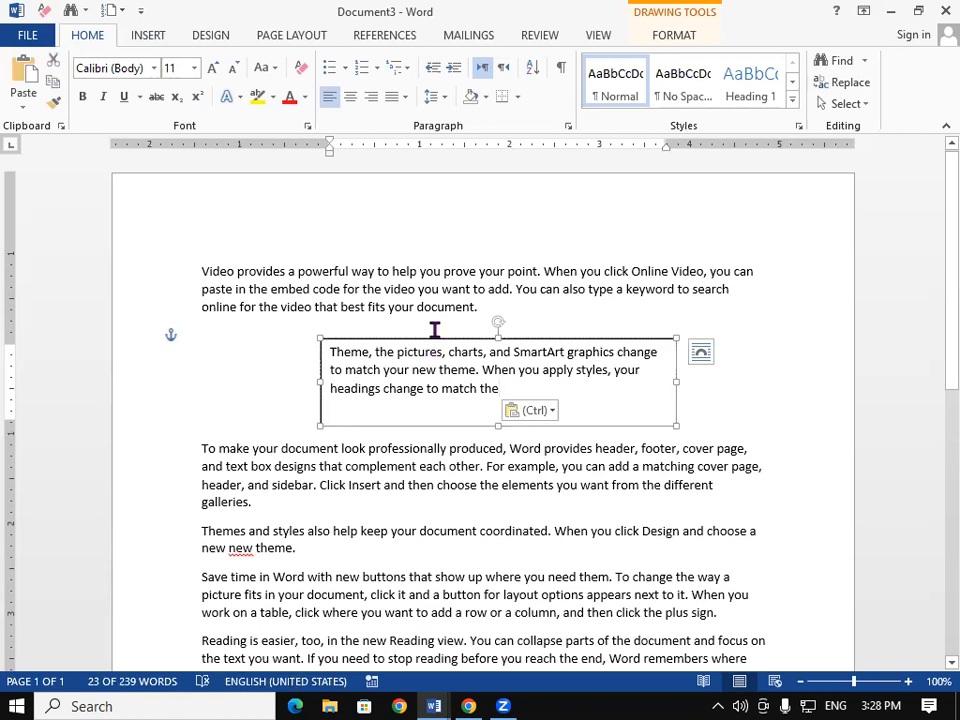
left_click(672, 40)
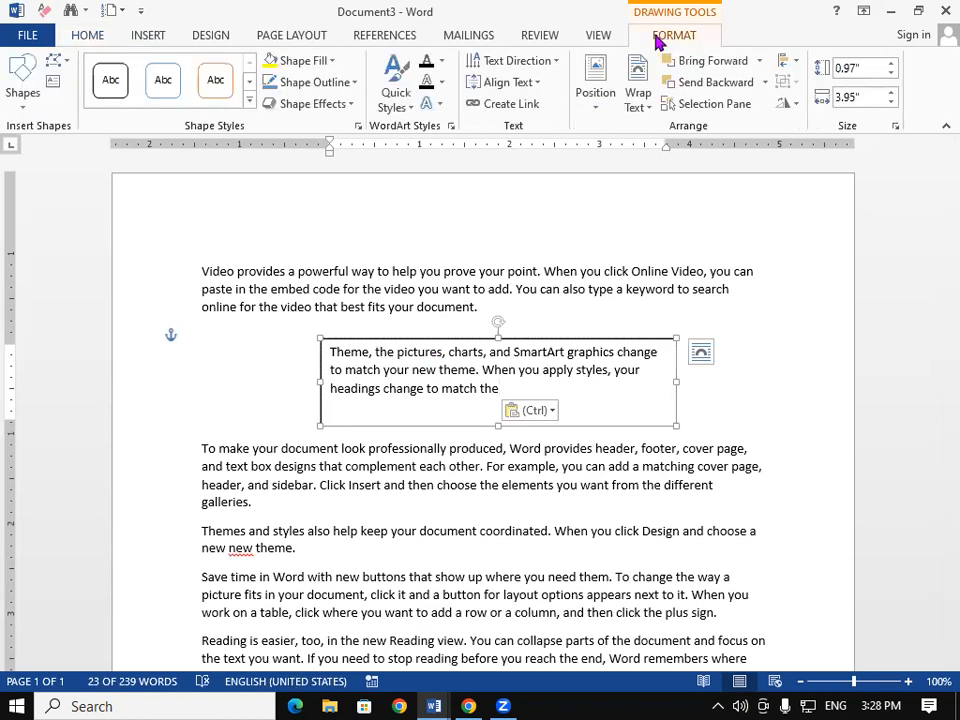
left_click(318, 64)
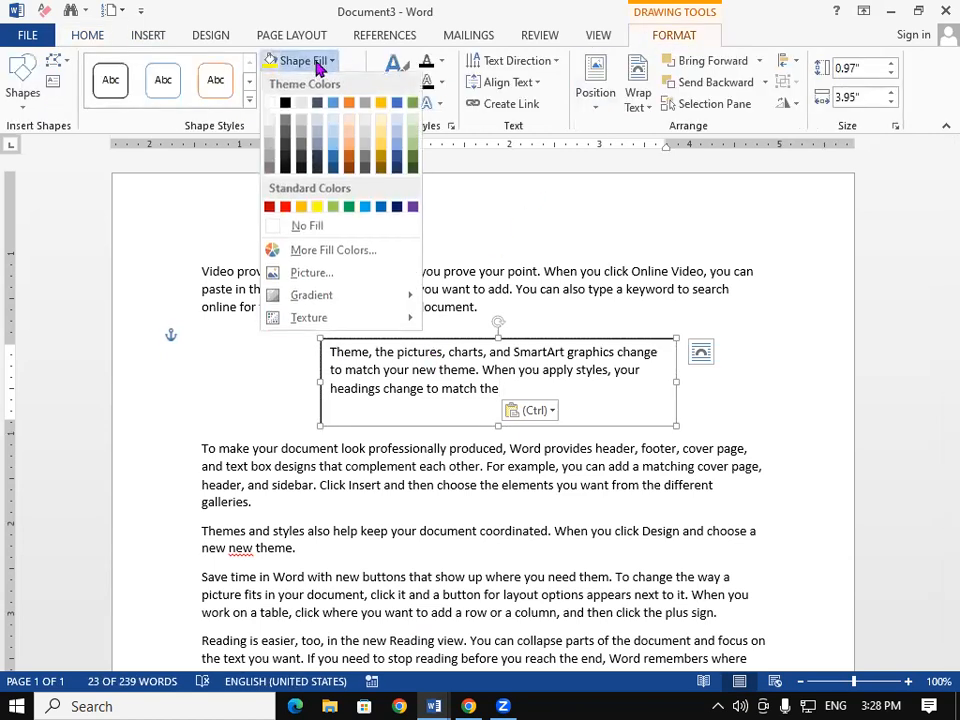
left_click(335, 208)
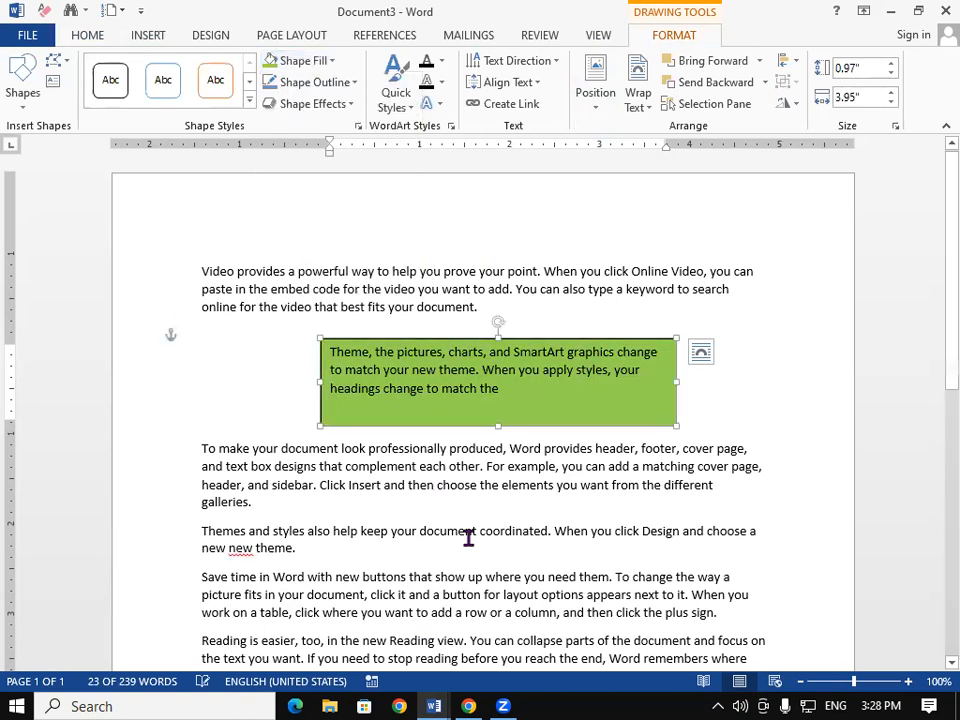
left_click(468, 538)
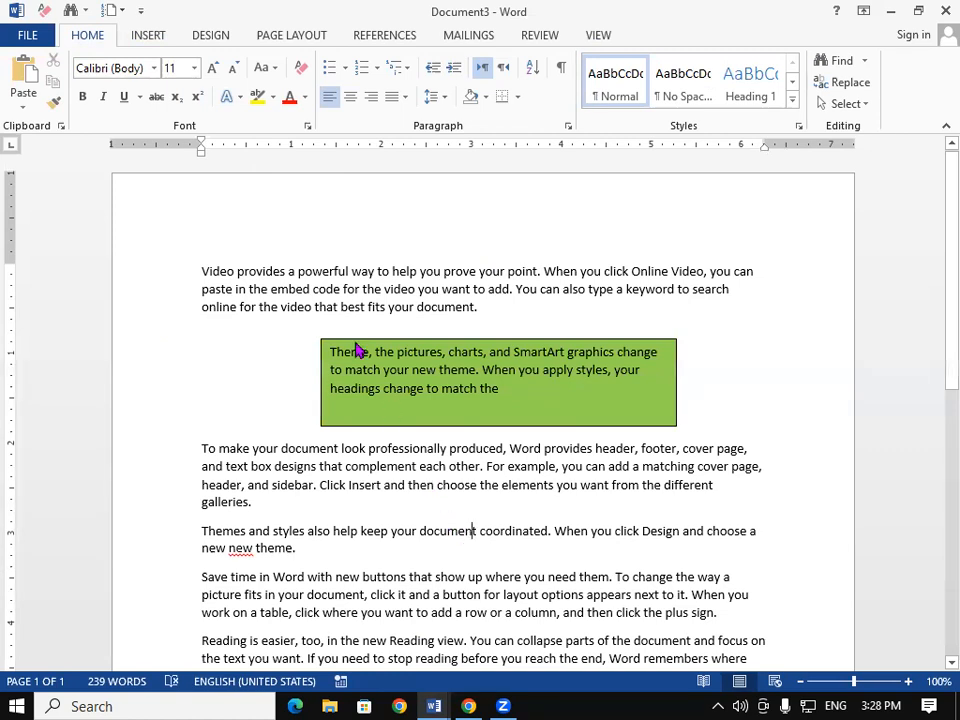
key("ctrl+z")
key("ctrl+z")
key("ctrl+z")
key("ctrl+z")
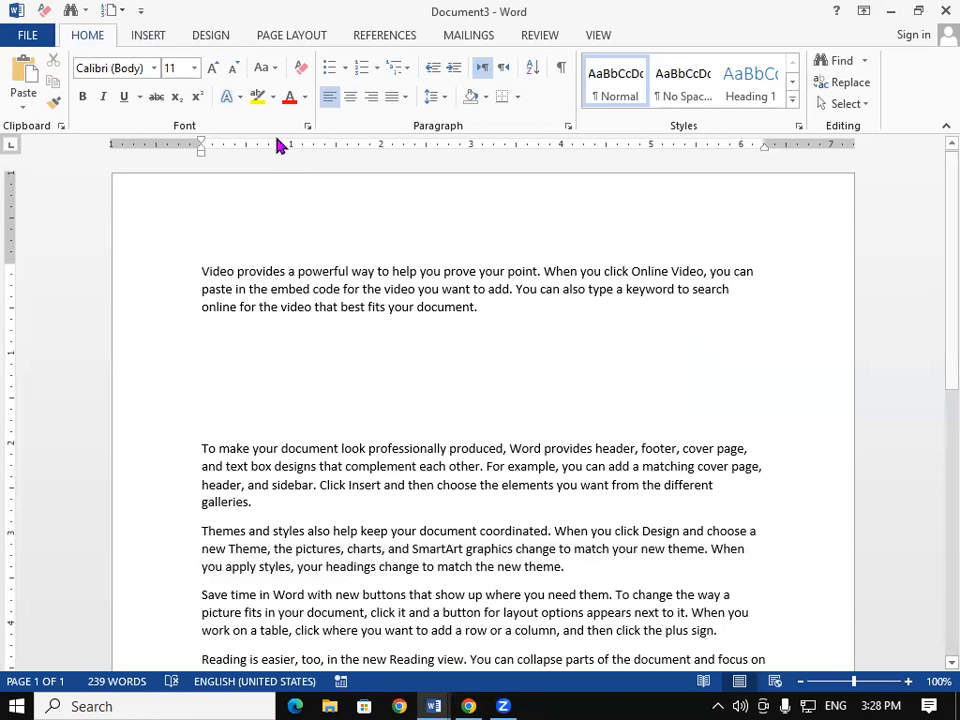
Step: Open and dismiss Quick Parts, then select all the sample text
left_click(143, 36)
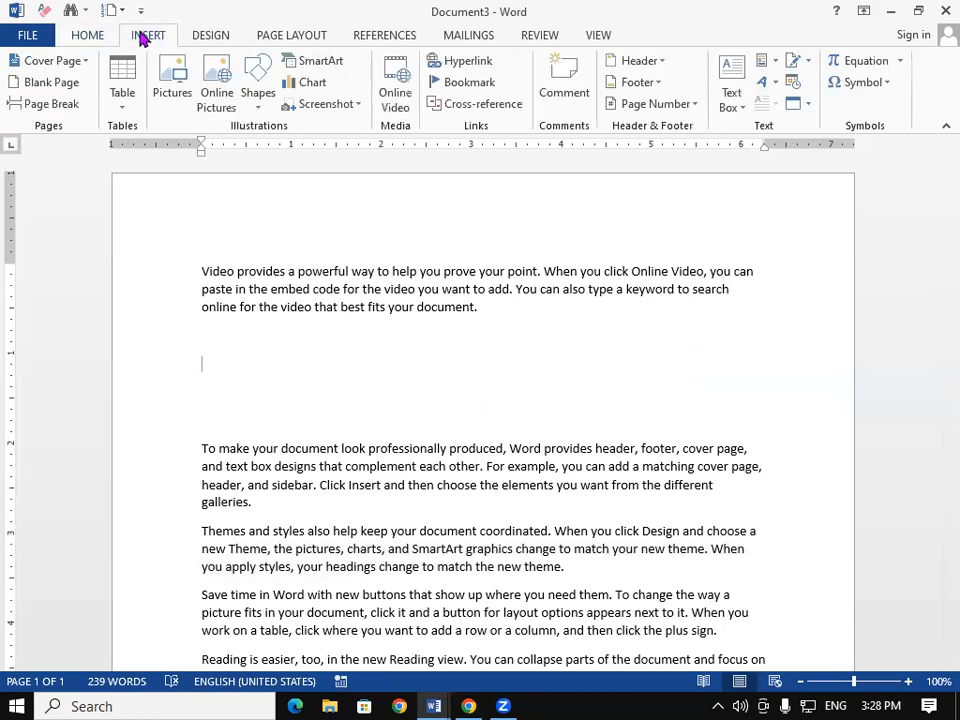
left_click(773, 63)
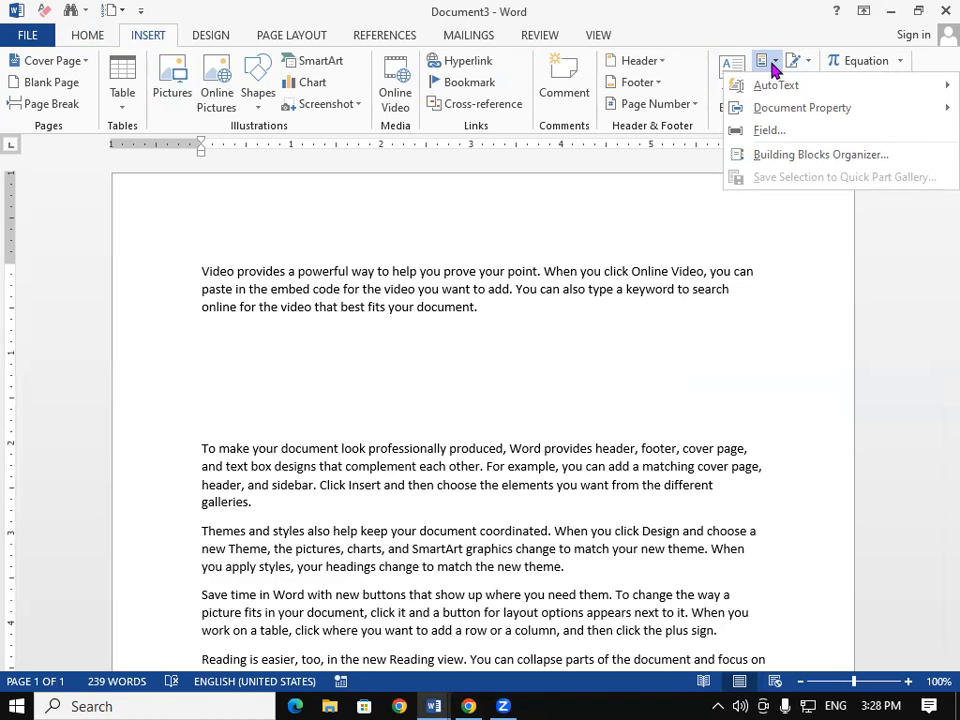
left_click(511, 448)
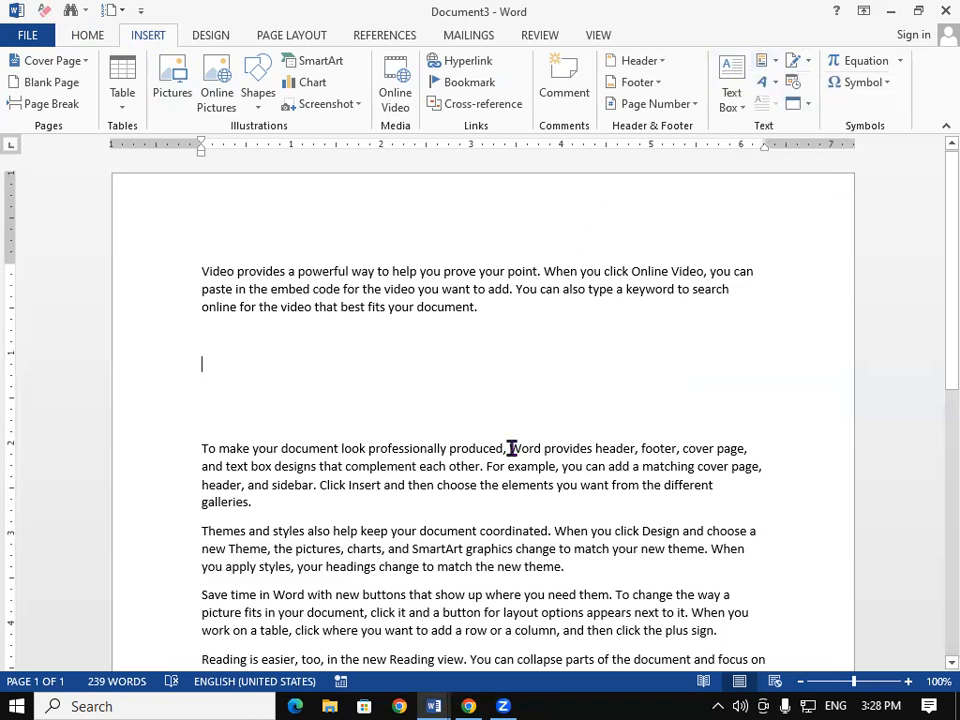
key("ctrl+a")
Step: Delete the selected text, then close Document3 and Document2 without saving
key("Delete")
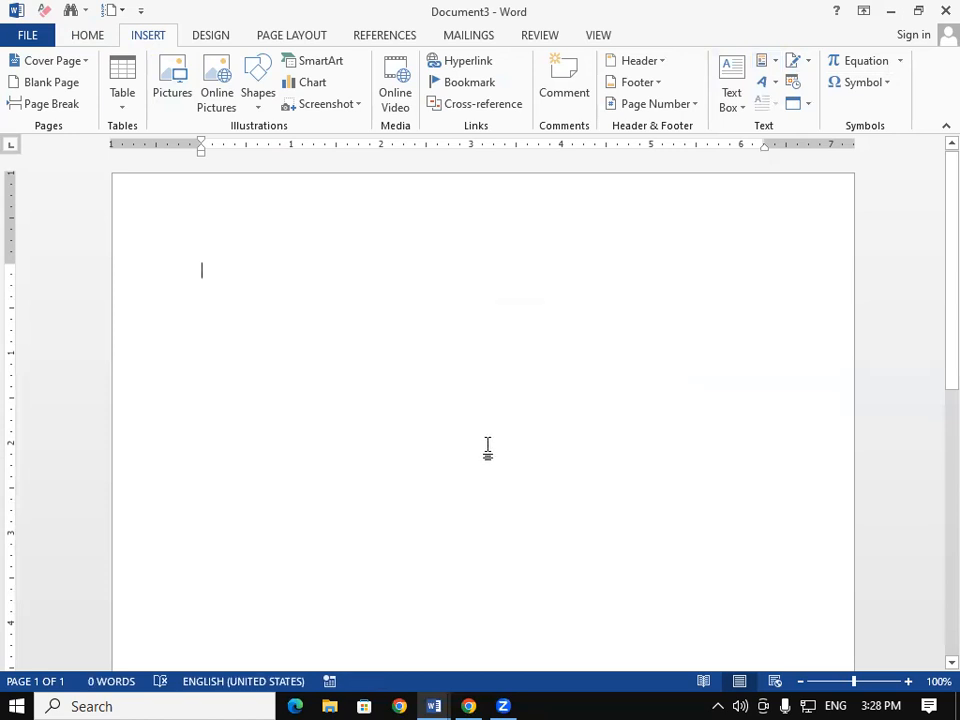
left_click(943, 10)
left_click(503, 392)
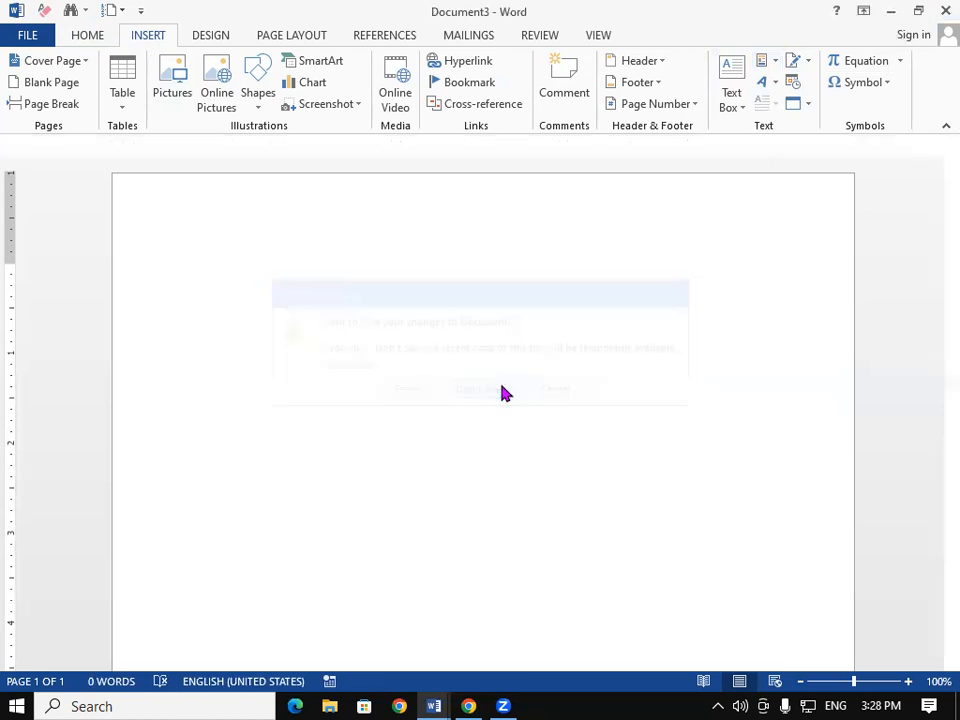
left_click(943, 10)
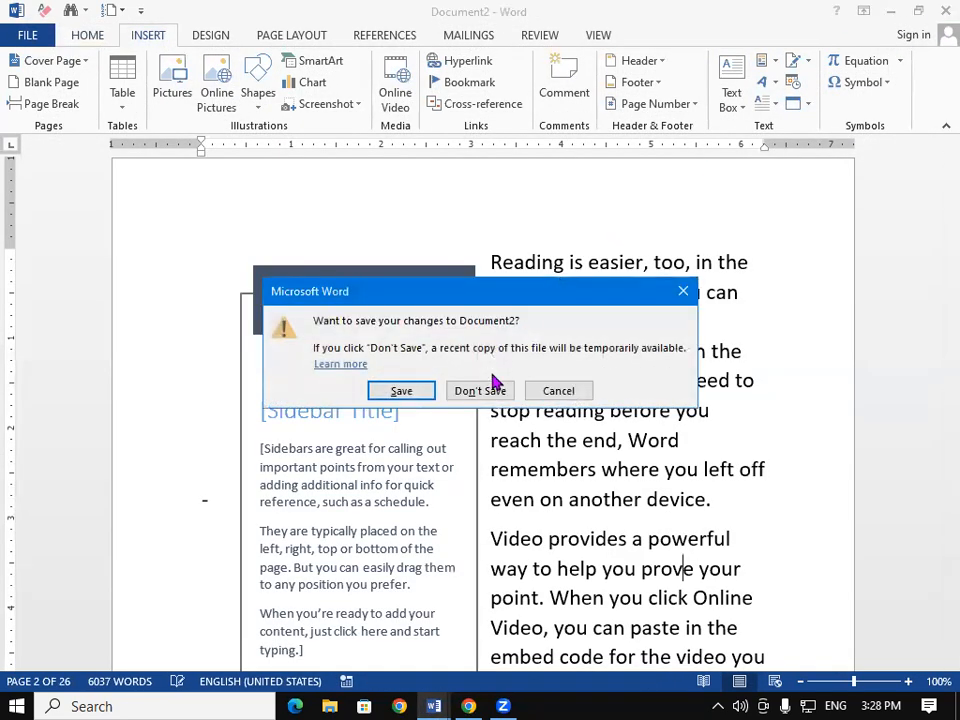
left_click(489, 391)
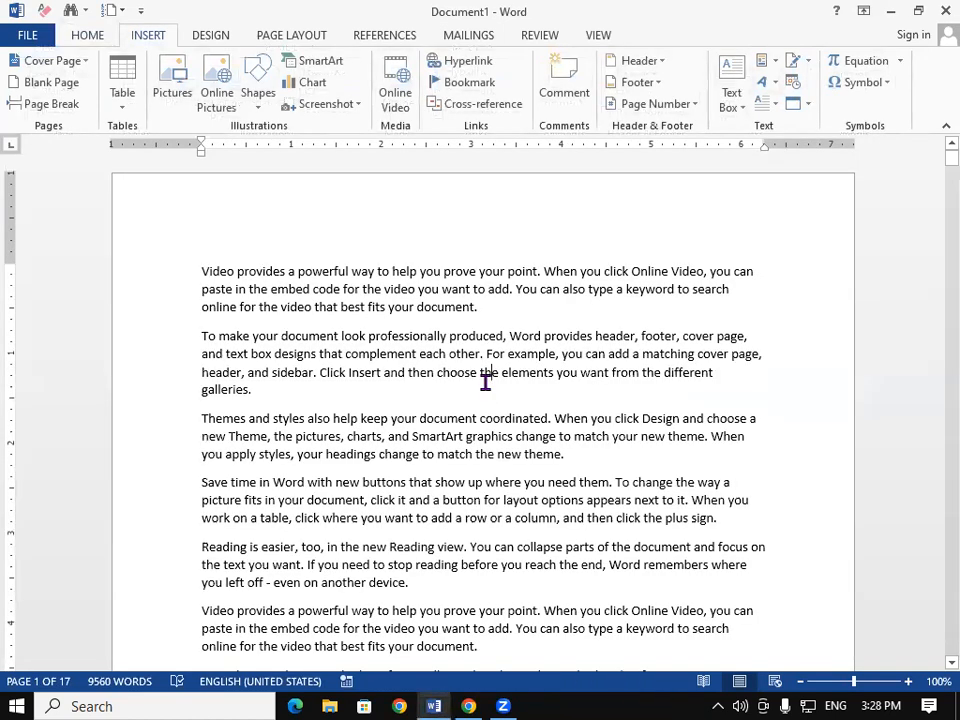
Step: Clear all 9560 words of text from Document1
scroll(485, 380, "down", 3)
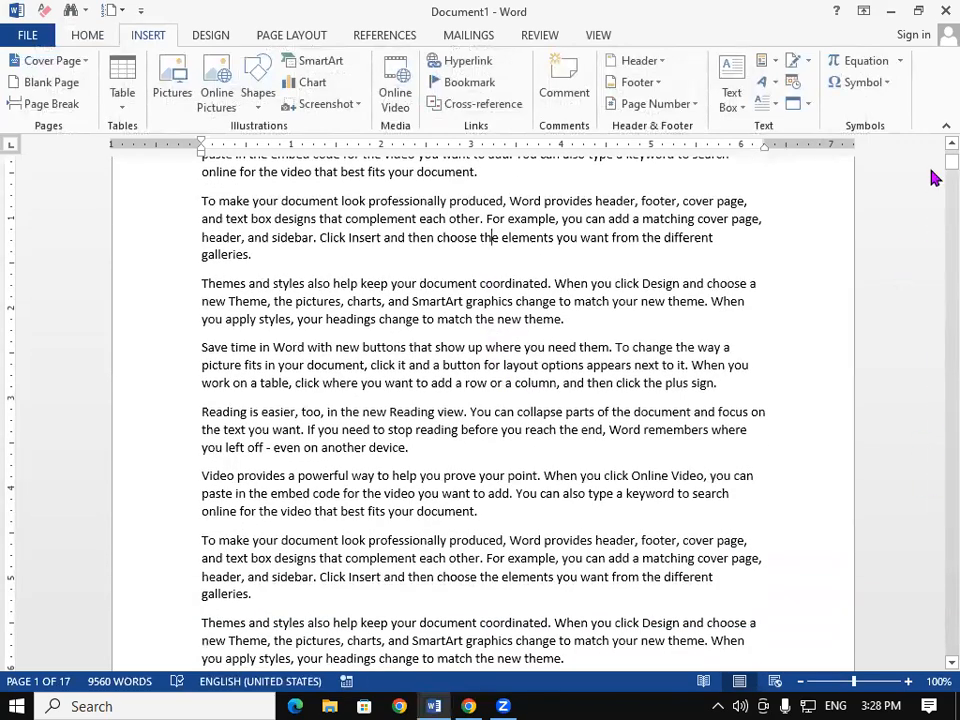
left_click_drag(945, 163, 934, 250)
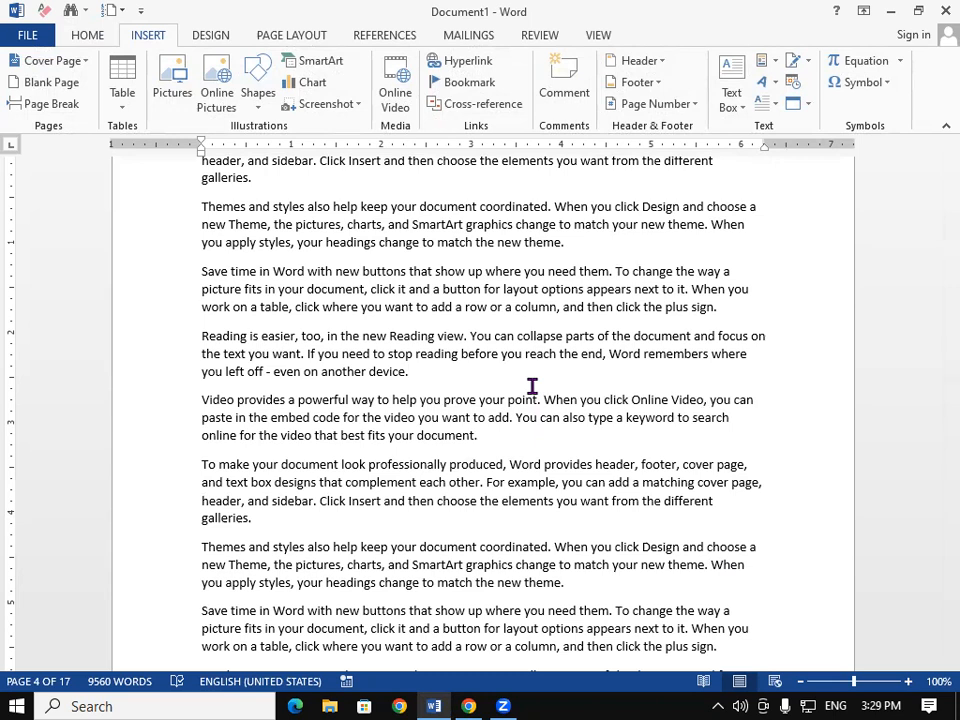
key("ctrl+a")
key("Delete")
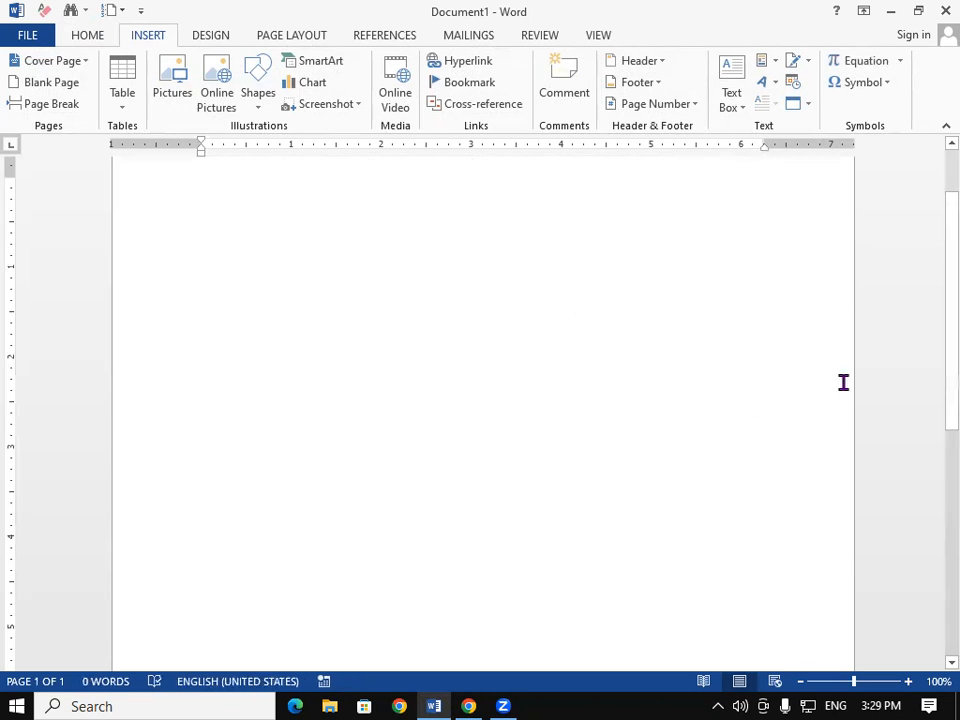
Step: Type GAYATRI COMPUTER as the first line of the blank Document1
scroll(688, 368, "up", 1)
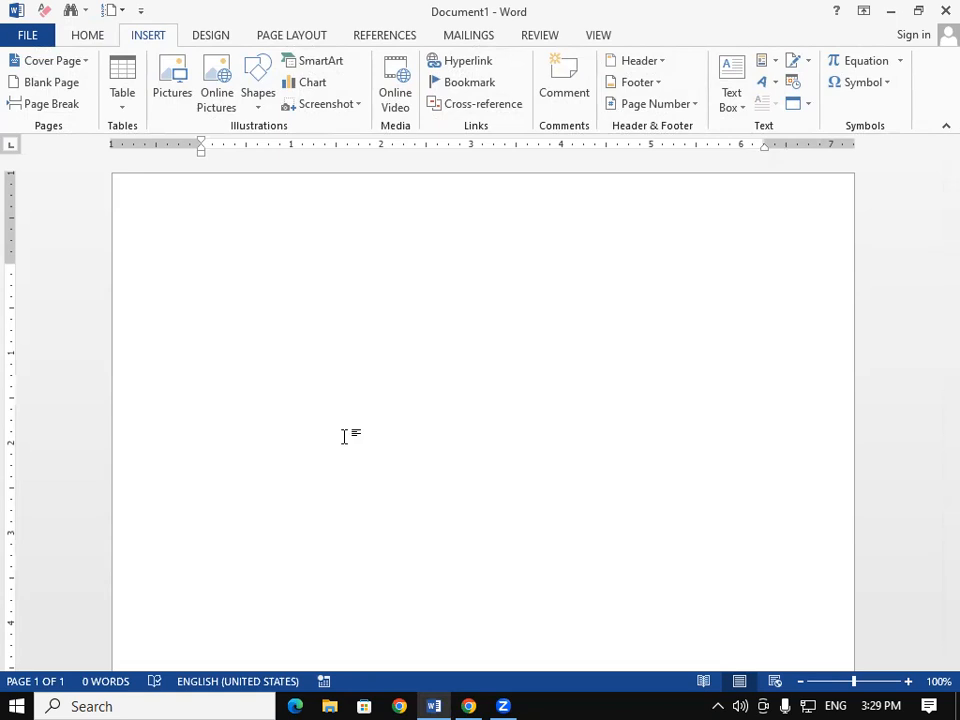
left_click(776, 64)
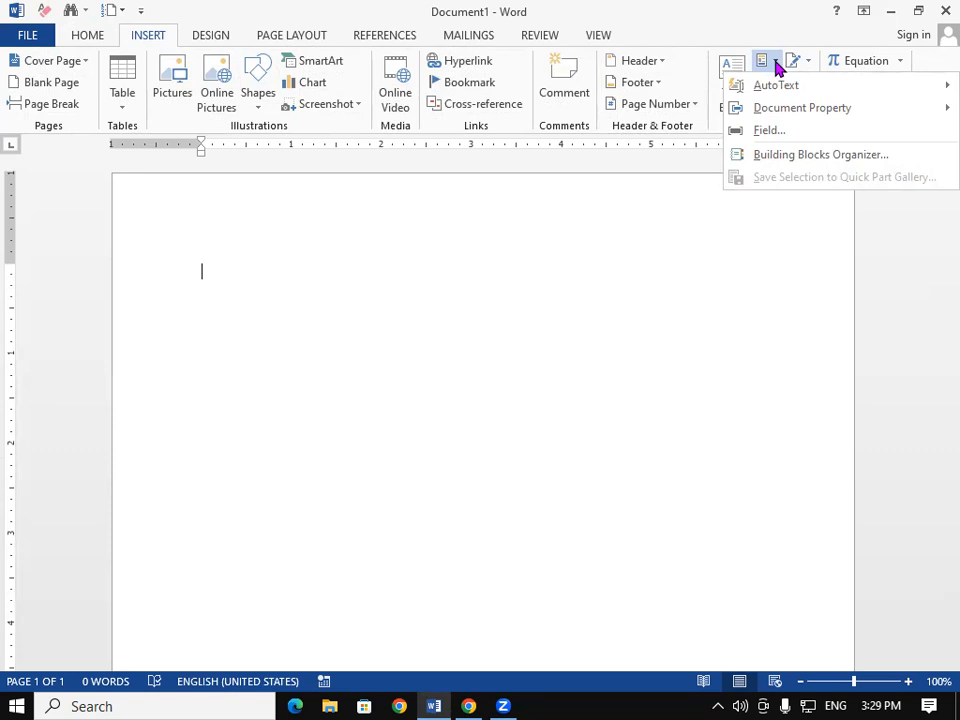
left_click(257, 279)
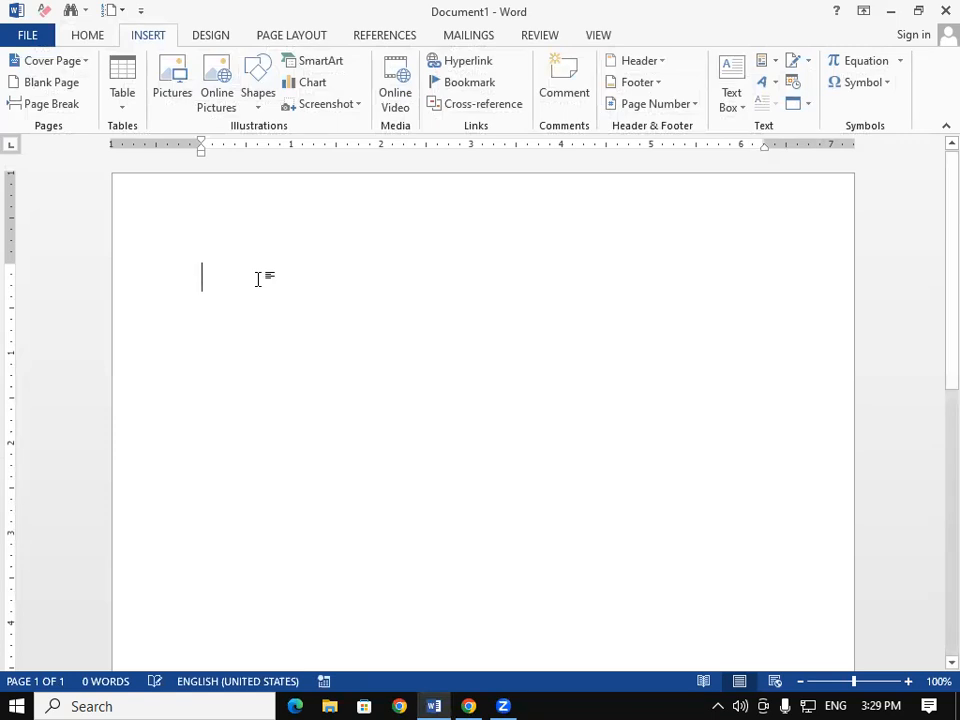
type("G")
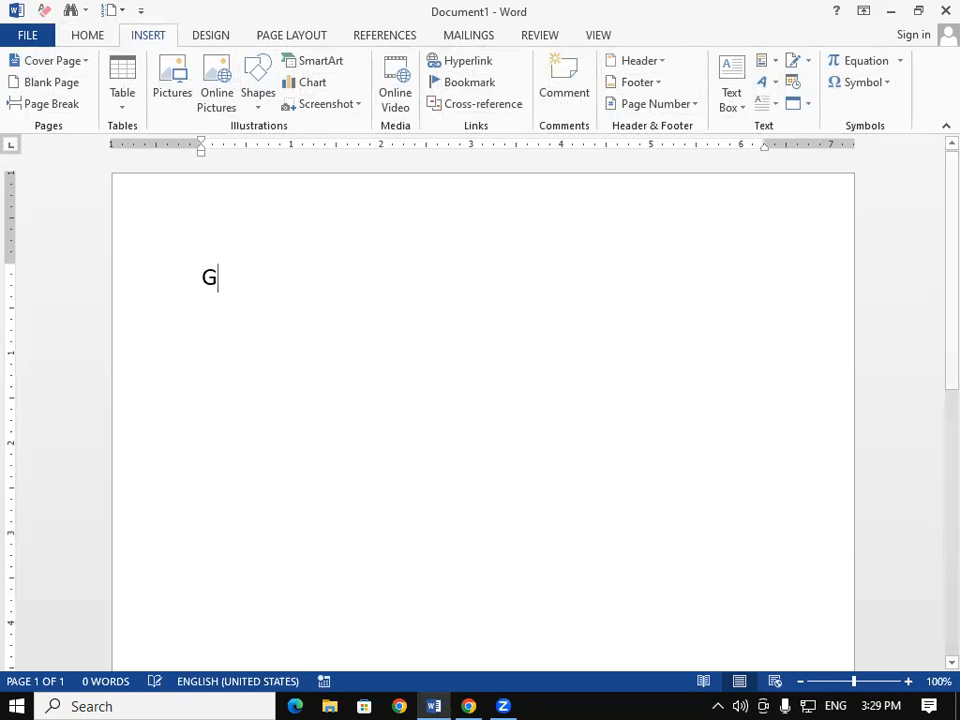
type("AYATR")
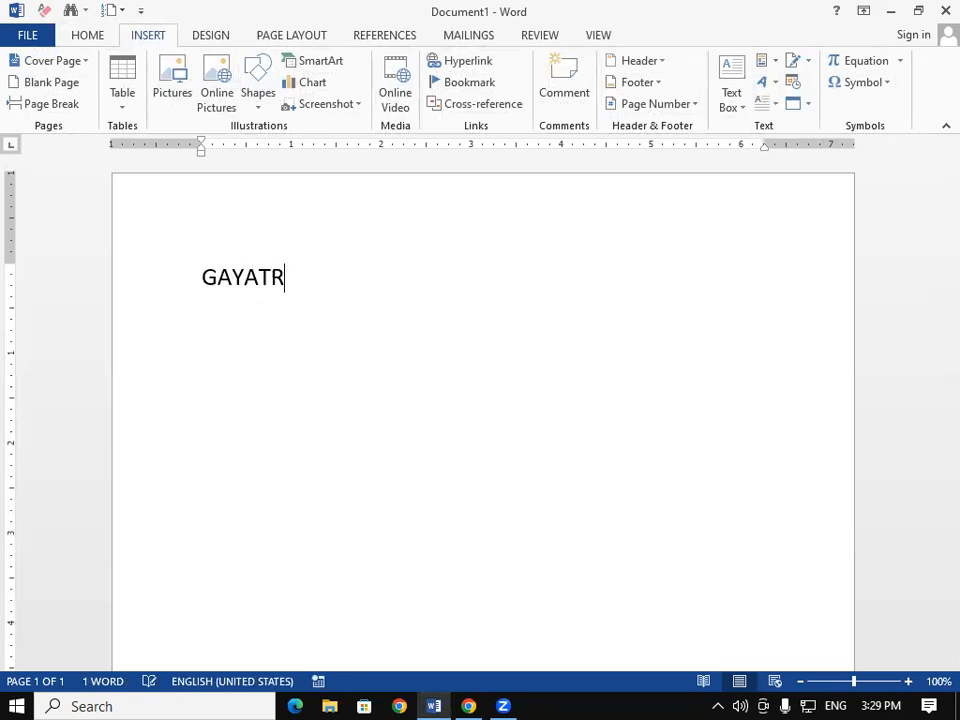
type("I COMPUTER")
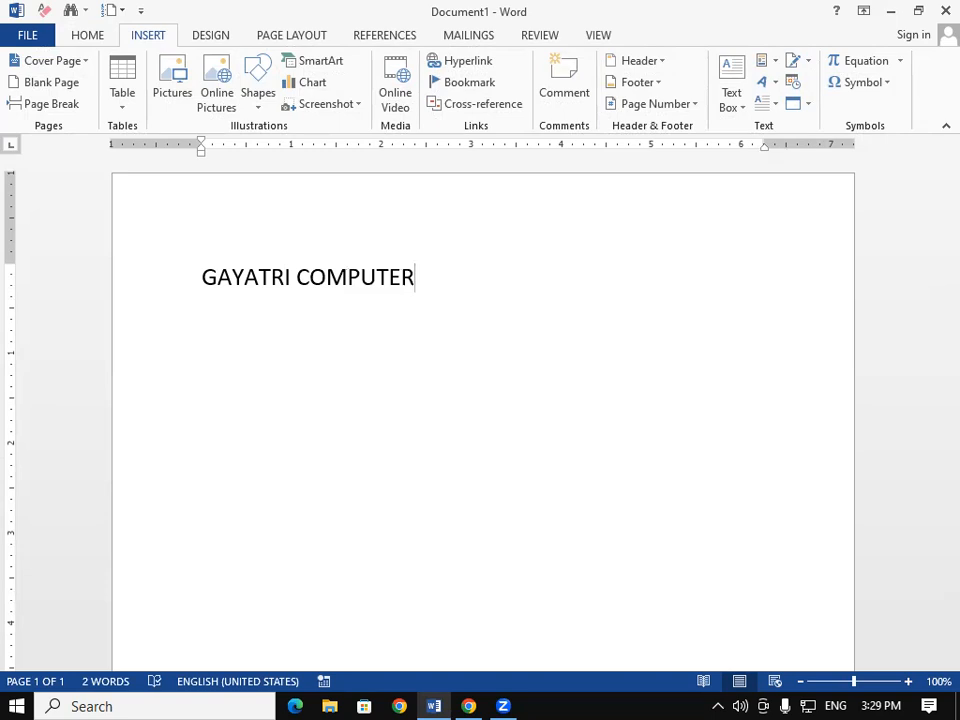
Step: Enlarge the GAYATRI COMPUTER line and save it to the AutoText gallery under that name
triple_click(258, 288)
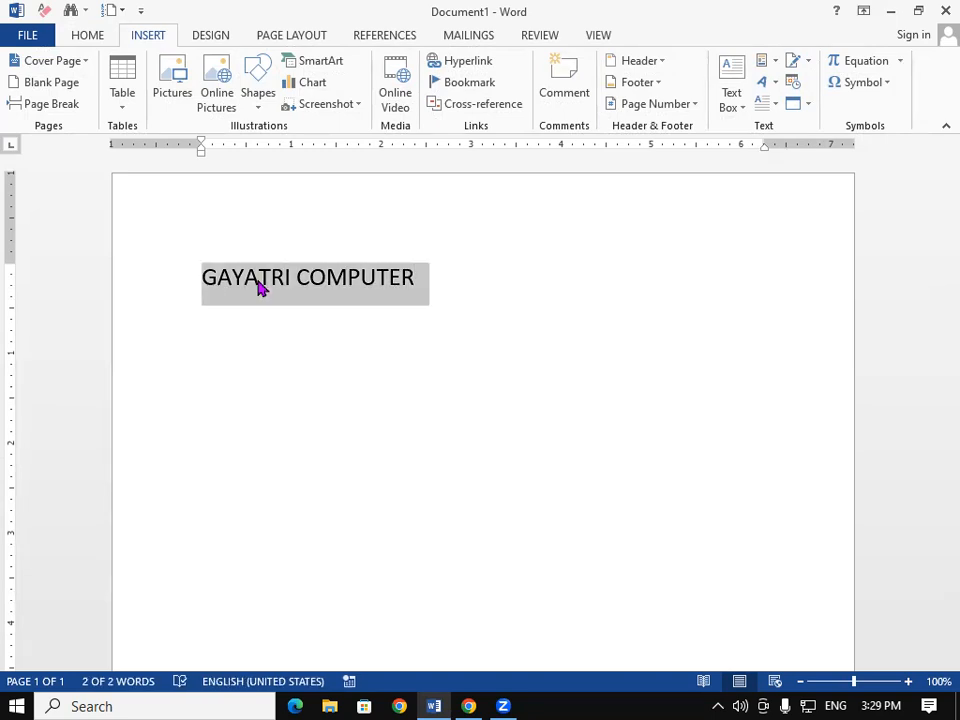
key("ctrl+shift+period")
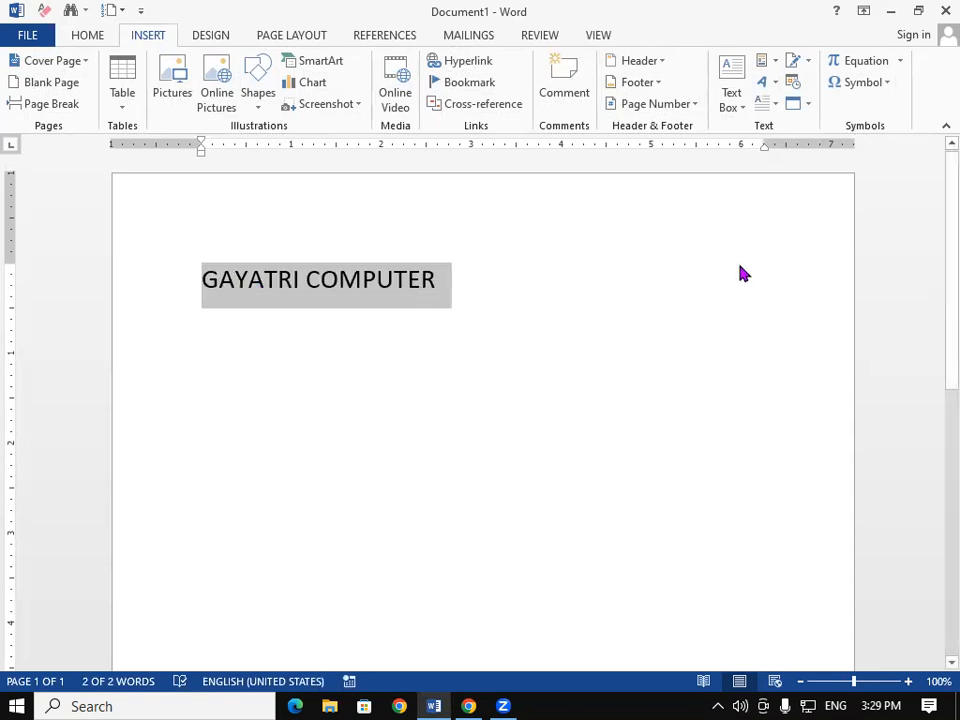
left_click(772, 62)
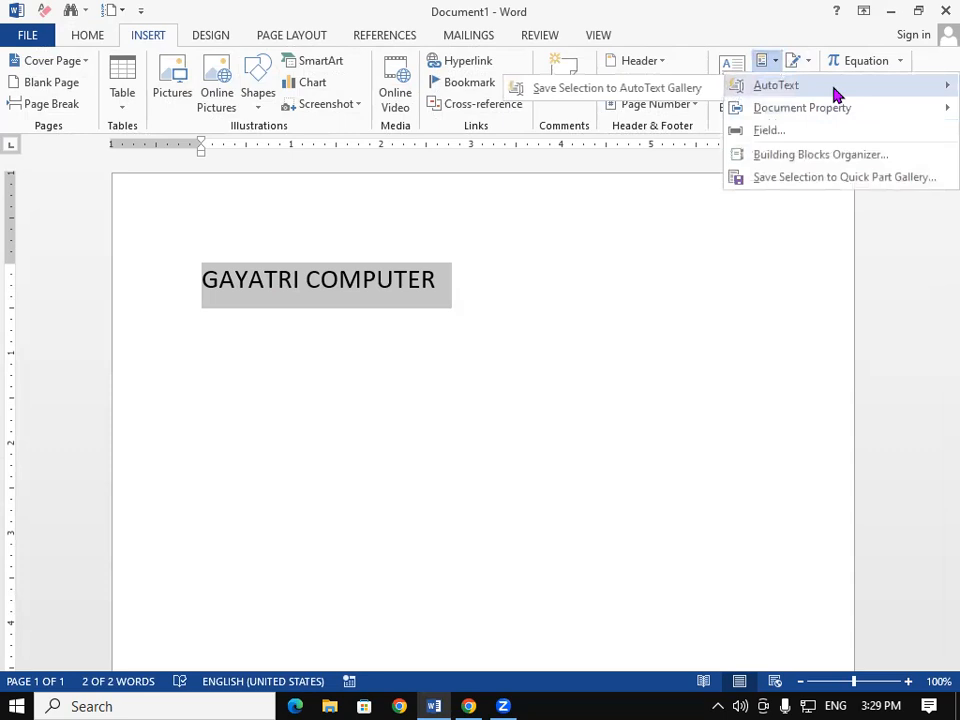
mouse_move(933, 93)
left_click(607, 90)
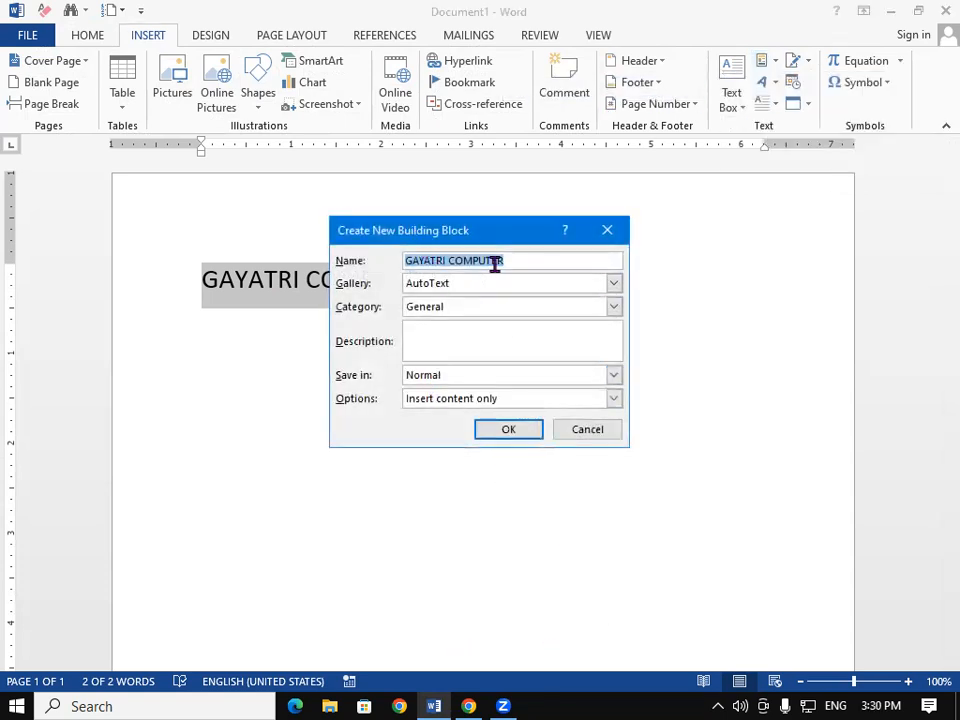
left_click(508, 430)
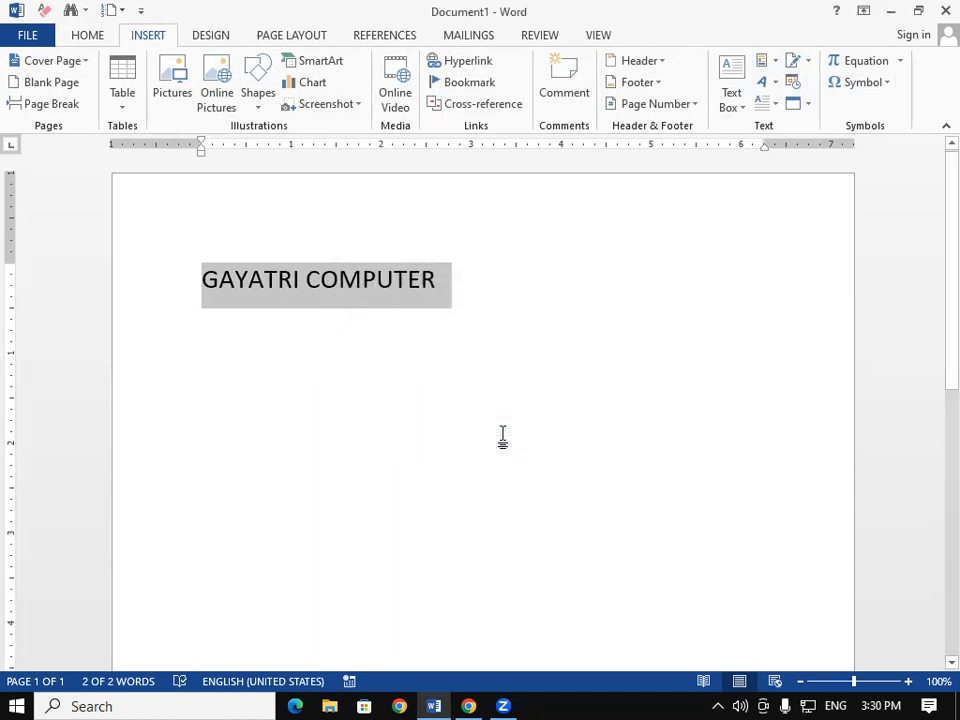
left_click(503, 437)
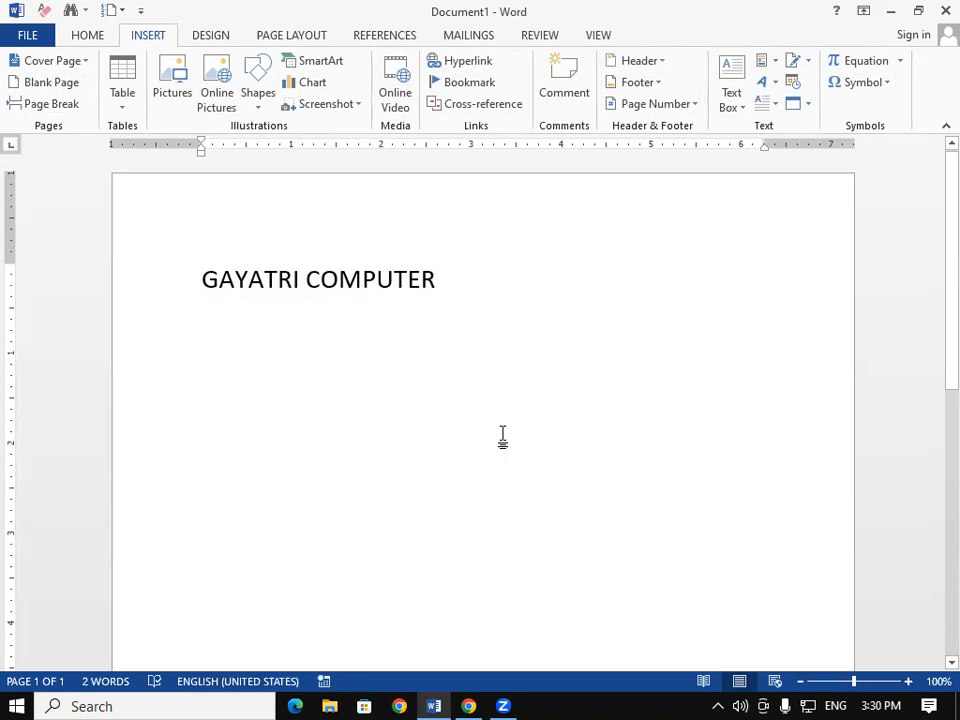
Step: Add a 'git padrauna' test line below GAYATRI COMPUTER, then clear the whole page
key("Return")
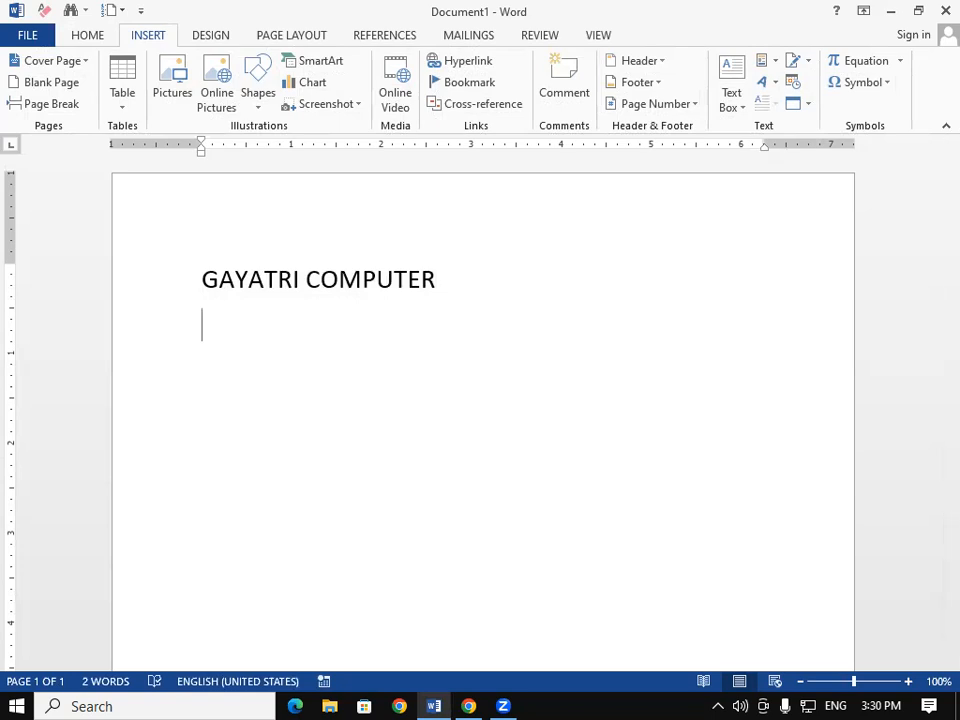
type("GAgit padrauna")
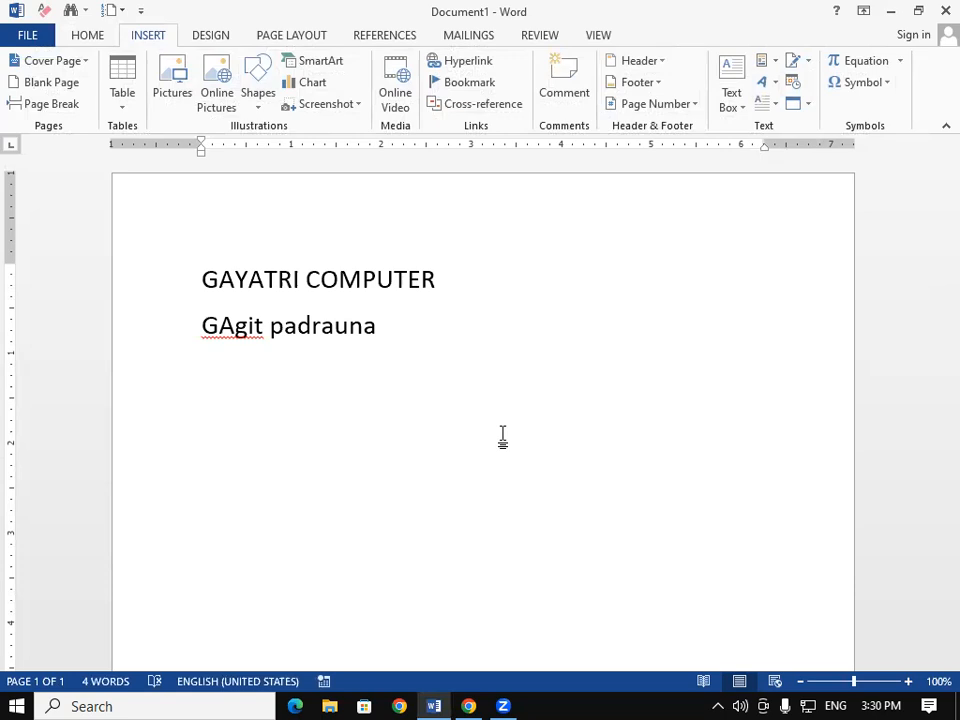
key("ctrl+a")
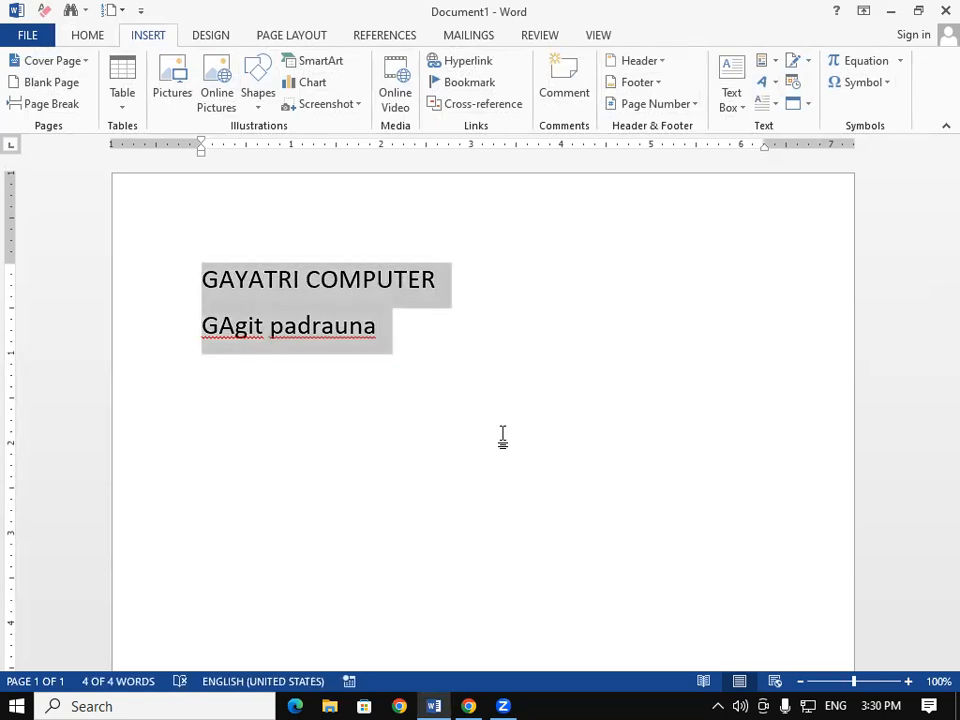
key("Delete")
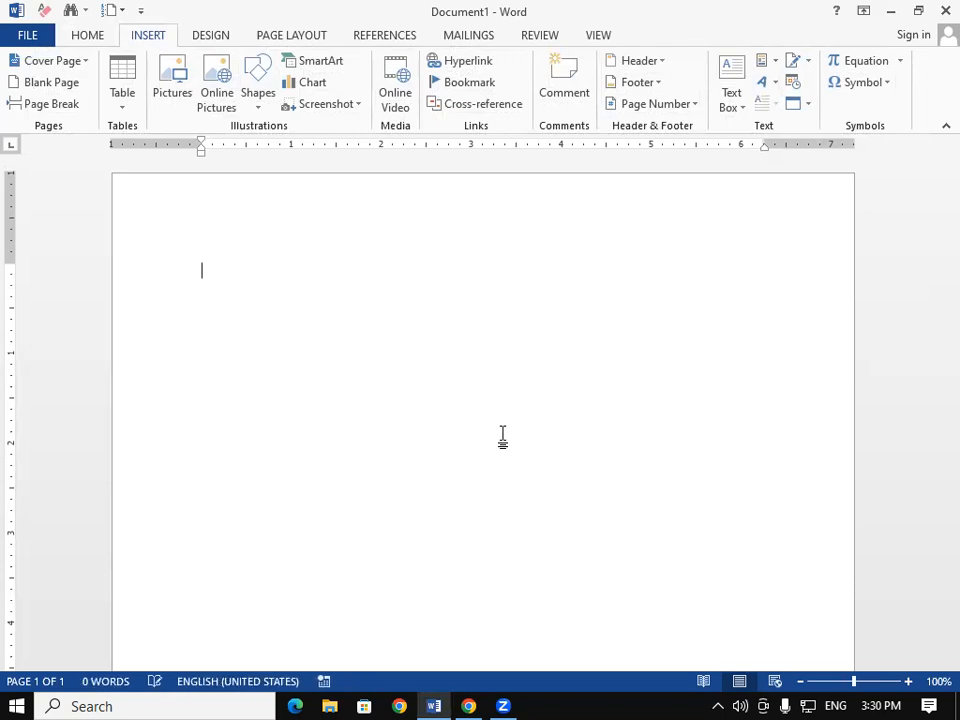
Step: View the GAYATRI COMPUTER entry in the AutoText list, then type and delete a GAYATRI test line
left_click(770, 63)
mouse_move(816, 83)
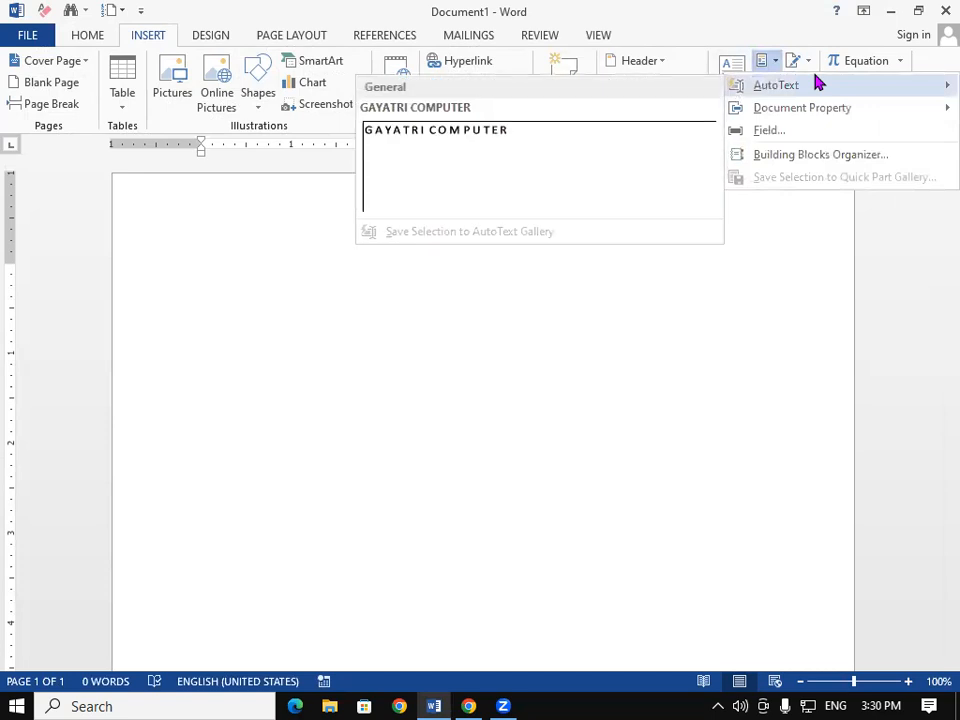
left_click(379, 292)
type("GAY")
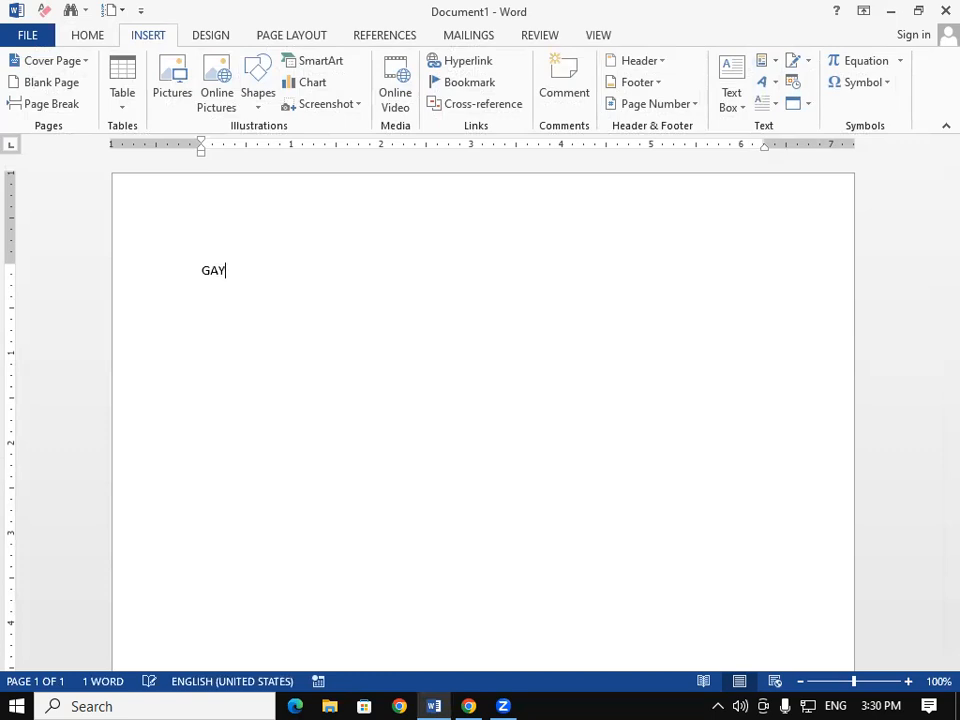
type("ATRI")
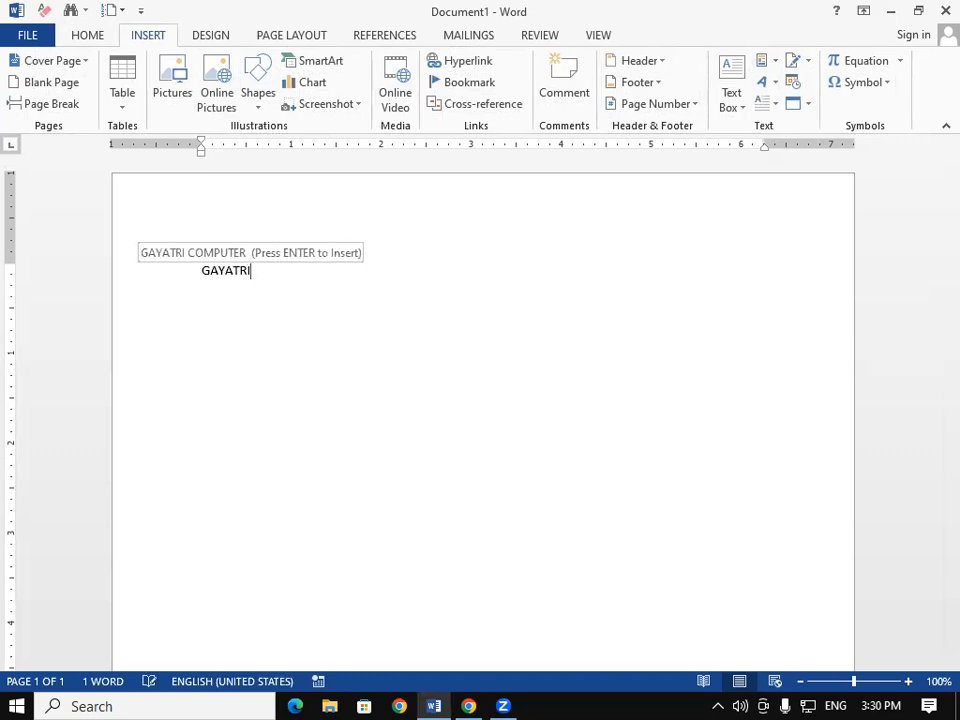
type("git padrauna")
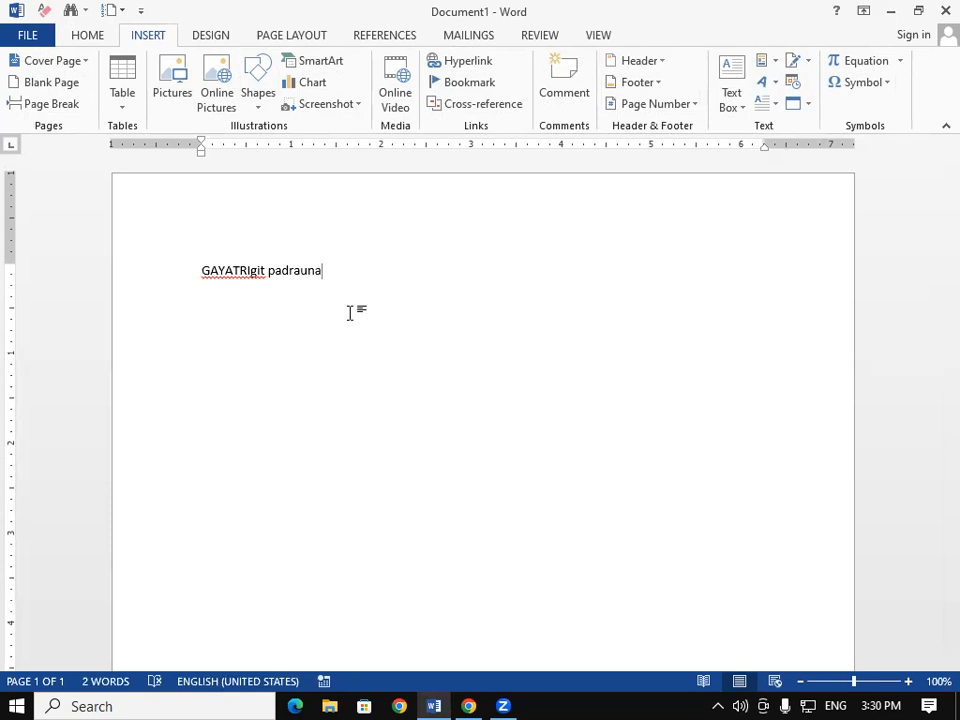
key("ctrl+a")
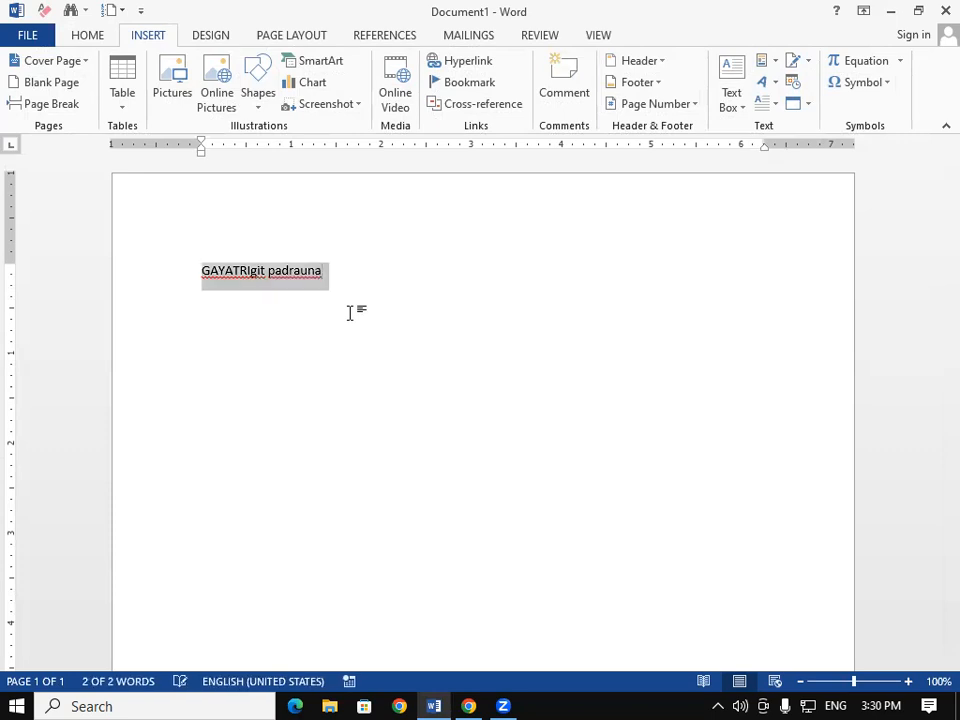
key("Delete")
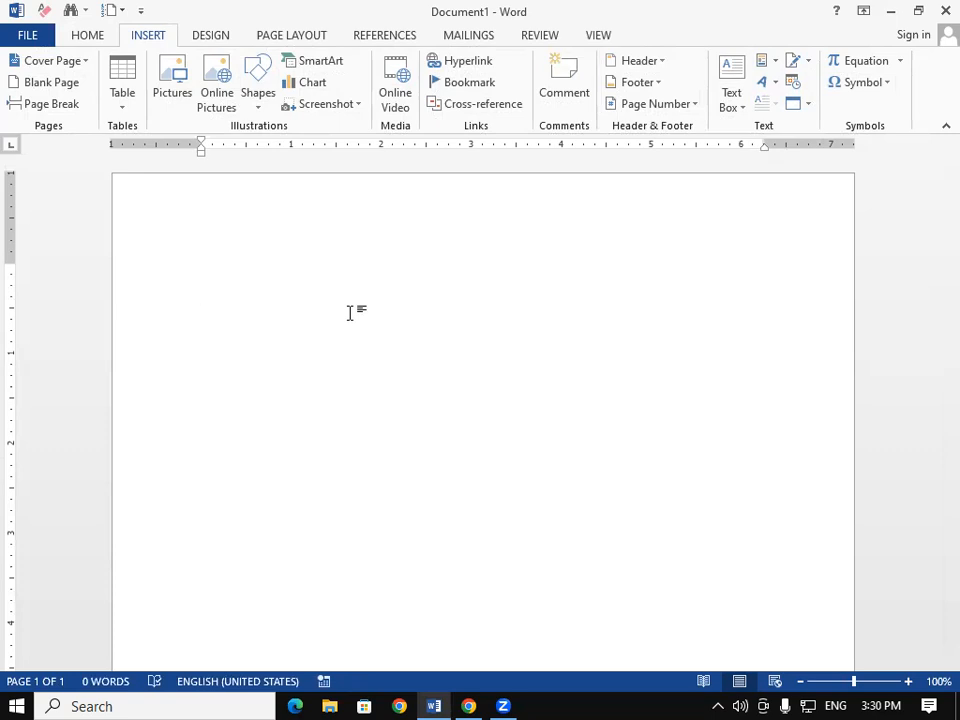
Step: Type the line PADRAUNA KUSHINAGAR and select it
type("P")
key("BackSpace")
type("PADR")
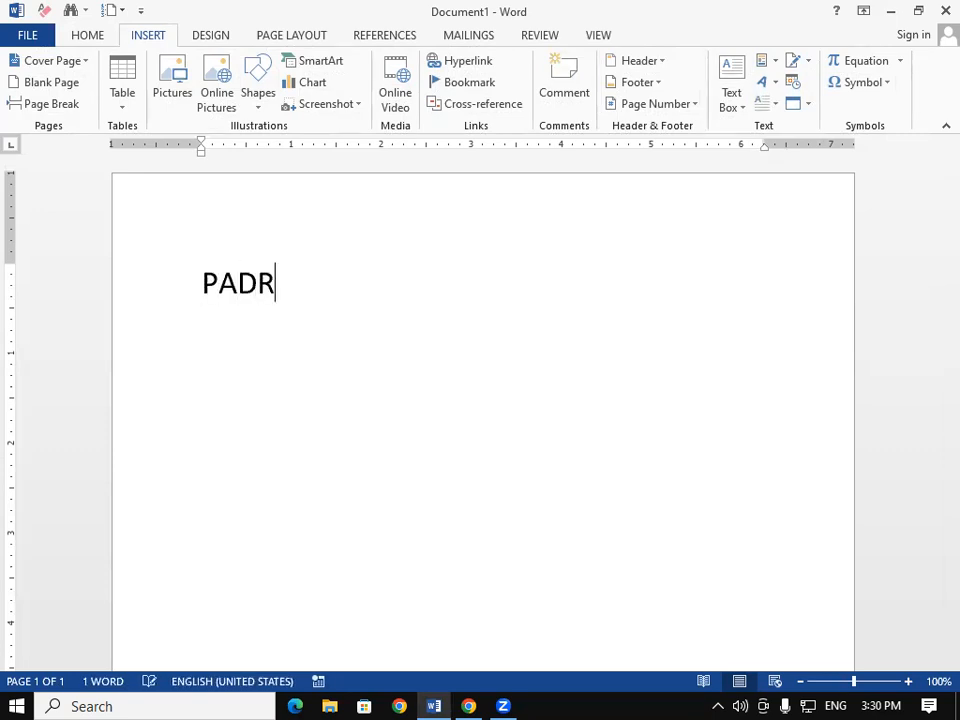
type("AUNA K")
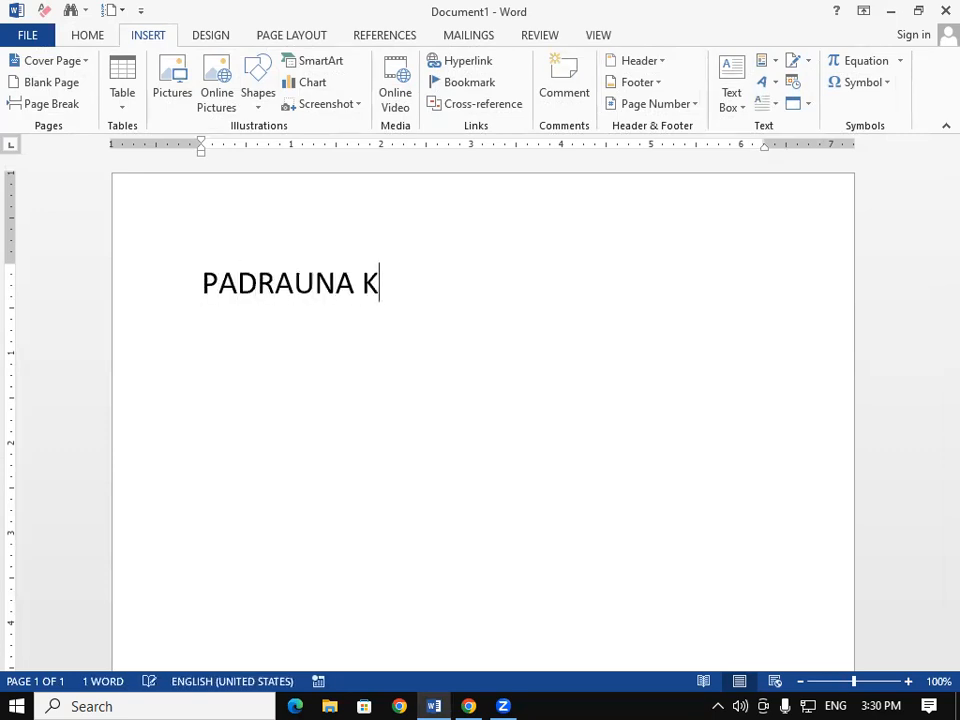
type("USHINA")
type("GAR")
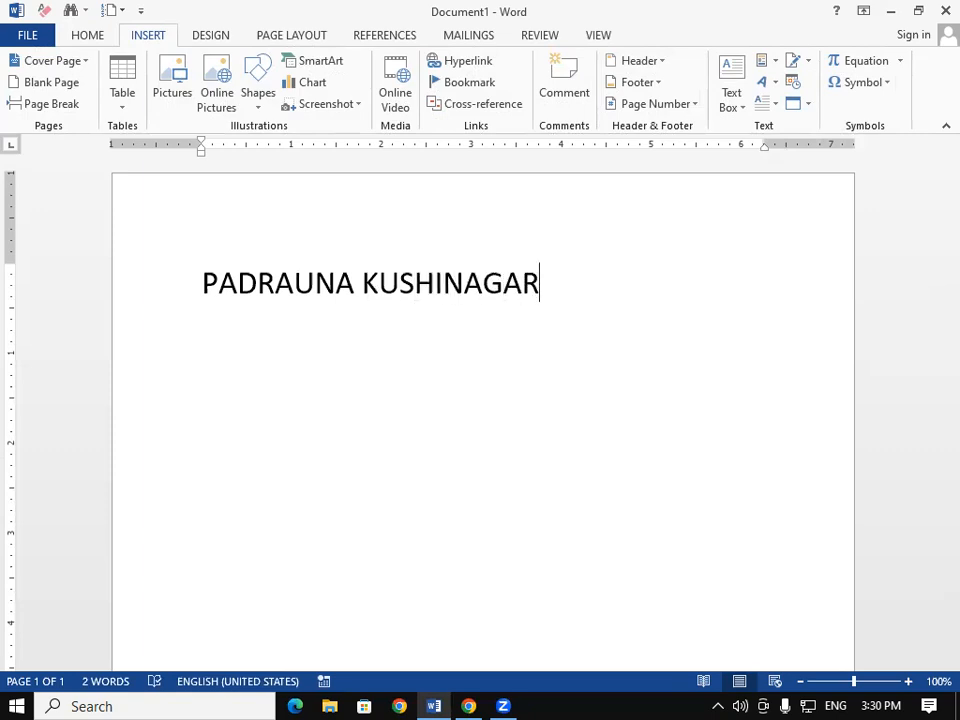
key("ctrl+a")
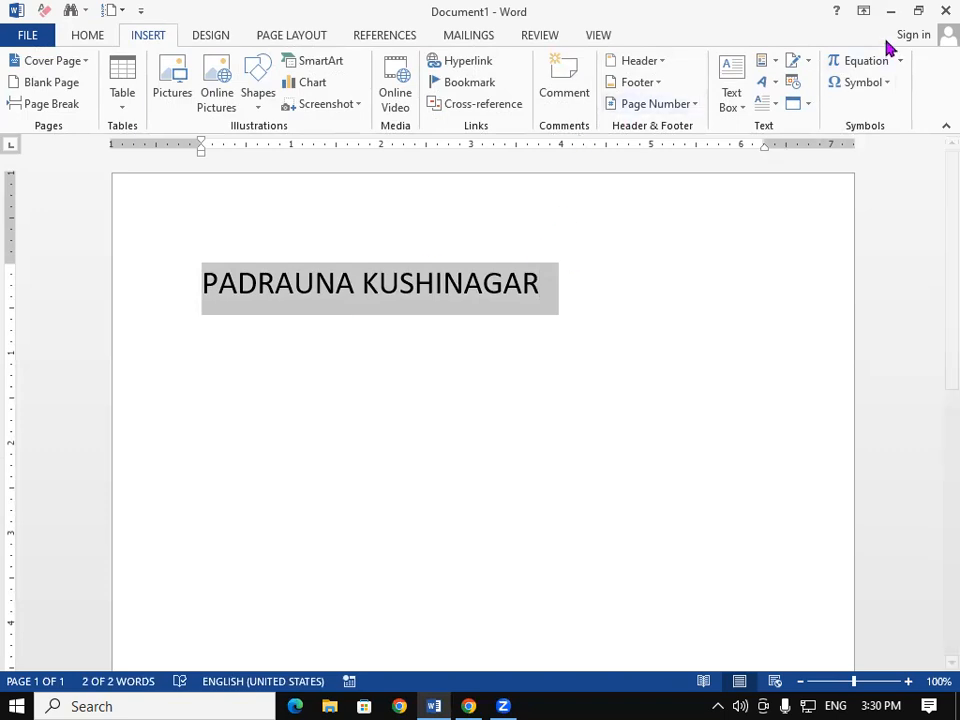
Step: Save the selected PADRAUNA KUSHINAGAR line as a new AutoText entry named GIT
left_click(776, 66)
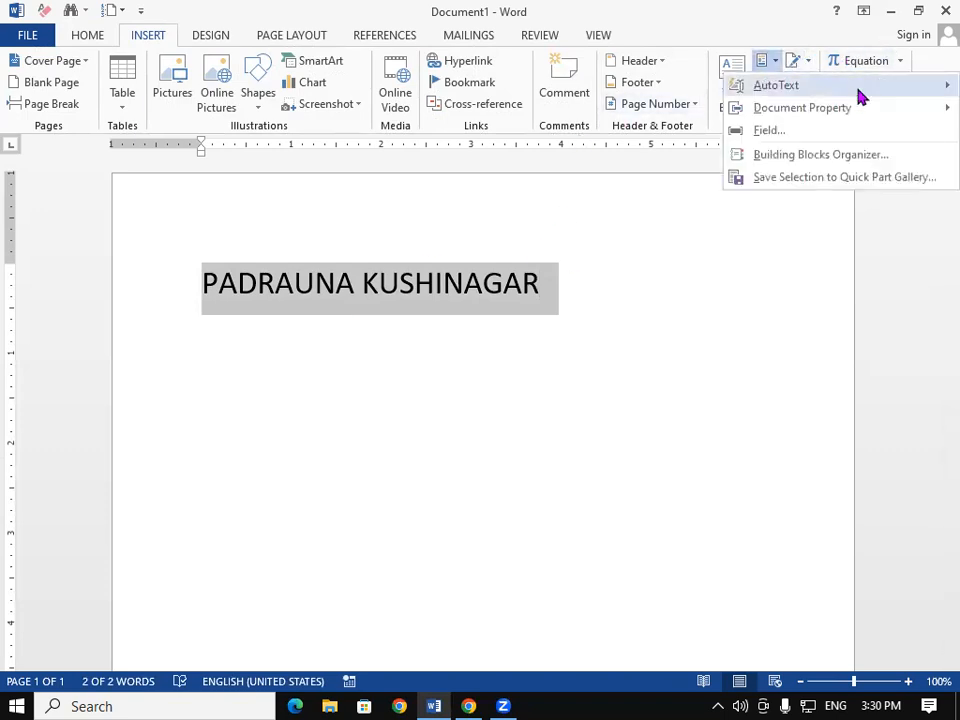
mouse_move(855, 94)
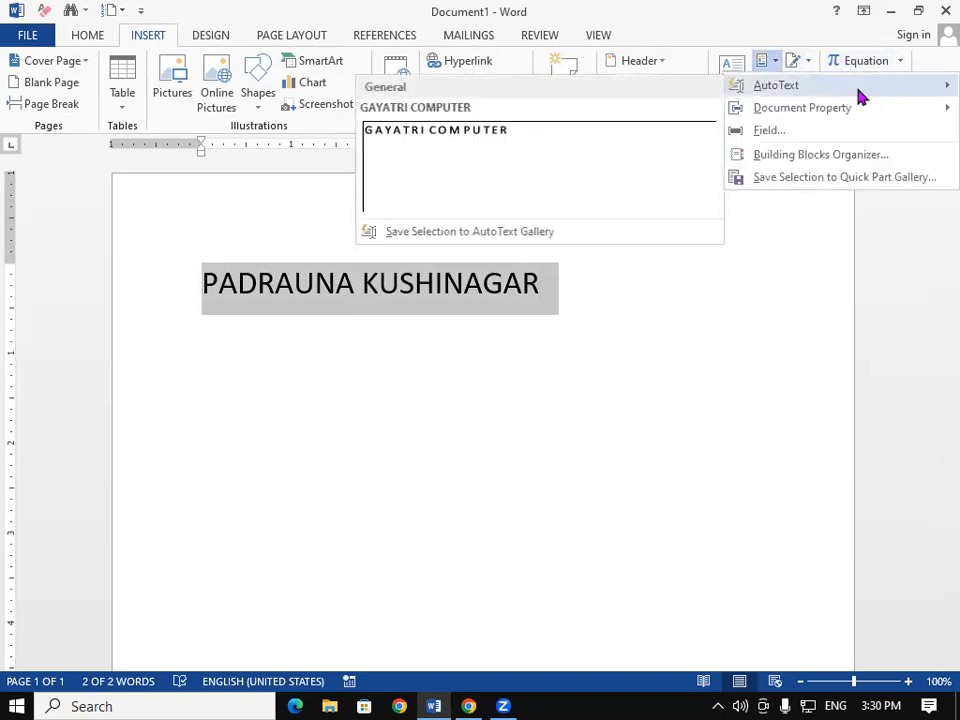
left_click(415, 234)
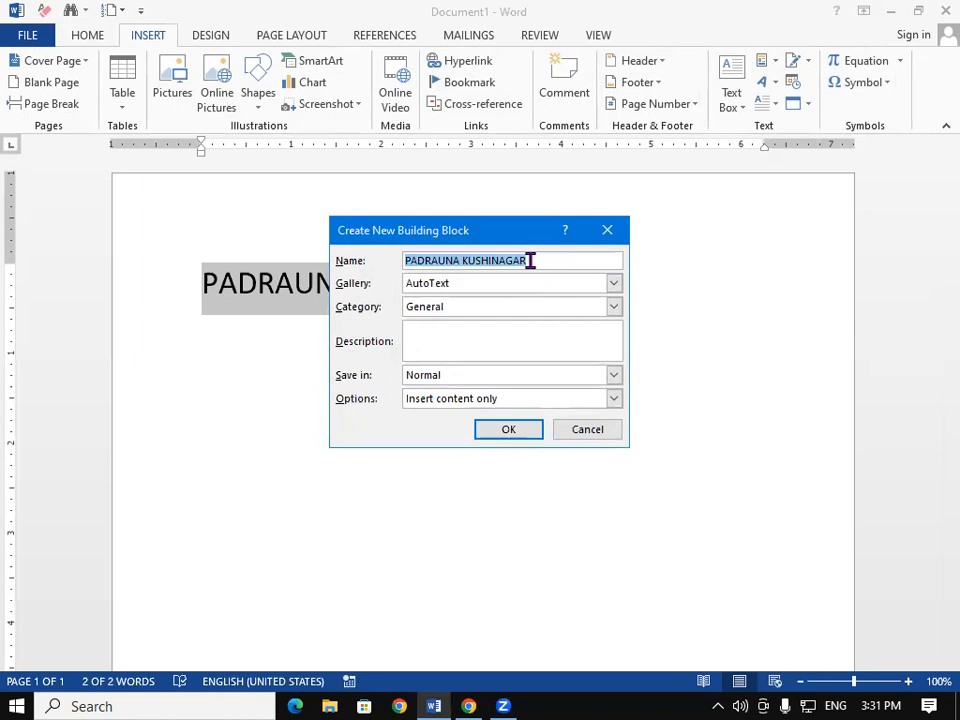
type("G")
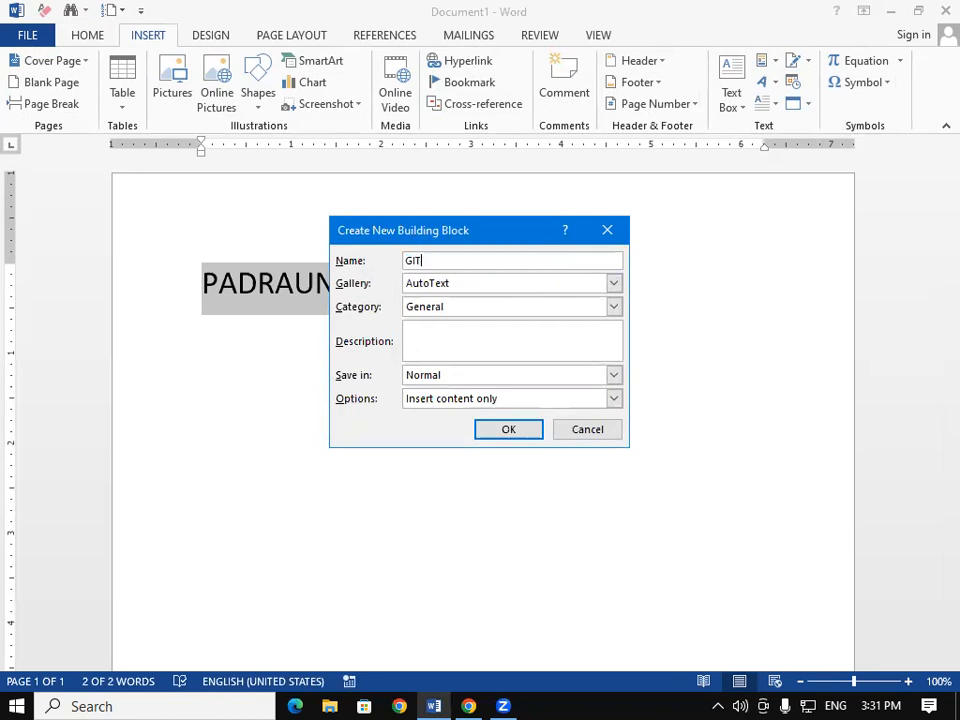
type("IT")
left_click(534, 434)
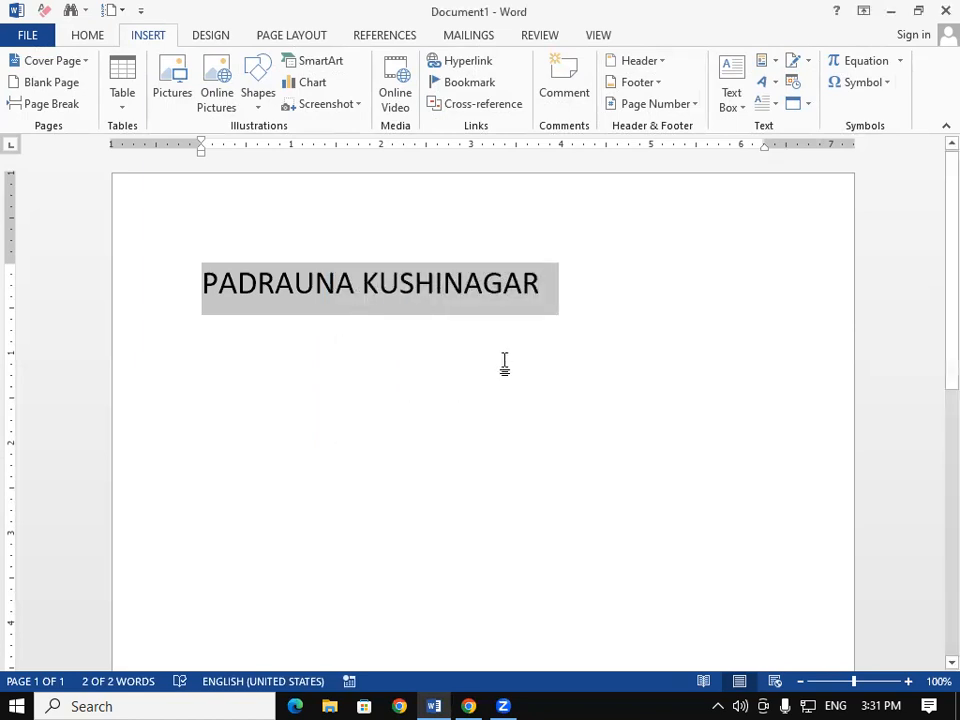
left_click(548, 300)
Step: Test a 'GITgit padrauna' line with several pasted repeats, then clear all the text
key("Return")
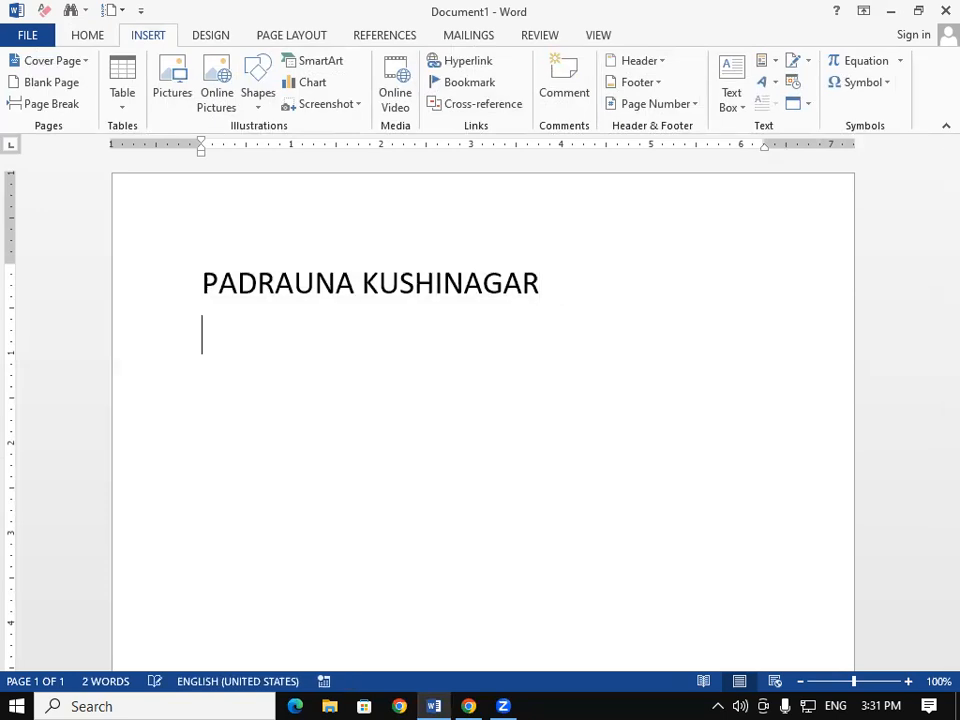
type("GIT")
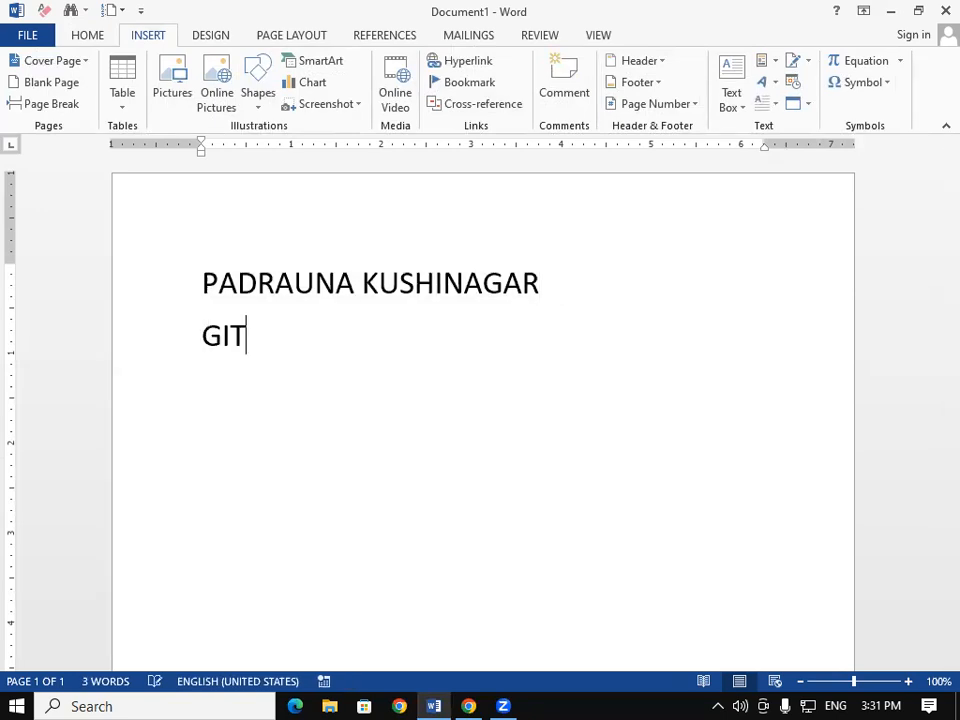
type("git padrauna")
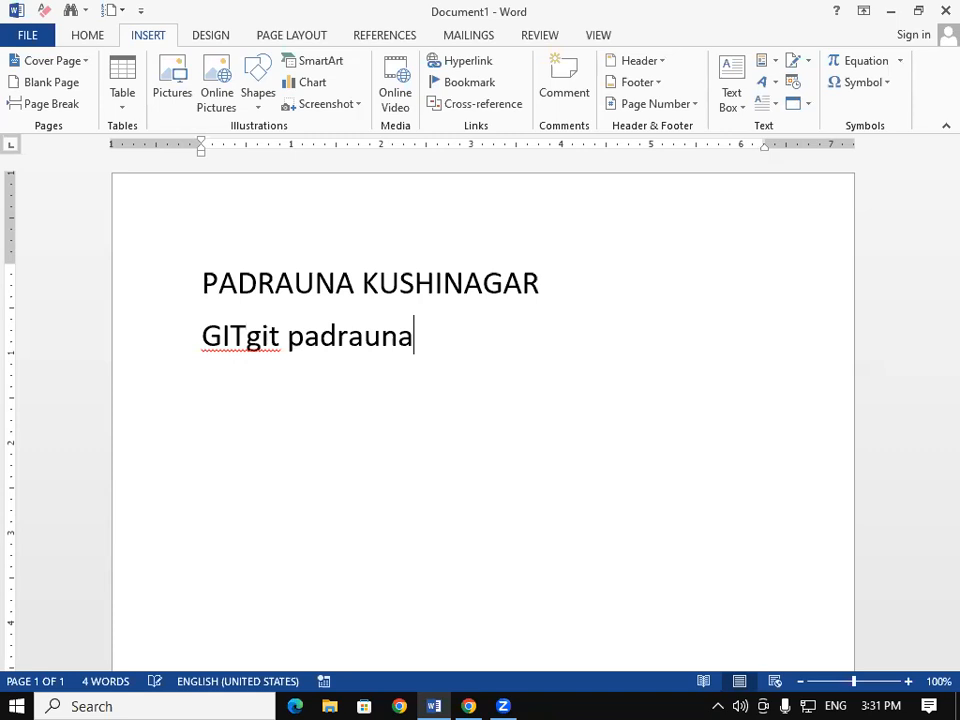
type("git padrauna")
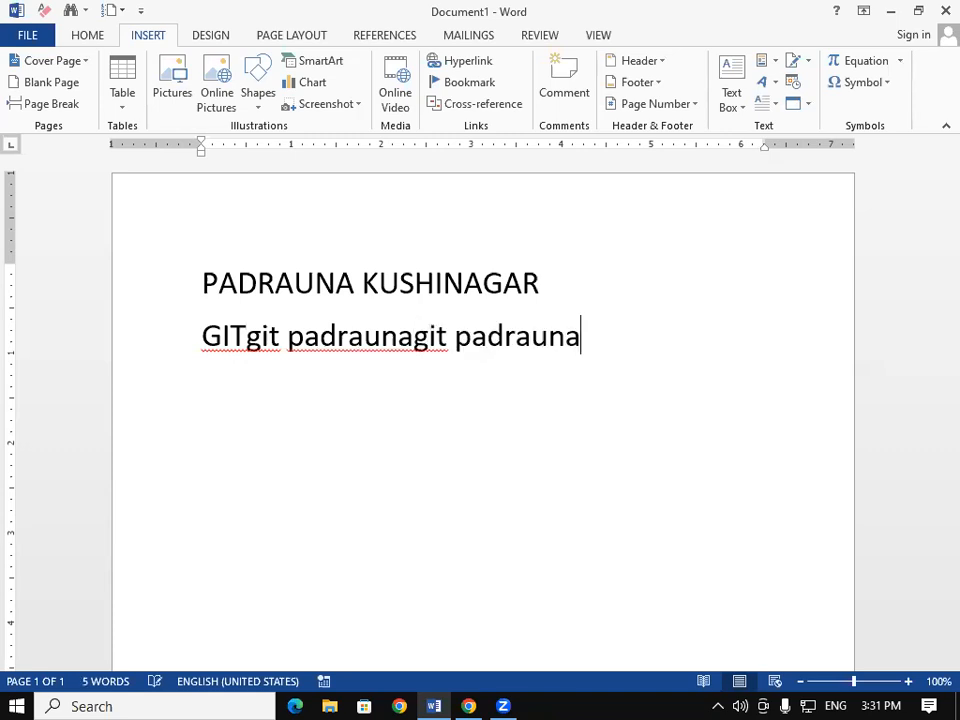
key("ctrl+v")
key("ctrl+v")
key("ctrl+v")
key("ctrl+v")
key("ctrl+v")
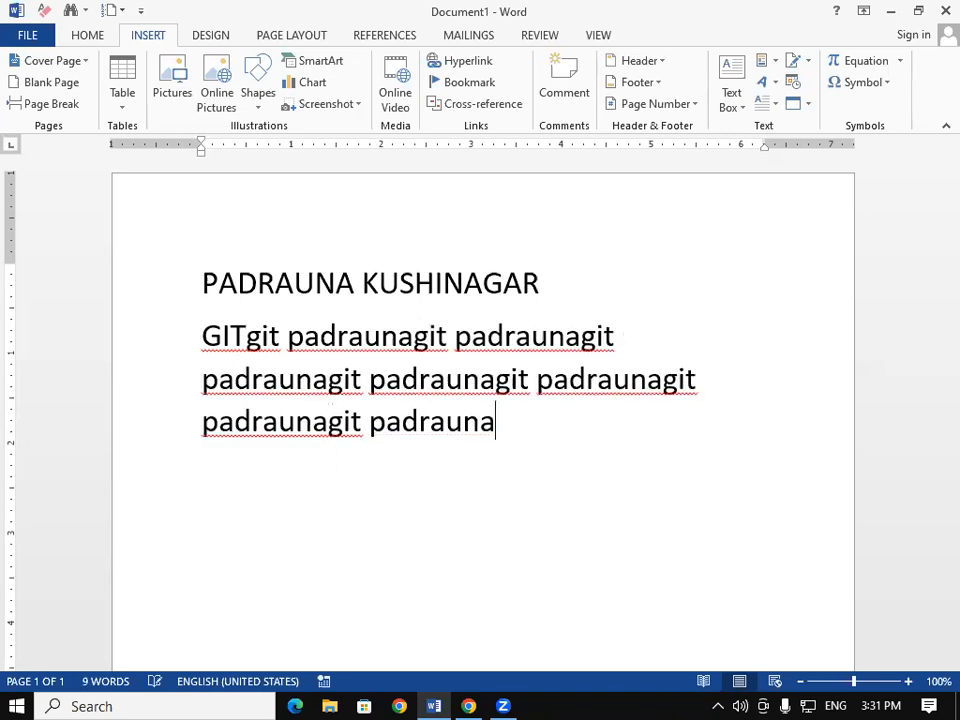
key("ctrl+v")
key("ctrl+v")
key("ctrl+v")
key("ctrl+v")
key("ctrl+v")
key("ctrl+v")
key("ctrl+v")
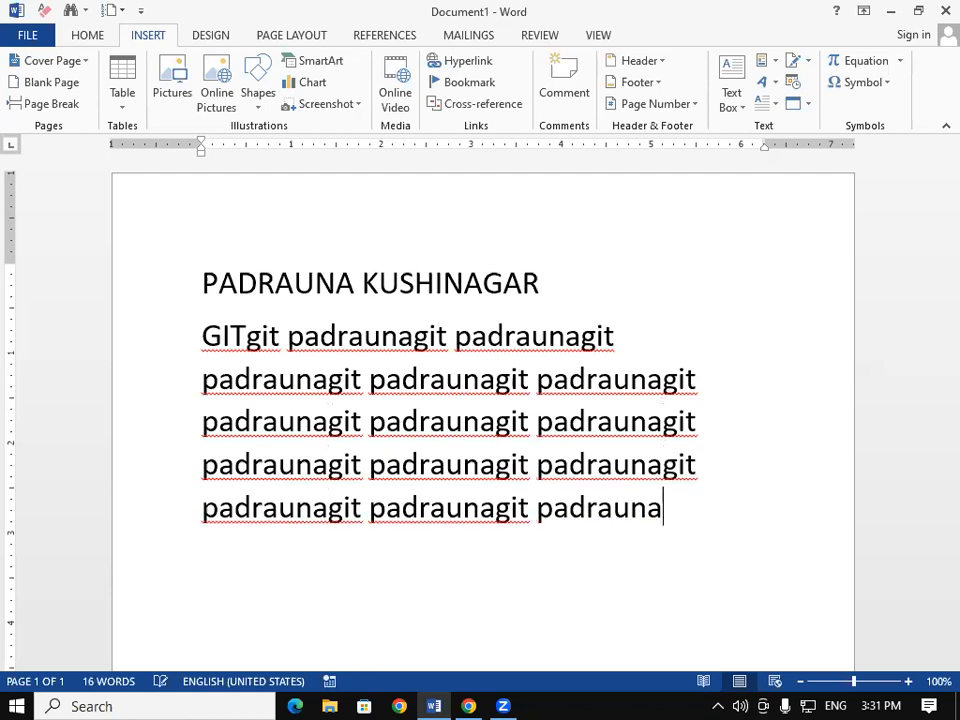
key("ctrl+v")
key("ctrl+v")
key("ctrl+v")
key("ctrl+v")
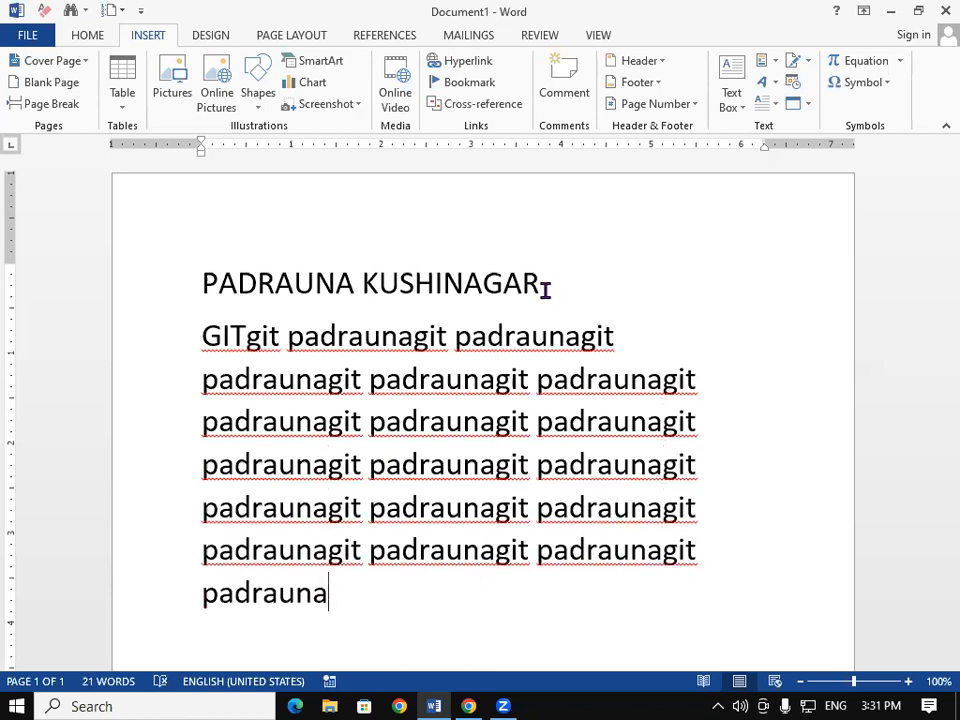
key("ctrl+a")
key("Delete")
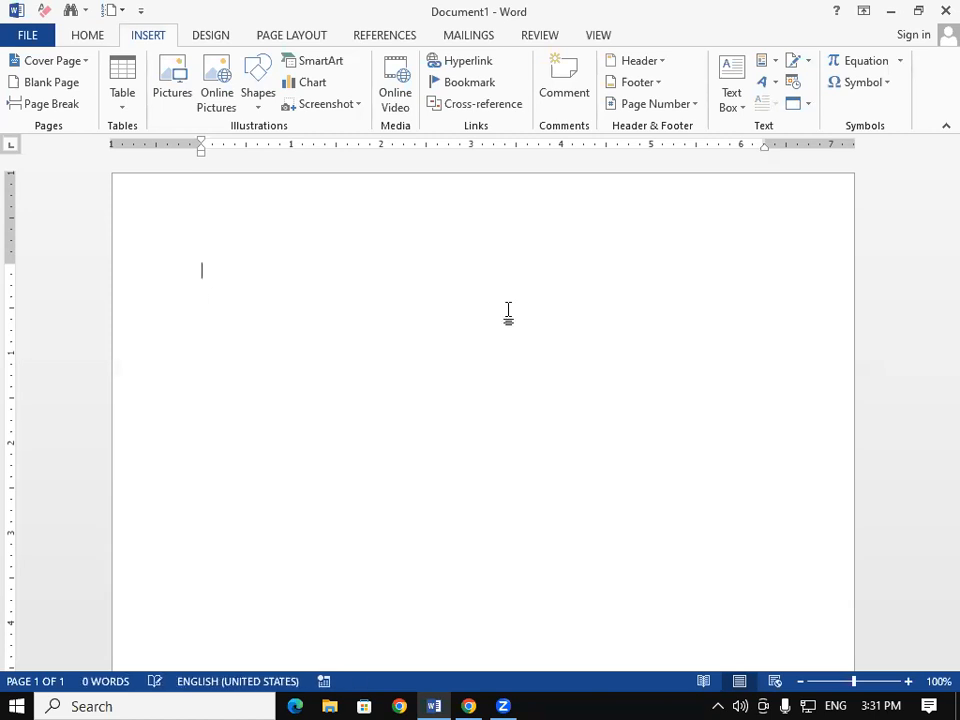
left_click(776, 64)
mouse_move(936, 88)
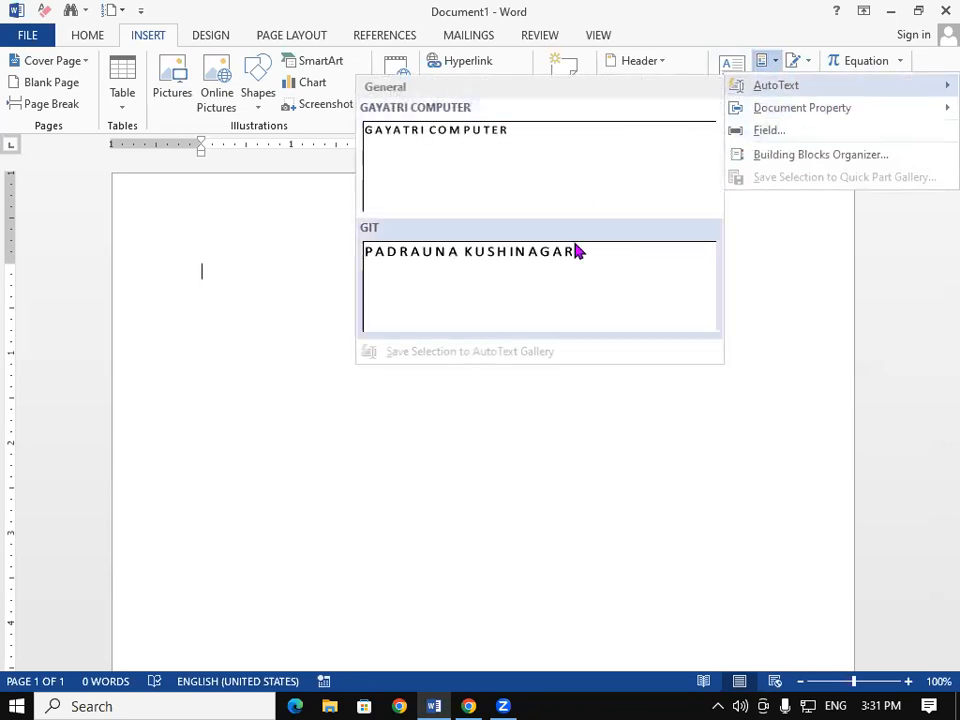
left_click(427, 473)
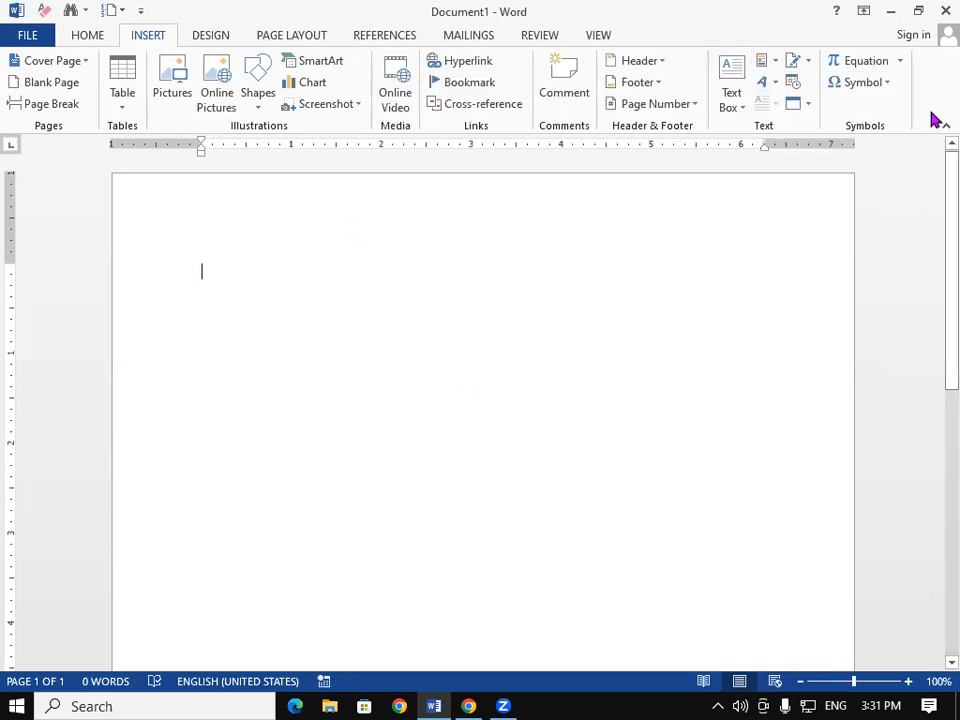
left_click(775, 64)
mouse_move(859, 111)
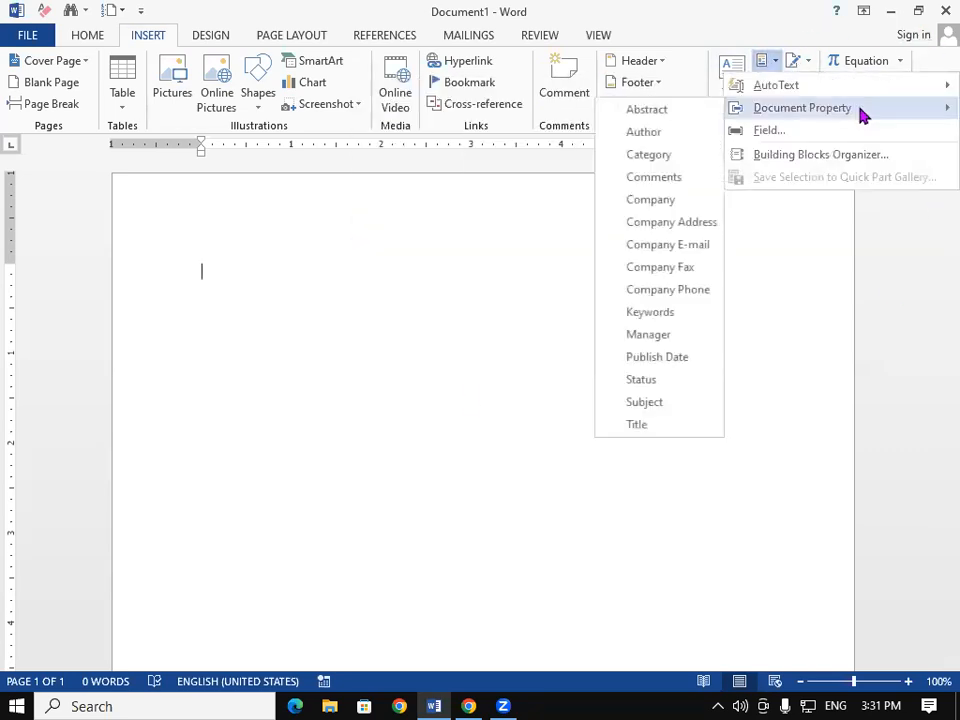
left_click(797, 240)
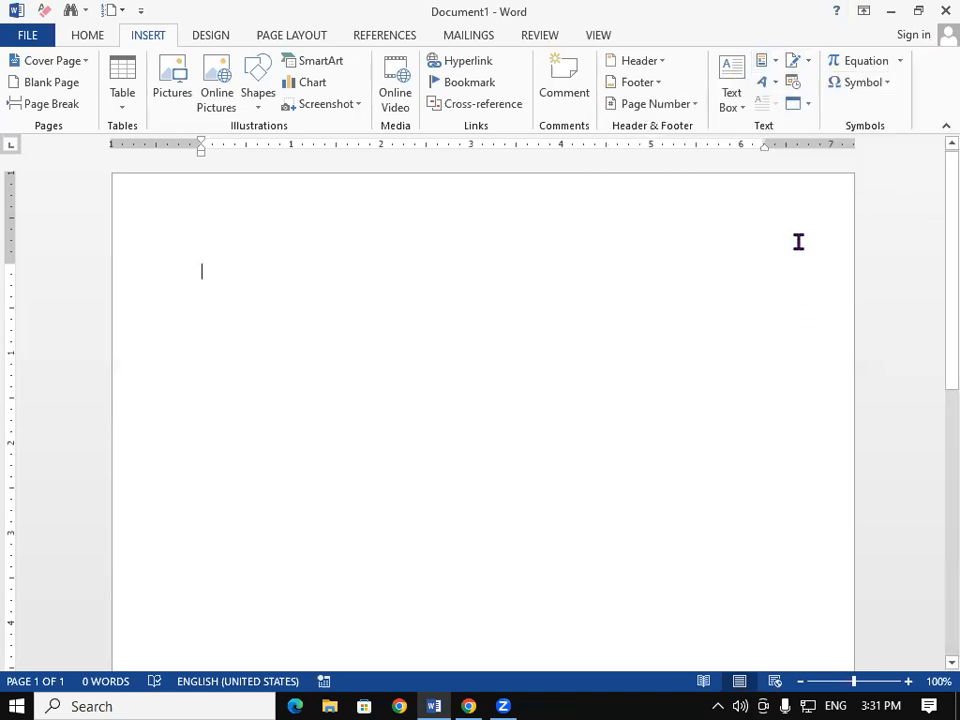
left_click(733, 92)
left_click(472, 366)
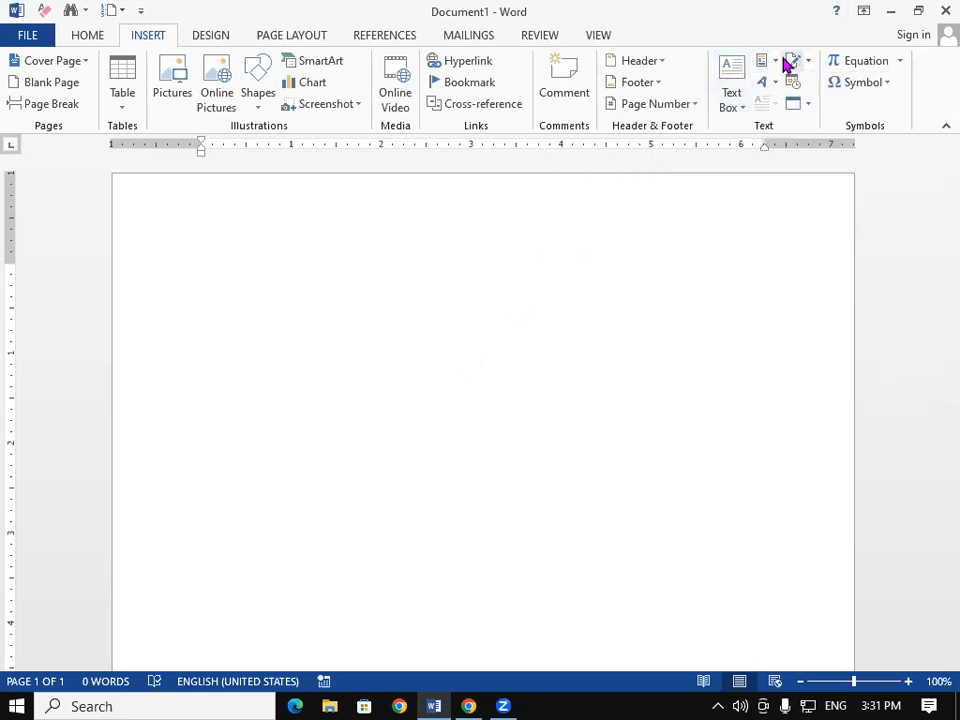
left_click(768, 62)
left_click(770, 131)
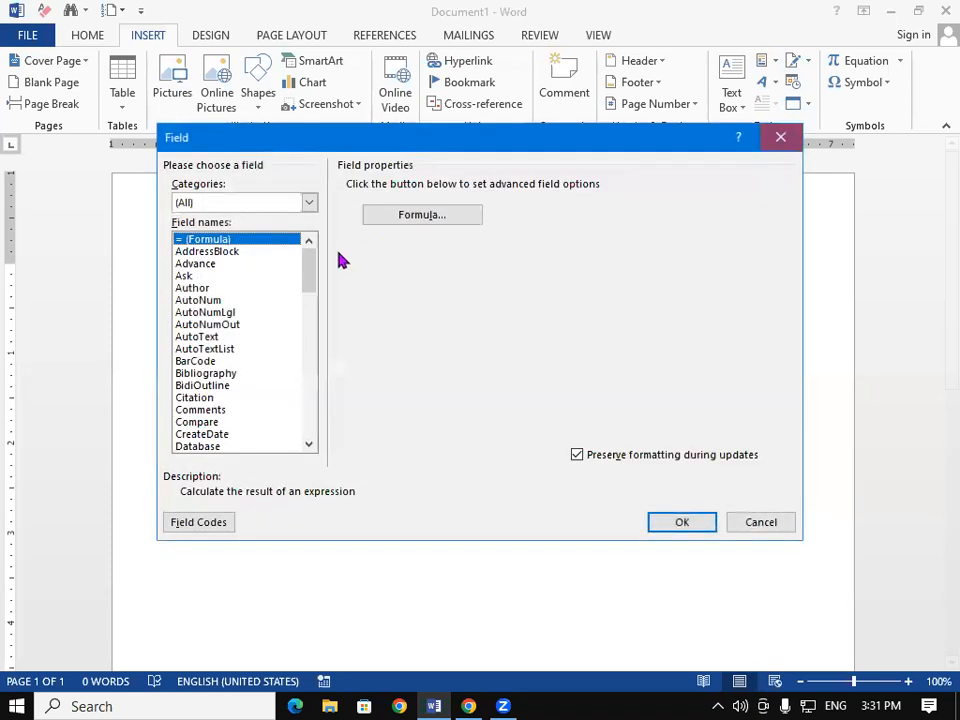
left_click_drag(307, 283, 294, 435)
Step: Close the field settings and bring up the Building Blocks Organizer from Quick Parts
left_click(773, 145)
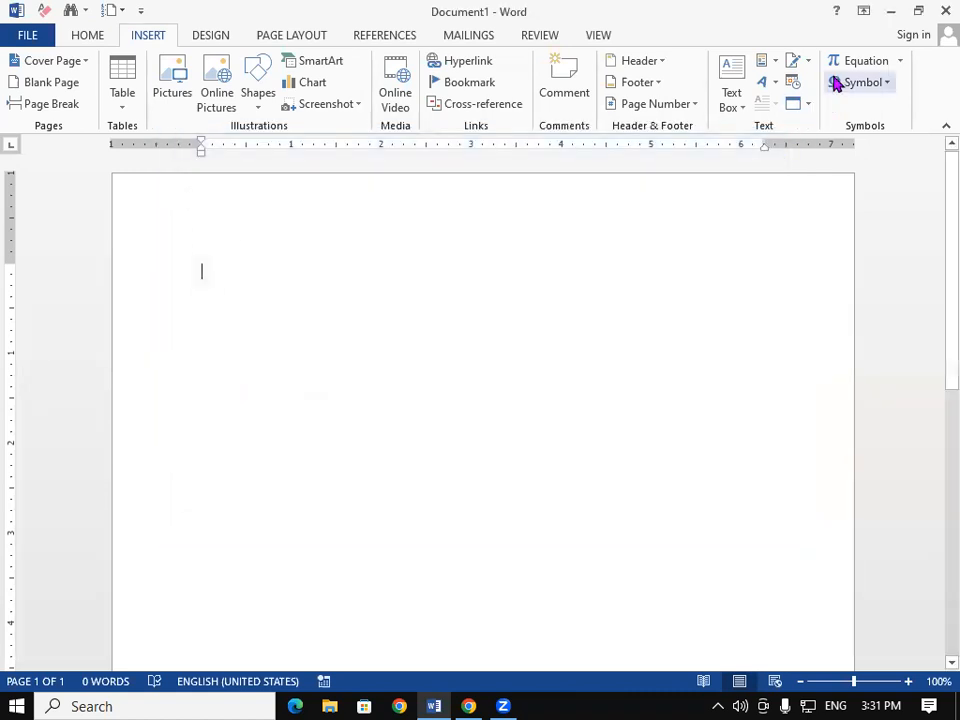
left_click(807, 62)
left_click(810, 88)
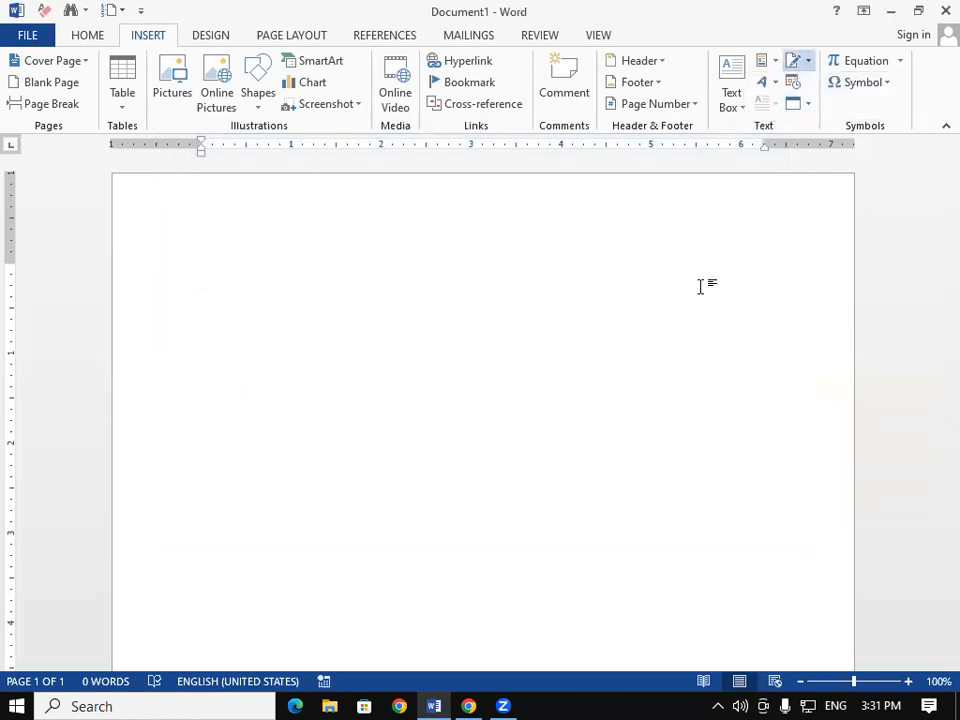
left_click(764, 62)
left_click(787, 155)
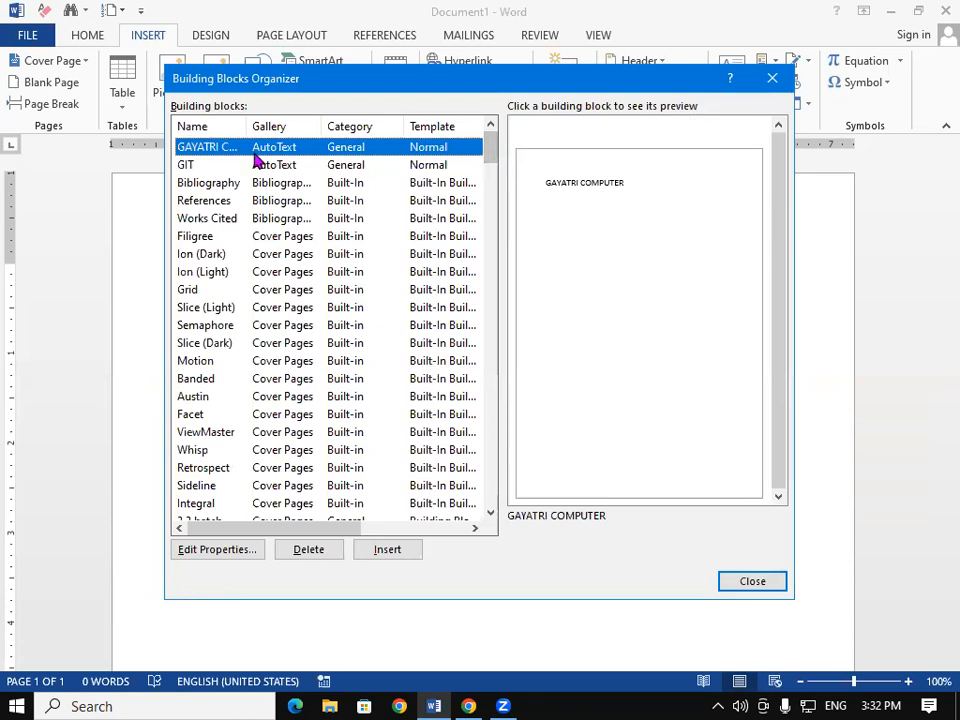
Step: Delete the GAYATRI COMPUTER and GIT building blocks, confirming each removal
left_click(307, 553)
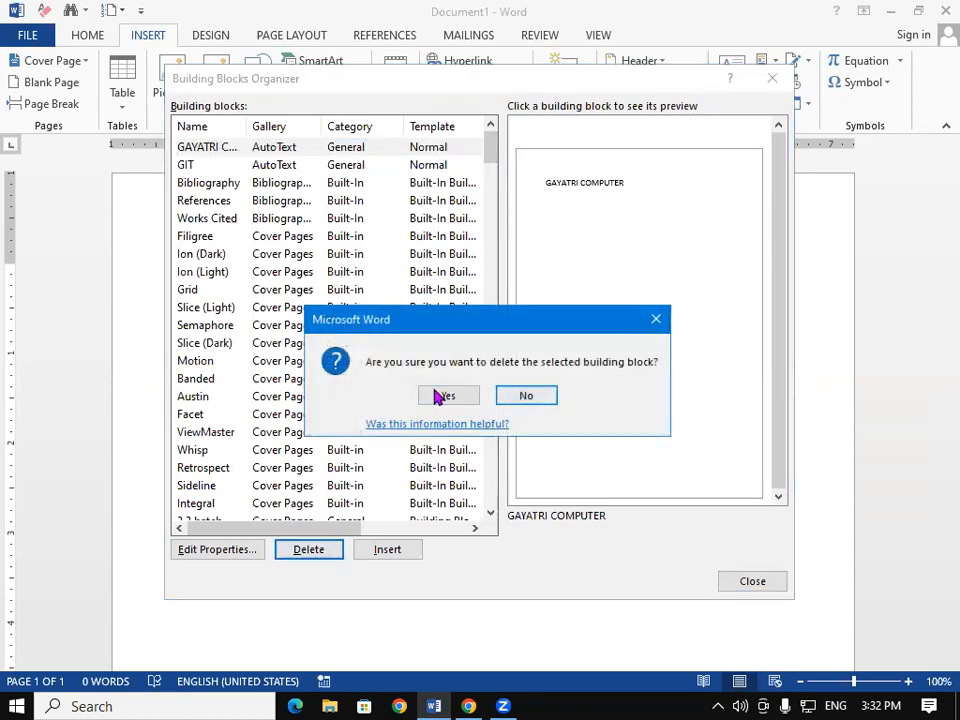
left_click(436, 394)
left_click(208, 147)
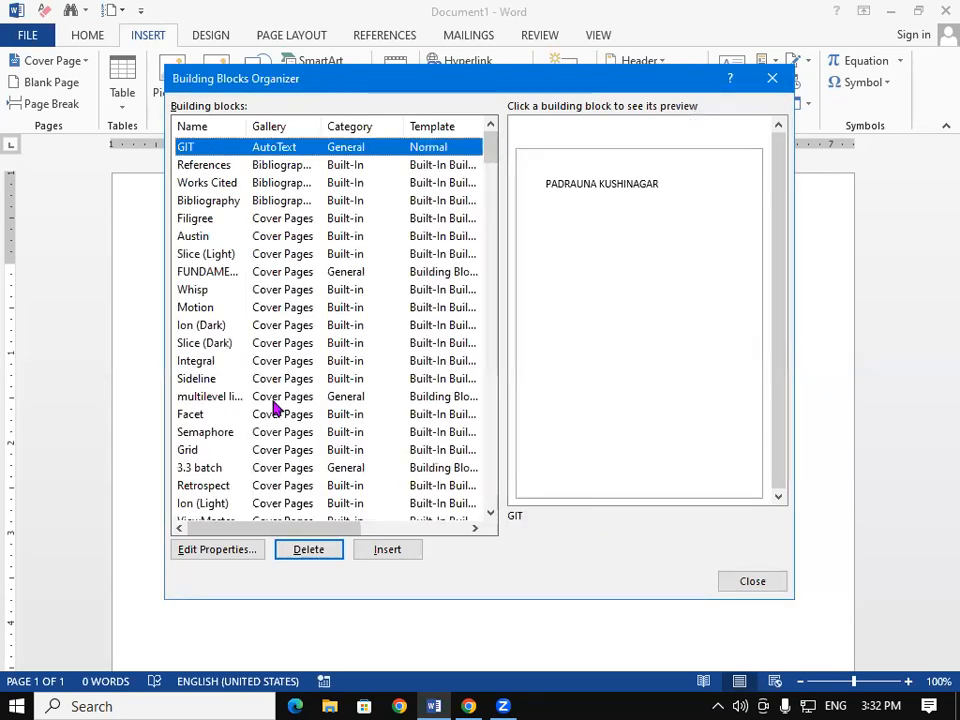
left_click(306, 551)
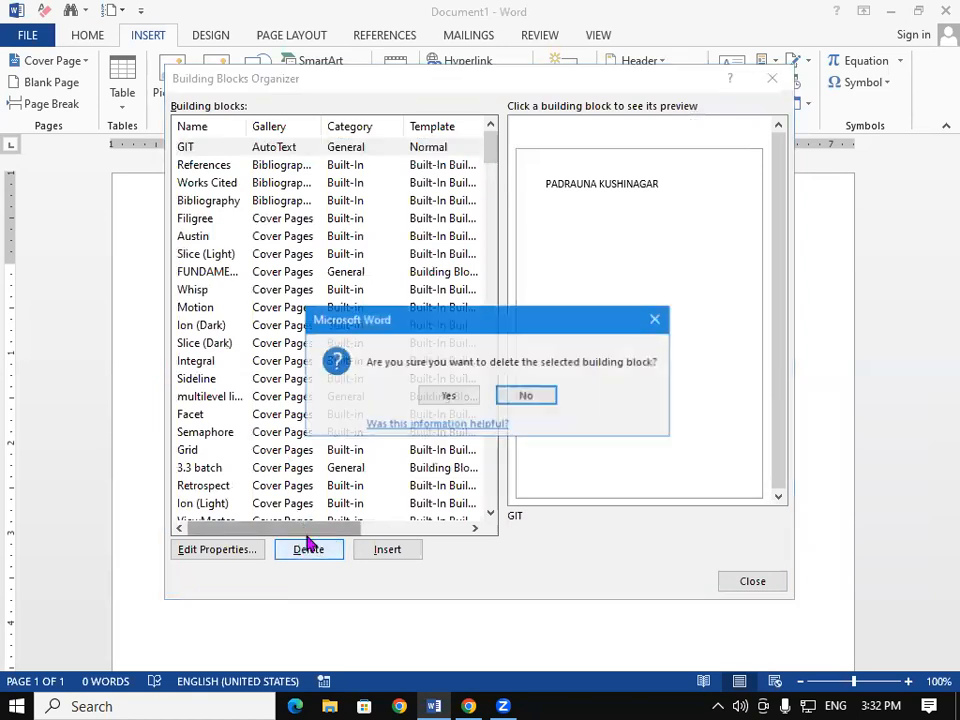
left_click(452, 397)
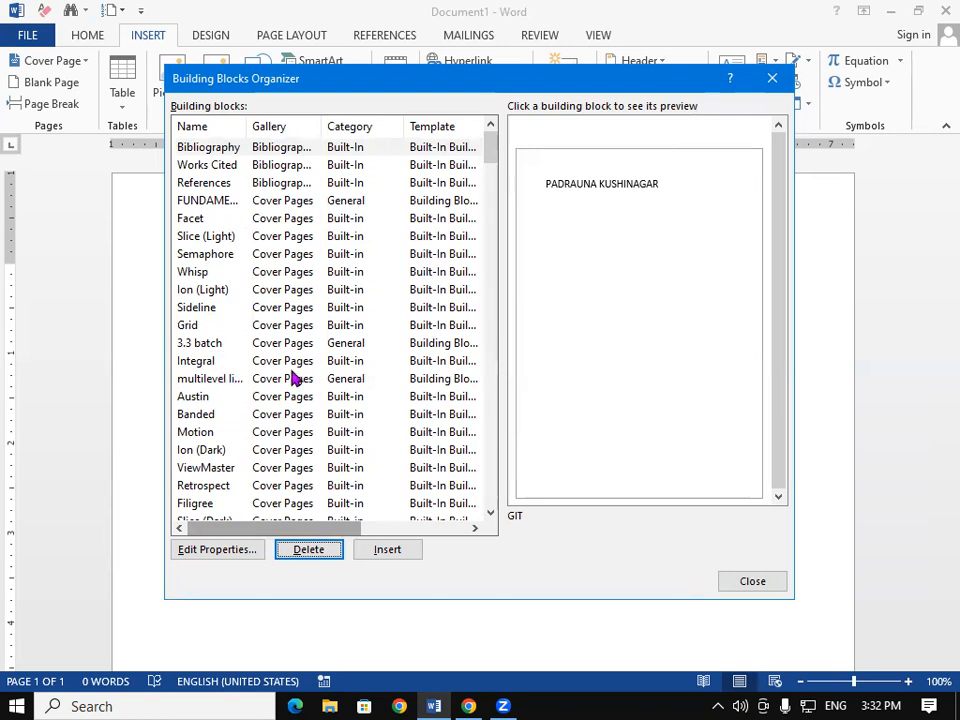
left_click_drag(495, 155, 478, 506)
Step: Close the organizer and type PADRAUNA KUSHINAGAR on the blank page
left_click(772, 78)
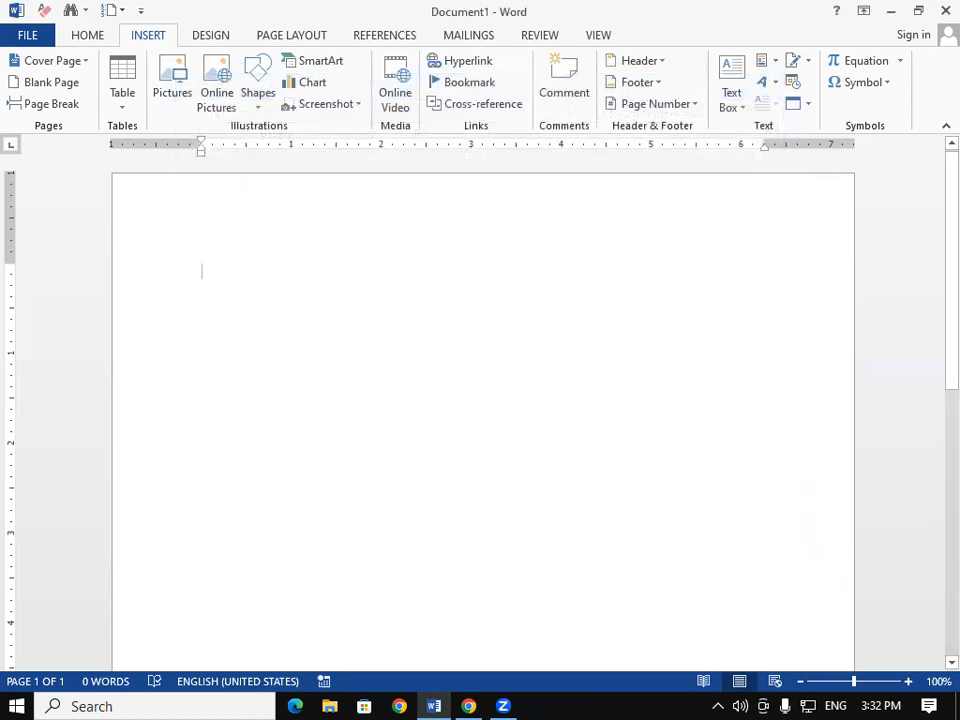
type("GAYATRI INSTITUTE OF TECHNOLOGY")
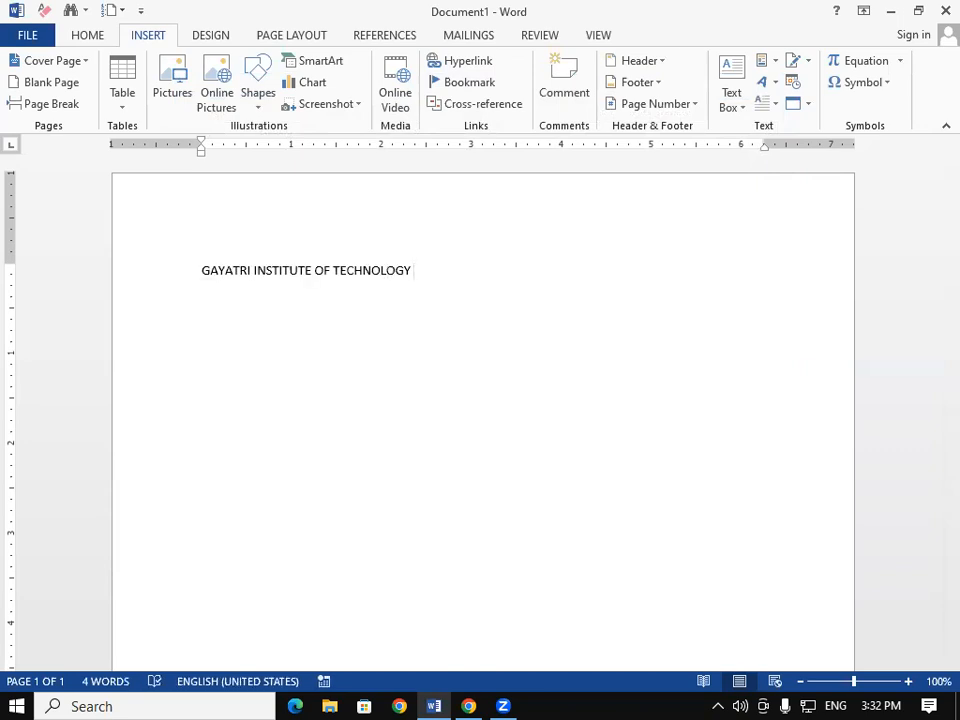
key("BackSpace")
key("BackSpace")
key("BackSpace")
key("BackSpace")
key("BackSpace")
key("BackSpace")
key("BackSpace")
key("BackSpace")
key("BackSpace")
key("BackSpace")
key("BackSpace")
key("BackSpace")
key("BackSpace")
key("BackSpace")
key("BackSpace")
key("BackSpace")
key("BackSpace")
key("BackSpace")
key("BackSpace")
key("BackSpace")
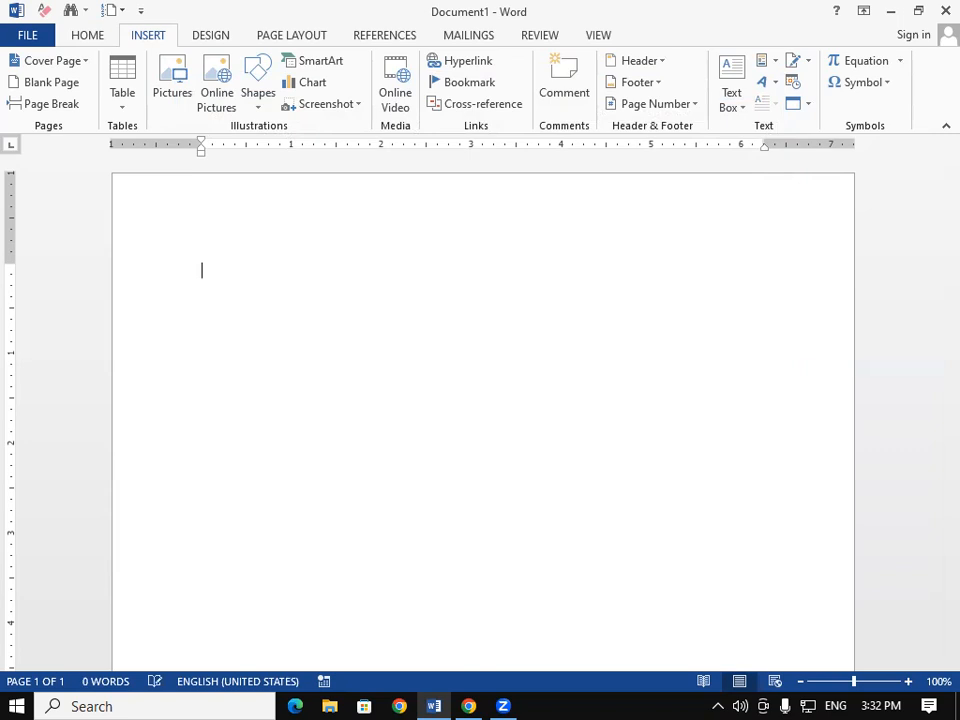
type("PADRAUNA")
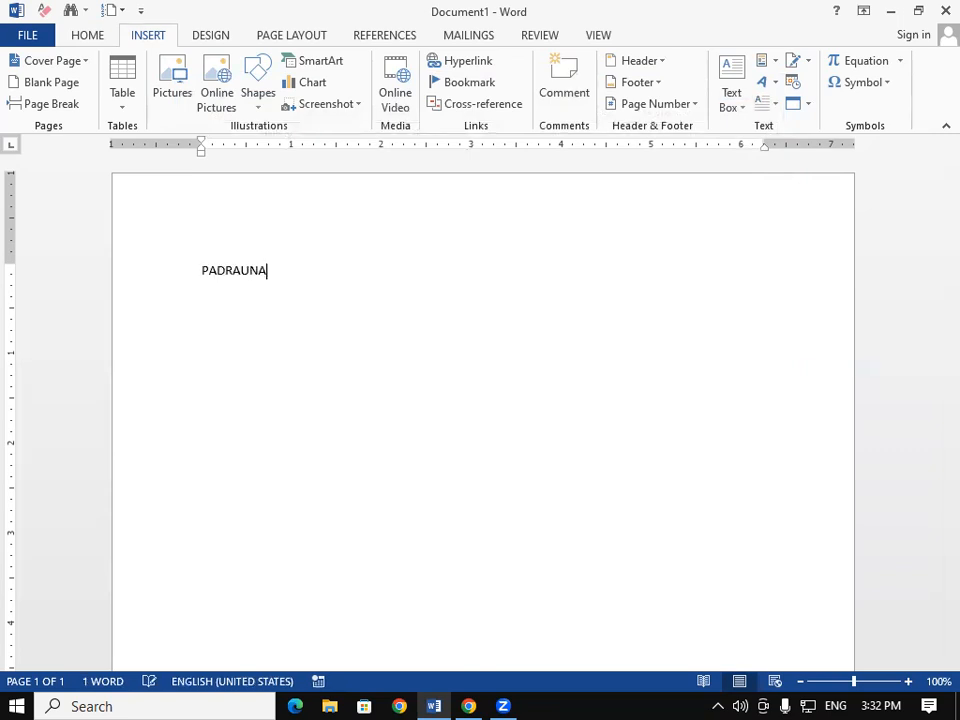
type(" KUSHI")
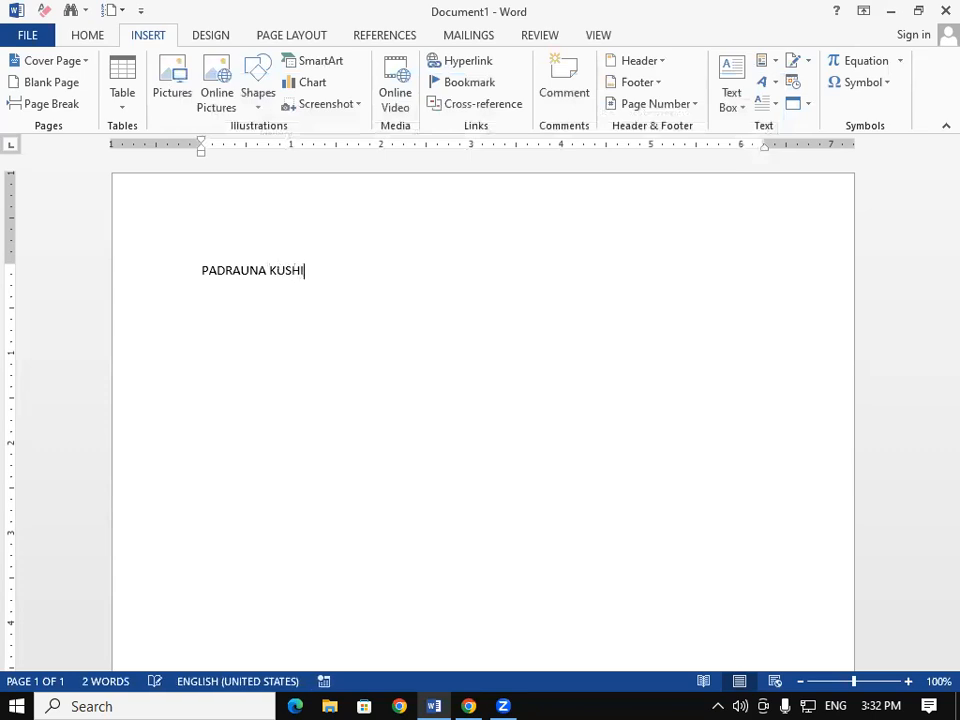
Step: Enlarge the heading to about 26 pt, append UP, and select the whole line
left_click_drag(350, 280, 202, 280)
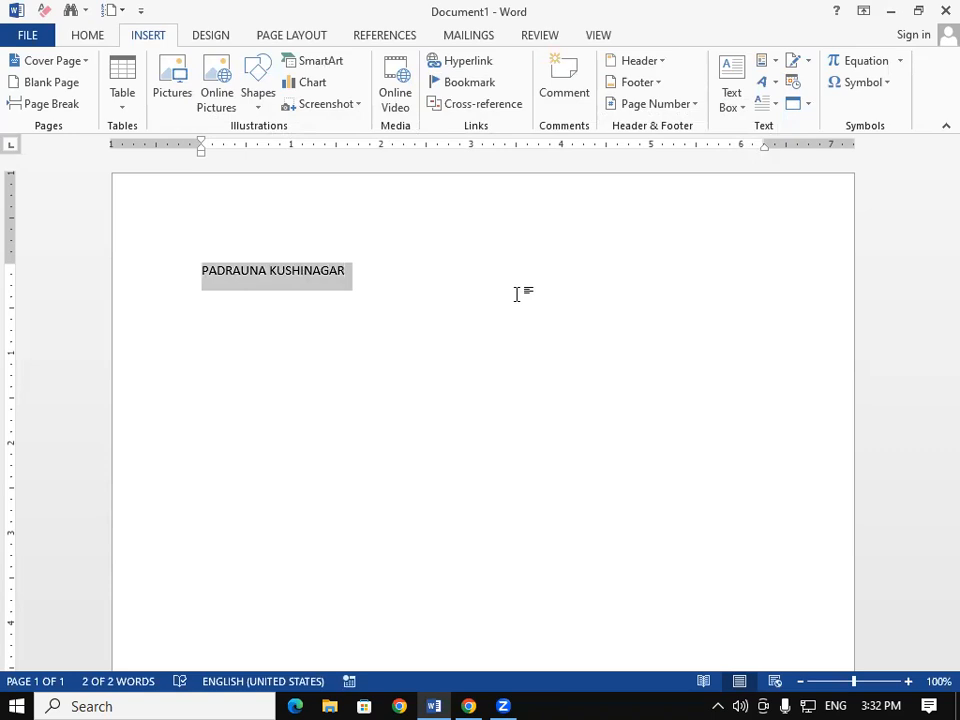
key("ctrl+shift+period")
key("ctrl+shift+period")
key("ctrl+shift+period")
key("ctrl+shift+period")
key("ctrl+shift+period")
key("ctrl+shift+period")
key("ctrl+shift+period")
key("ctrl+shift+period")
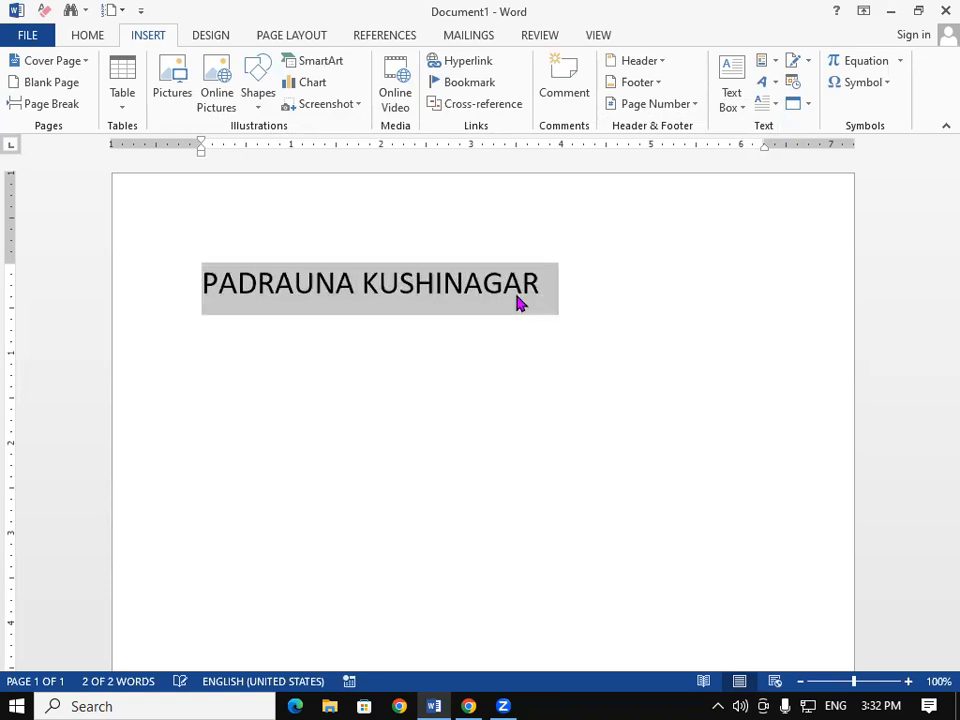
left_click(544, 298)
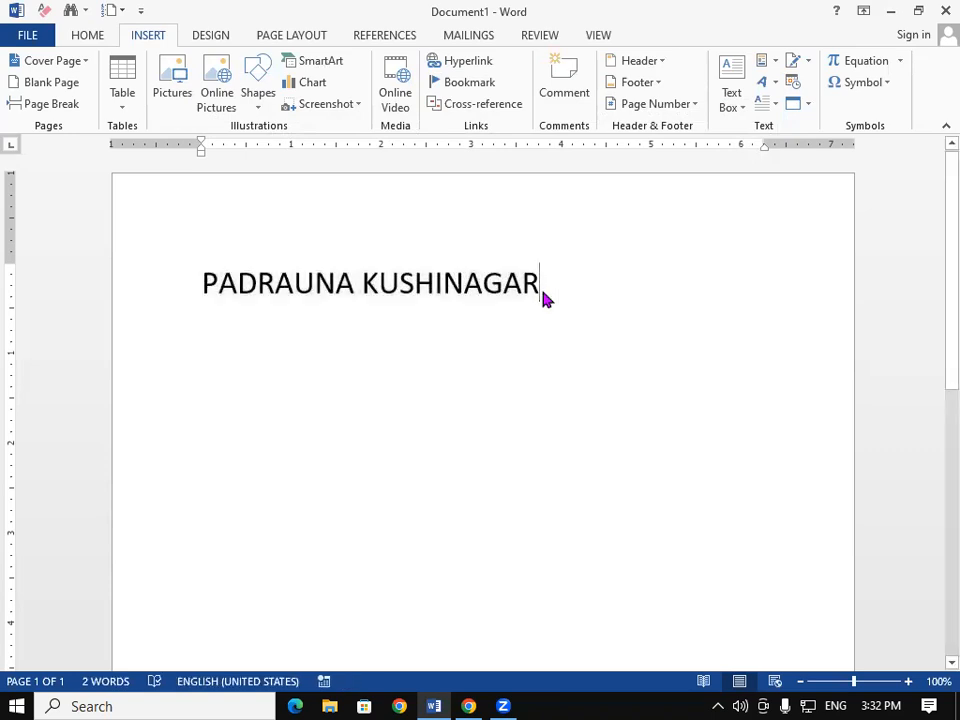
type("UP")
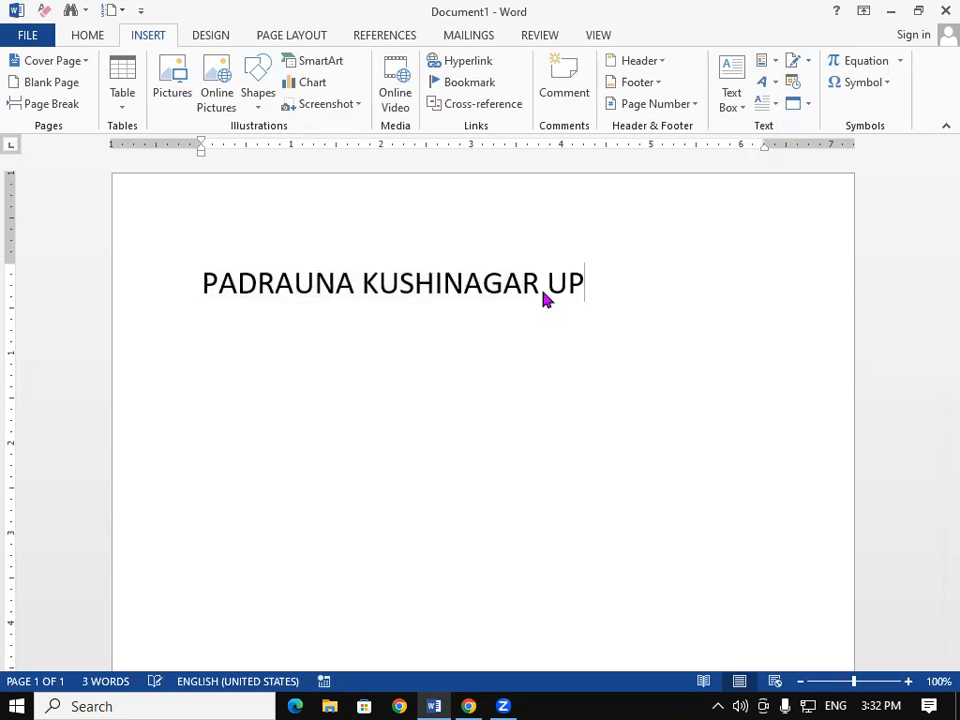
key("ctrl+a")
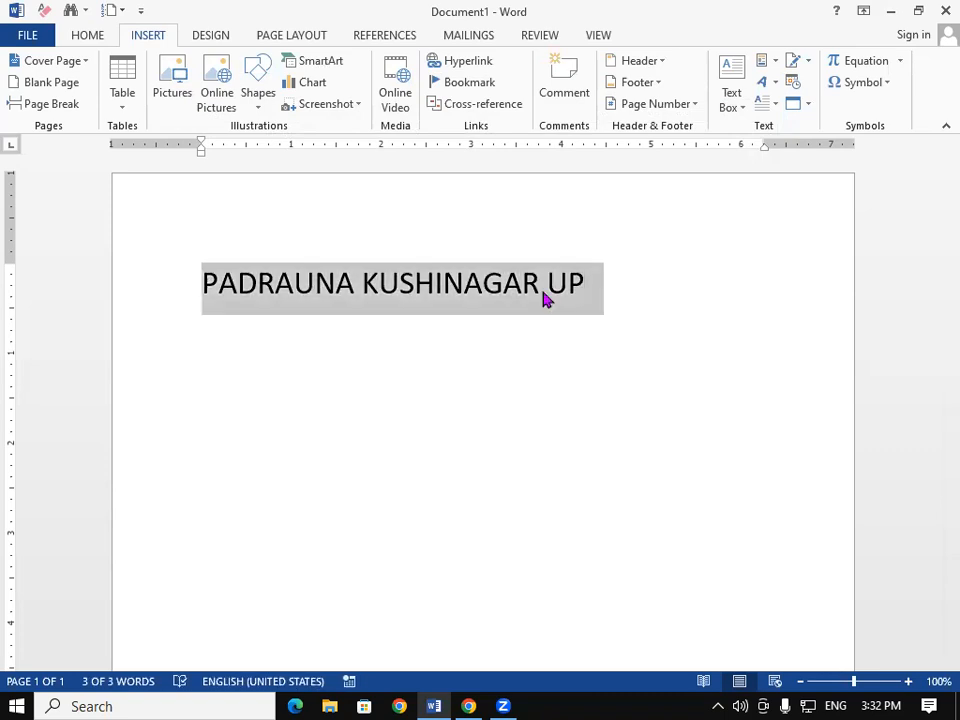
Step: Save the selected PADRAUNA KUSHINAGAR UP line to the AutoText gallery under the name GG
left_click(765, 64)
mouse_move(765, 92)
left_click(675, 90)
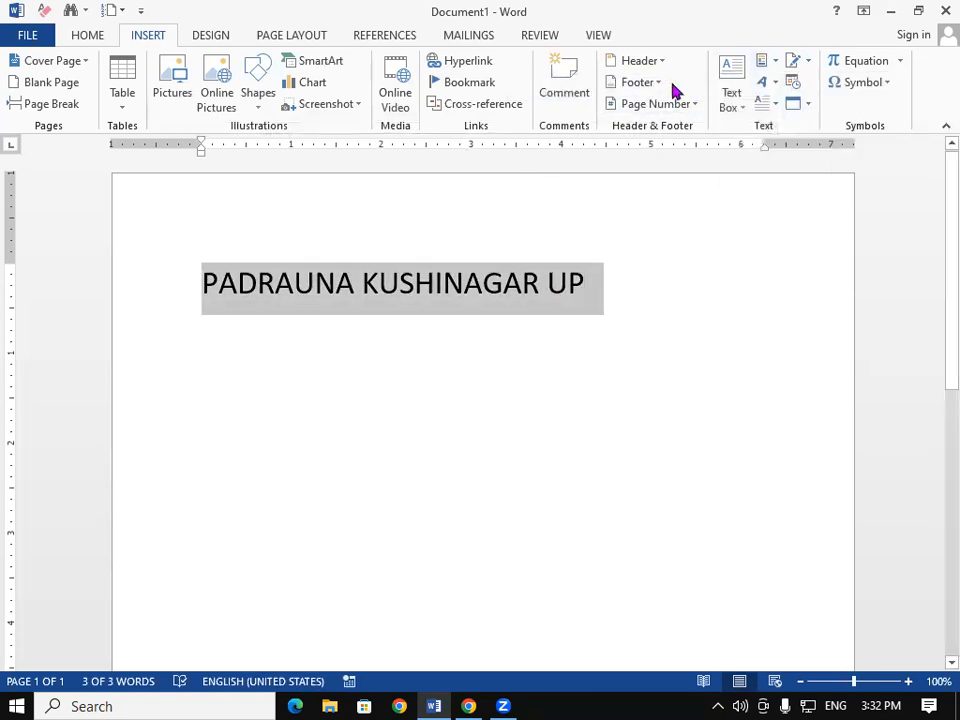
left_click(539, 260)
key("BackSpace")
key("BackSpace")
key("BackSpace")
key("BackSpace")
key("BackSpace")
key("BackSpace")
key("BackSpace")
key("BackSpace")
key("BackSpace")
key("BackSpace")
key("BackSpace")
key("BackSpace")
key("BackSpace")
key("BackSpace")
key("BackSpace")
key("BackSpace")
key("BackSpace")
key("BackSpace")
key("BackSpace")
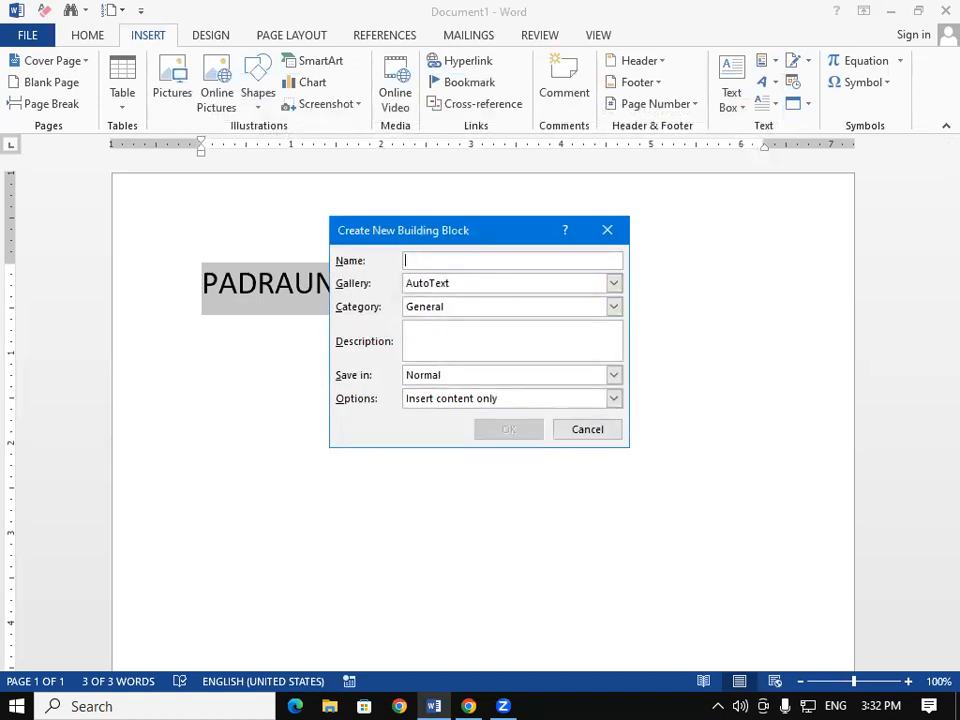
type("GGG")
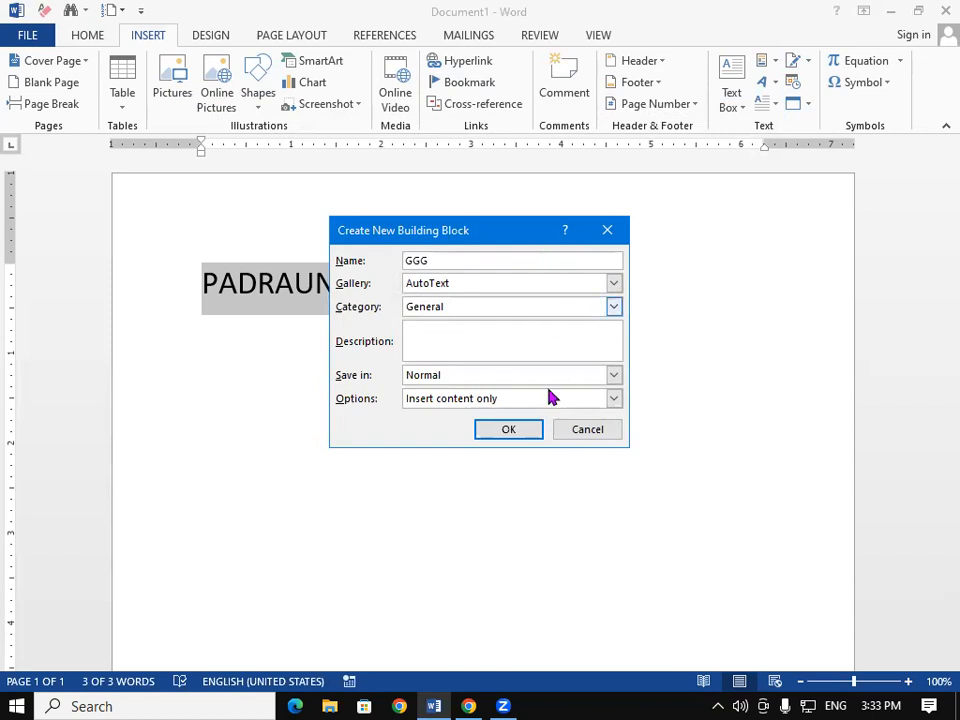
left_click(518, 432)
Step: Add a 'Ggit padrauna' test line below the heading, then erase all the page text
left_click(547, 403)
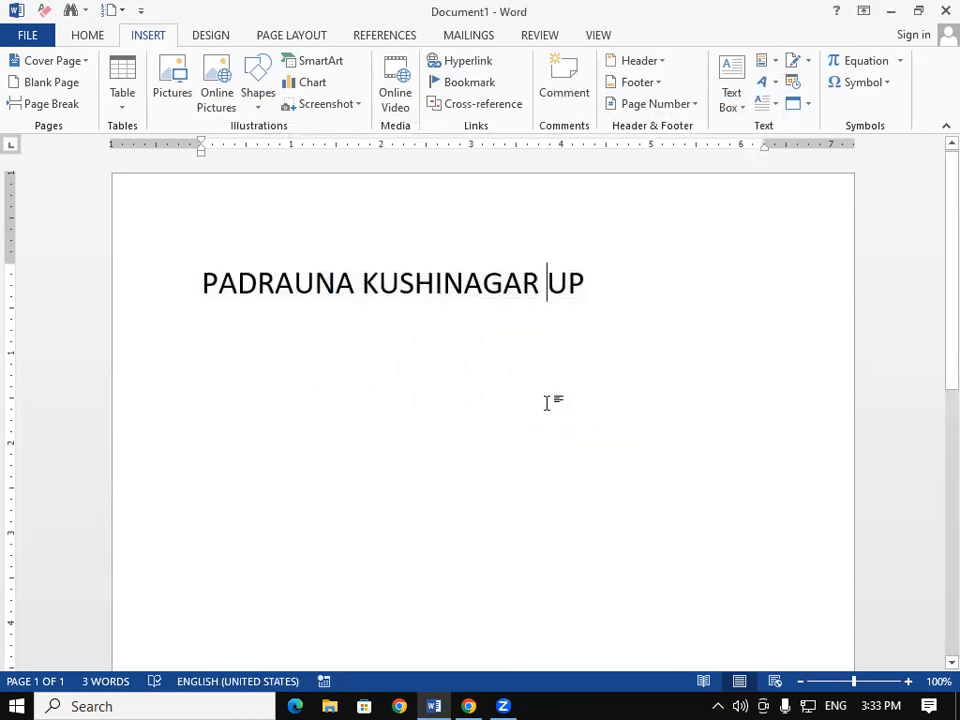
left_click(607, 266)
key("Return")
type("G")
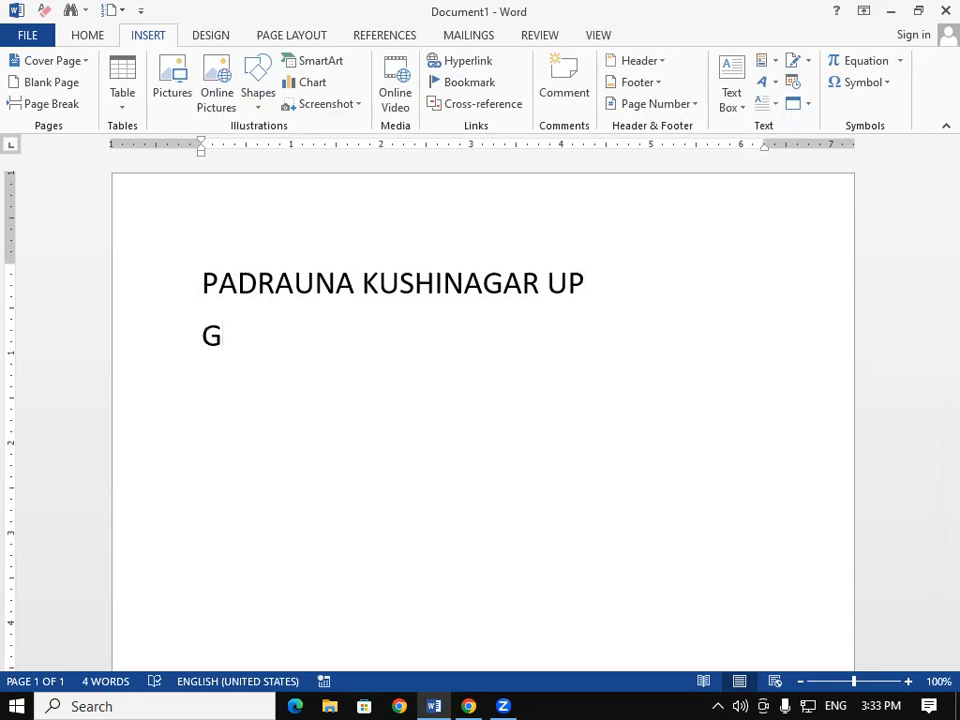
type("git padrauna")
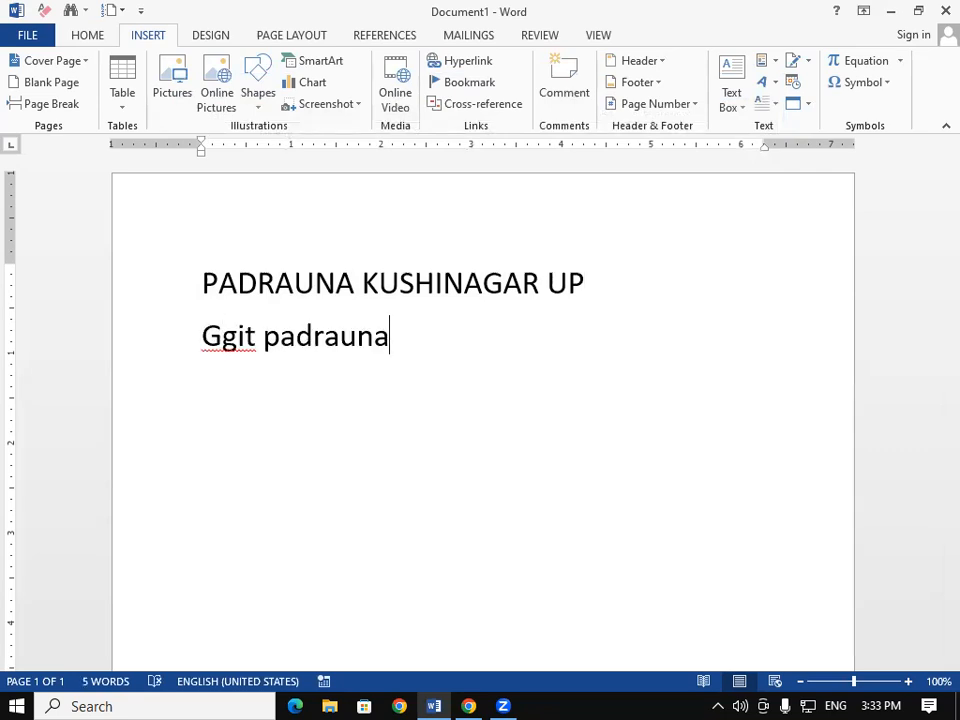
key("BackSpace")
key("BackSpace")
key("BackSpace")
key("BackSpace")
key("BackSpace")
key("BackSpace")
key("BackSpace")
key("BackSpace")
key("BackSpace")
key("BackSpace")
key("BackSpace")
key("BackSpace")
key("BackSpace")
key("BackSpace")
key("BackSpace")
key("BackSpace")
key("BackSpace")
key("BackSpace")
key("BackSpace")
key("BackSpace")
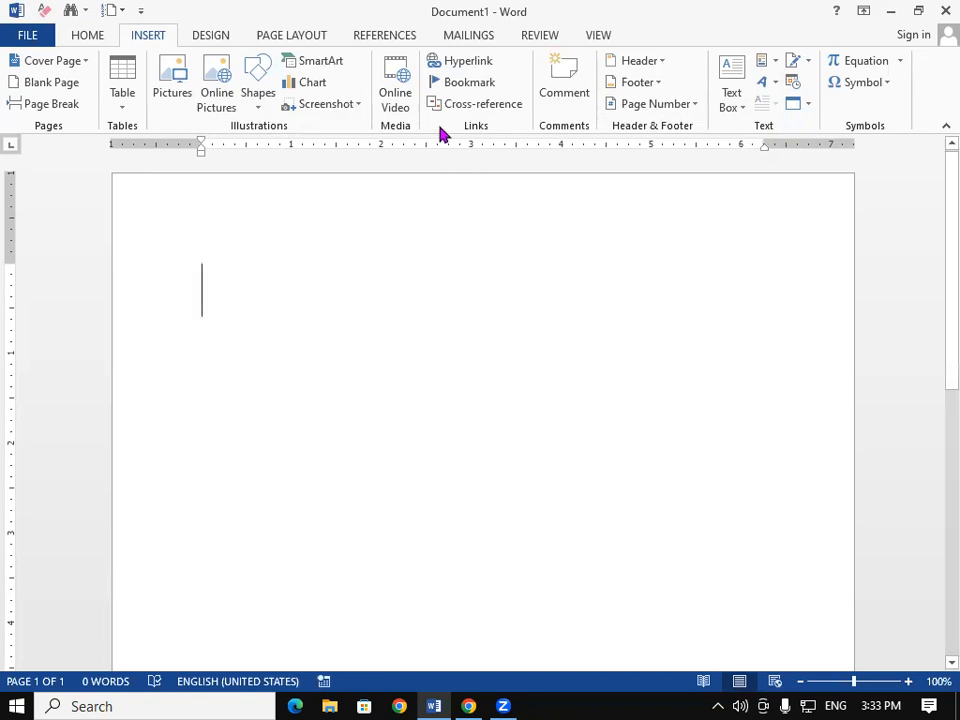
Step: Scroll the Cover Page gallery down from Austin toward the General section
left_click(72, 61)
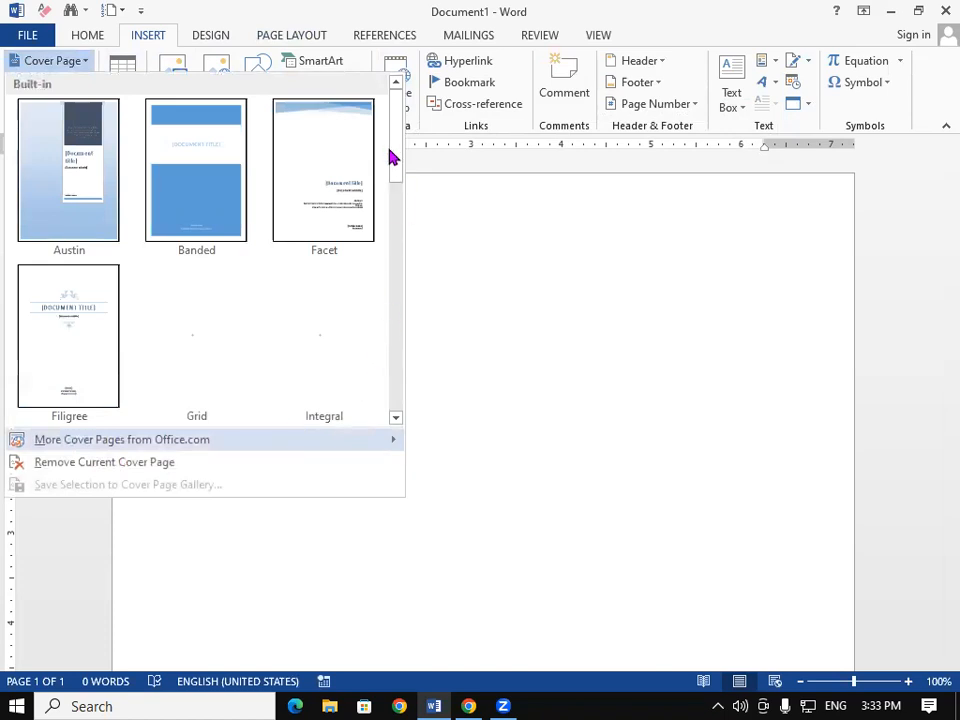
left_click_drag(397, 174, 392, 354)
scroll(398, 231, "down", 2)
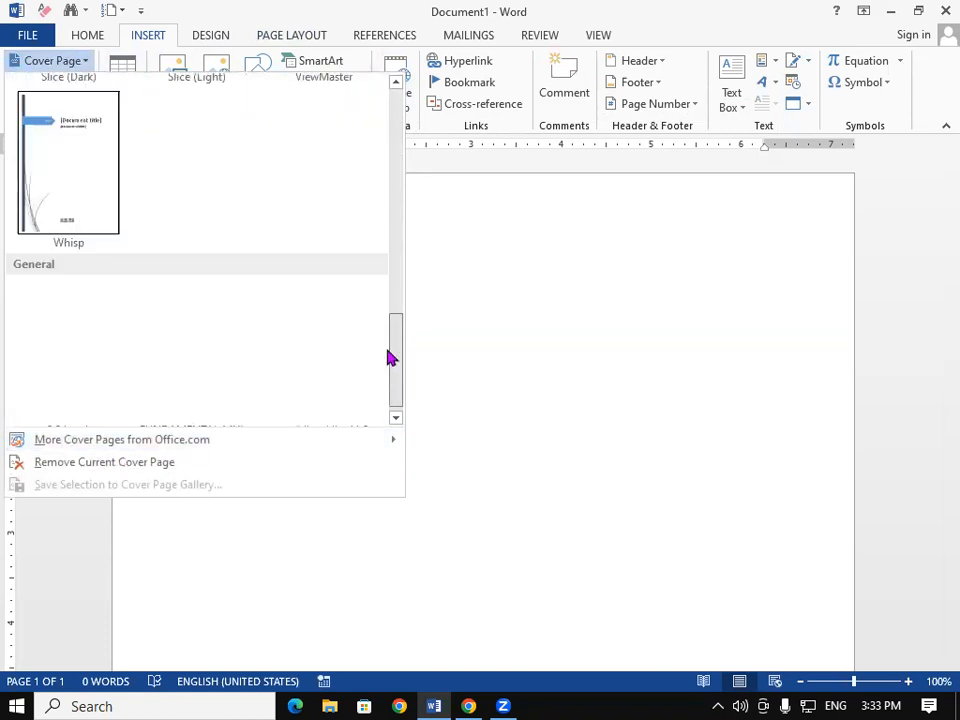
Step: Generate sample paragraphs with =RAND() and shrink all the text to 20 pt
left_click(623, 386)
type("=")
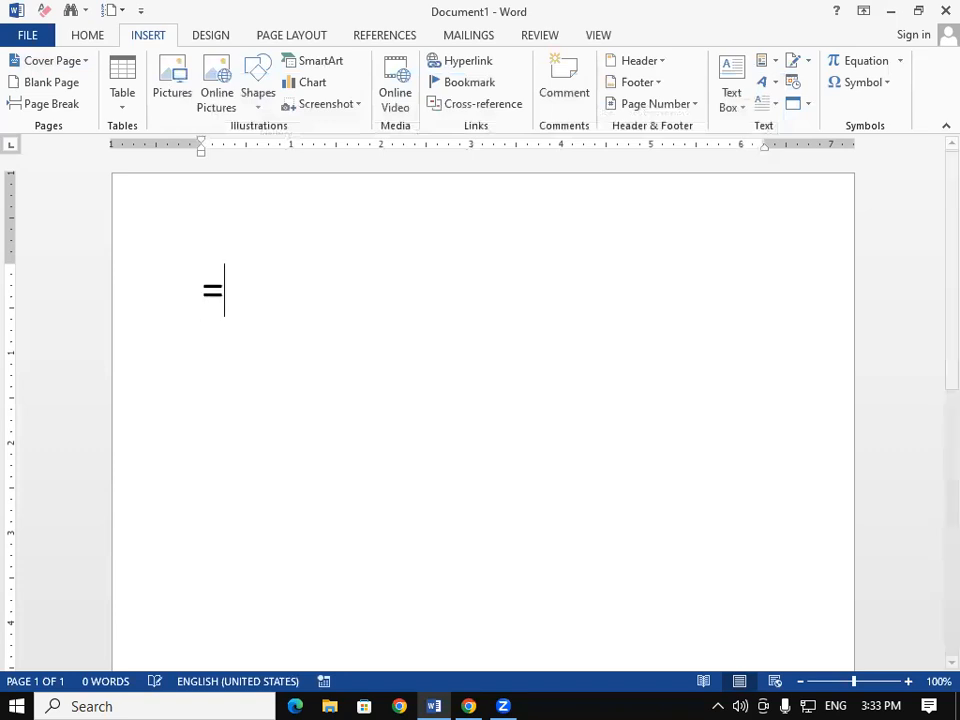
type("RAND()")
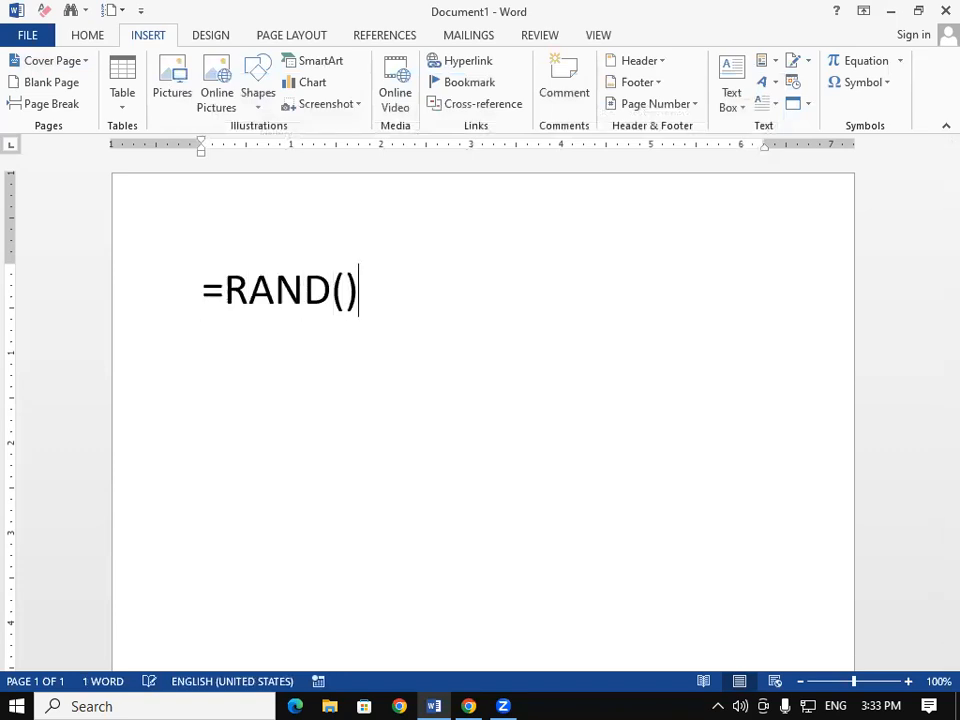
key("Return")
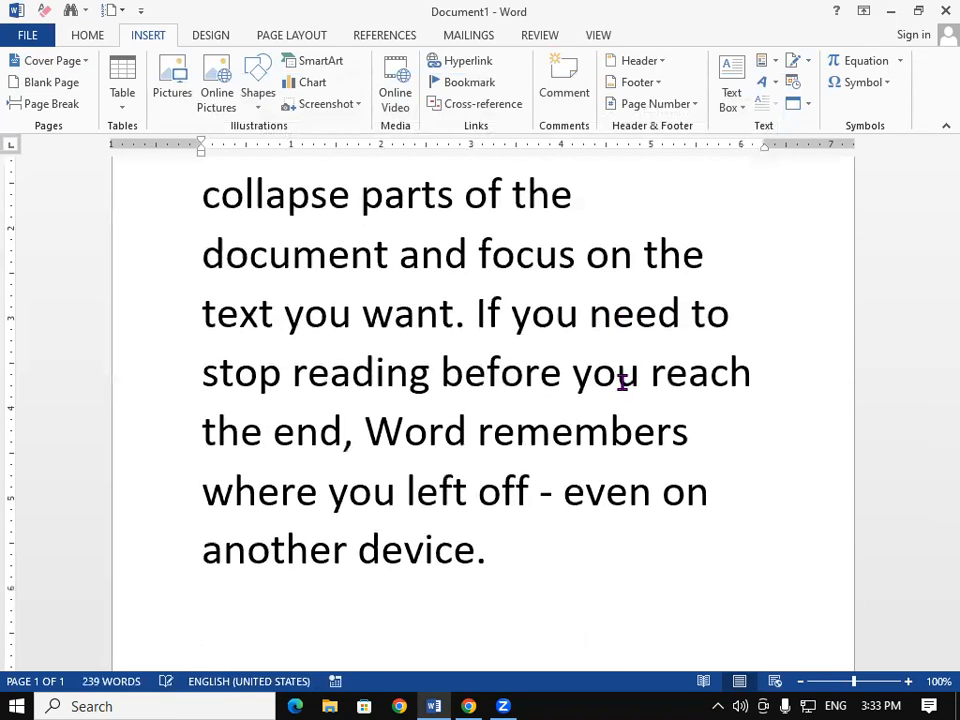
key("ctrl+a")
key("ctrl+shift+comma")
key("ctrl+shift+comma")
key("ctrl+shift+comma")
key("ctrl+shift+comma")
key("ctrl+shift+comma")
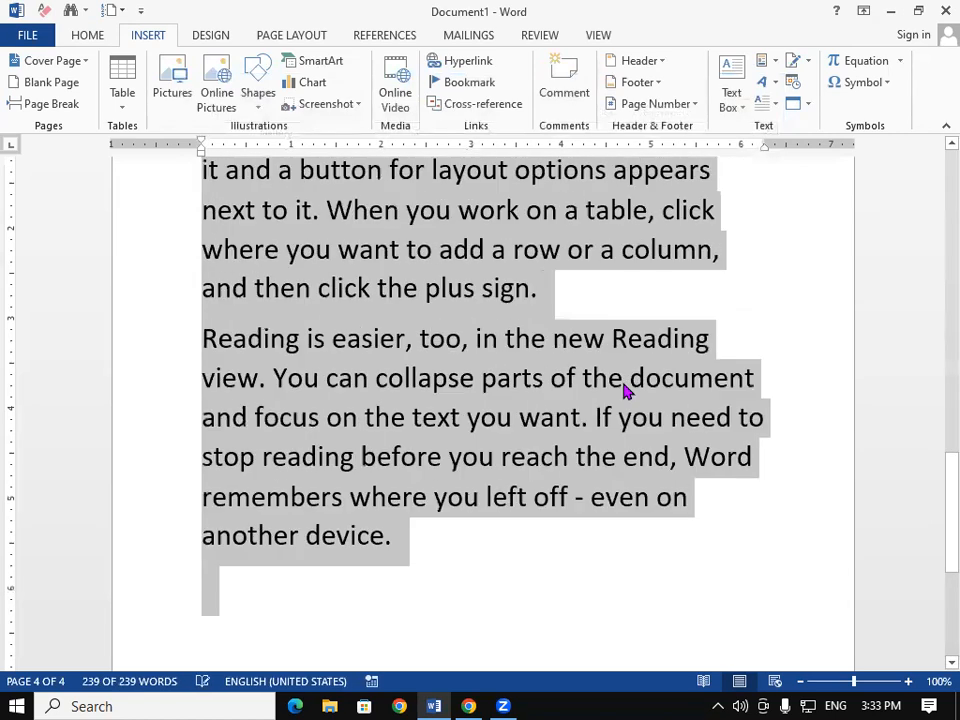
left_click_drag(935, 537, 935, 302)
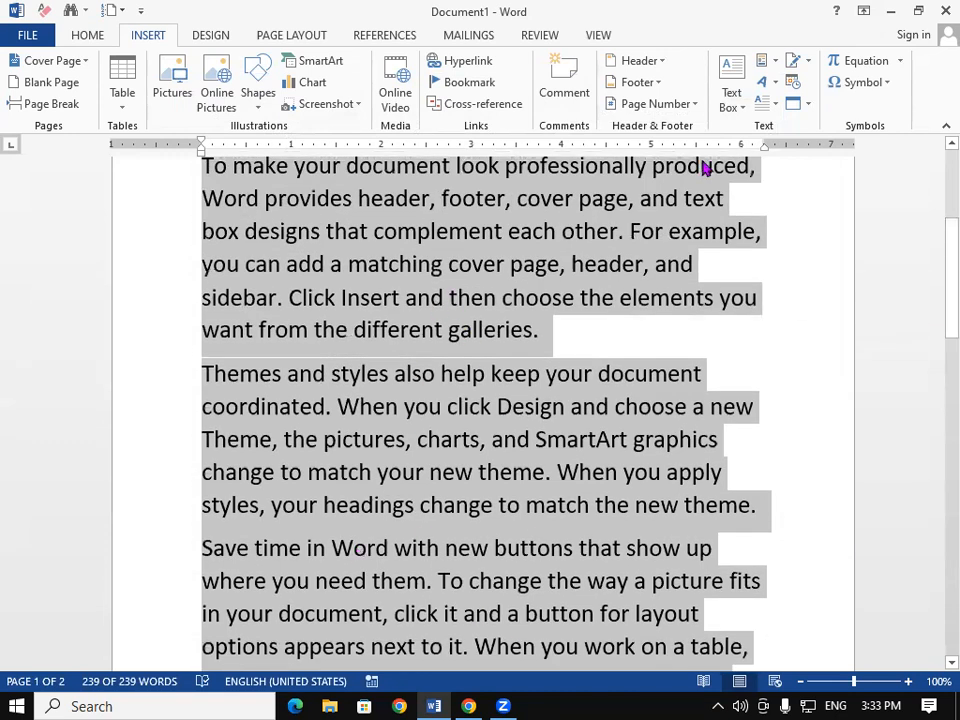
Step: Save the selected sample paragraphs to the AutoText gallery as REDYMADE TEXT
left_click(766, 66)
mouse_move(800, 95)
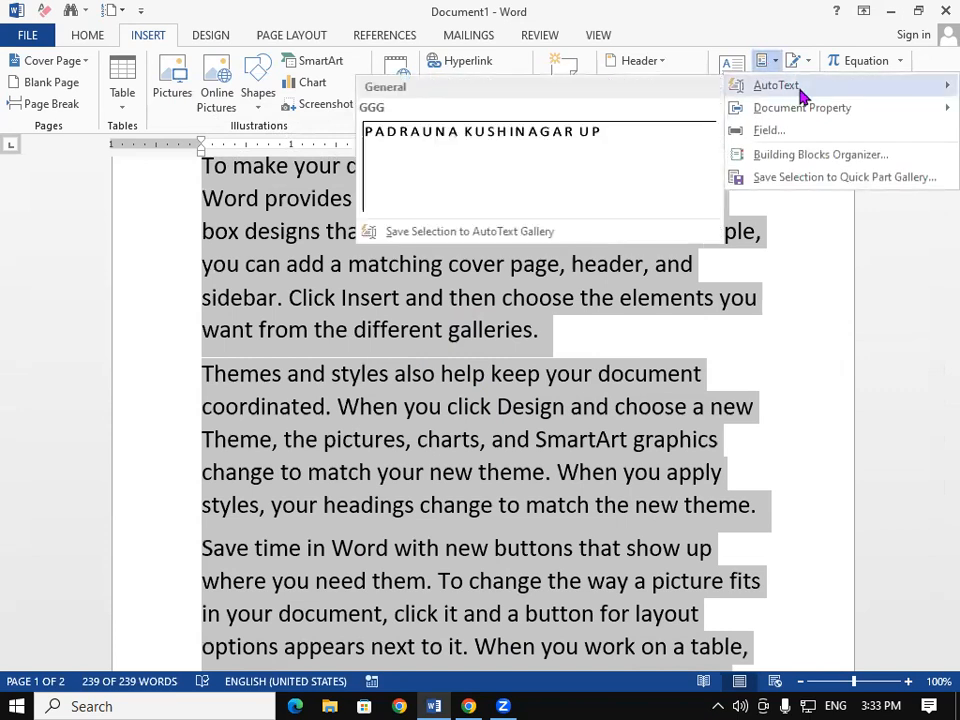
left_click(490, 230)
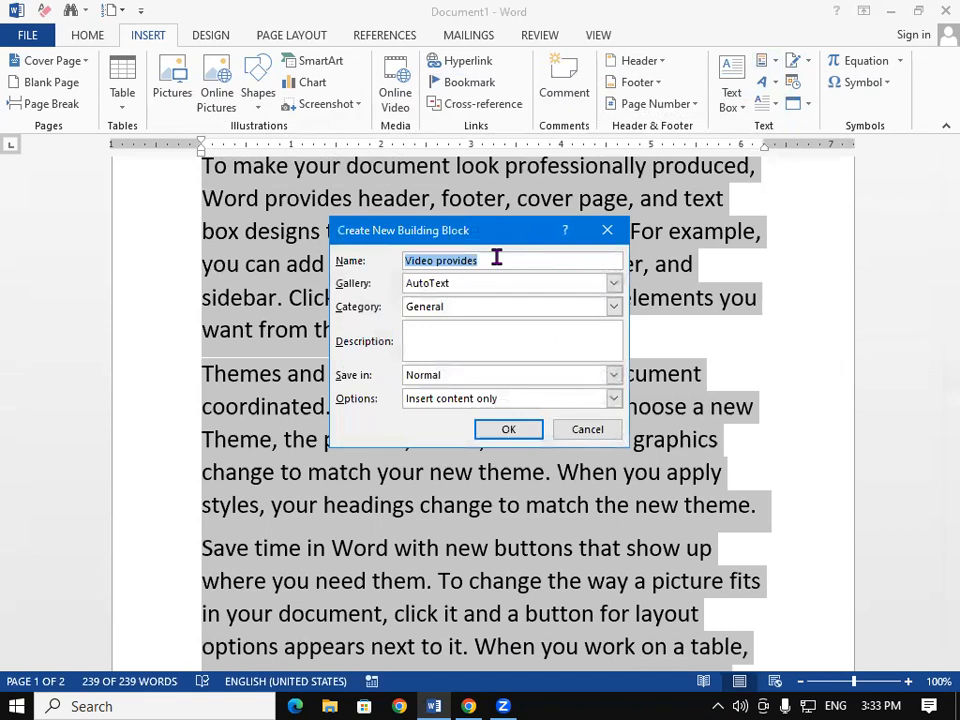
type("REDYMADE TEXT")
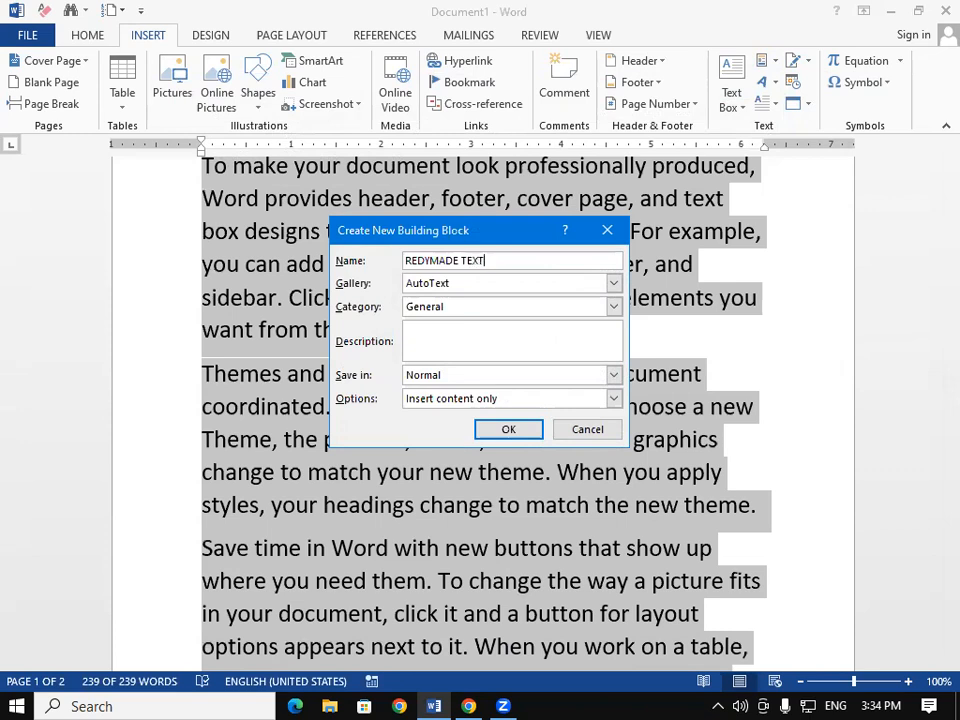
left_click(527, 436)
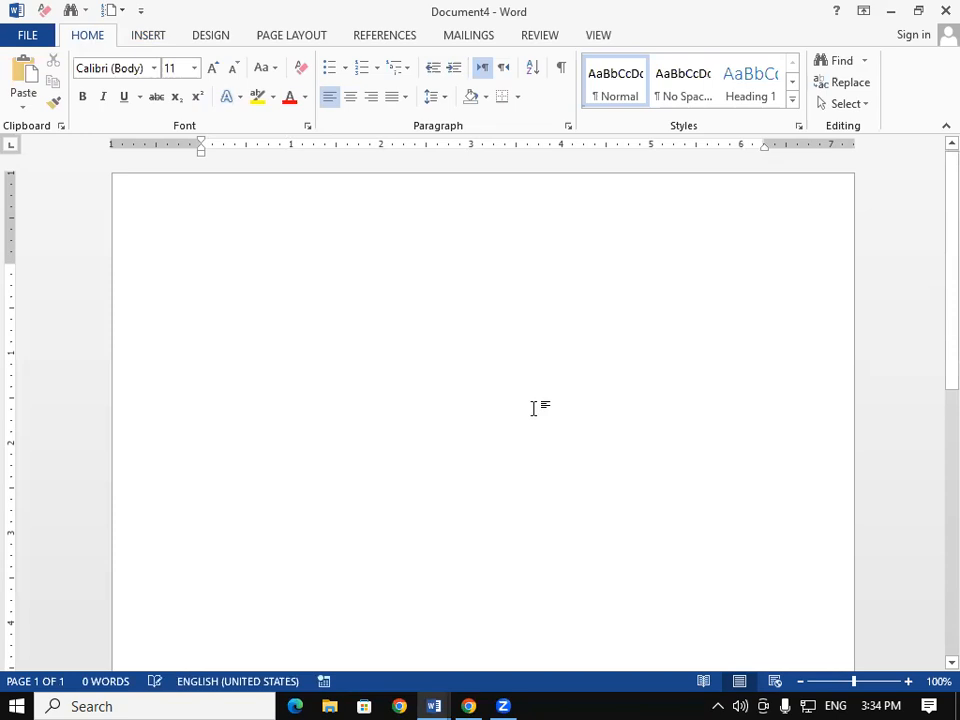
Step: Insert the REDYMADE TEXT AutoText entry into the blank Document4
left_click(155, 35)
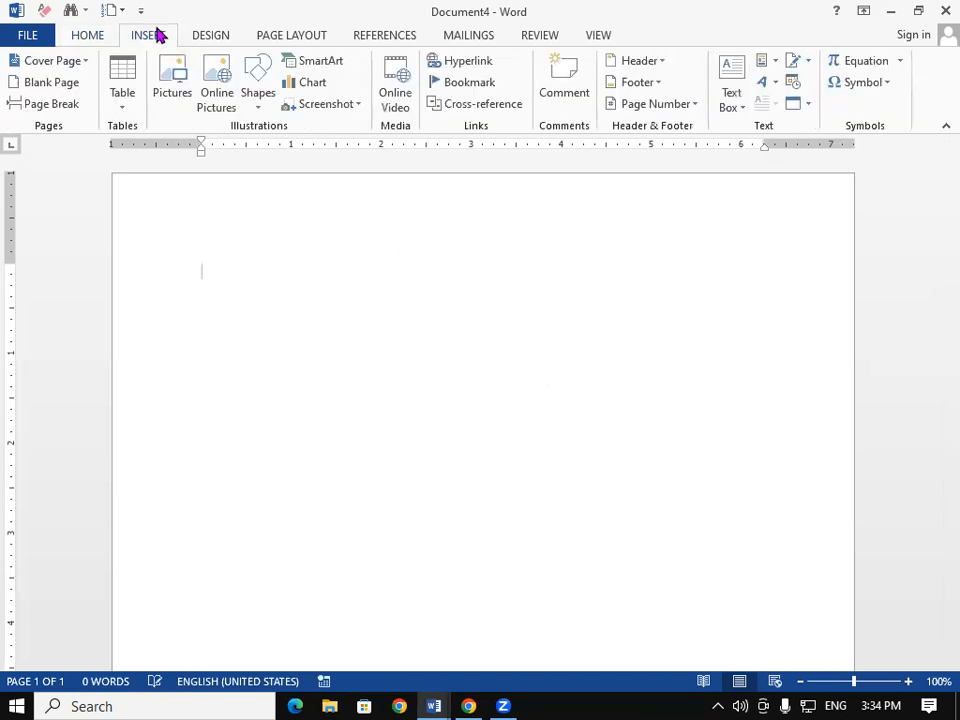
left_click(769, 64)
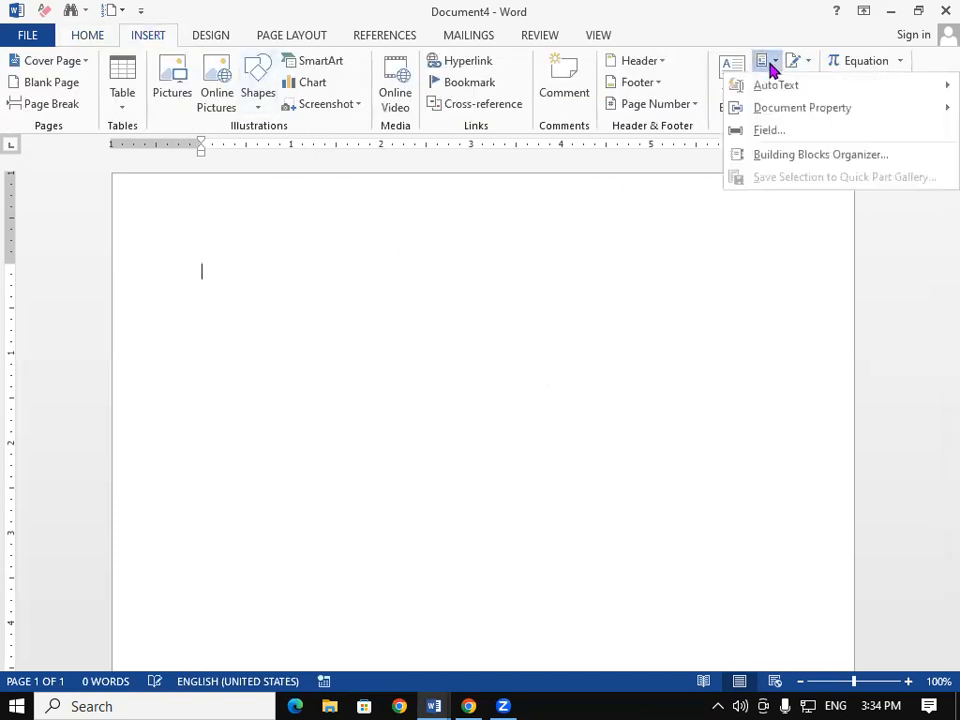
mouse_move(788, 92)
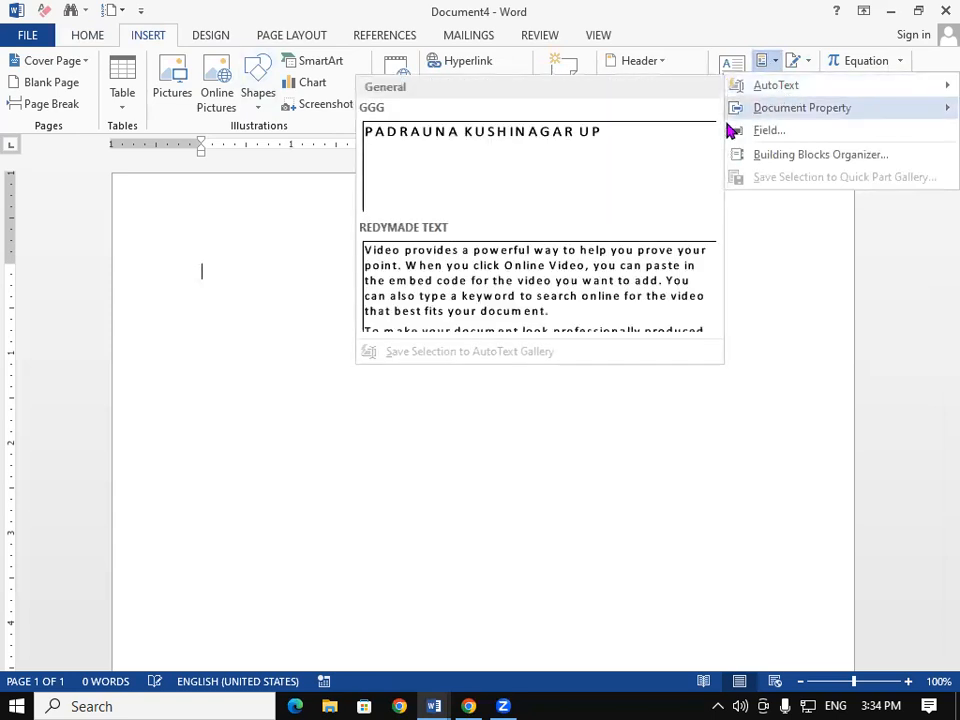
left_click(462, 303)
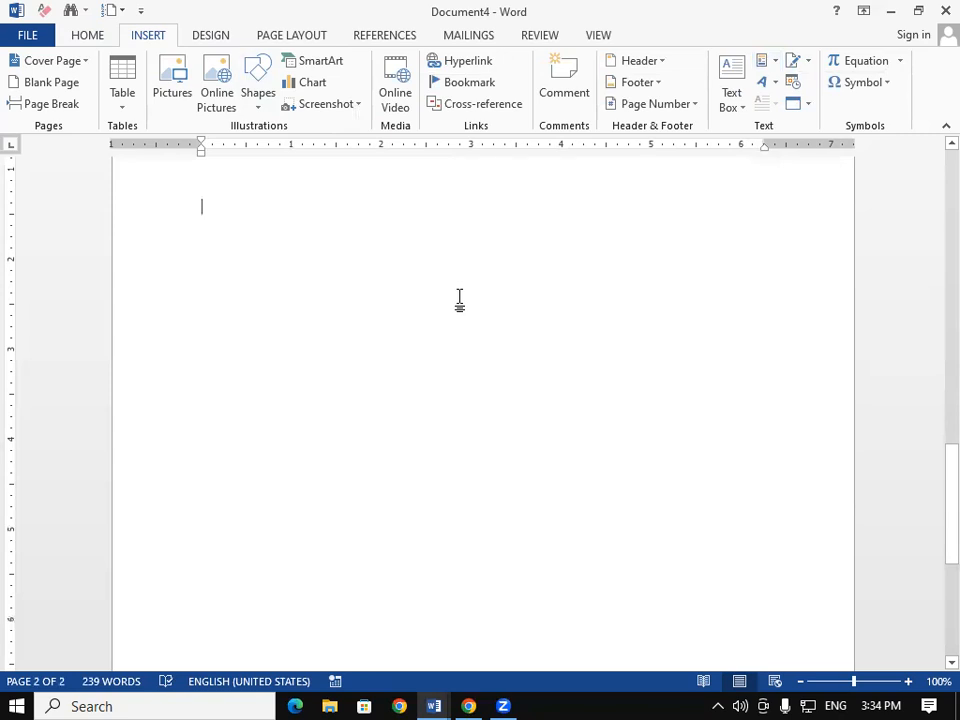
Step: Select the first paragraph, glance at Quick Parts without inserting, and start a new blank document
left_click_drag(932, 499, 906, 165)
left_click_drag(196, 273, 369, 413)
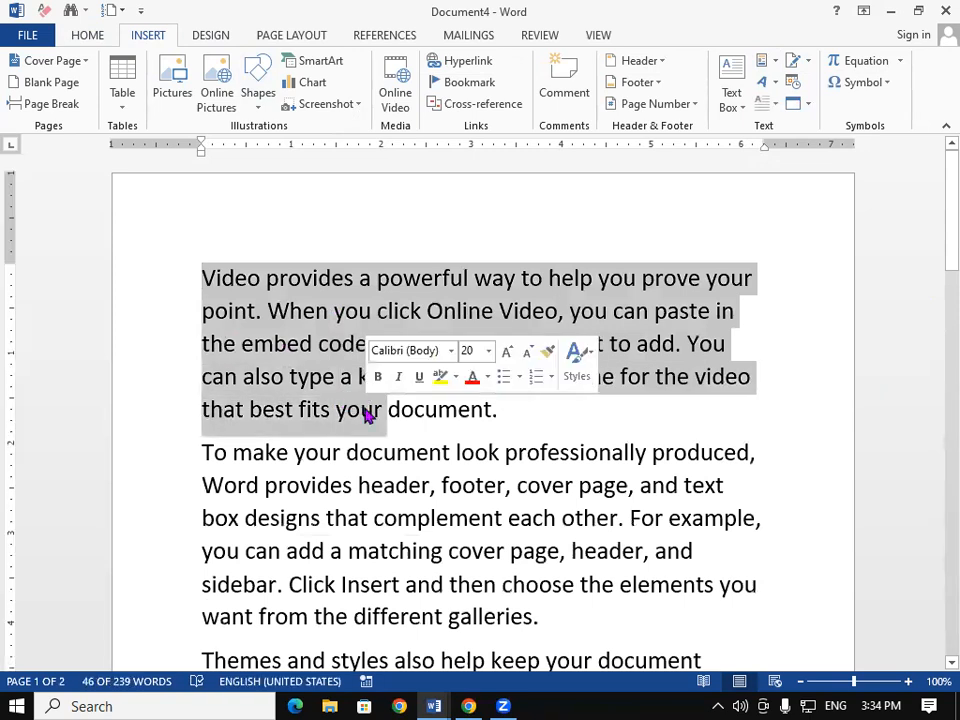
left_click(763, 60)
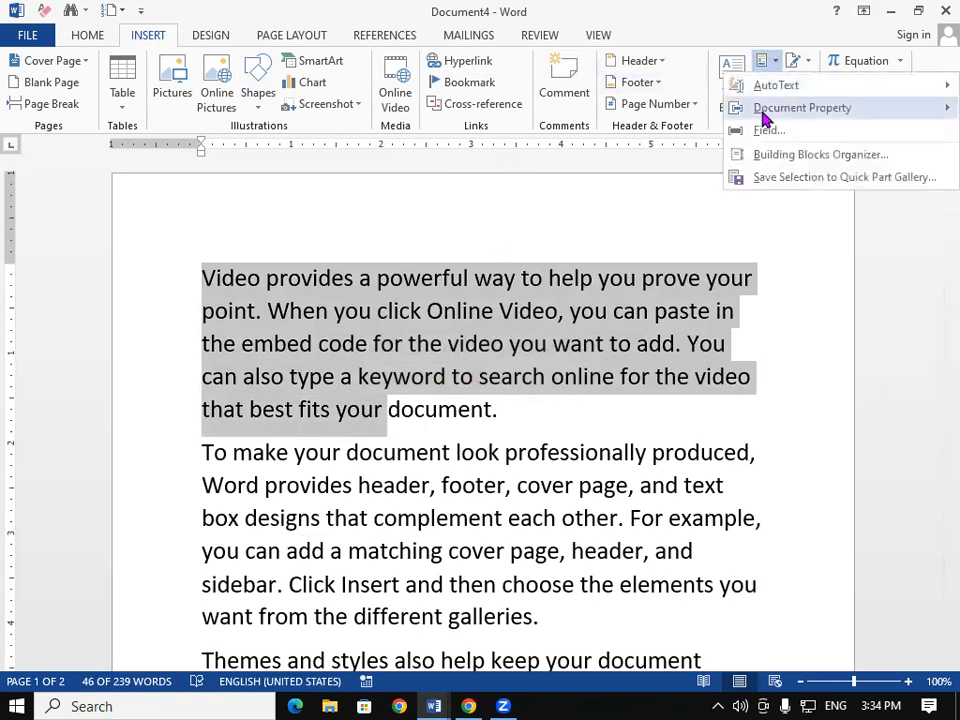
left_click(403, 343)
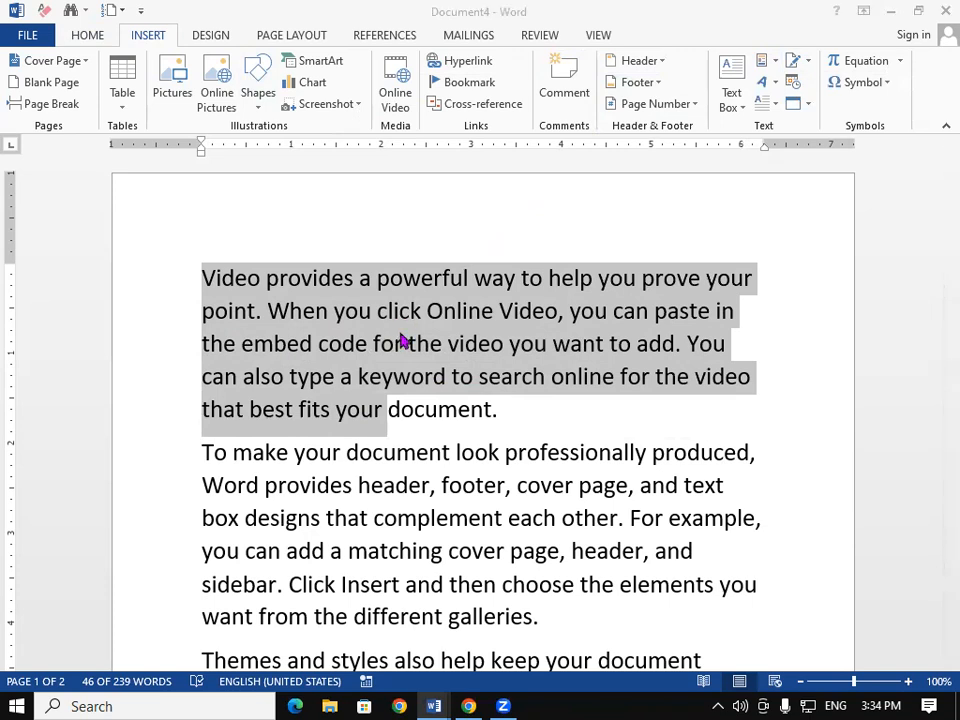
key("ctrl+n")
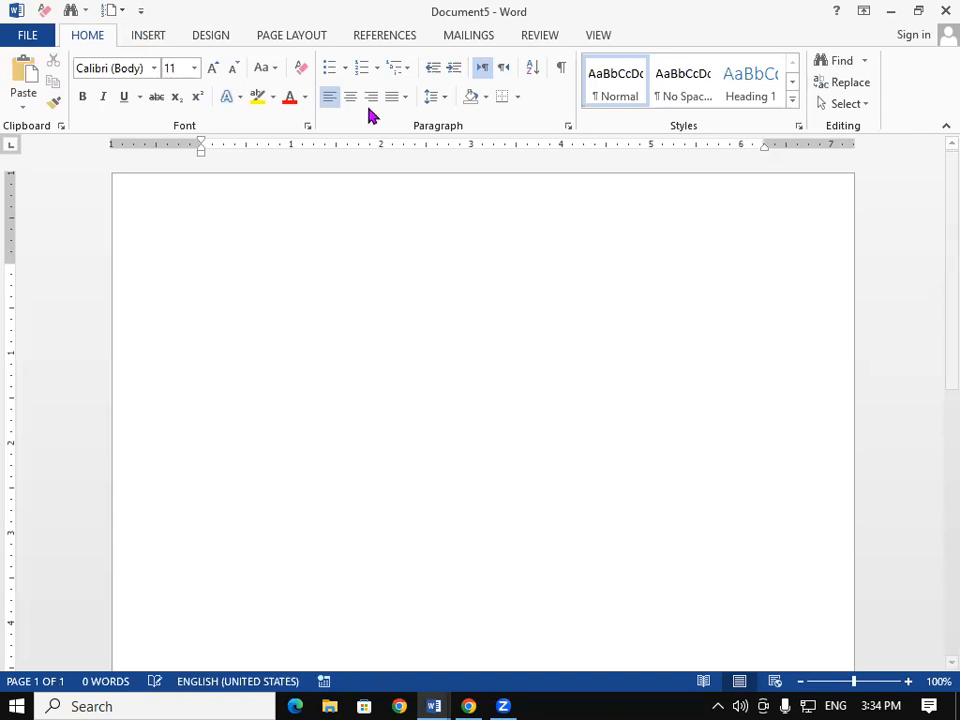
left_click(155, 36)
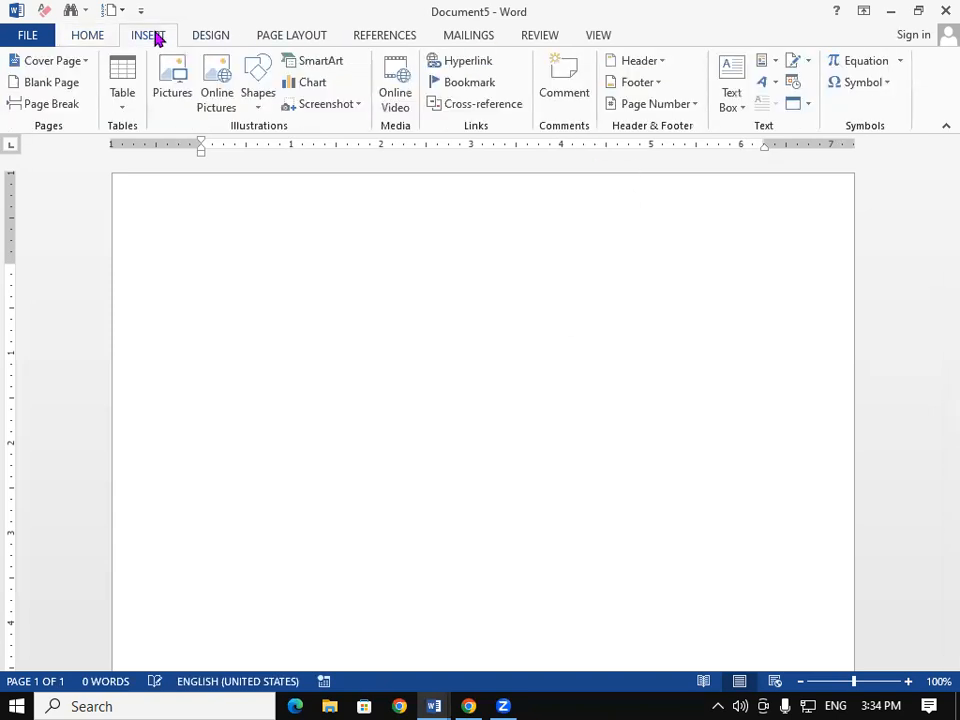
left_click(773, 65)
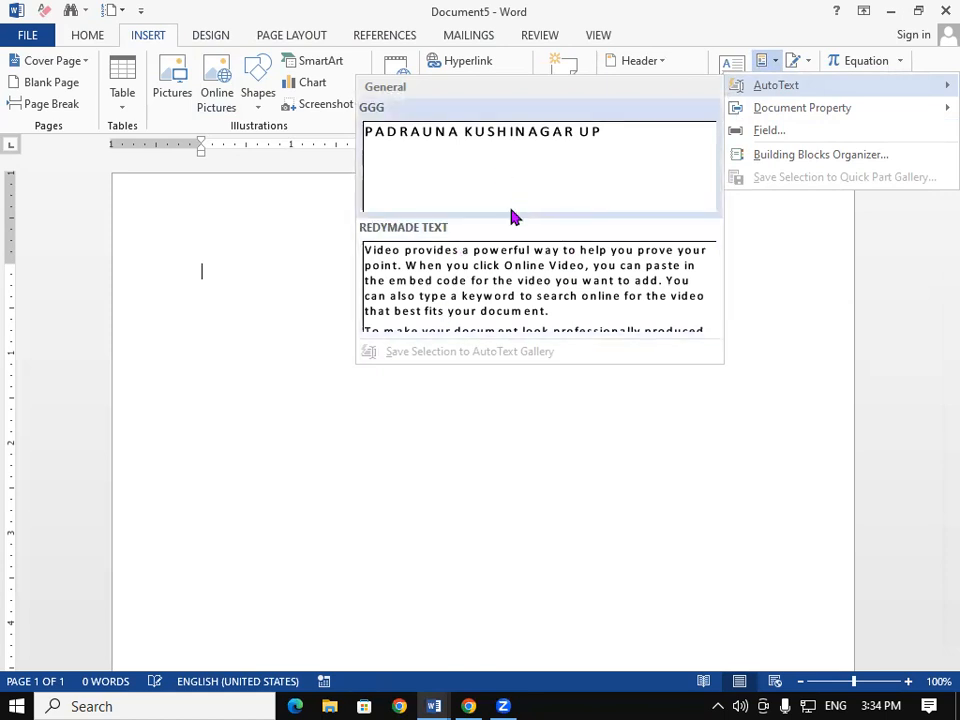
left_click(498, 286)
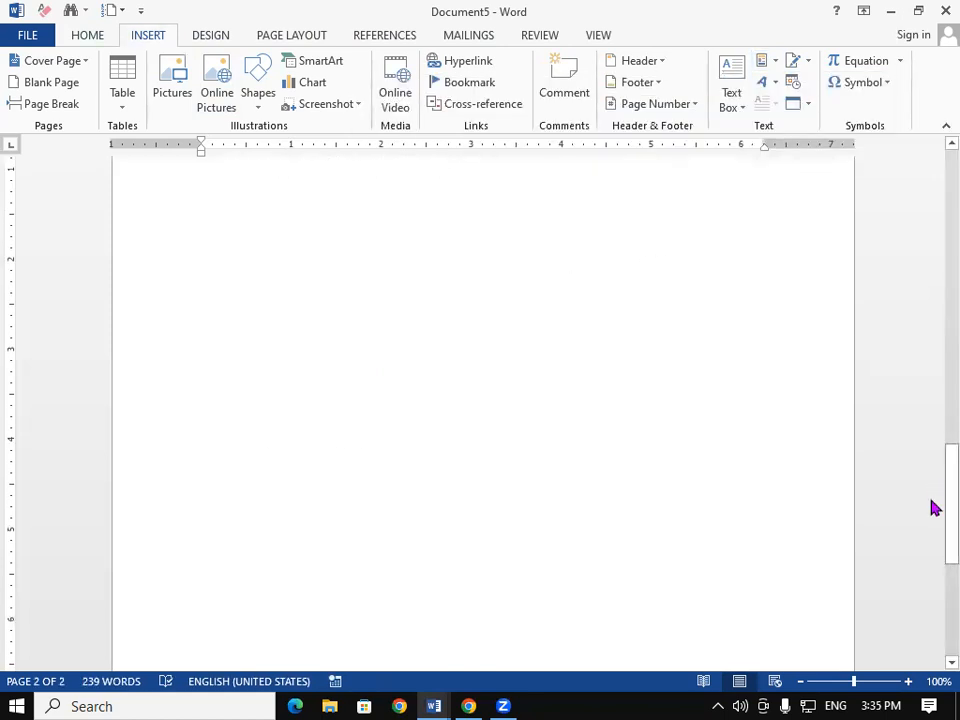
left_click_drag(930, 508, 934, 218)
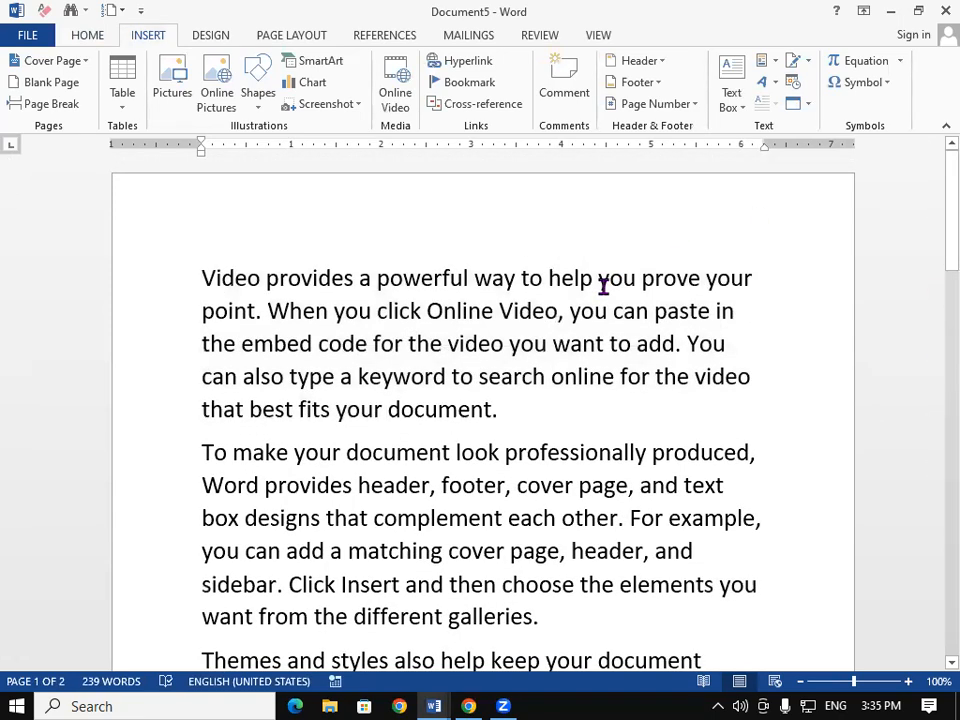
key("ctrl+a")
key("Delete")
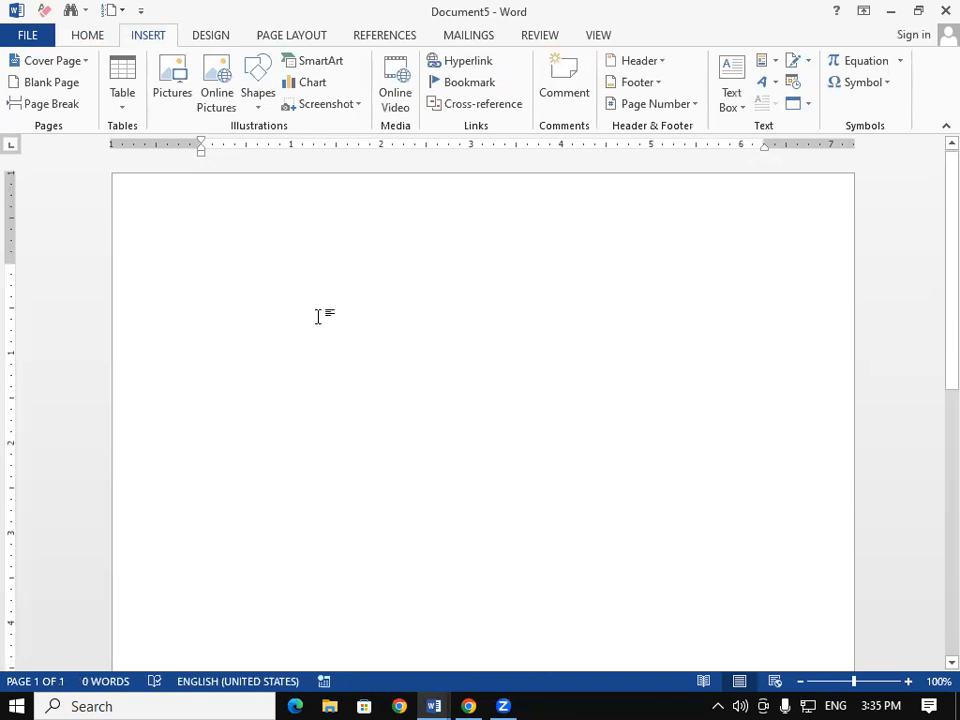
Step: Type the test line 'REDYMADEgit padrauna' and paste git padrauna twice more
type("REDY")
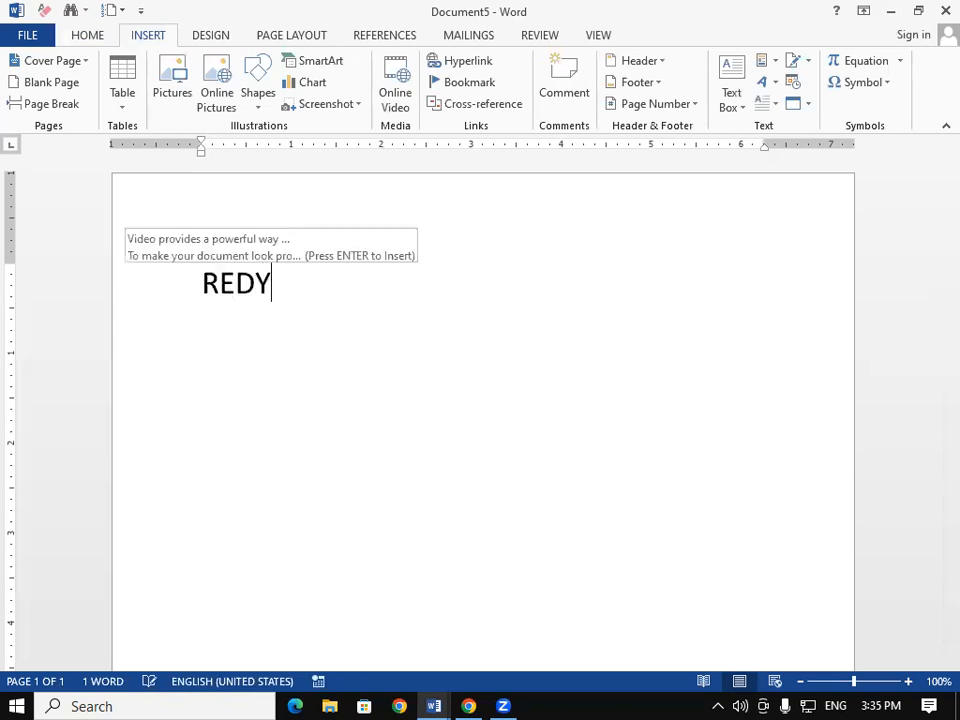
type("MADEgit padrauna")
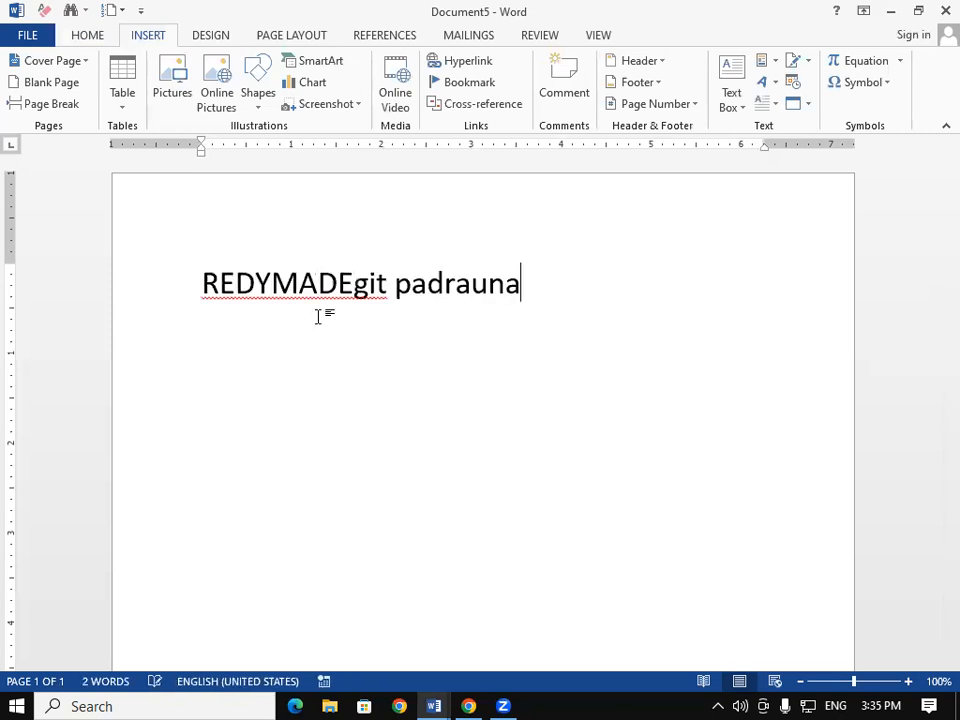
key("ctrl+v")
key("ctrl+v")
key("ctrl+v")
key("ctrl+v")
key("ctrl+v")
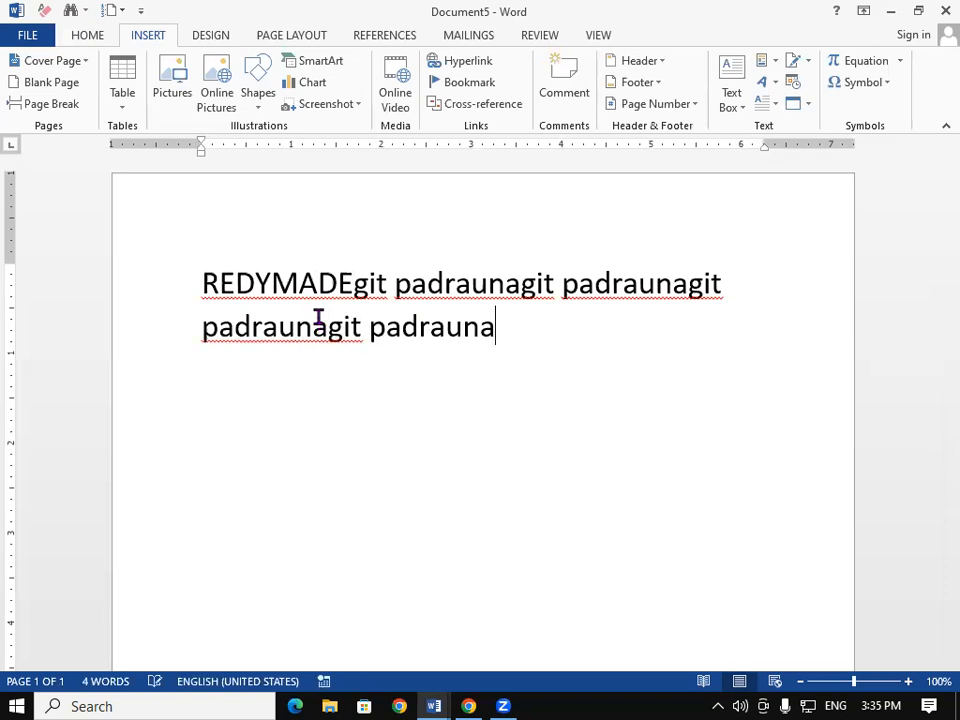
key("ctrl+v")
key("ctrl+v")
key("ctrl+v")
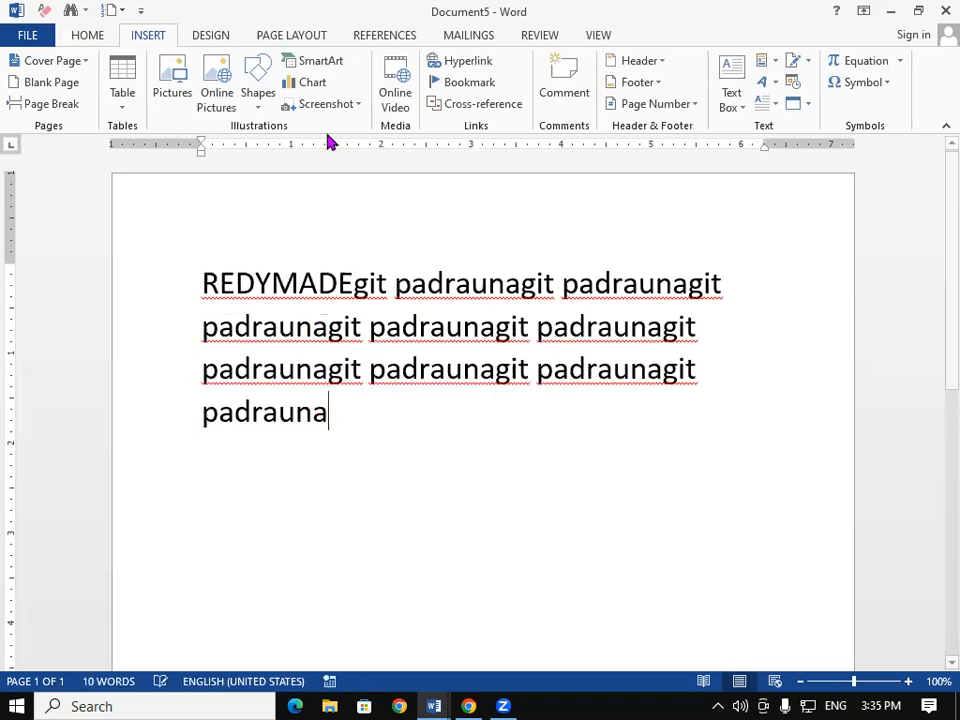
Step: Delete the hdn and Macro1 macros from the Macros list, confirming each
left_click(88, 38)
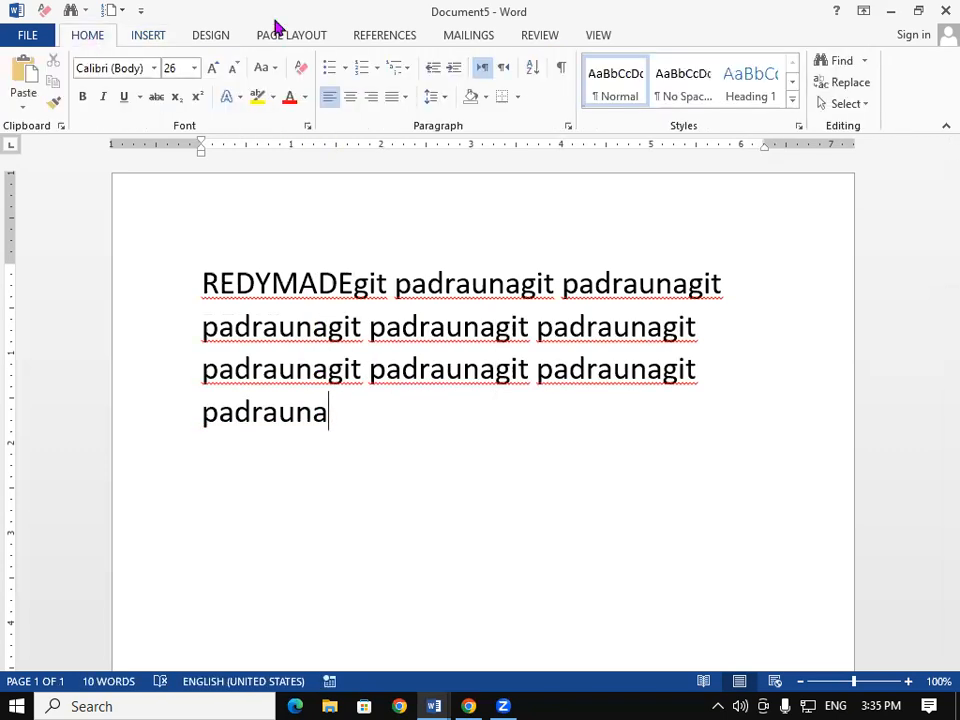
left_click(592, 40)
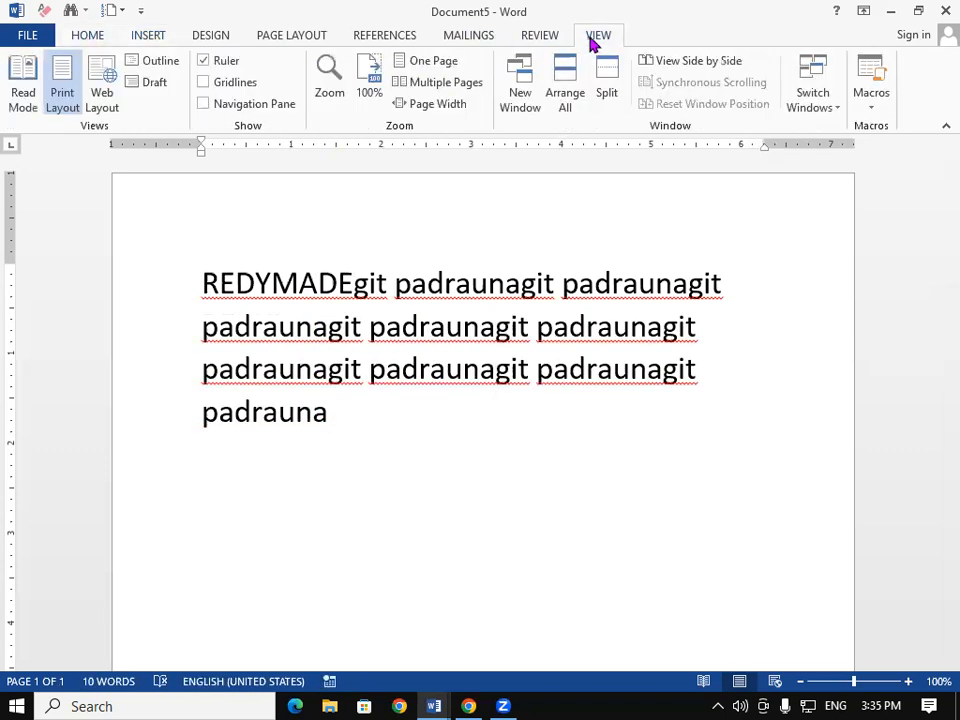
left_click(872, 103)
left_click(848, 131)
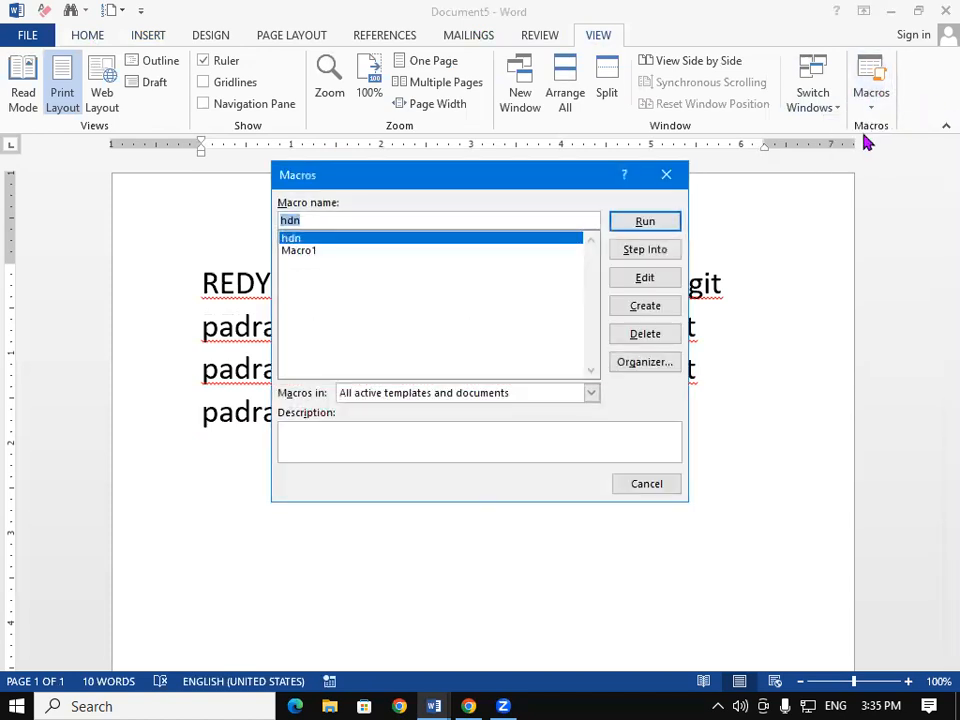
left_click(647, 340)
left_click(440, 408)
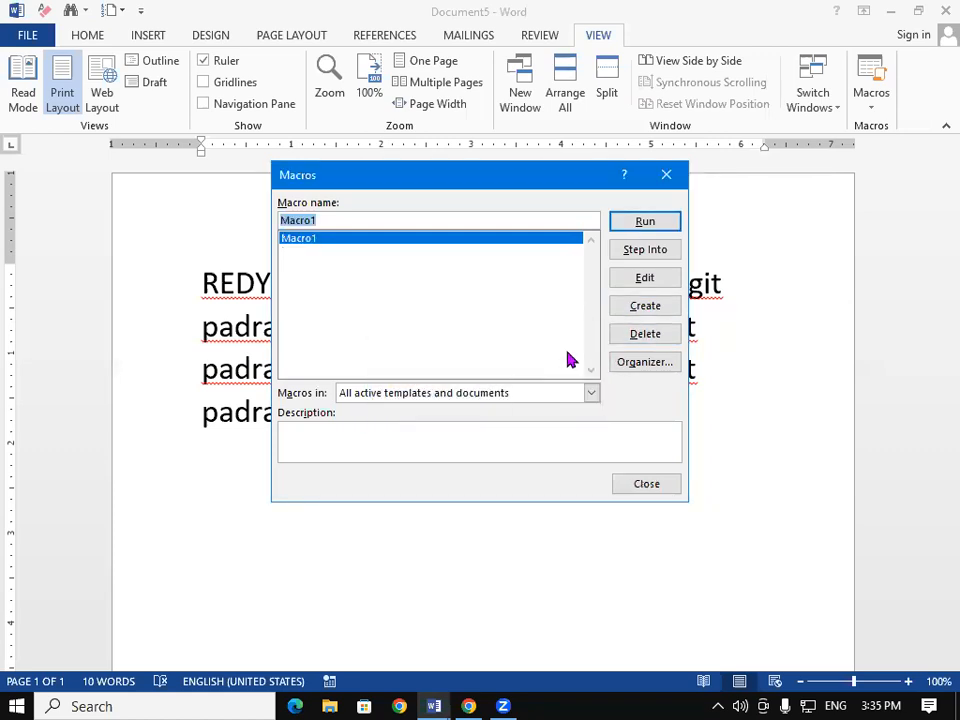
left_click(660, 340)
left_click(452, 409)
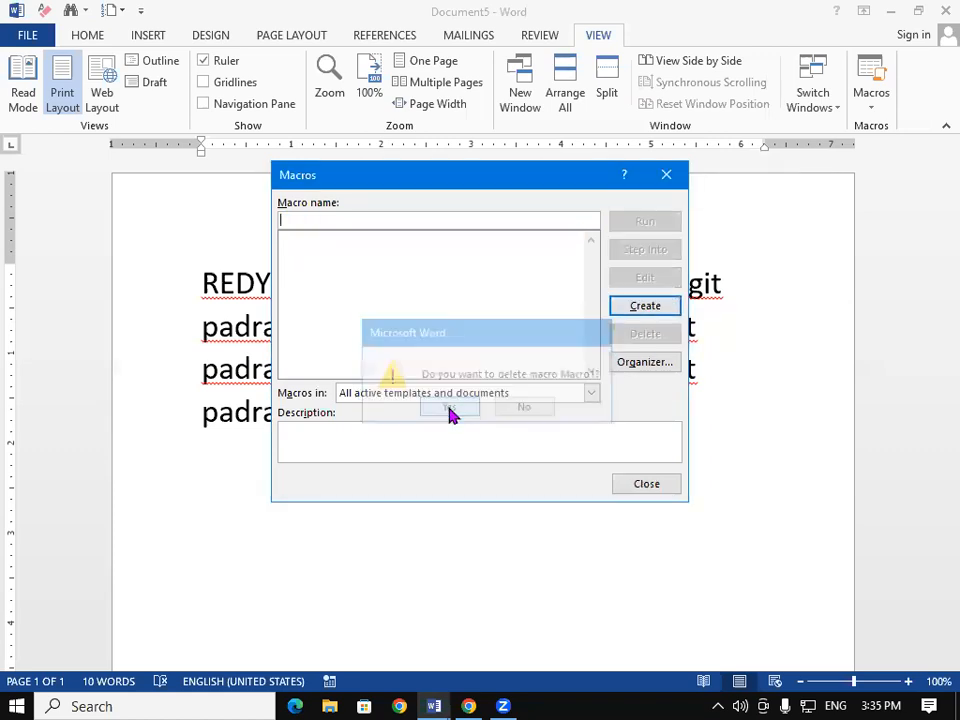
left_click(666, 175)
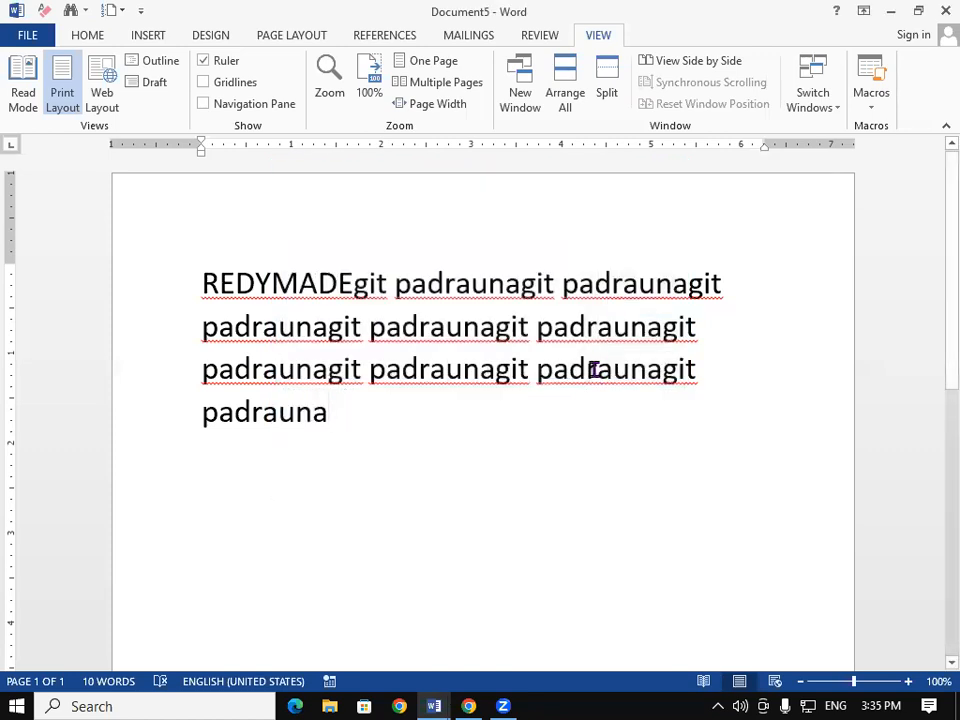
Step: In a new document, insert the REDYMADE AutoText entry, then delete all the inserted text
key("ctrl+n")
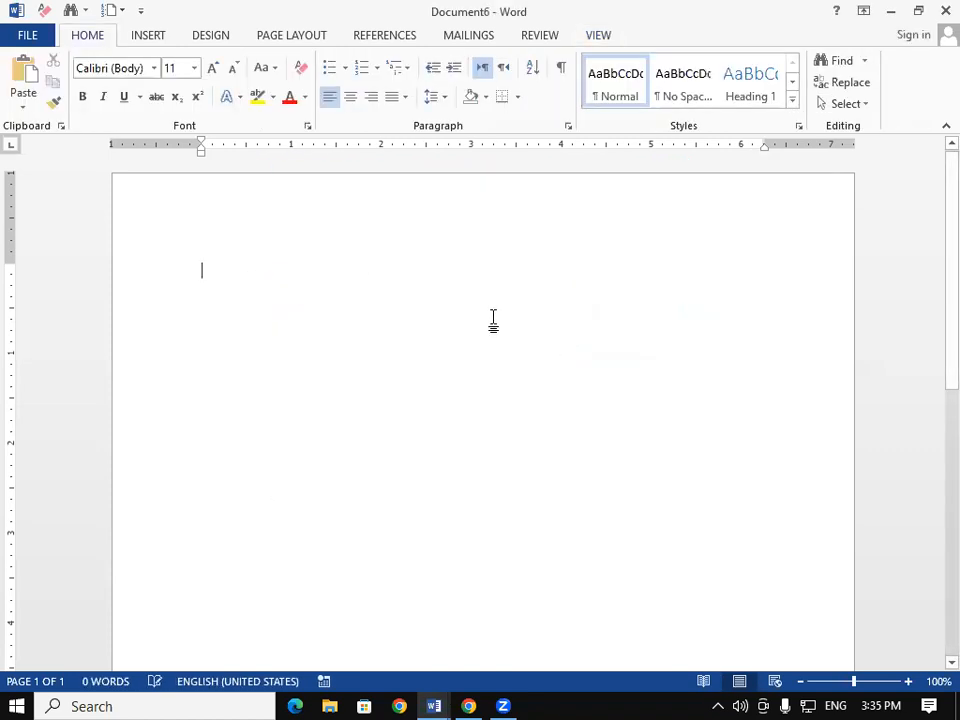
type("RED")
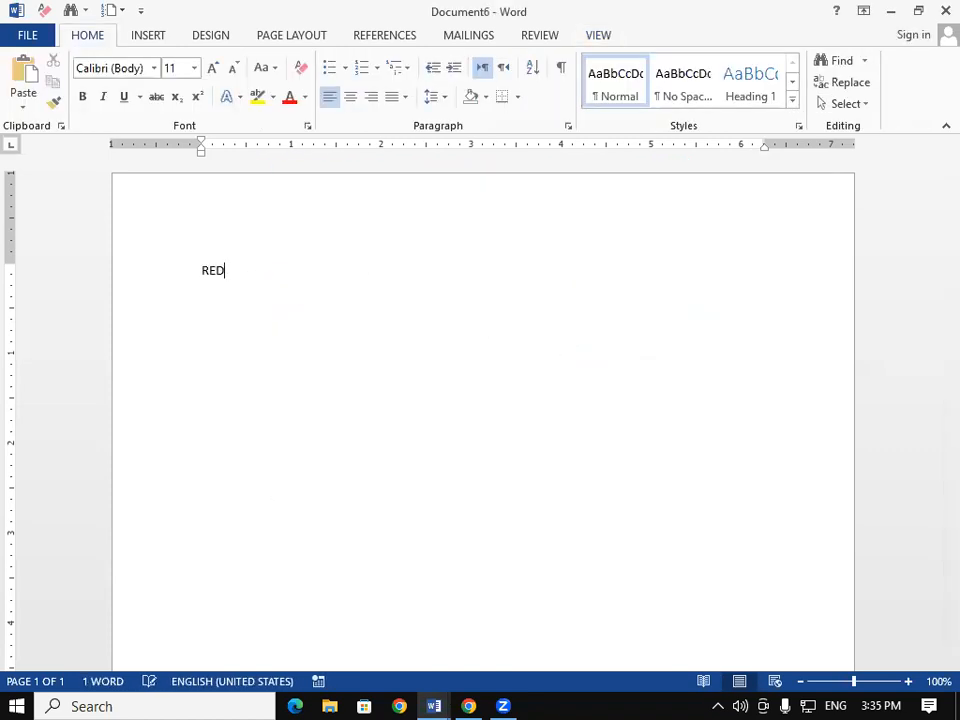
type("YMADE")
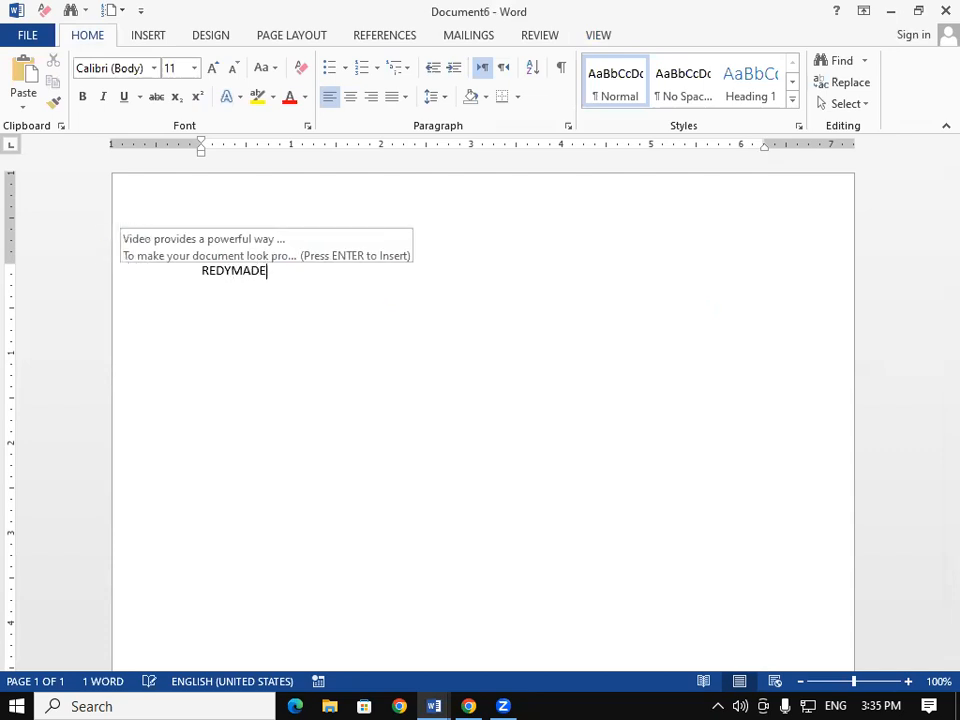
key("Return")
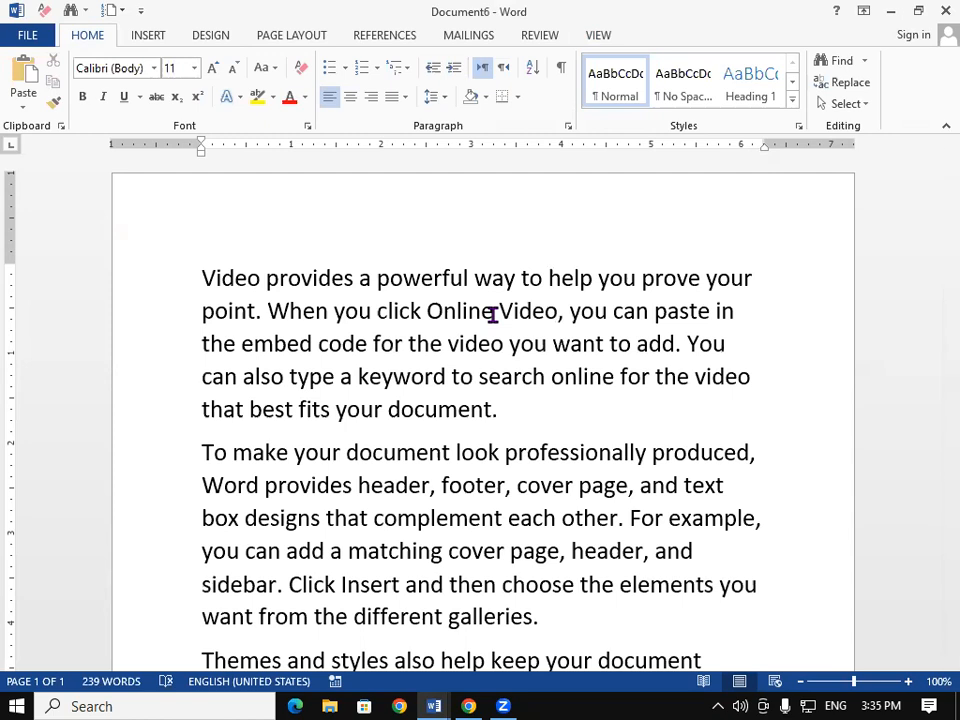
key("ctrl+a")
key("Delete")
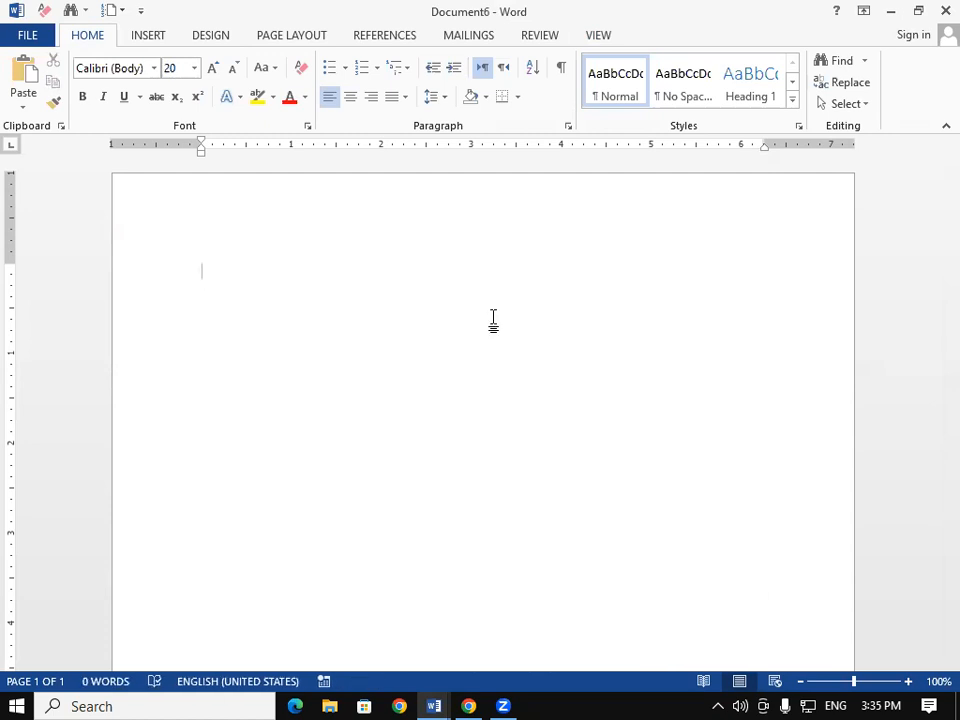
Step: Type the person's full name in 48-point text and select that line
key("ctrl+shift+period")
key("ctrl+shift+period")
key("ctrl+shift+period")
key("ctrl+shift+period")
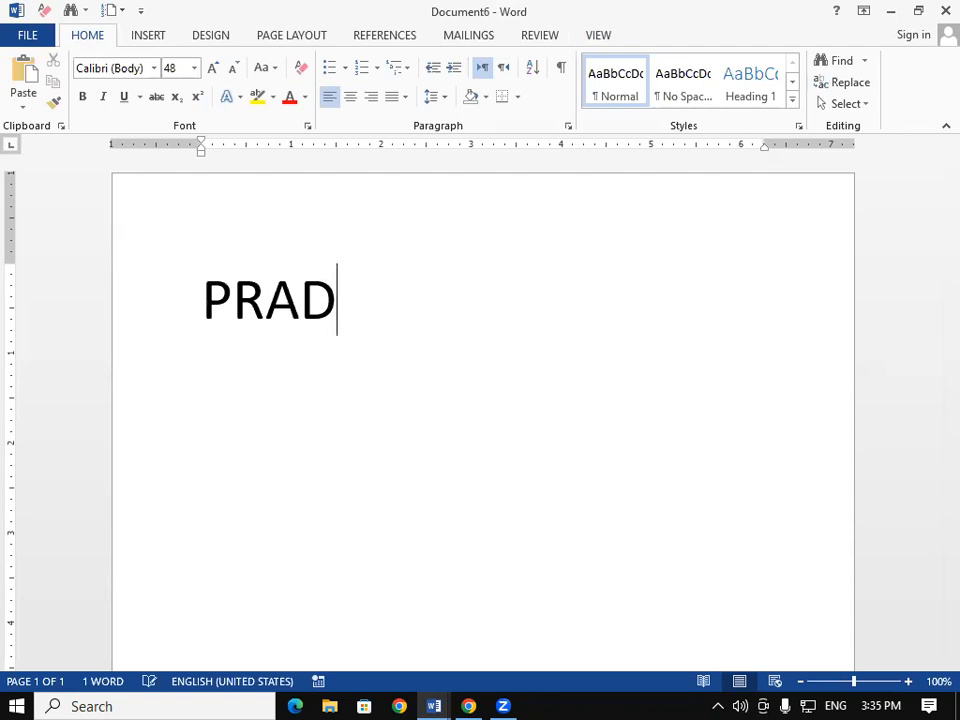
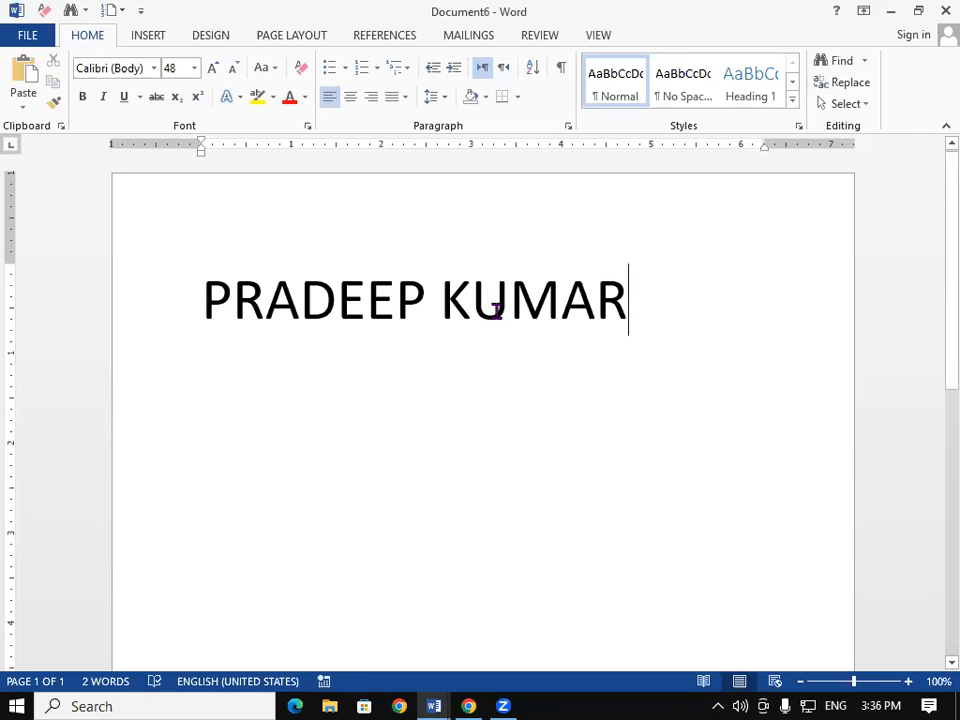
triple_click(497, 314)
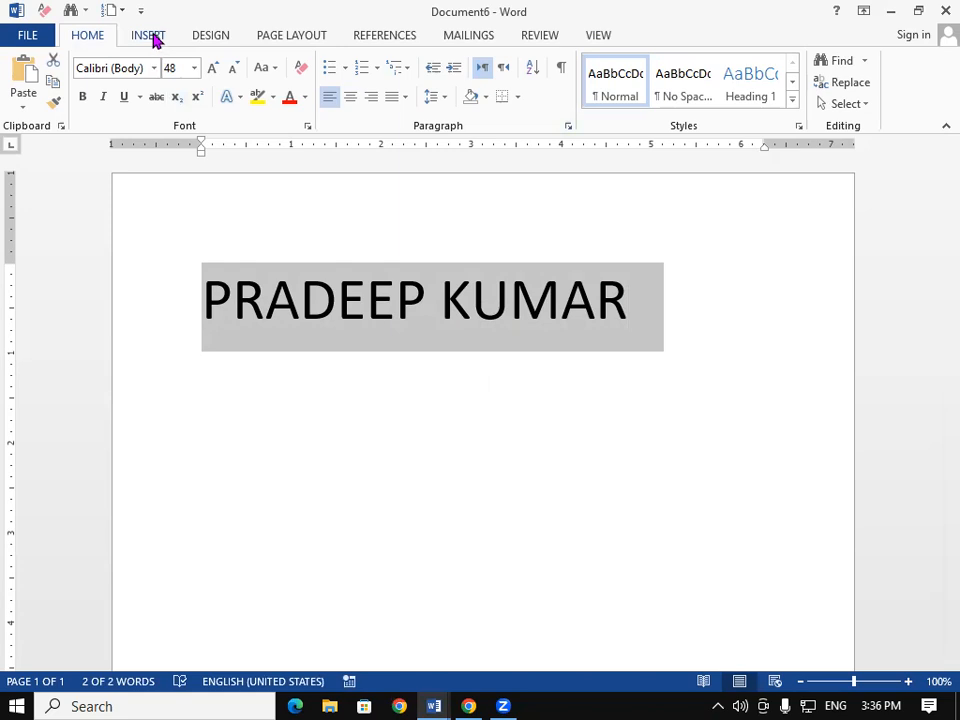
Step: Save the selected 48 pt name line to the AutoText Gallery under its prefilled name
left_click(147, 36)
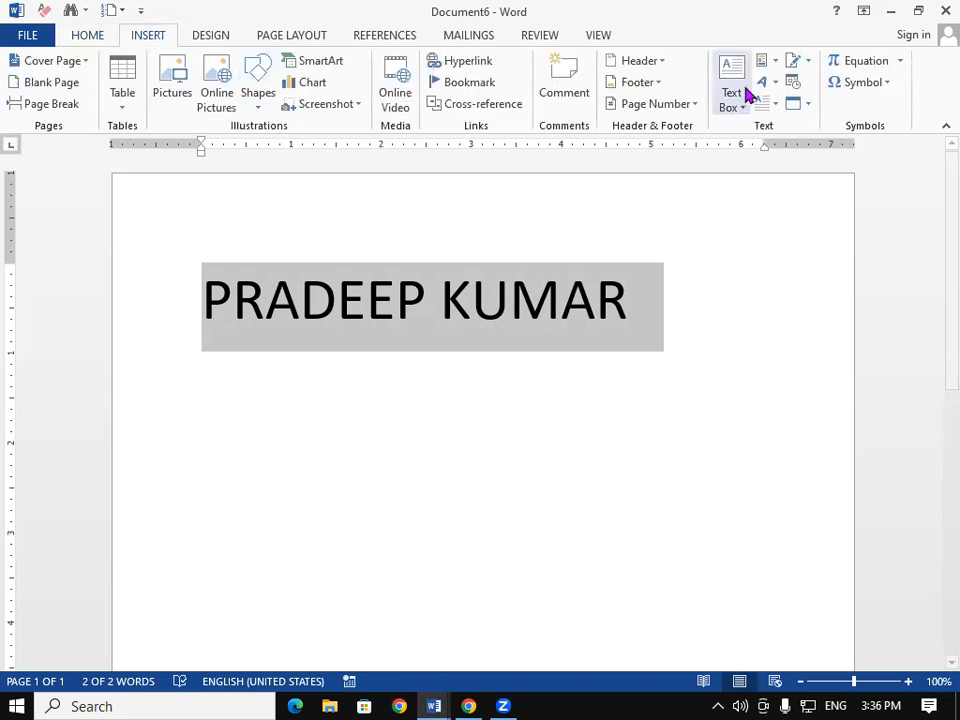
left_click(777, 62)
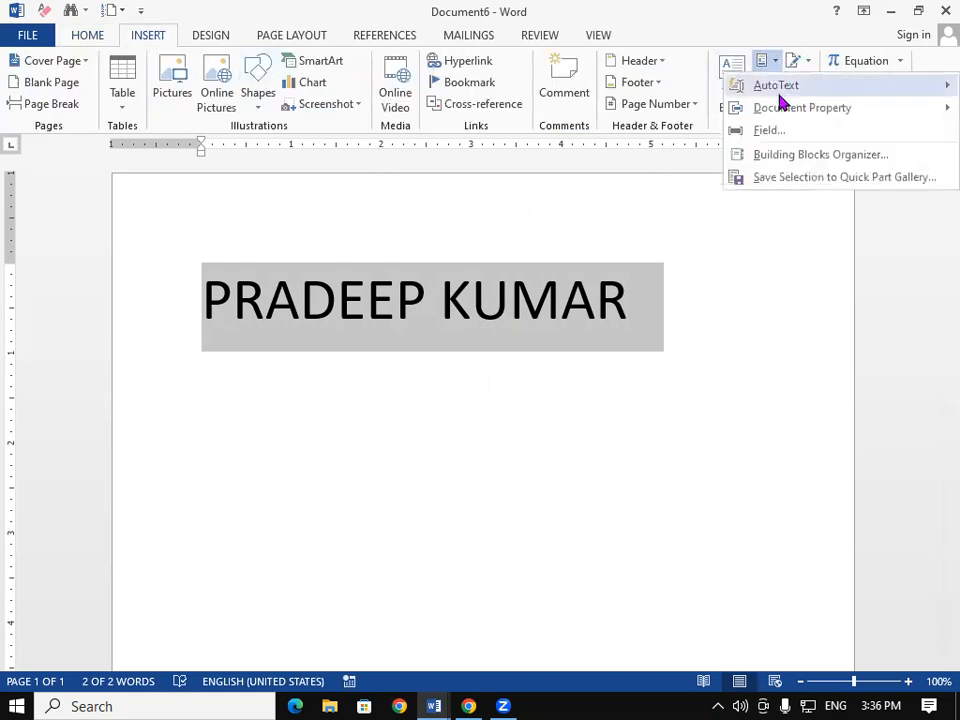
mouse_move(779, 86)
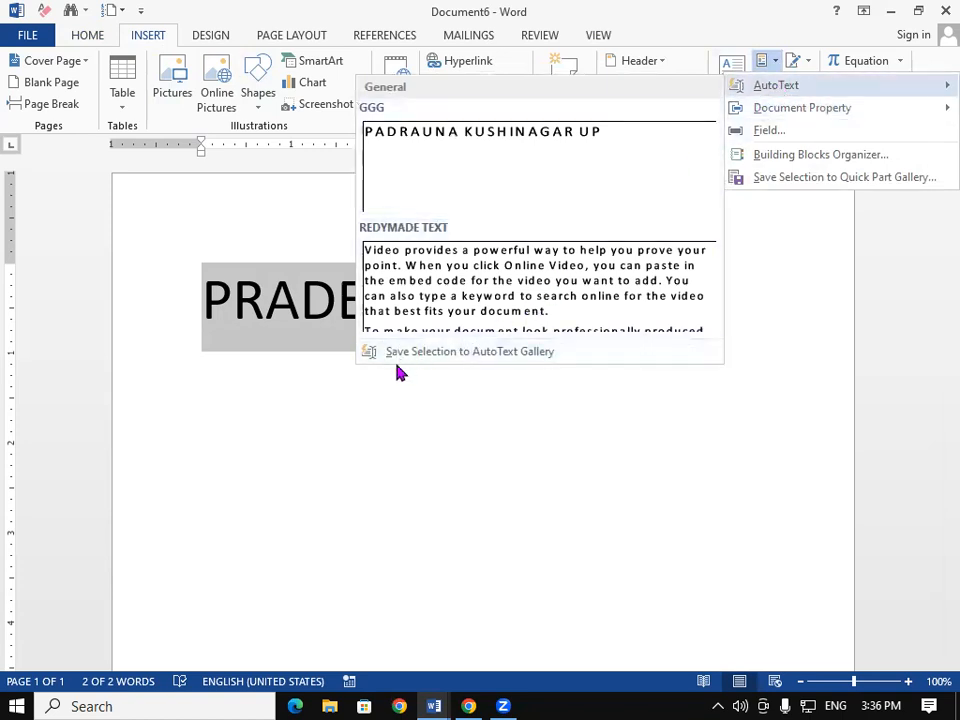
left_click(452, 352)
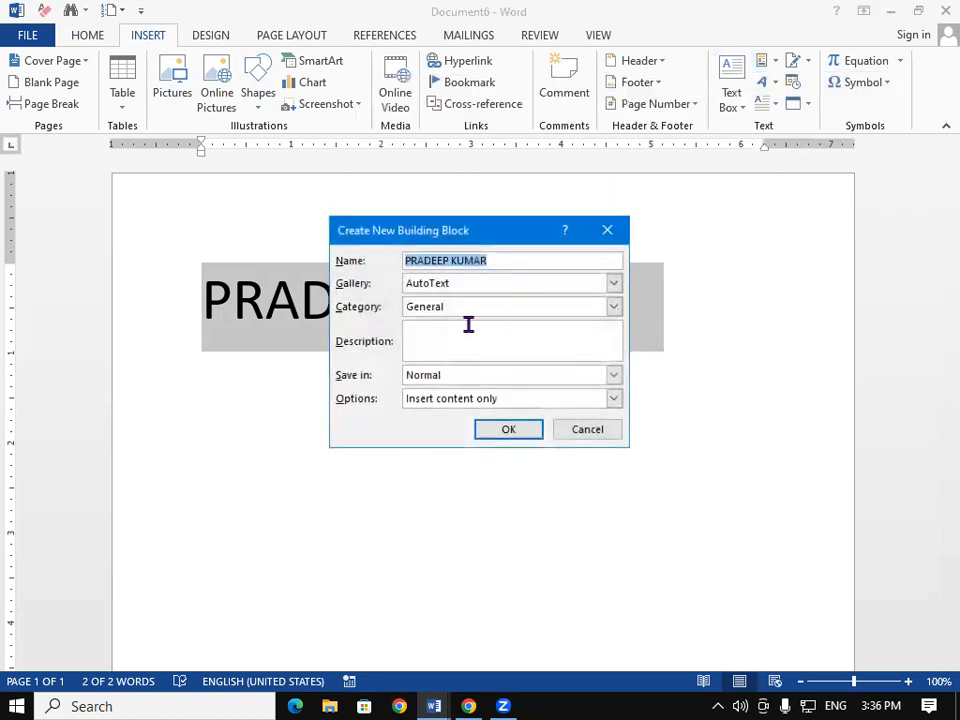
left_click(509, 431)
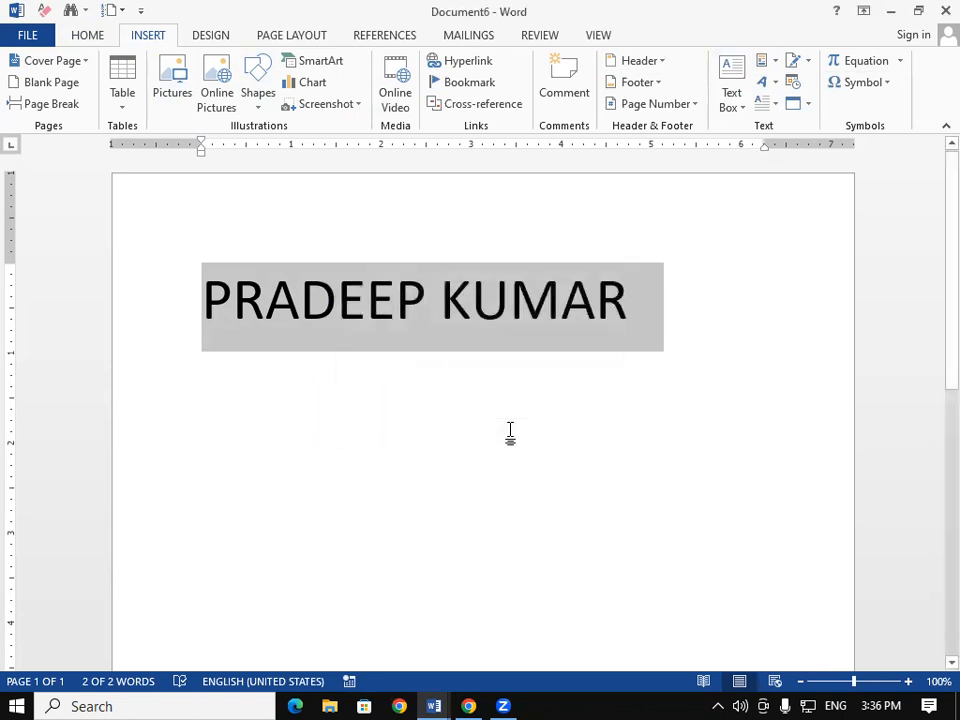
Step: In a new blank document, insert the saved name AutoText twice by typing its first letters
key("ctrl+n")
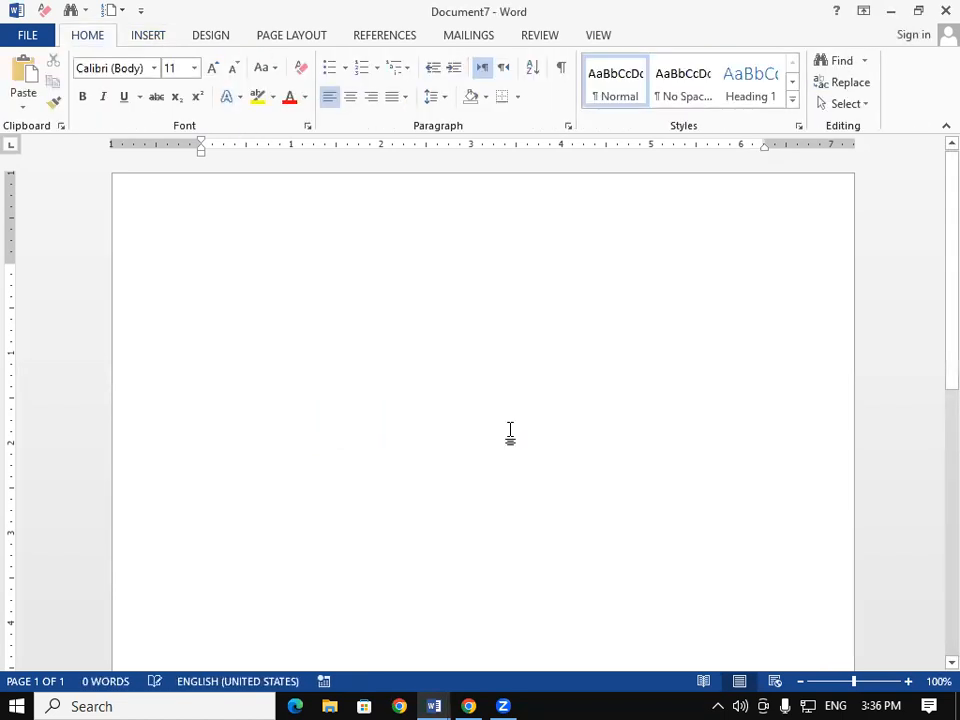
type("PRADEEP")
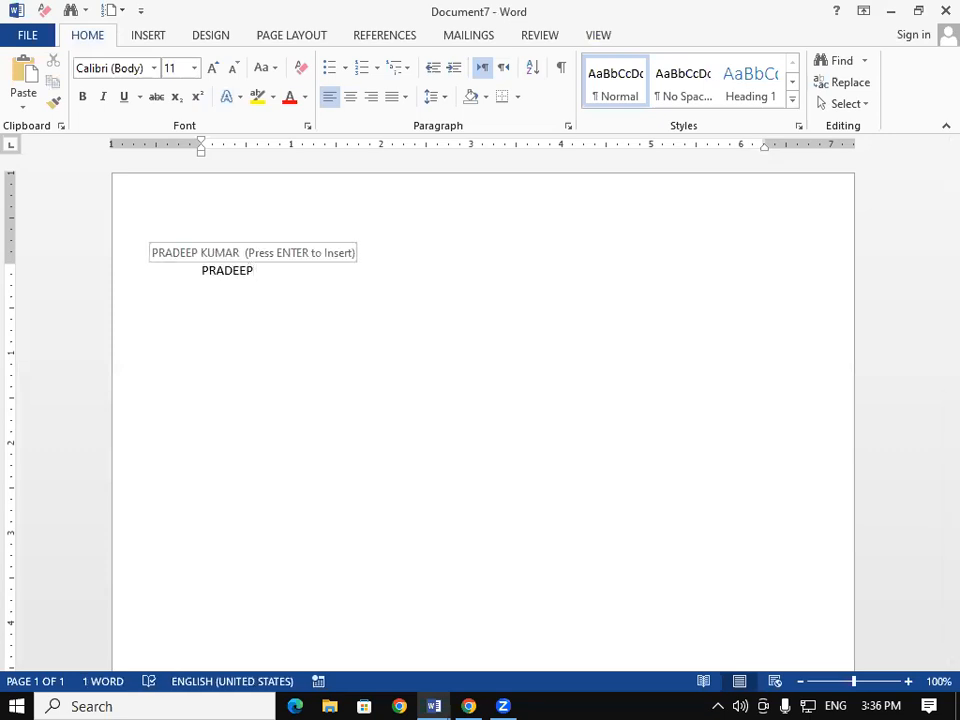
key("Return")
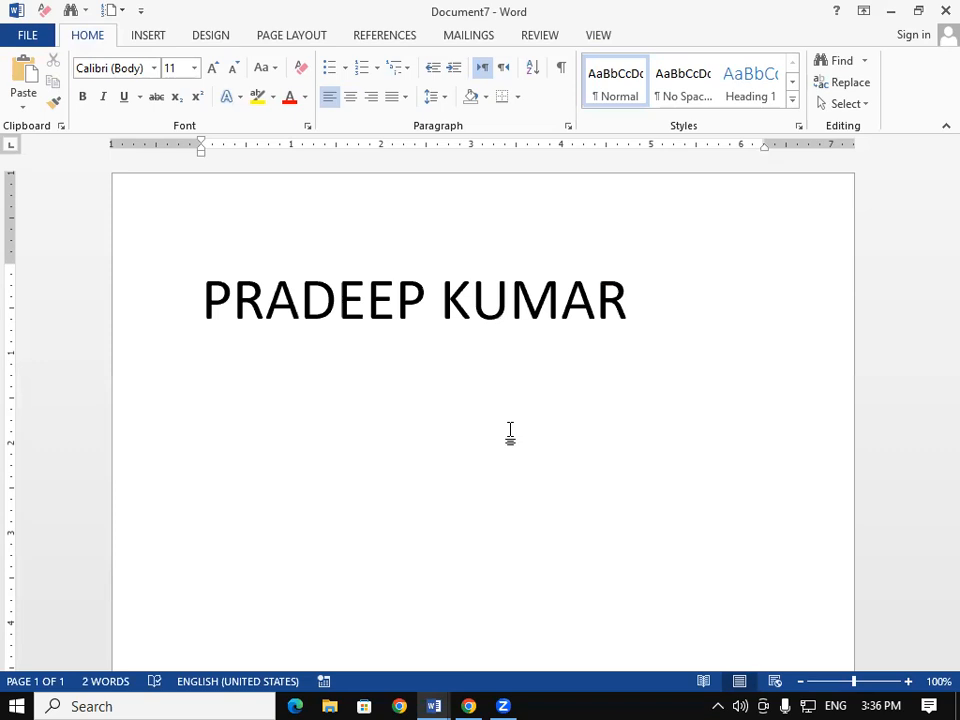
type("PRAD")
key("Return")
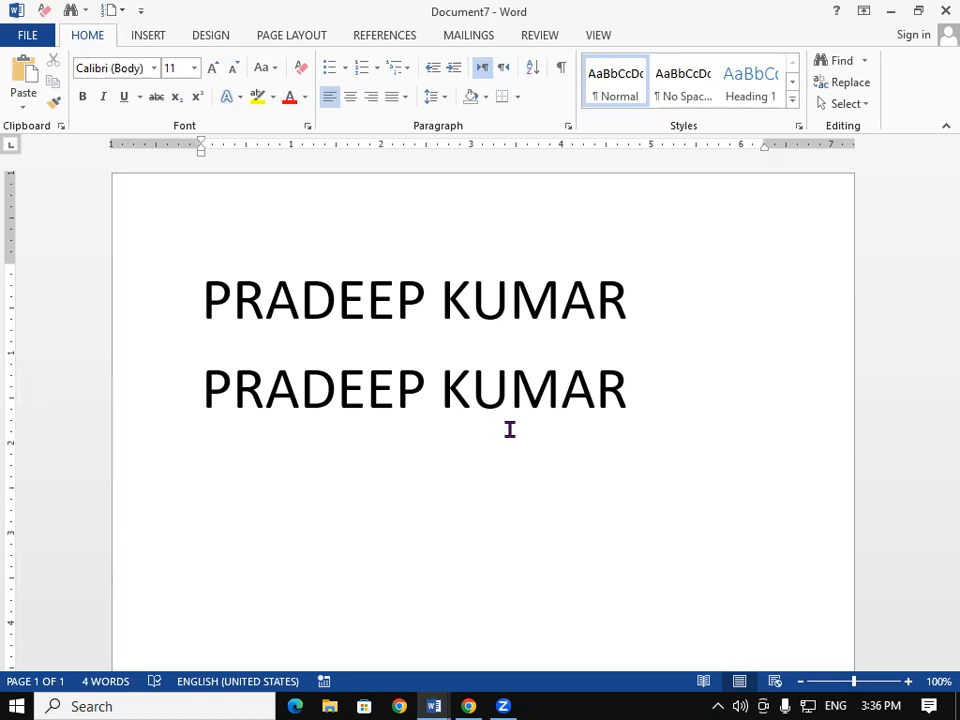
left_click(598, 38)
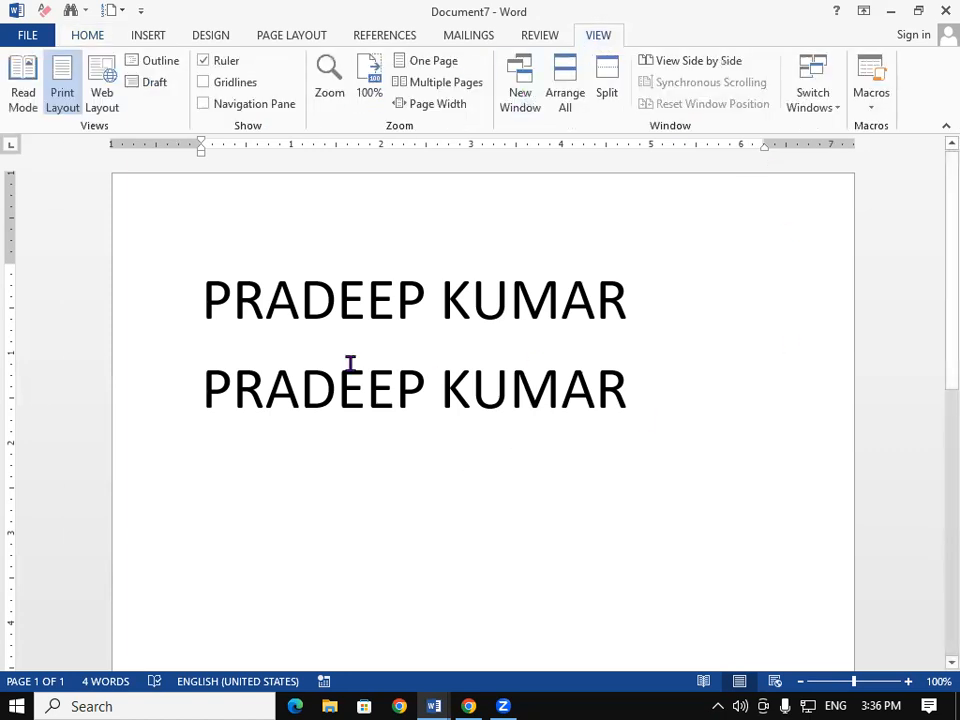
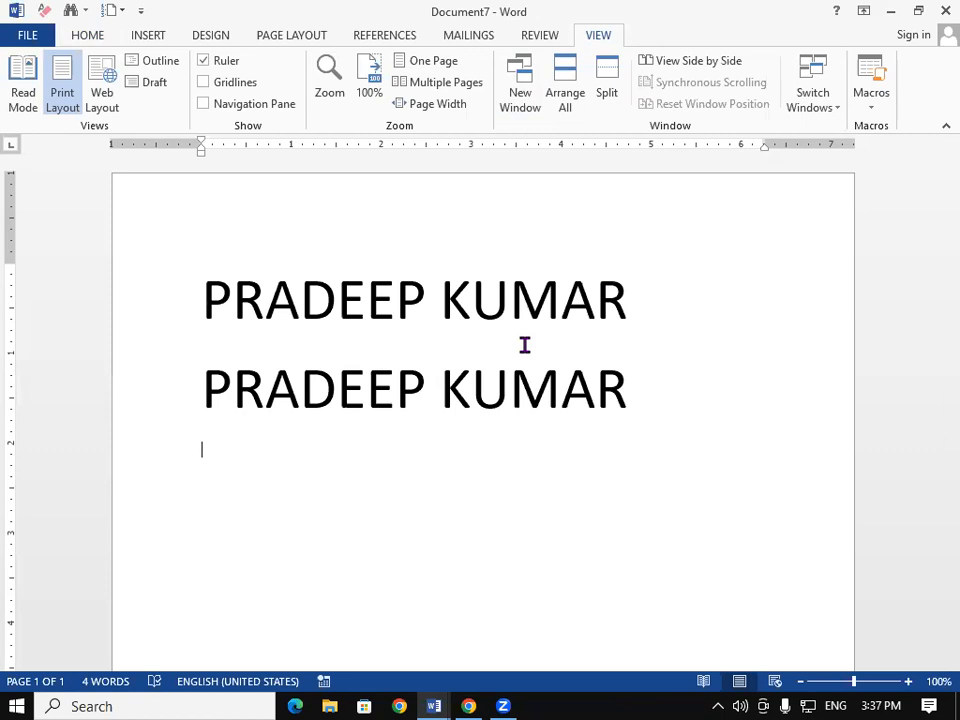
Step: Close Documents 7, 6, 5, 4 and 1 without saving, then restart Word from the Run prompt
left_click(940, 10)
left_click(487, 392)
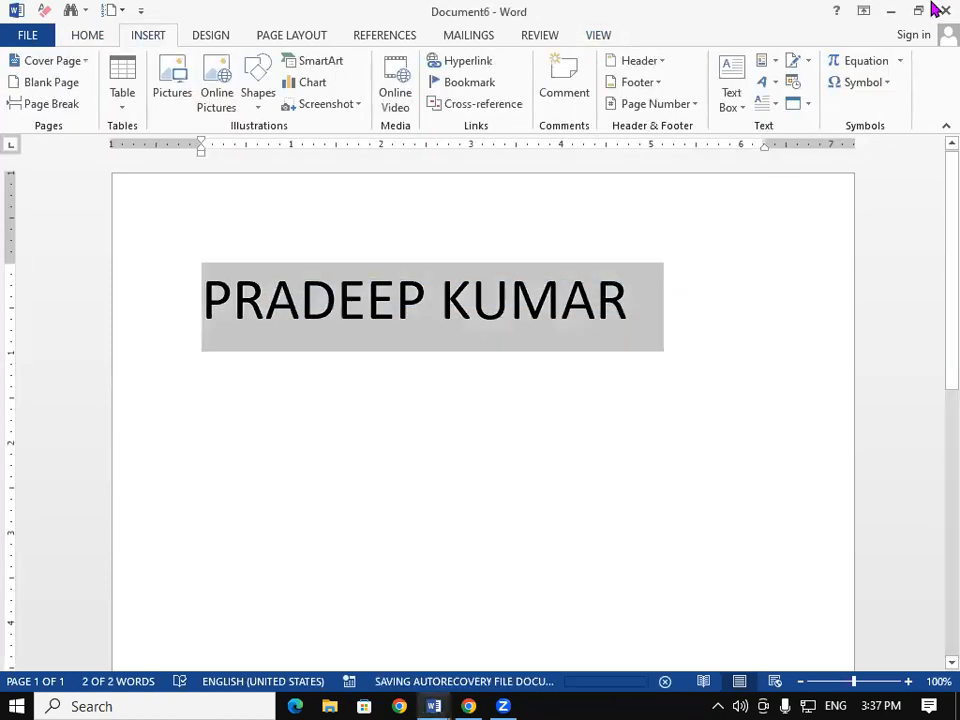
left_click(940, 9)
left_click(474, 392)
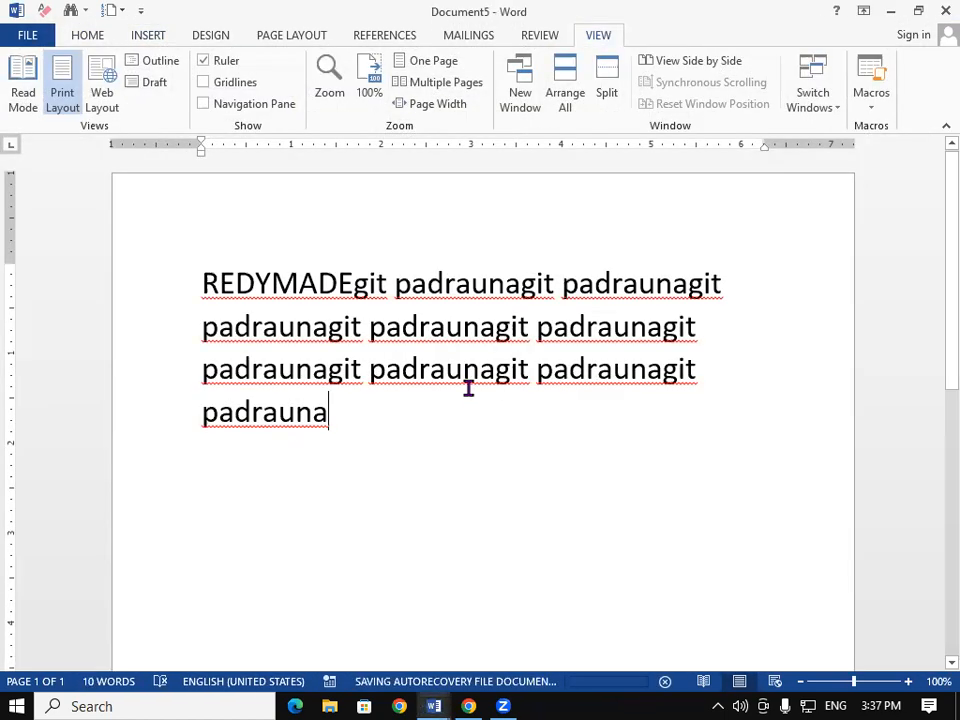
left_click(940, 10)
left_click(472, 393)
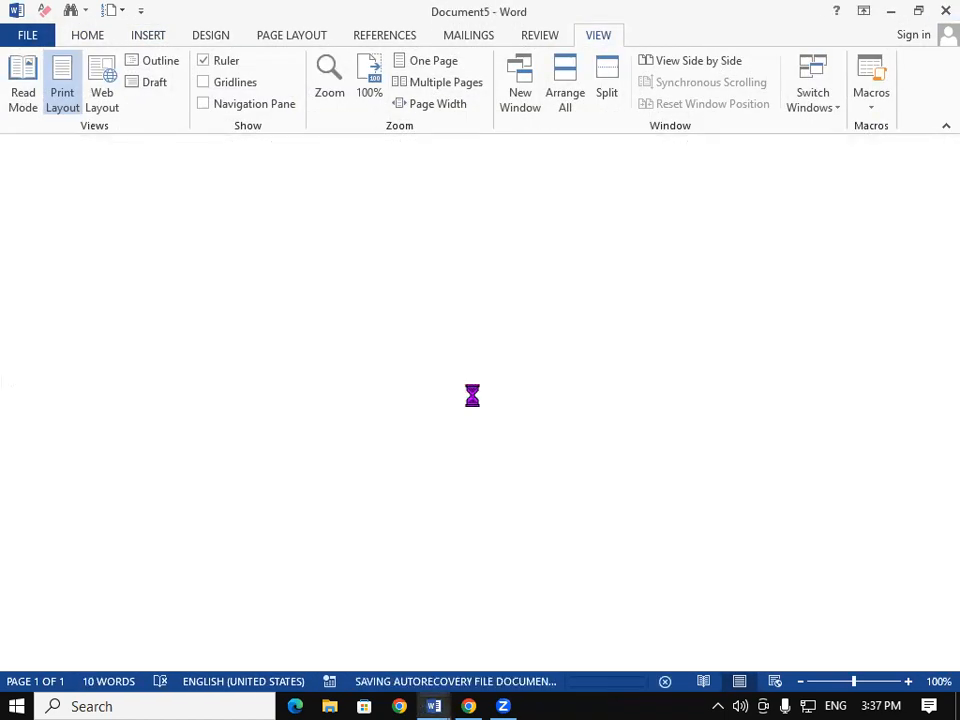
left_click(940, 9)
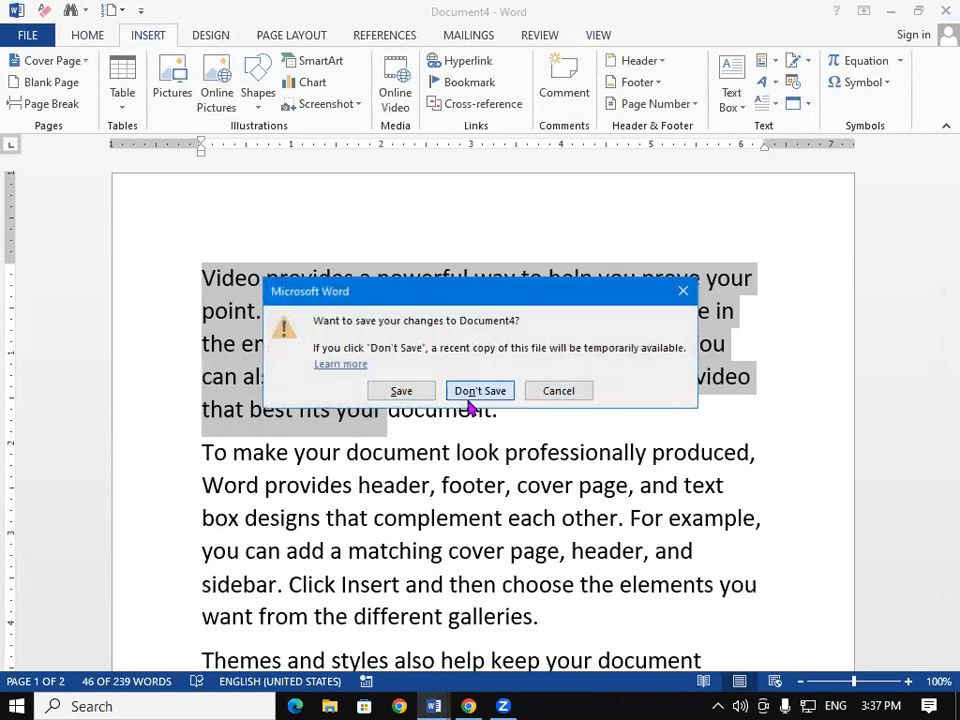
left_click(474, 392)
left_click(938, 9)
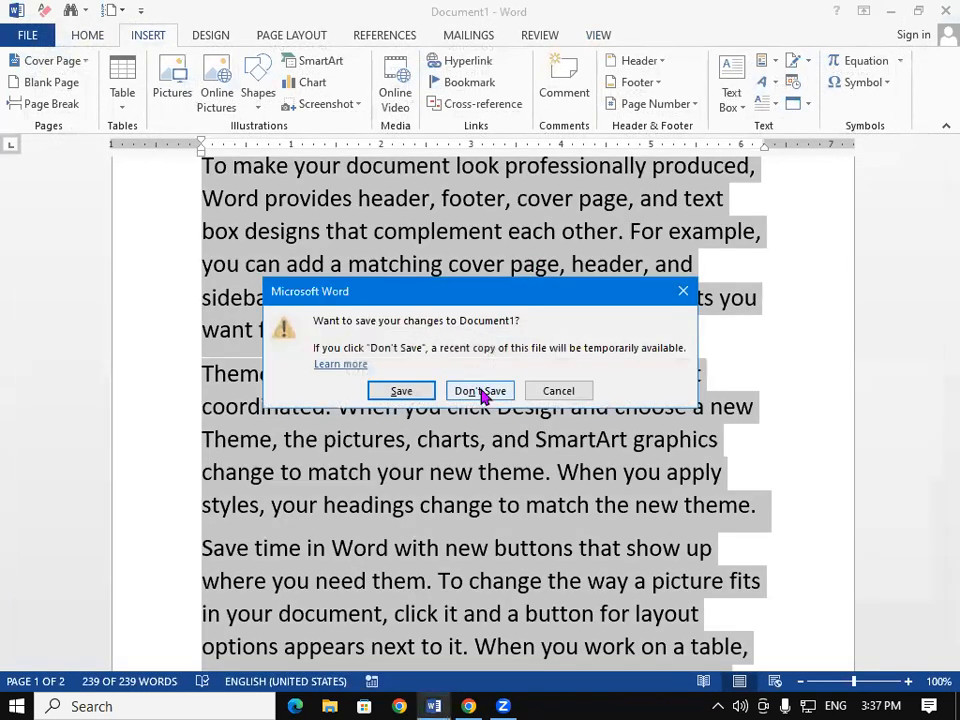
left_click(482, 392)
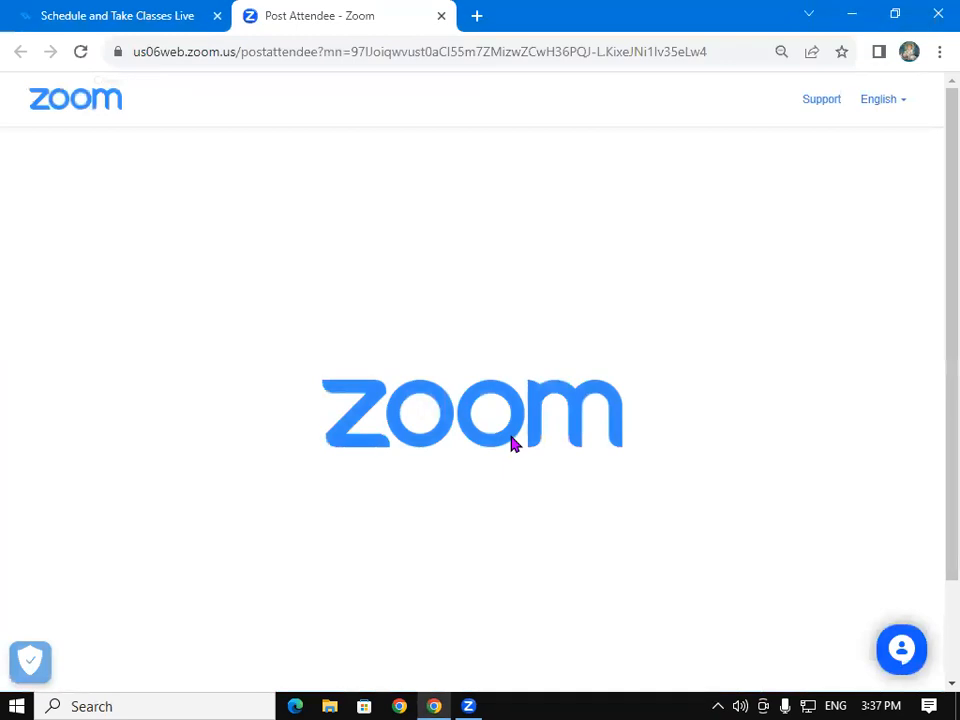
key("super+r")
key("Return")
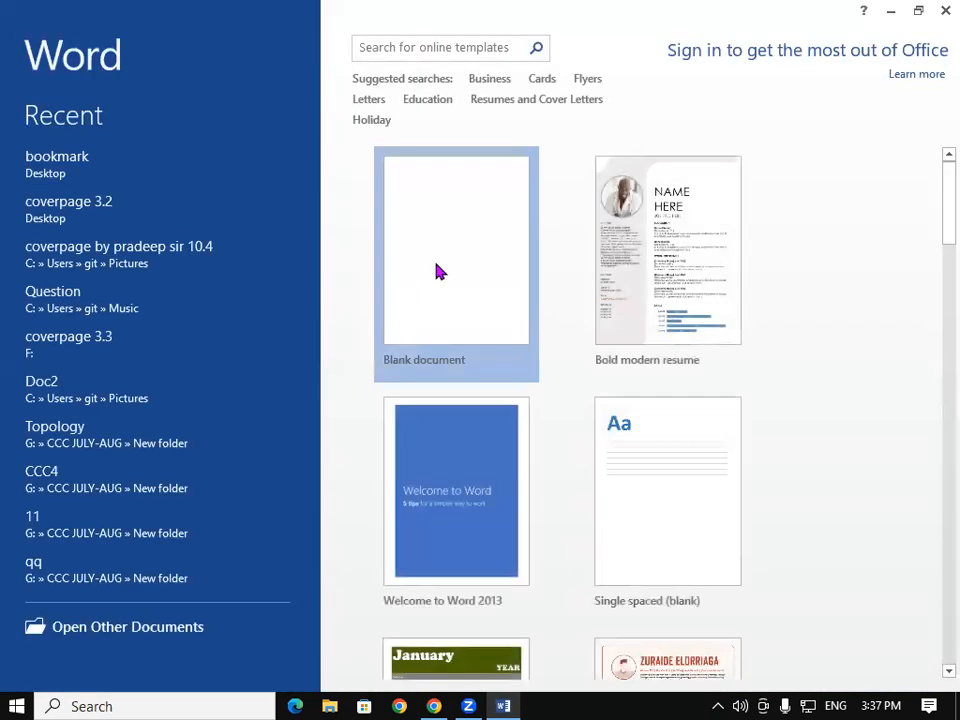
Step: Open a blank document and type 'GAYATRI COMPUTER PADRAUNA KUSHINAGAR' on the first line
left_click(436, 272)
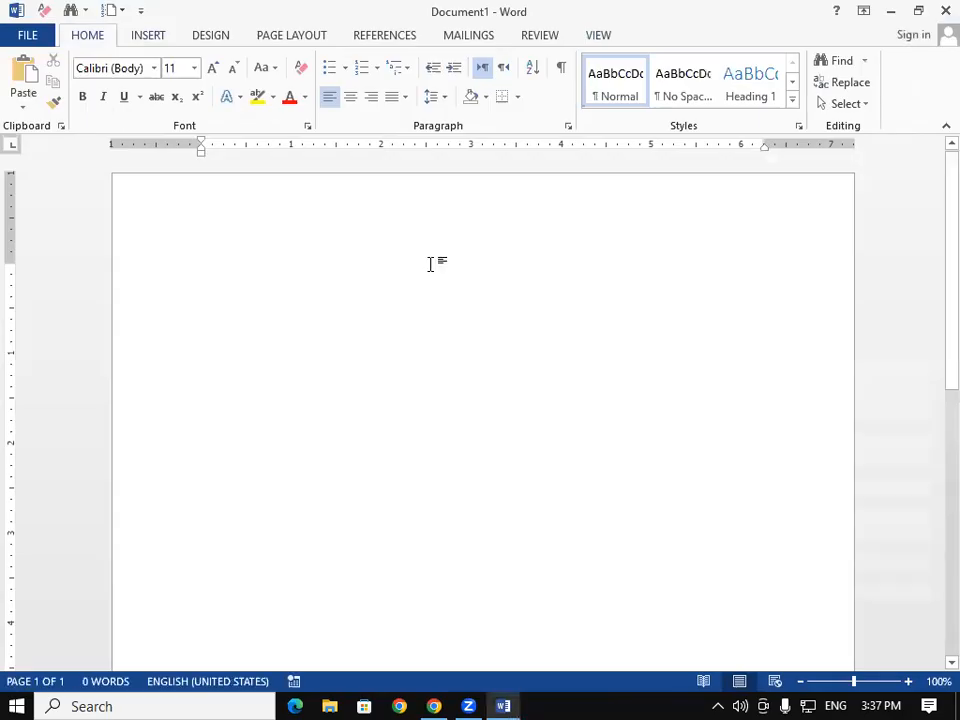
type("GAYATRI")
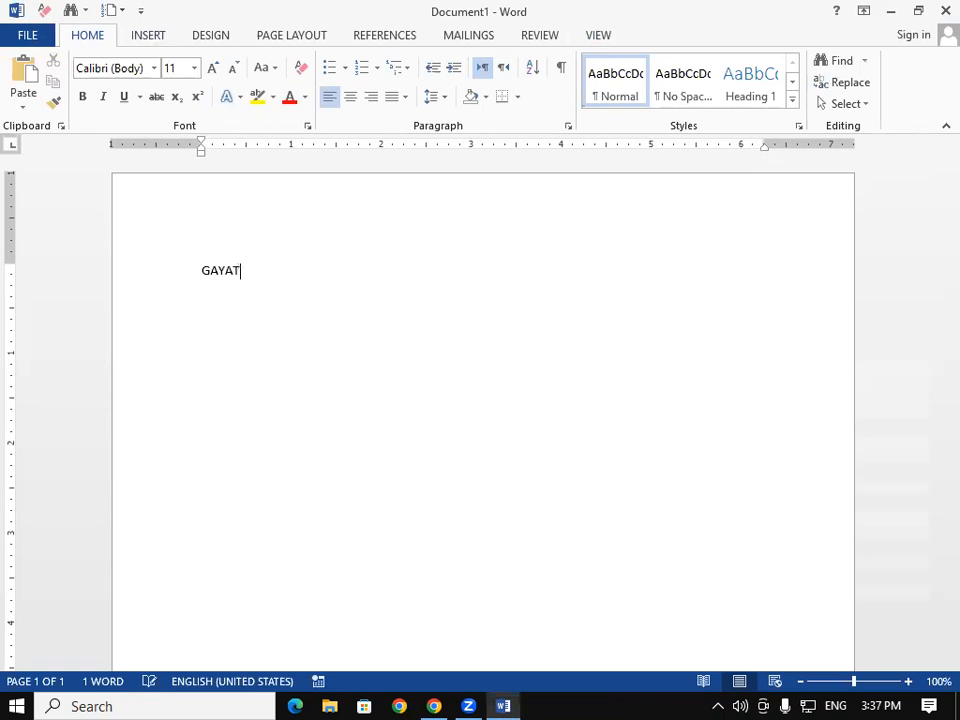
type("COMPUTER")
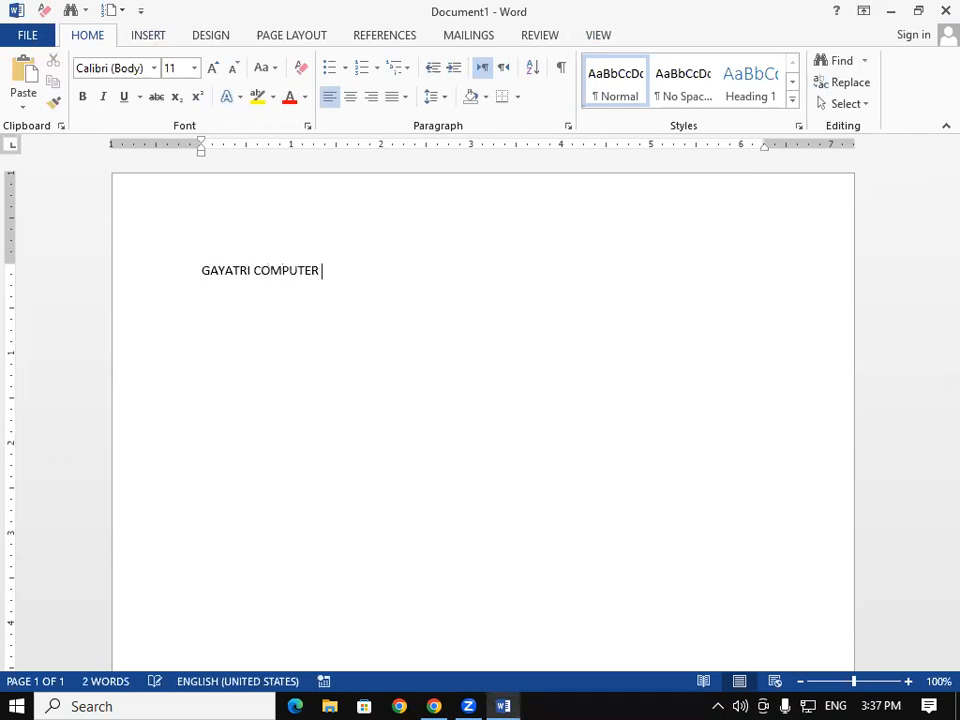
type(" PADRAUNA KUSHI")
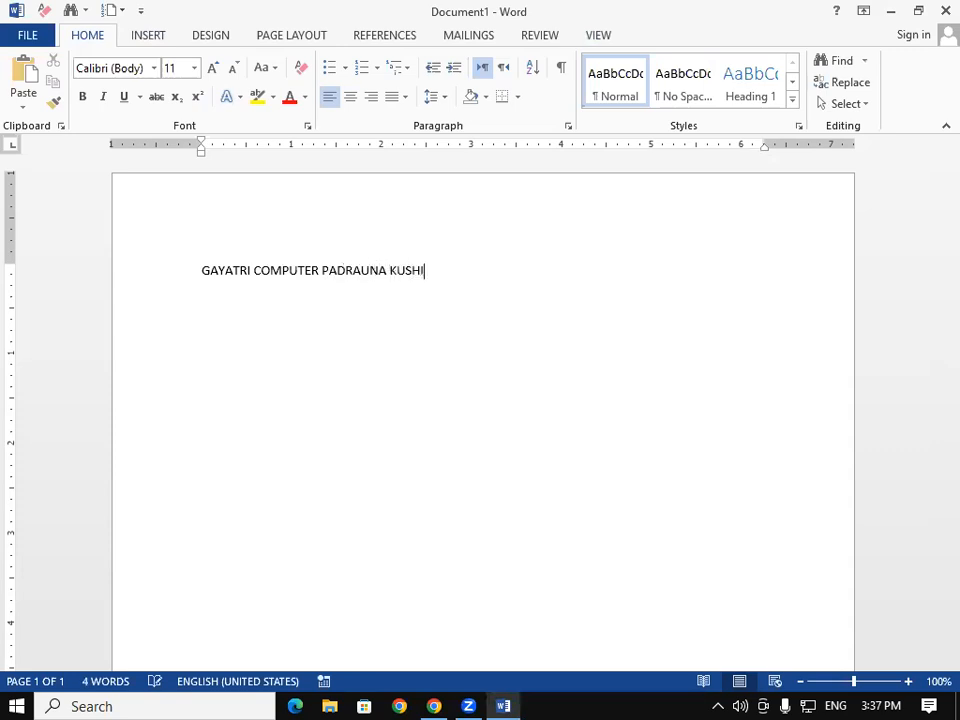
type("NAGAR")
Step: Save the address line as the AutoText entry 'GAYATRI COMPUTER', then start a new line below it
triple_click(433, 272)
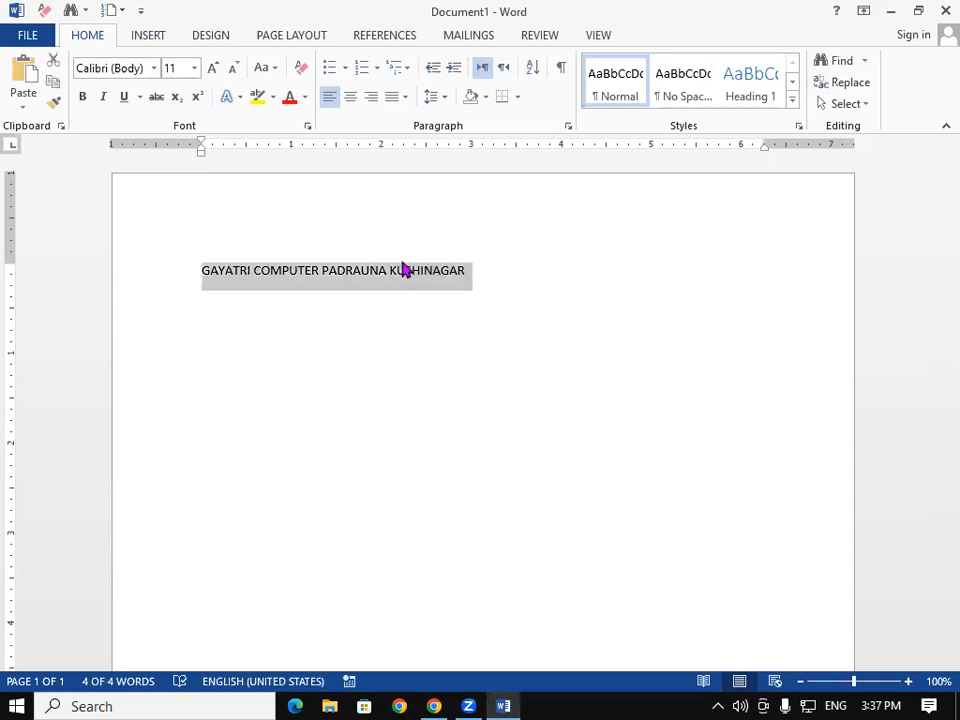
left_click(150, 38)
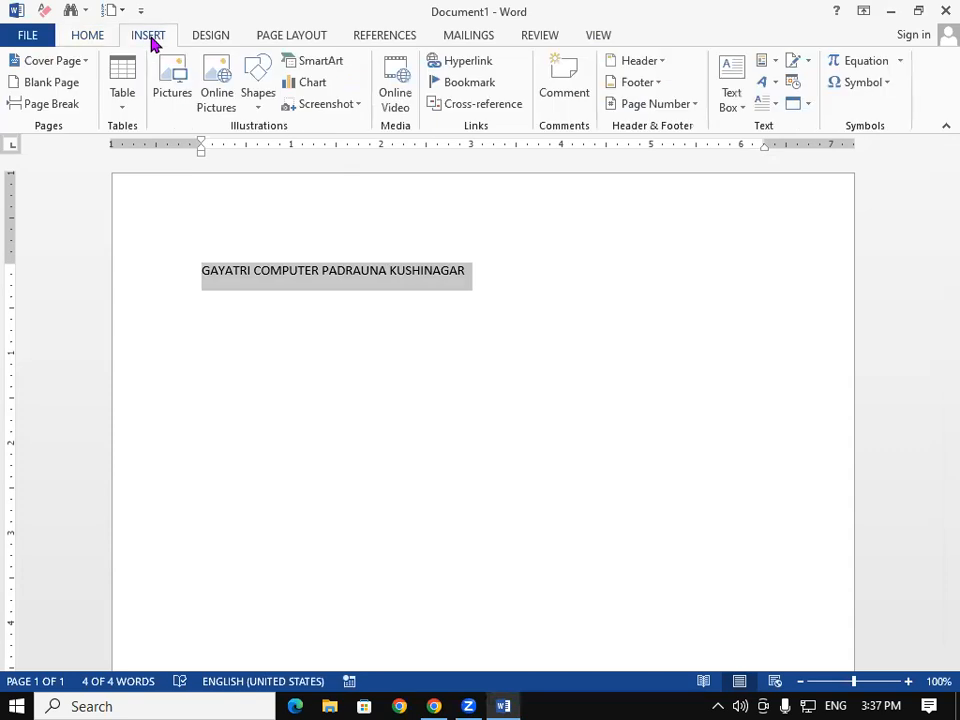
left_click(772, 64)
mouse_move(784, 92)
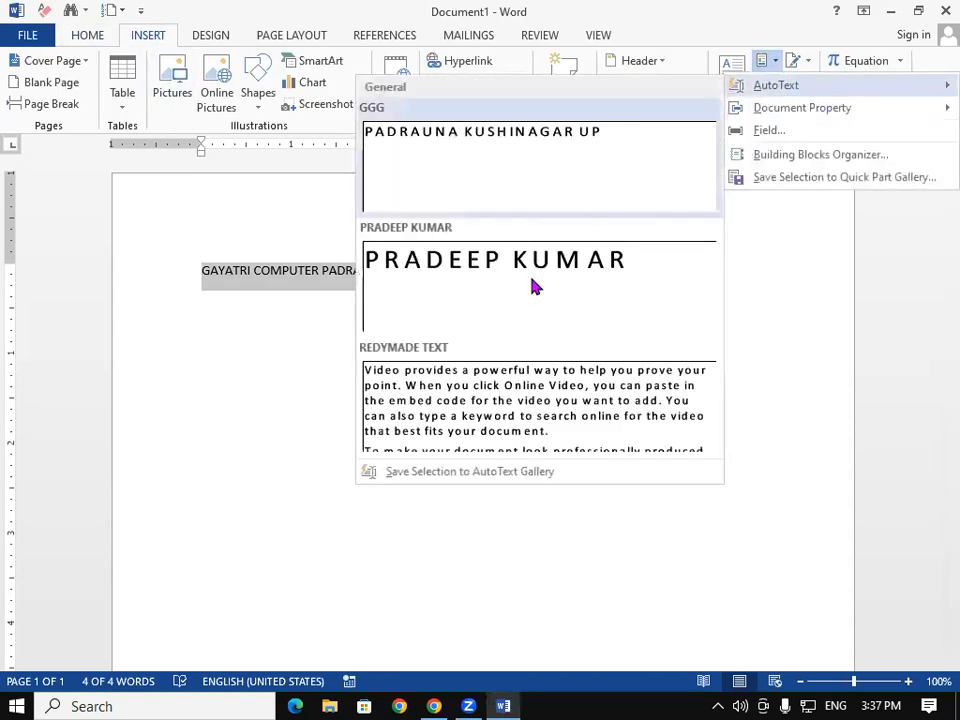
left_click(448, 480)
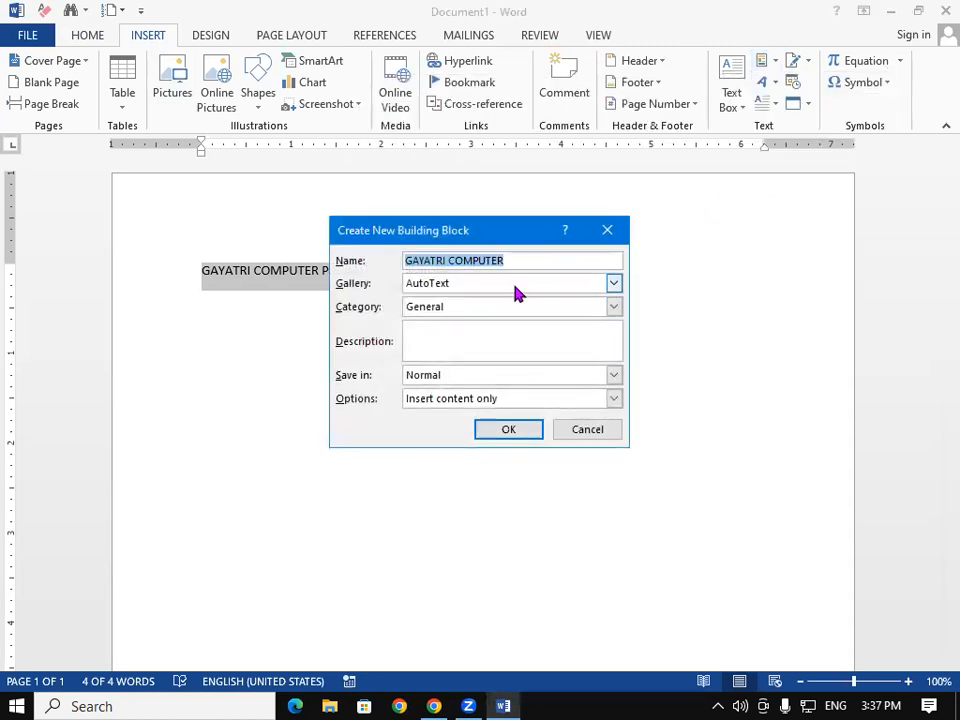
left_click(530, 435)
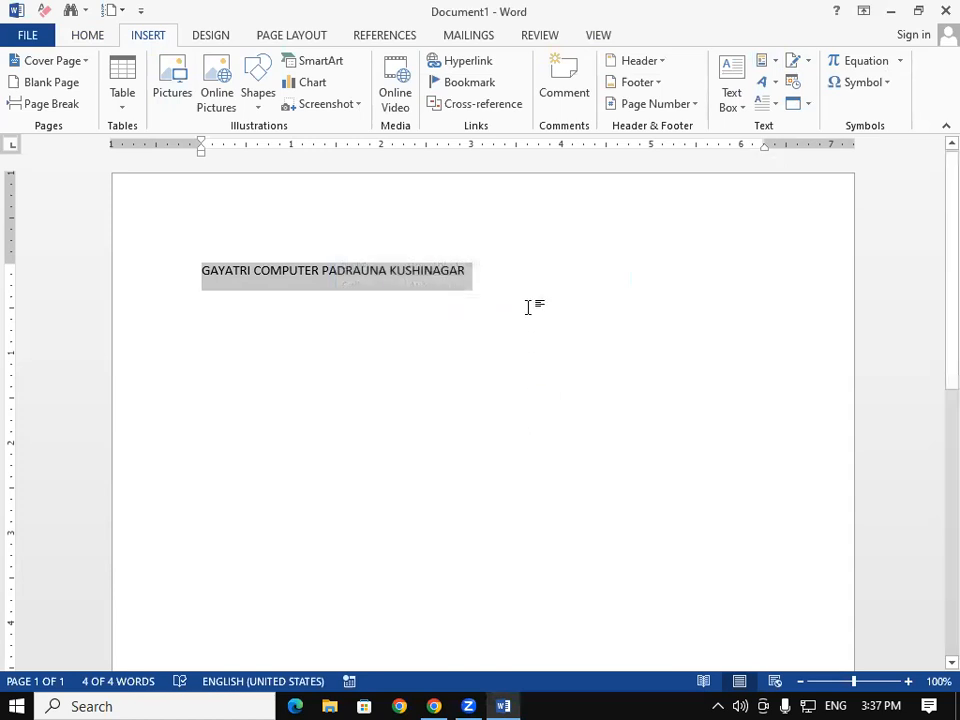
left_click(528, 305)
key("Return")
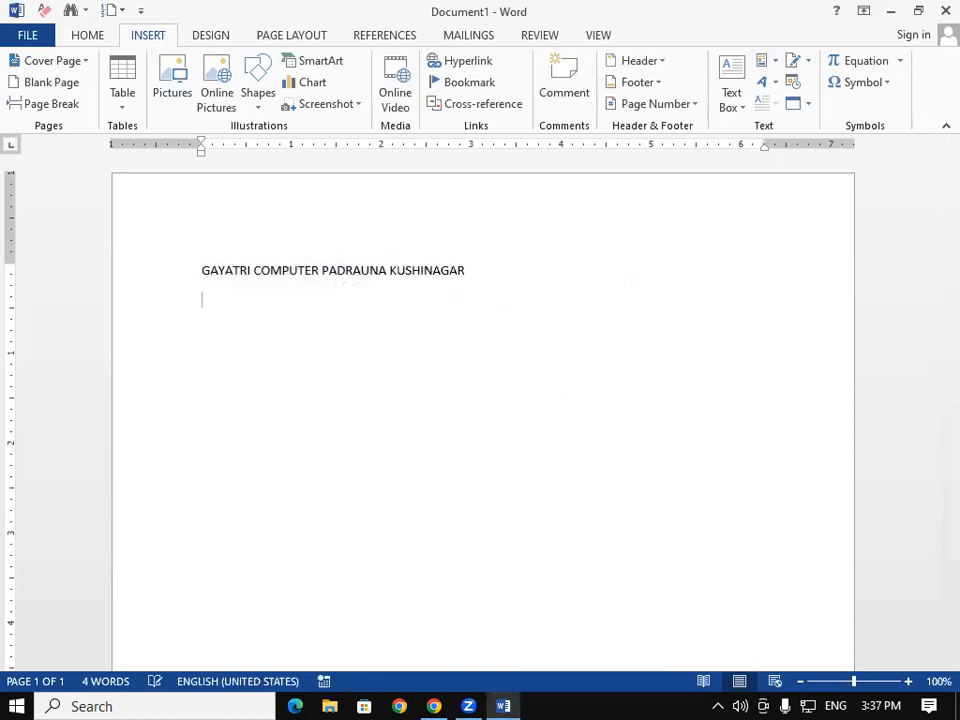
Step: Add two more copies of the address line by typing GAYATRI and accepting the AutoText suggestion
type("GAYATRI")
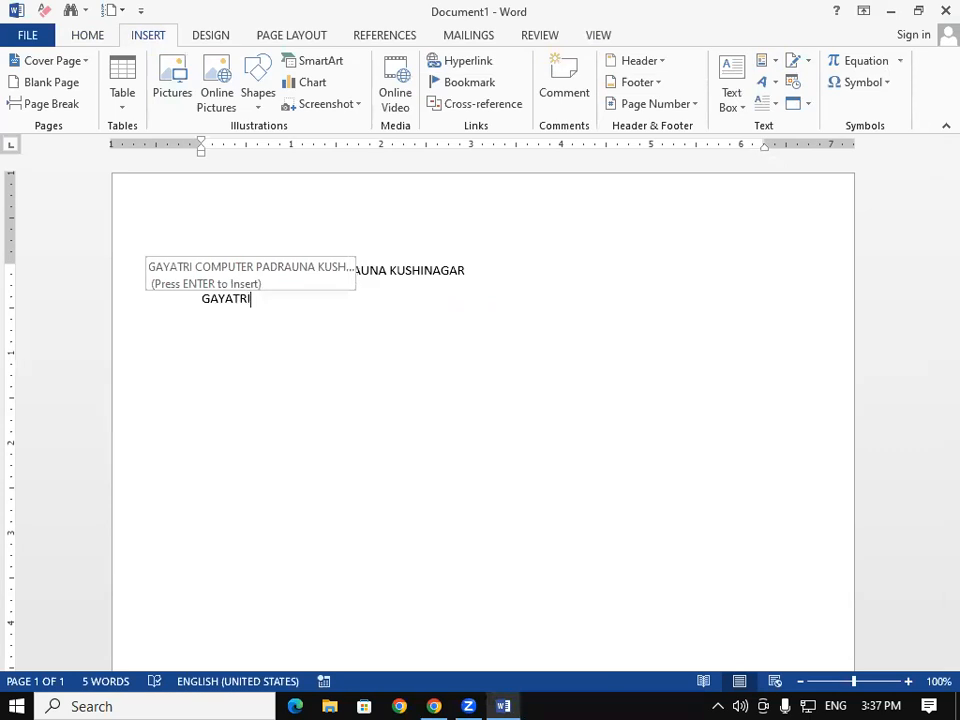
key("Return")
key("Return")
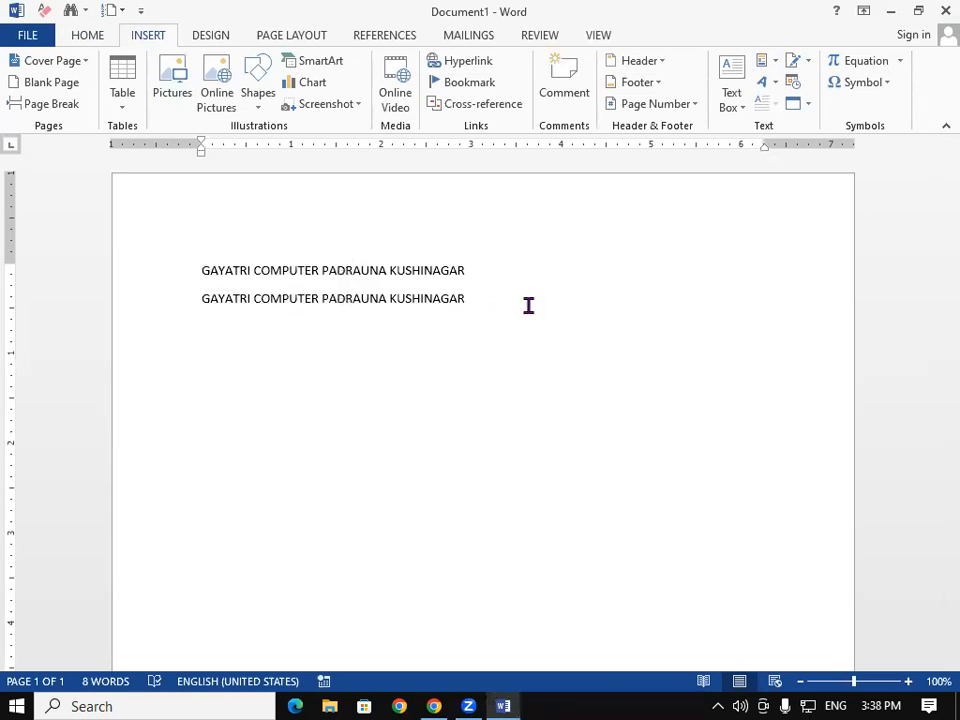
type("GAYA")
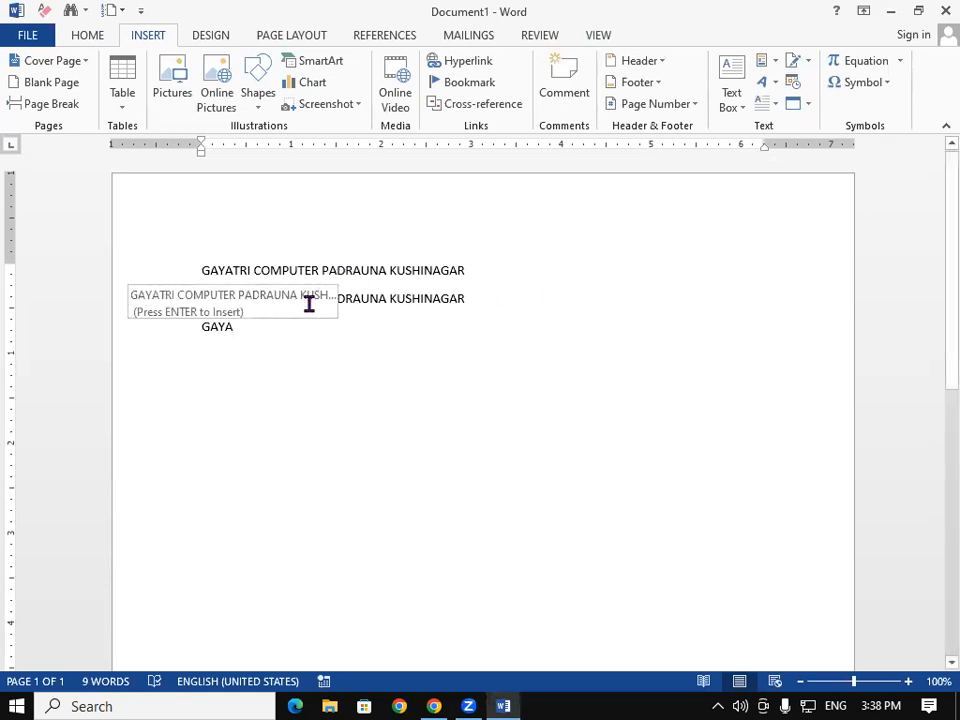
key("BackSpace")
key("BackSpace")
key("BackSpace")
key("BackSpace")
key("BackSpace")
type("GAY")
key("Return")
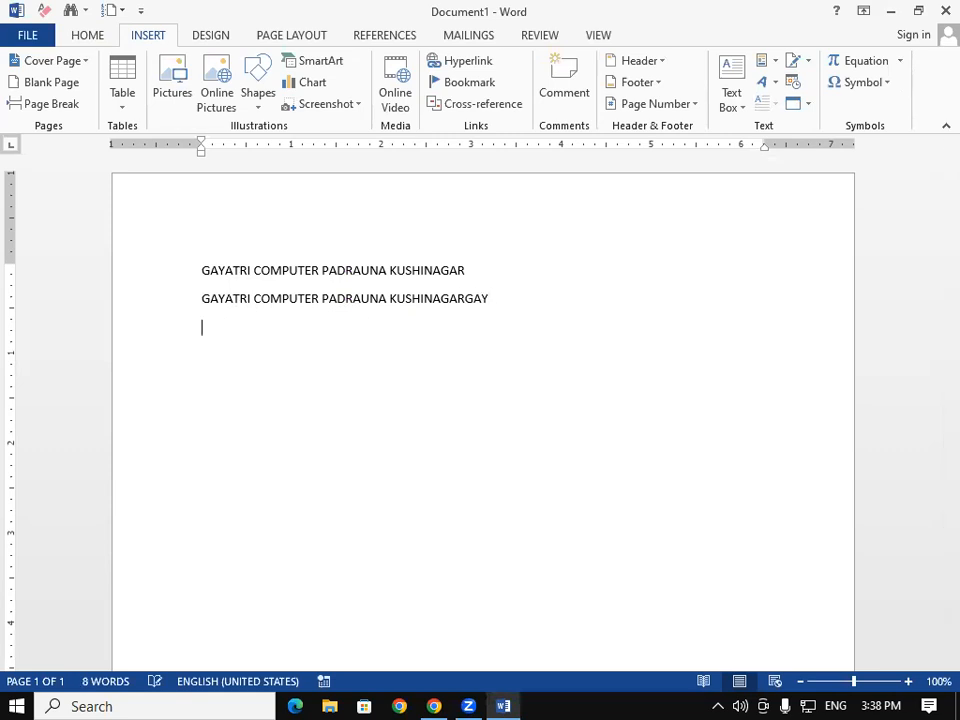
type("GAYATRI")
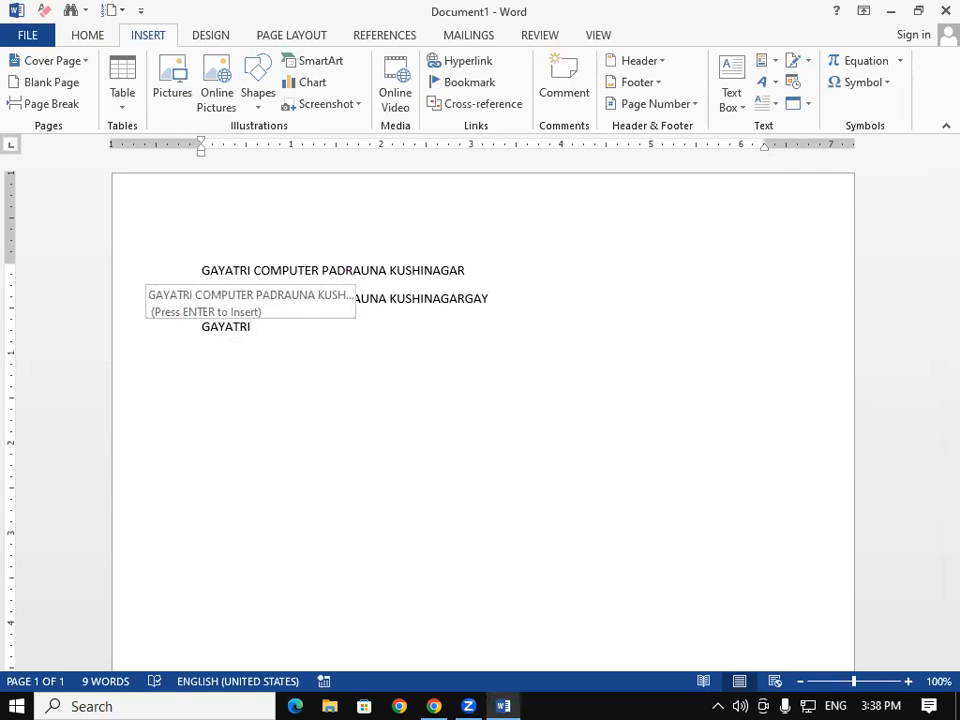
key("Return")
key("Return")
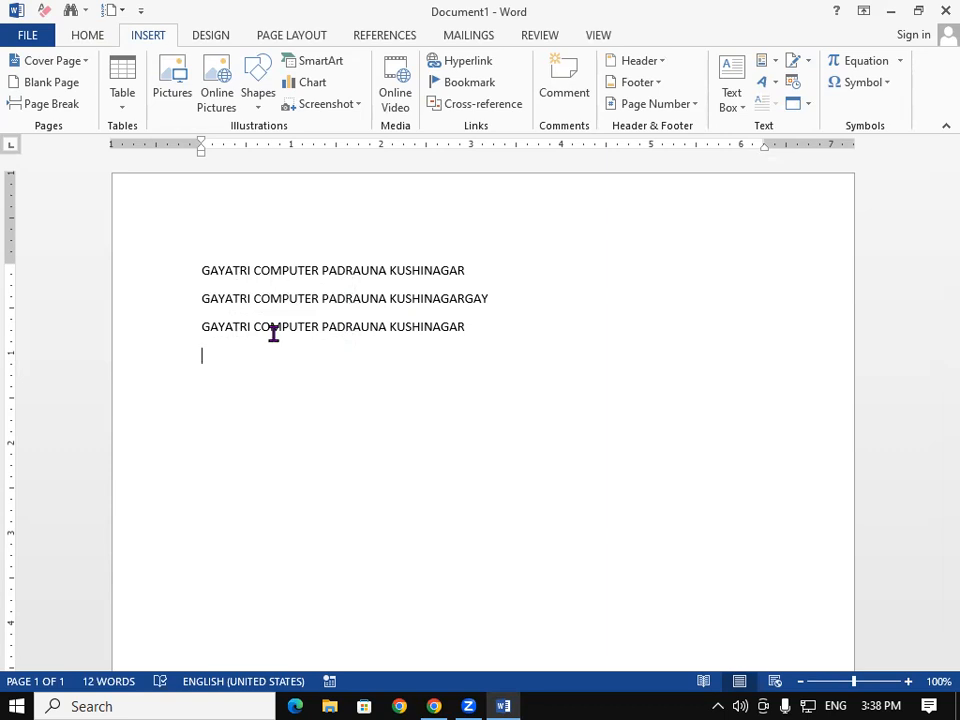
key("F3")
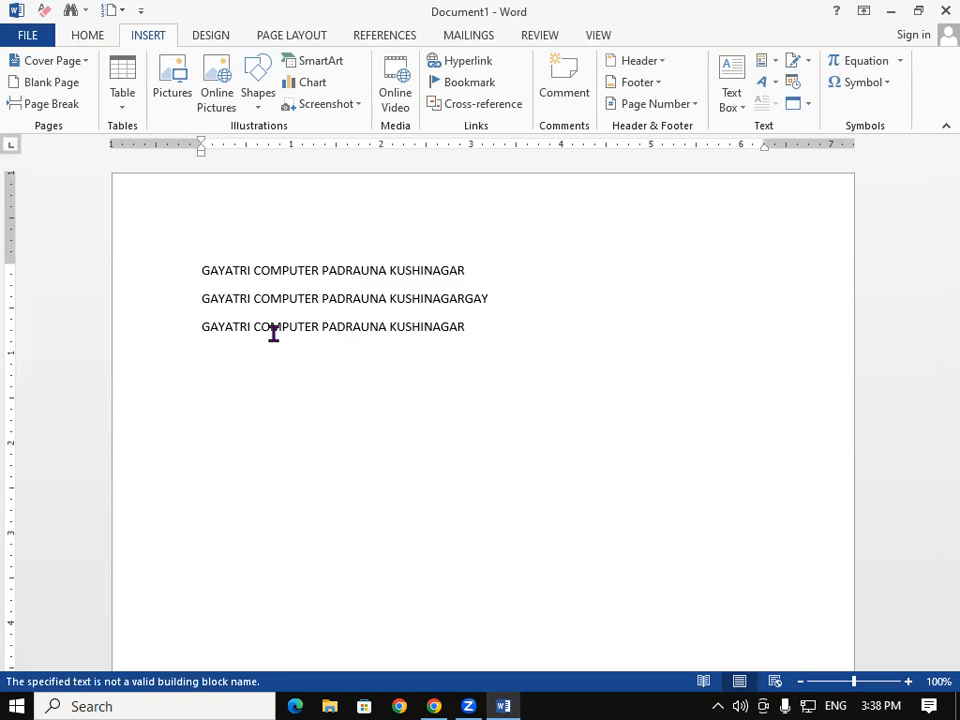
Step: Dismiss the Quick Parts list, then select all and delete the three address lines
left_click(764, 62)
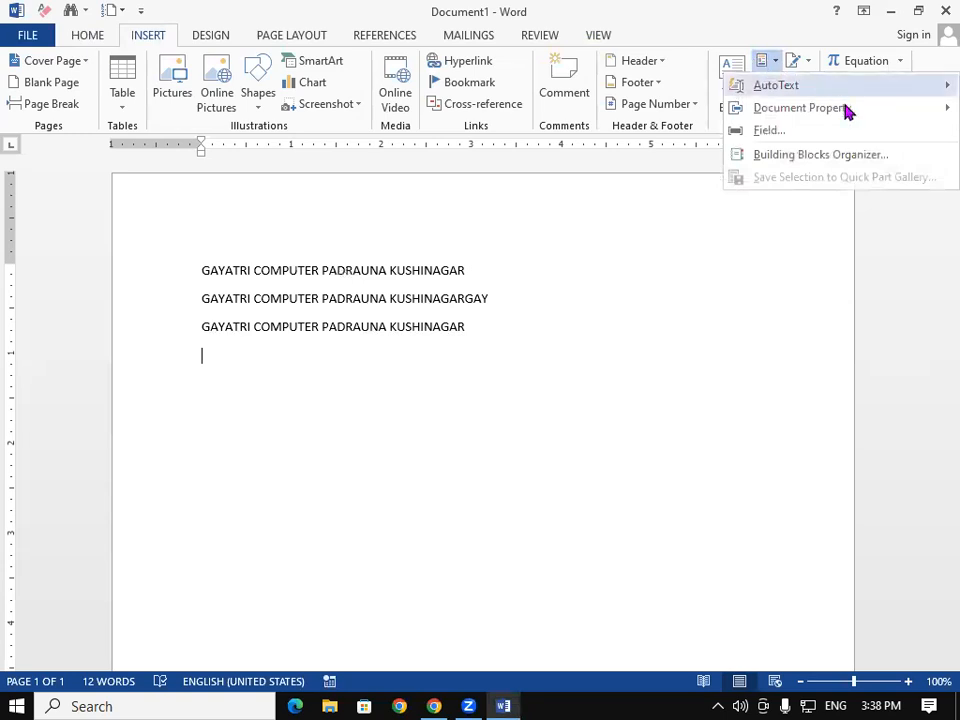
mouse_move(848, 112)
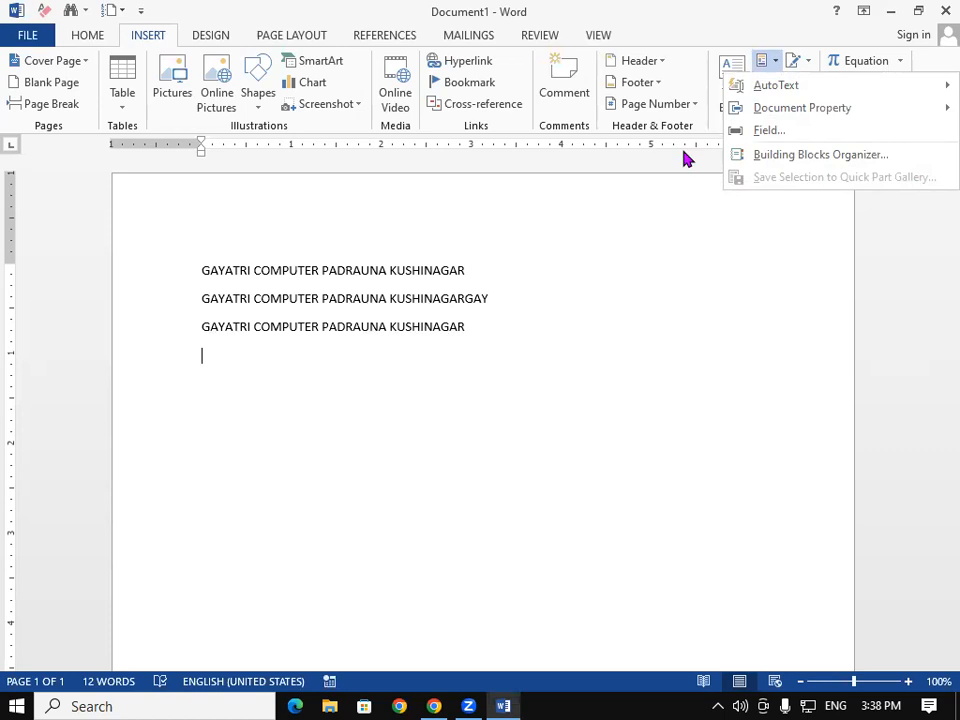
left_click(432, 480)
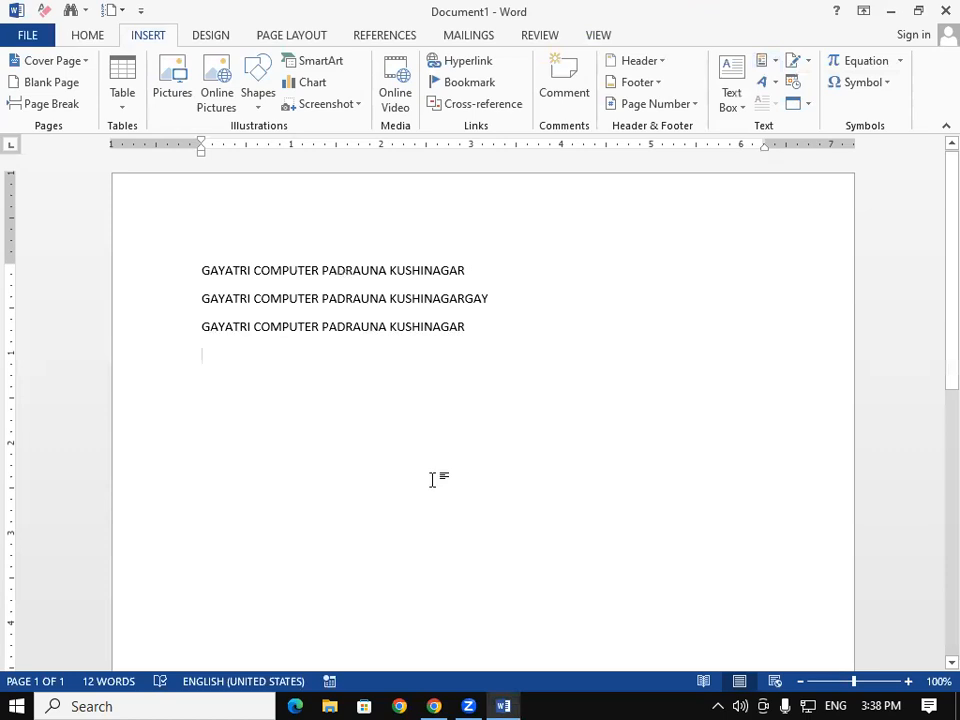
key("ctrl+a")
key("Delete")
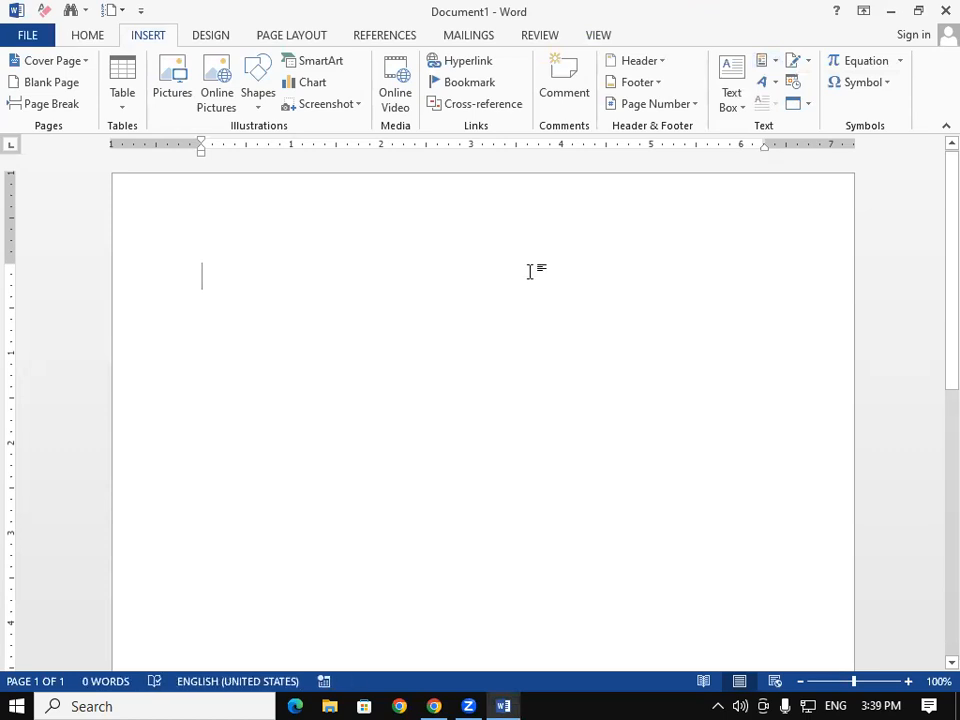
Step: Insert a Company property field reading 'GIT' and add a line below, undoing its AutoCorrect expansion
left_click(775, 63)
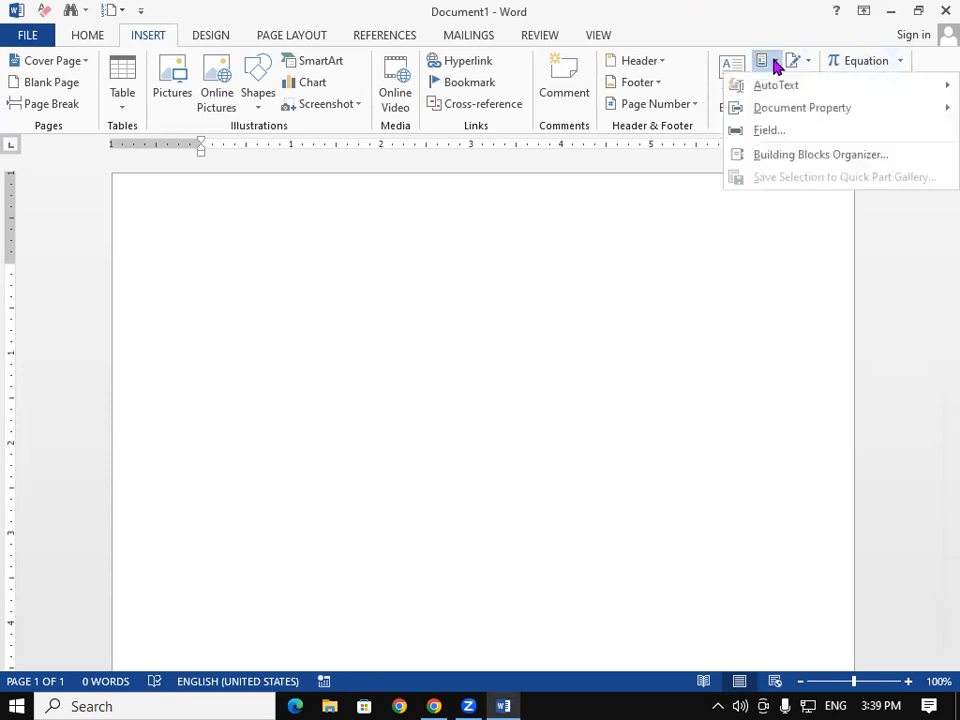
mouse_move(785, 117)
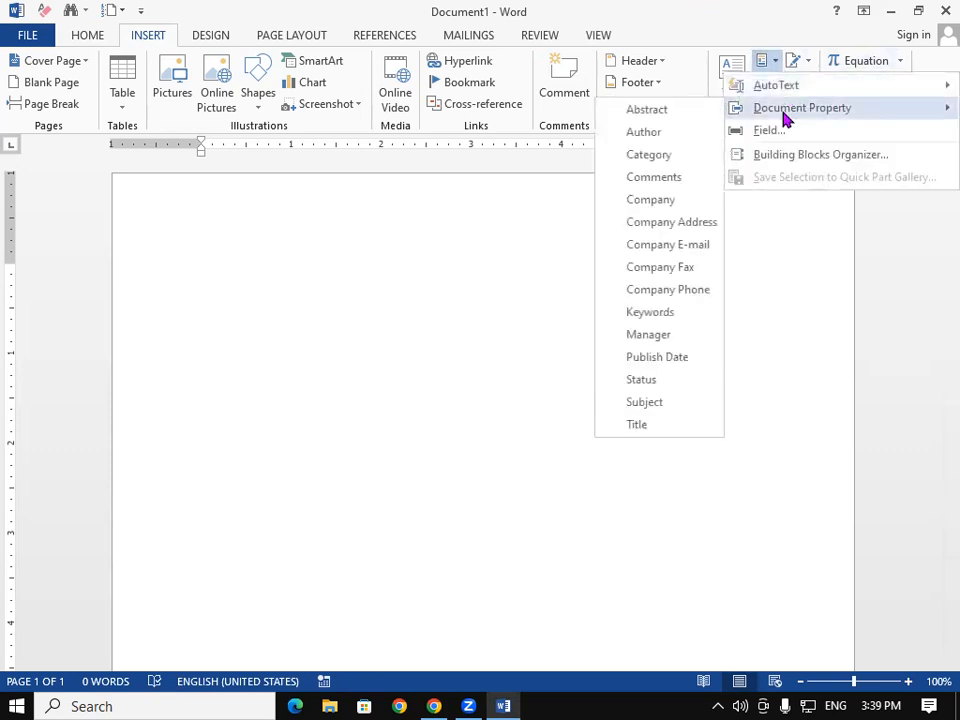
left_click(660, 201)
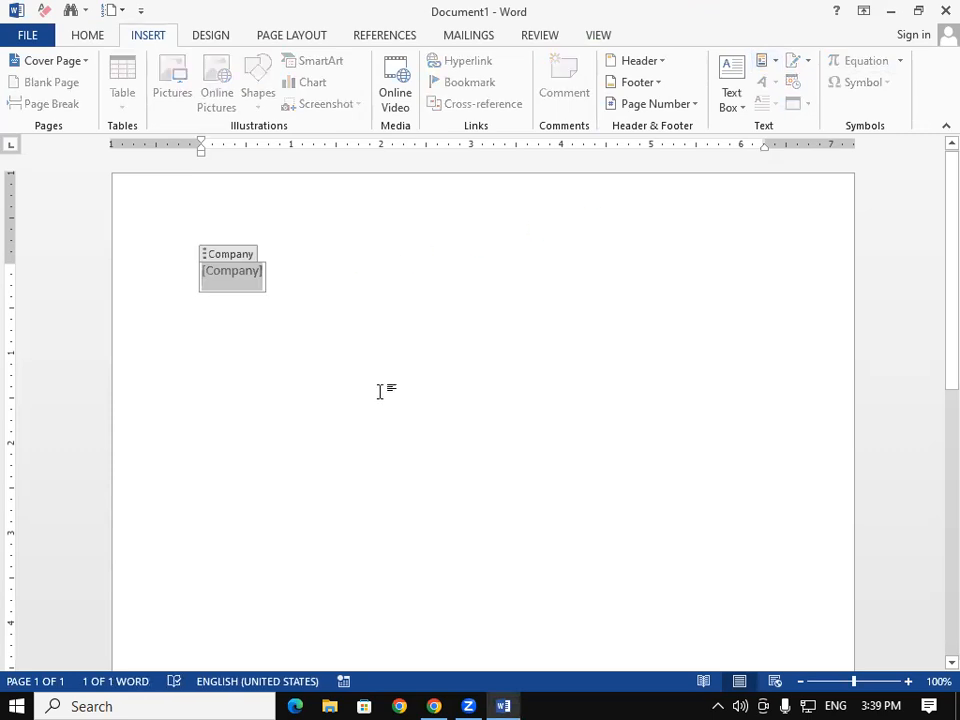
type("GIT")
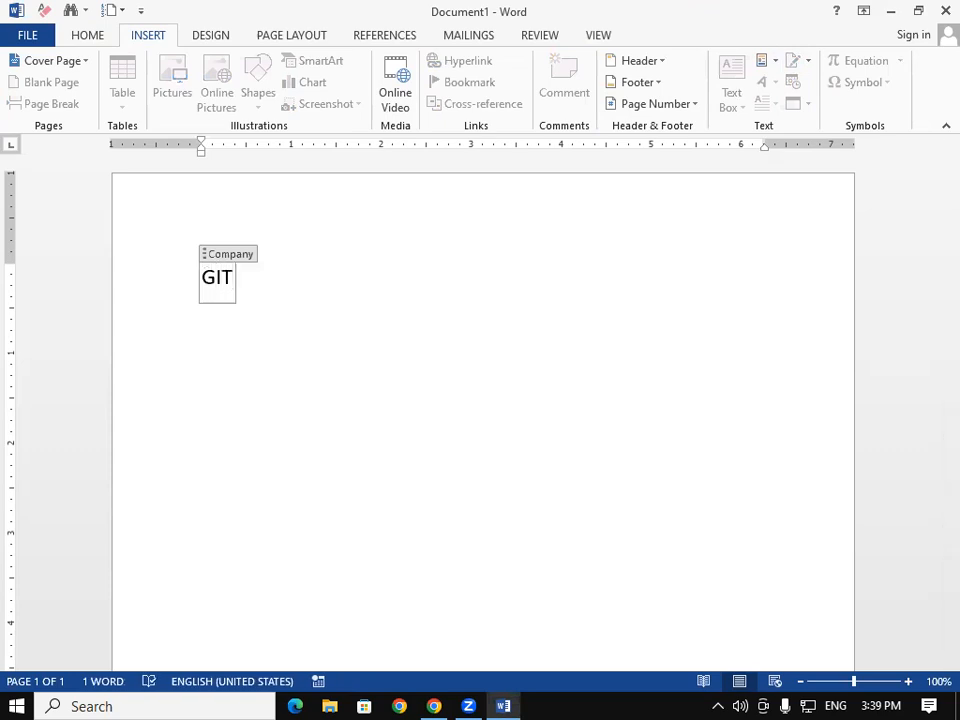
left_click(636, 405)
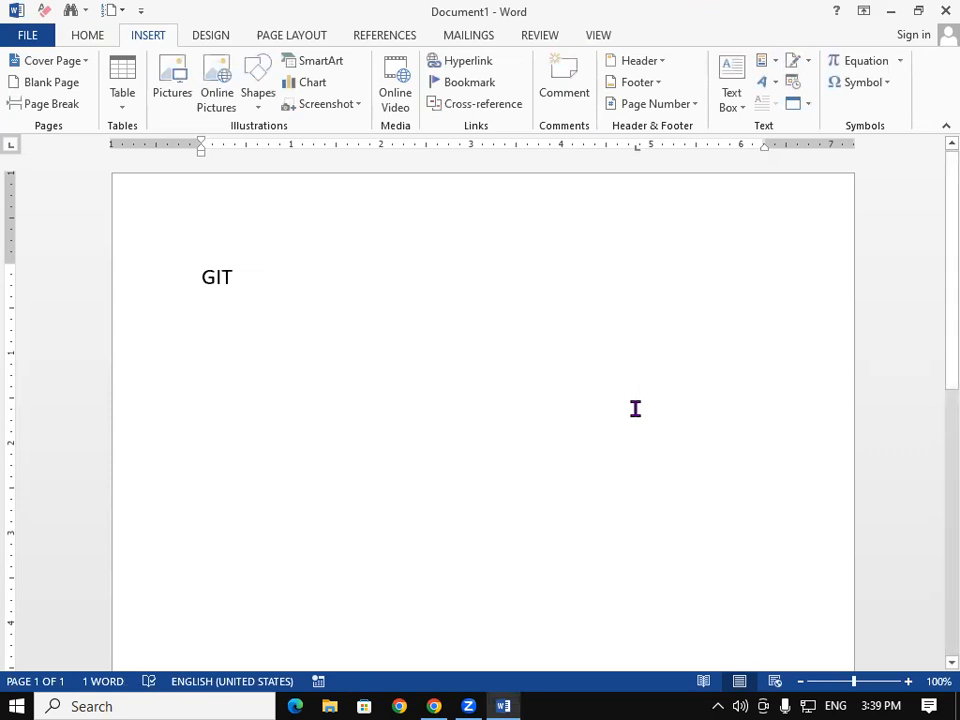
left_click(345, 306)
key("Return")
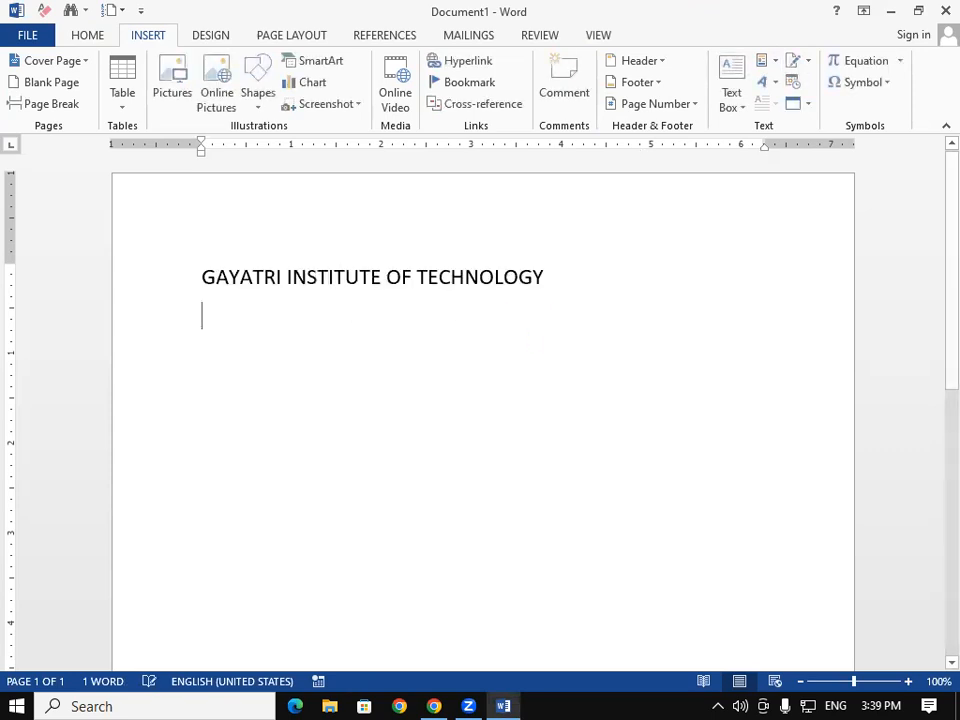
key("ctrl+z")
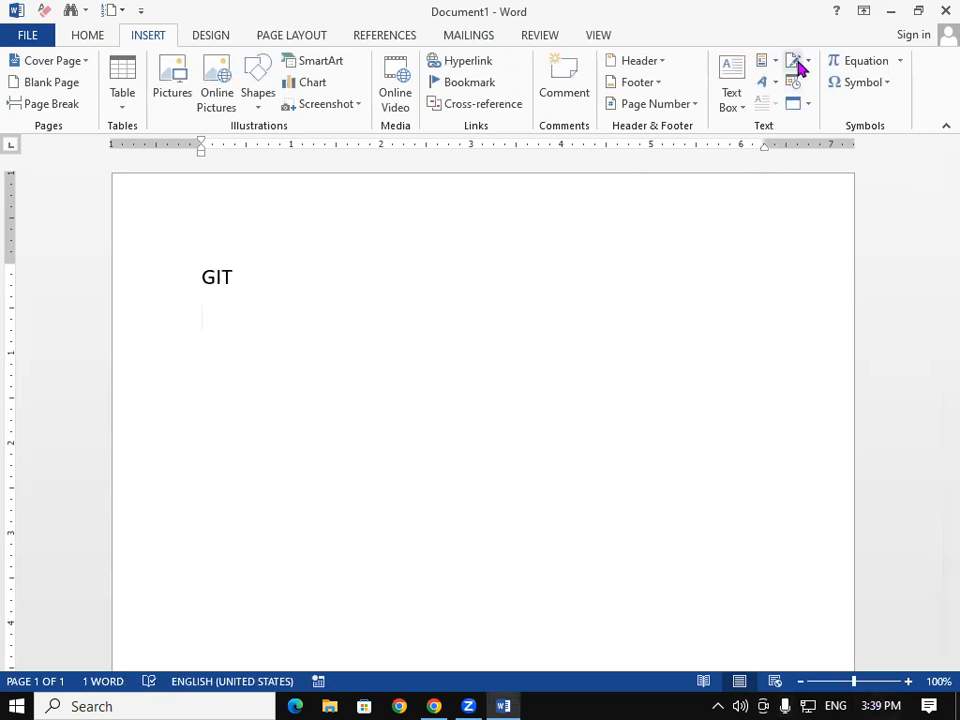
Step: Insert a Company Address property field filled with 'PADRAUNA' and start a new line below
left_click(765, 63)
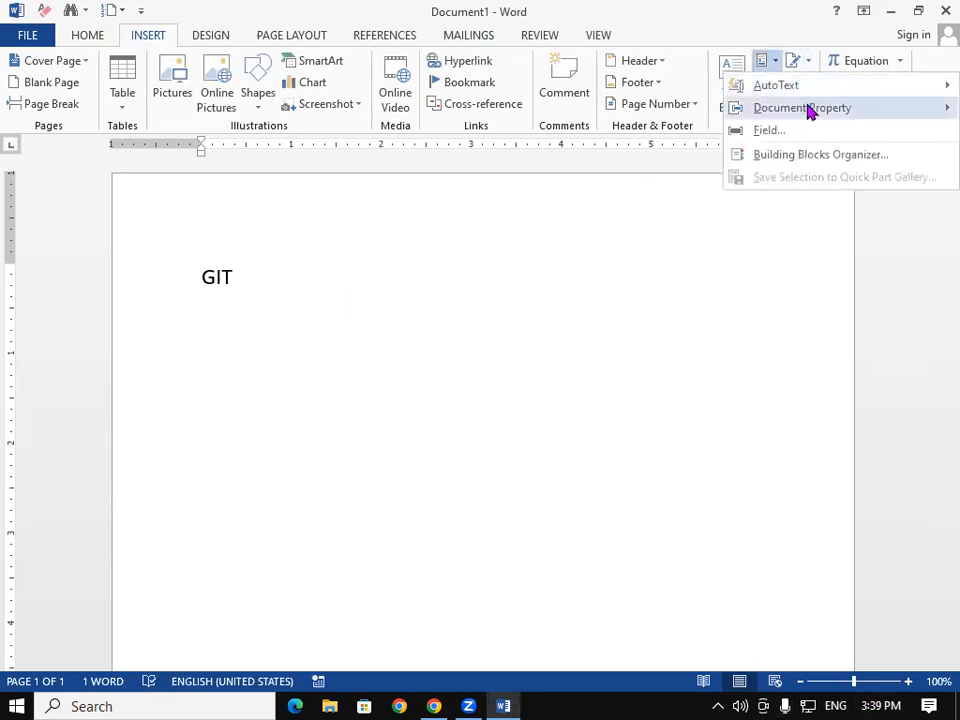
mouse_move(797, 112)
left_click(674, 222)
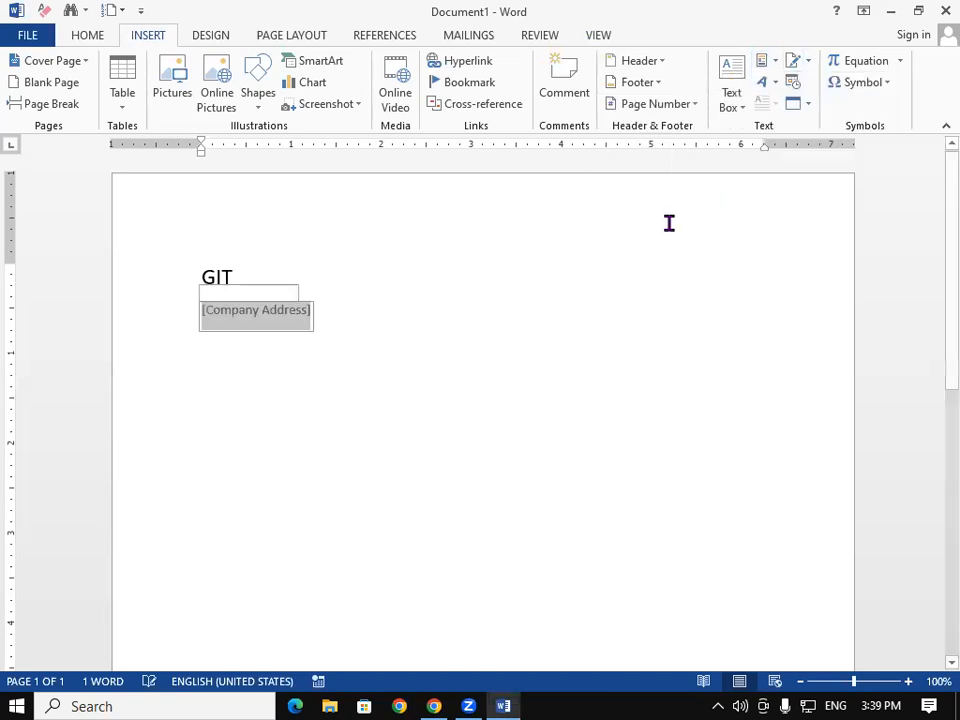
type("PAD")
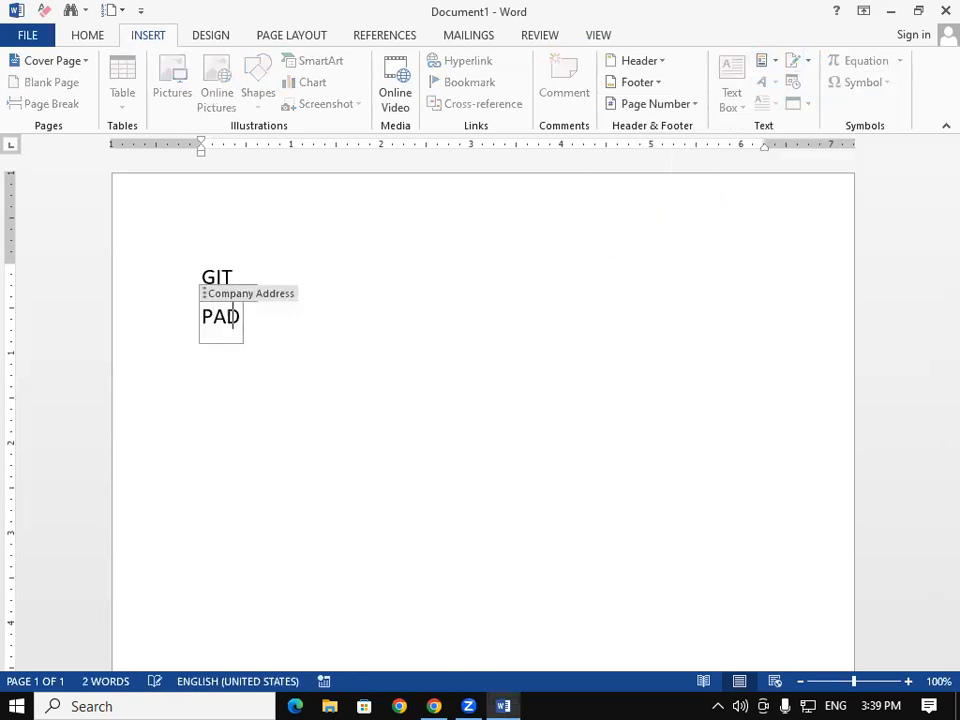
type("RAUNA")
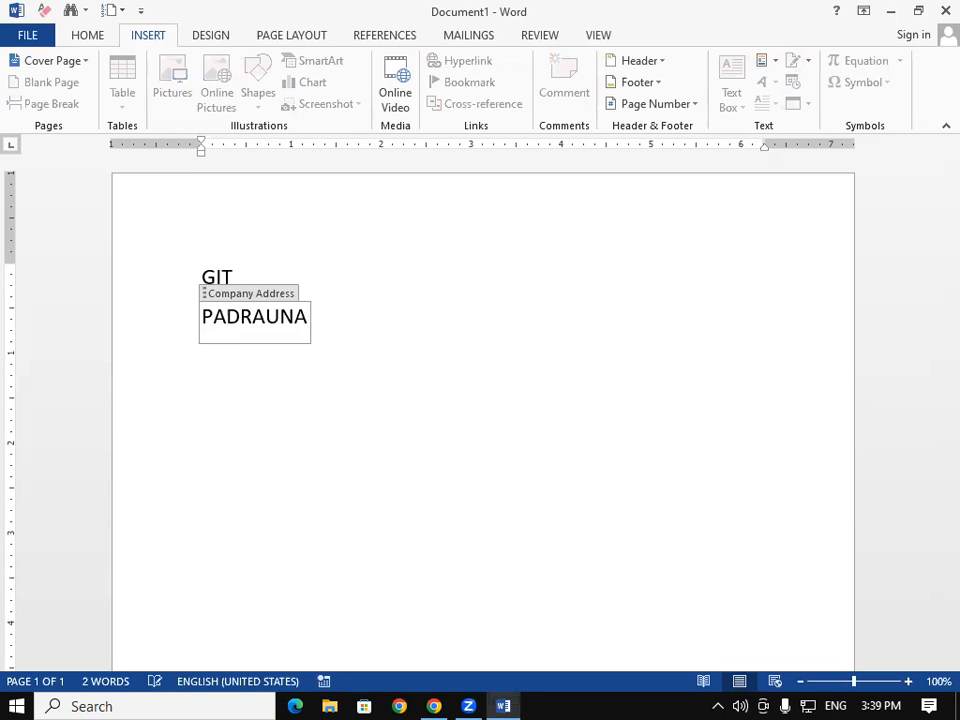
left_click(235, 400)
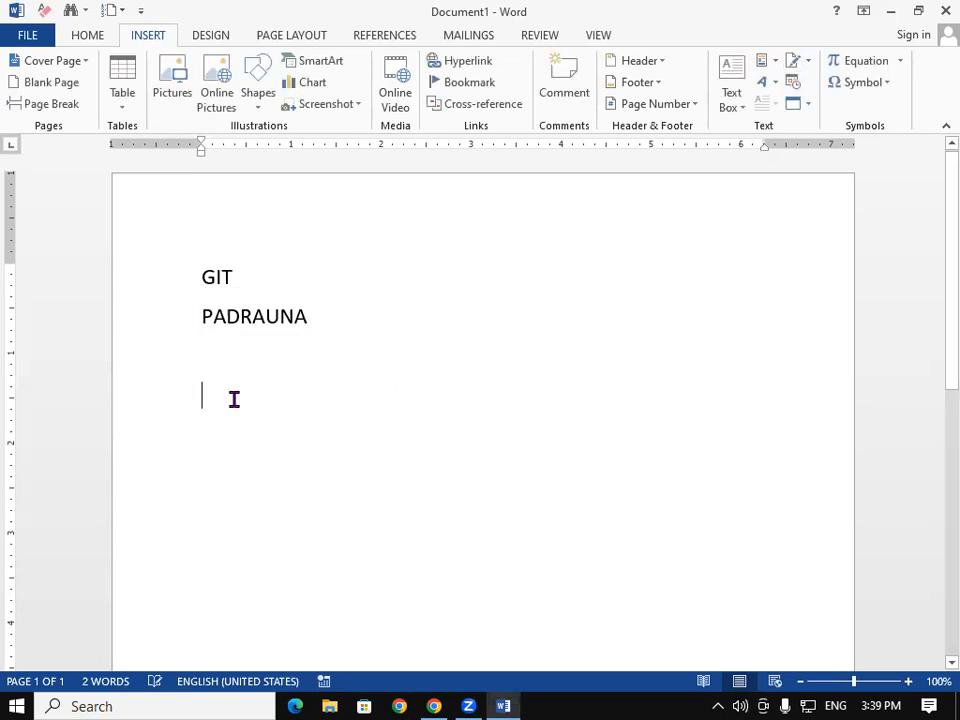
left_click(226, 318)
left_click(319, 327)
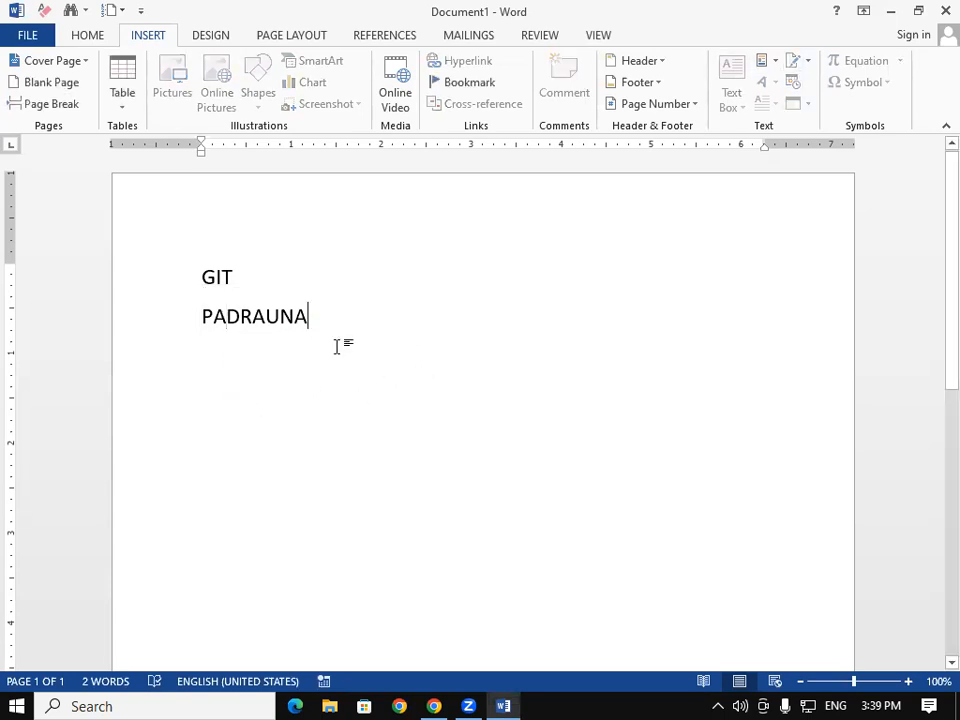
key("Return")
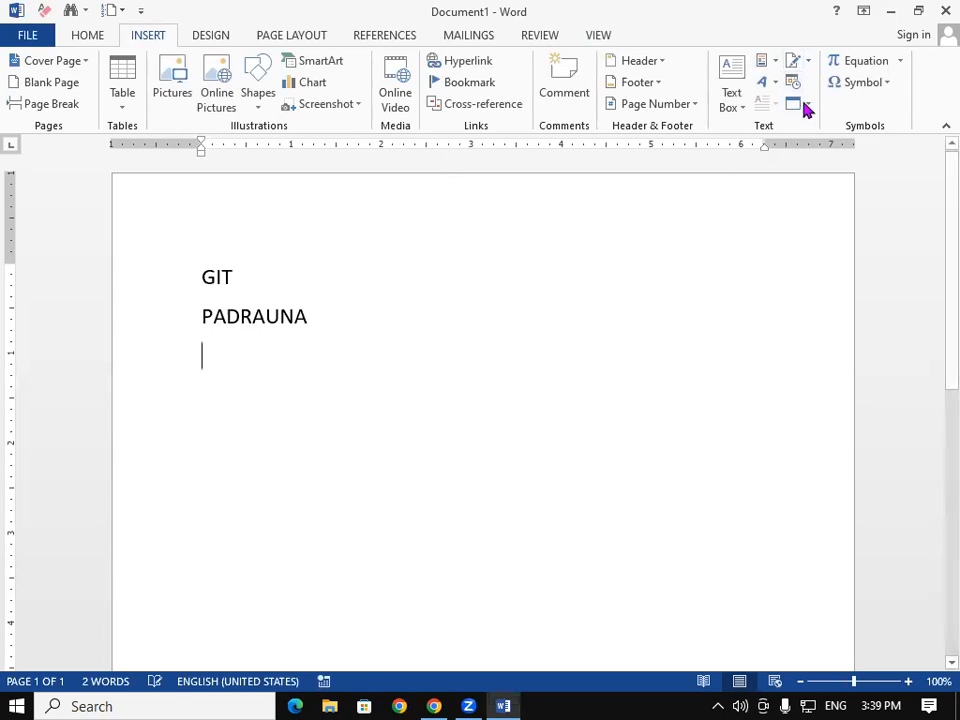
left_click(768, 64)
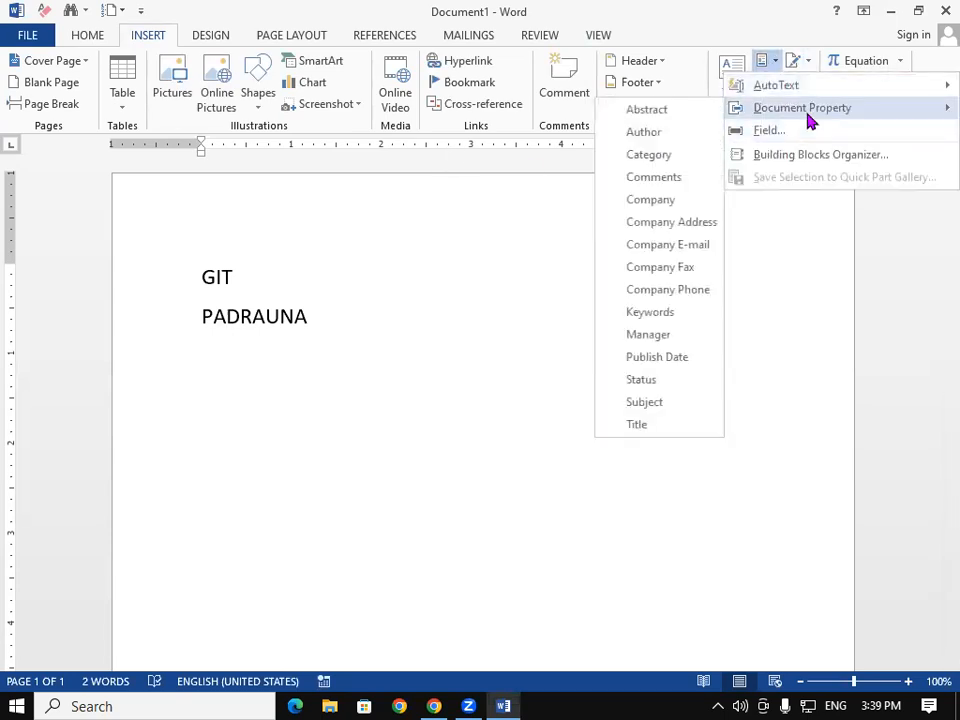
mouse_move(802, 110)
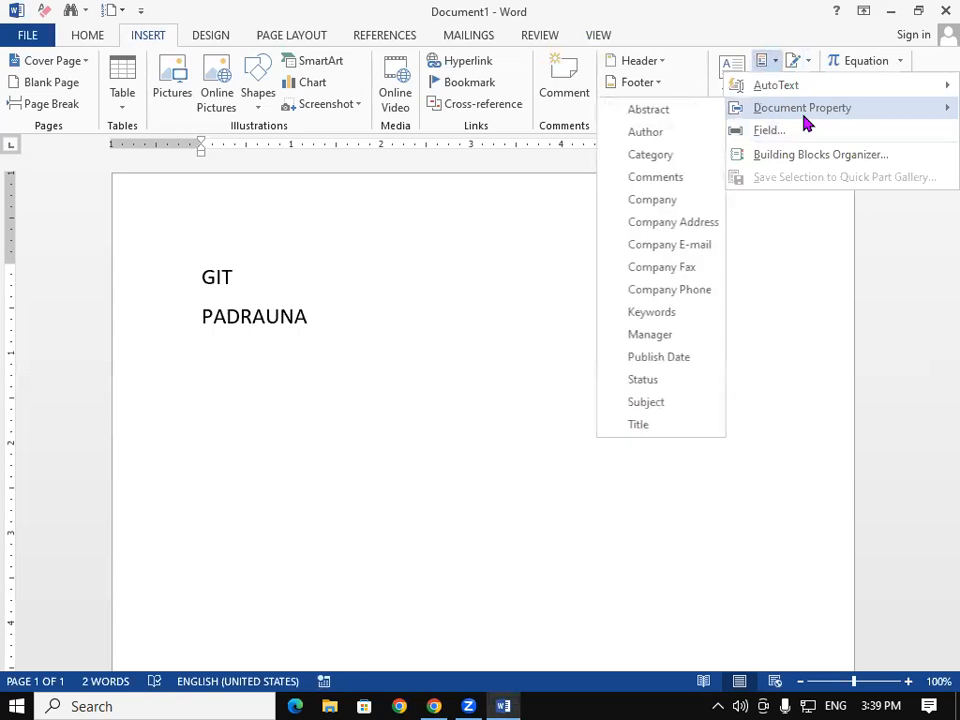
left_click(668, 290)
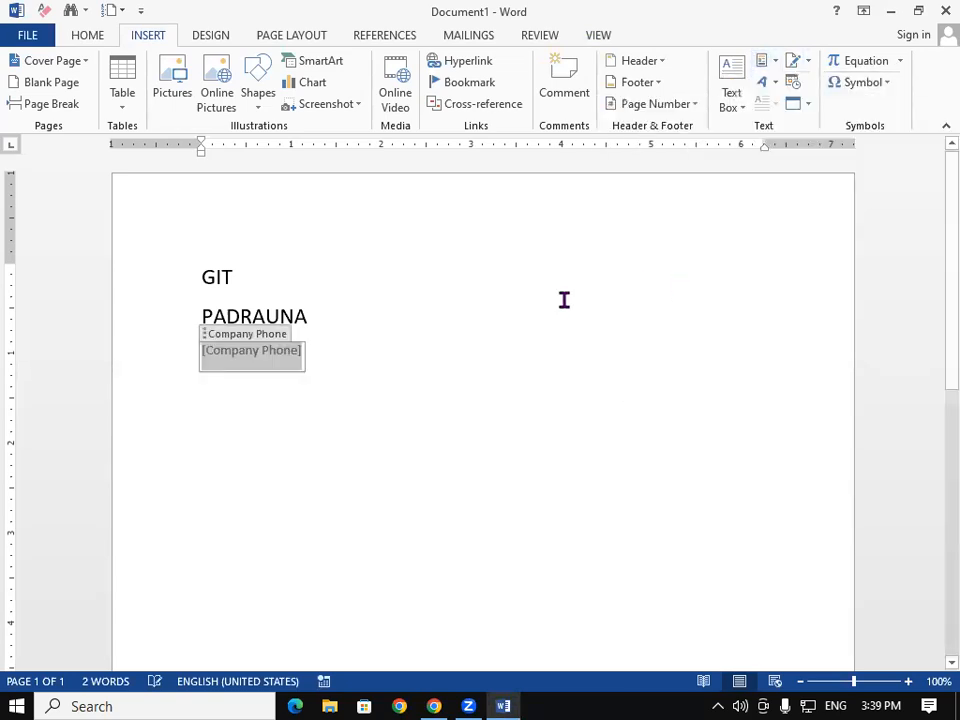
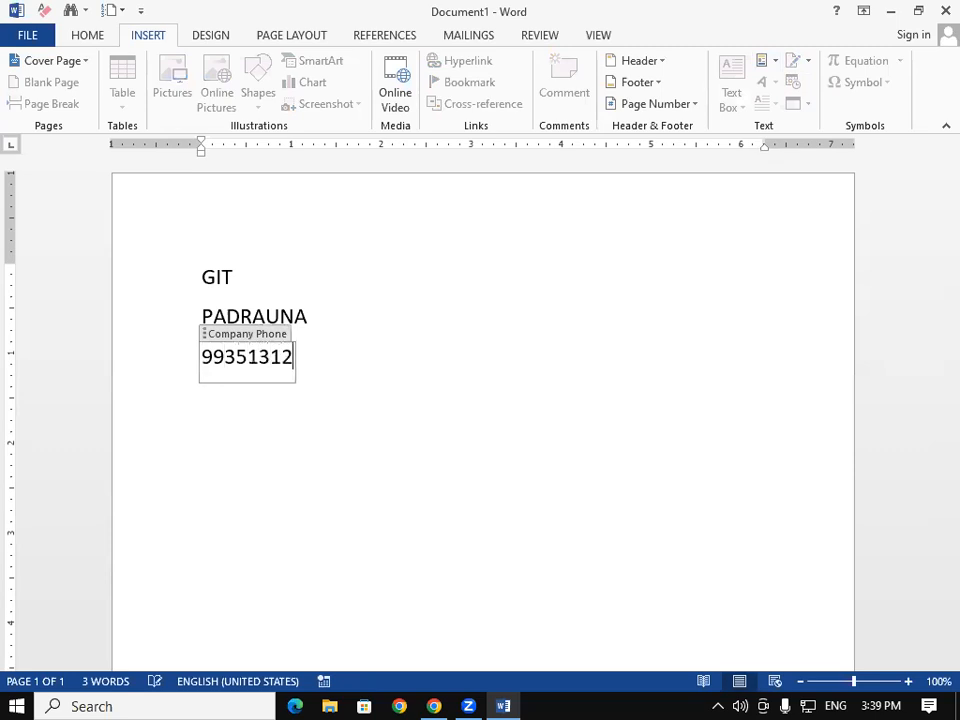
left_click(357, 393)
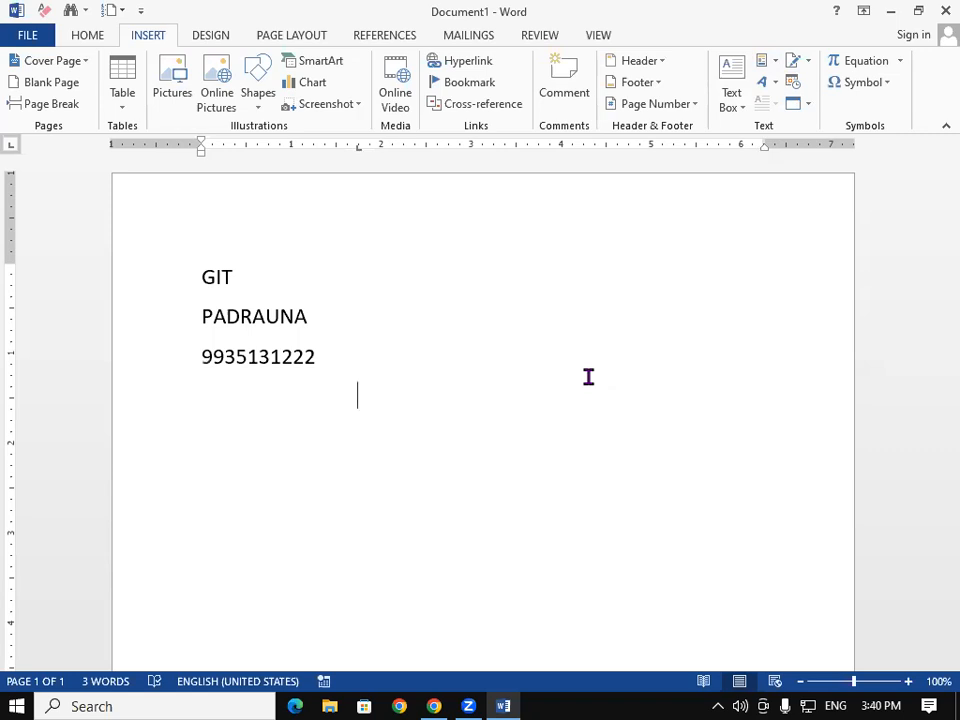
left_click(228, 272)
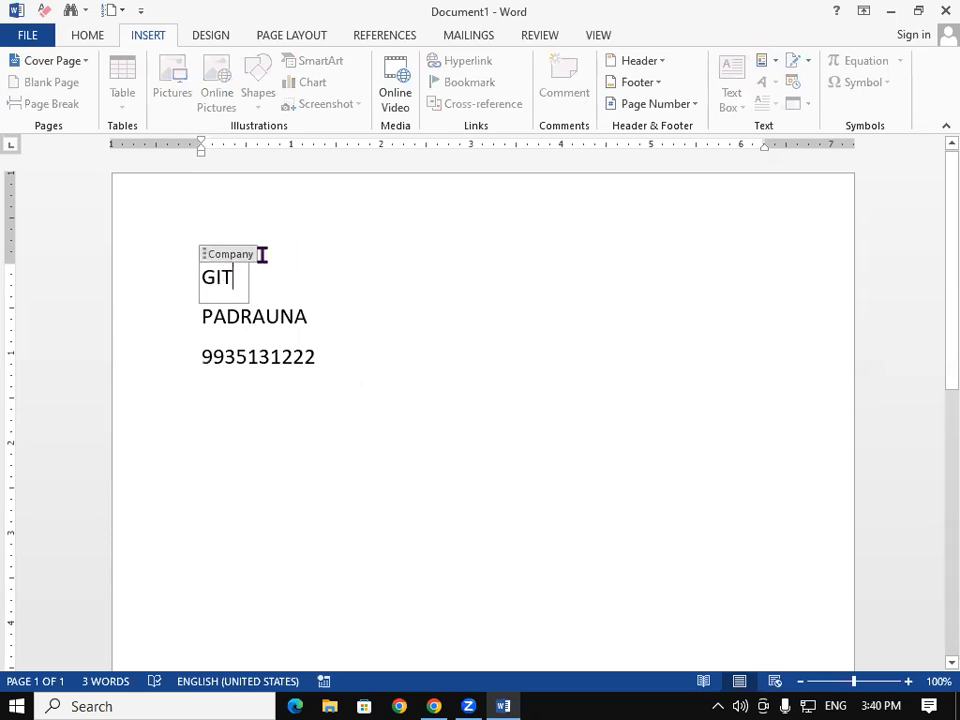
left_click(280, 310)
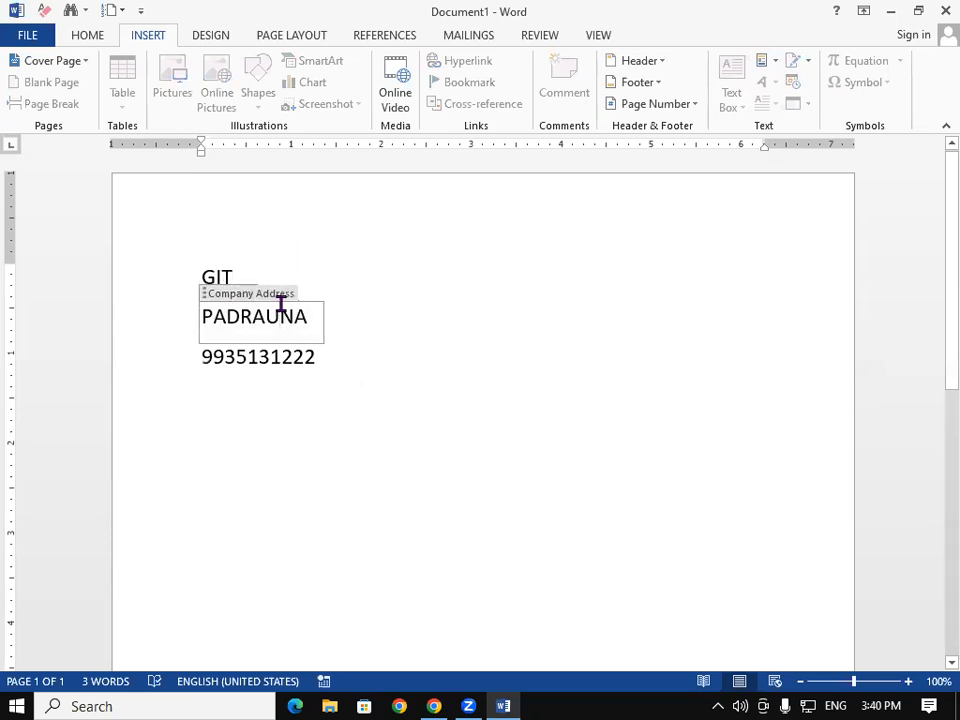
left_click(304, 364)
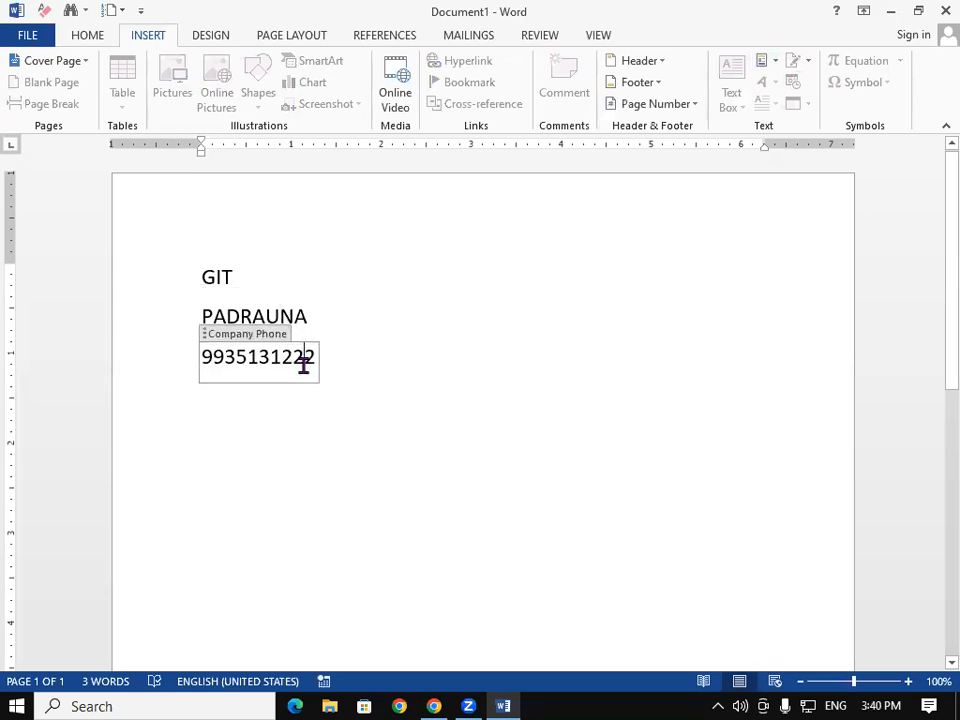
double_click(487, 365)
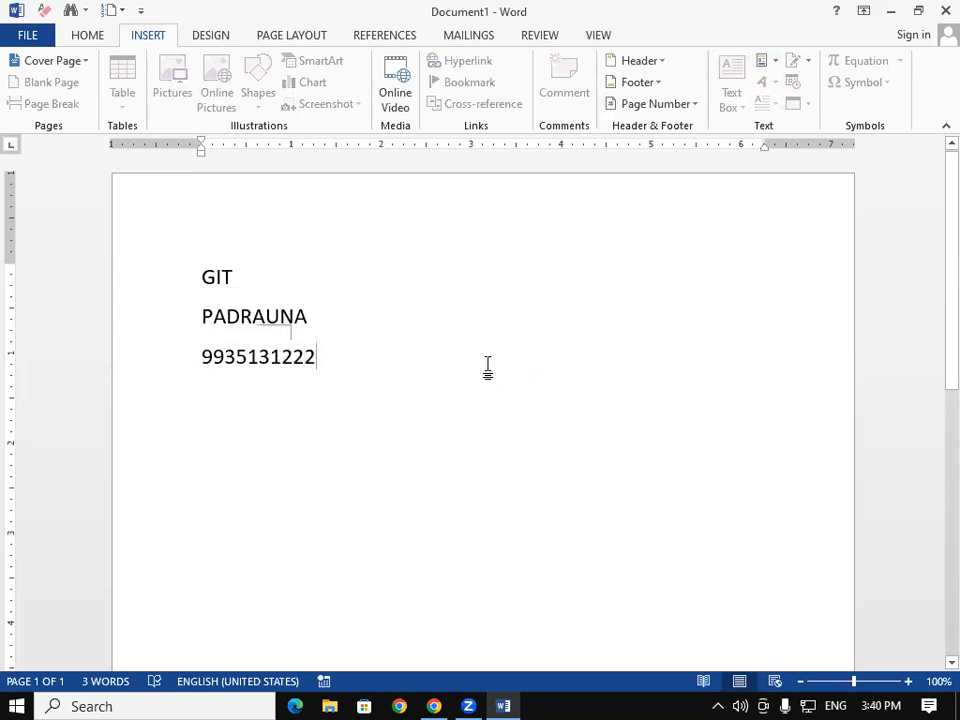
left_click(409, 371)
key("Return")
key("Return")
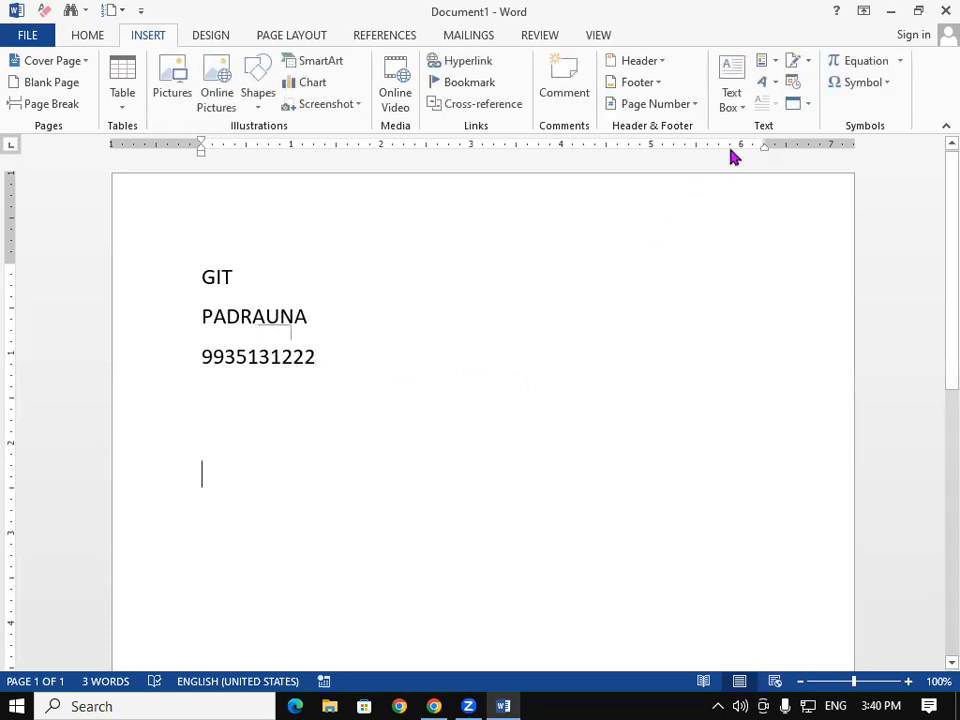
Step: Insert a second Company field (GIT) and start a new line, keeping GIT unexpanded
left_click(773, 68)
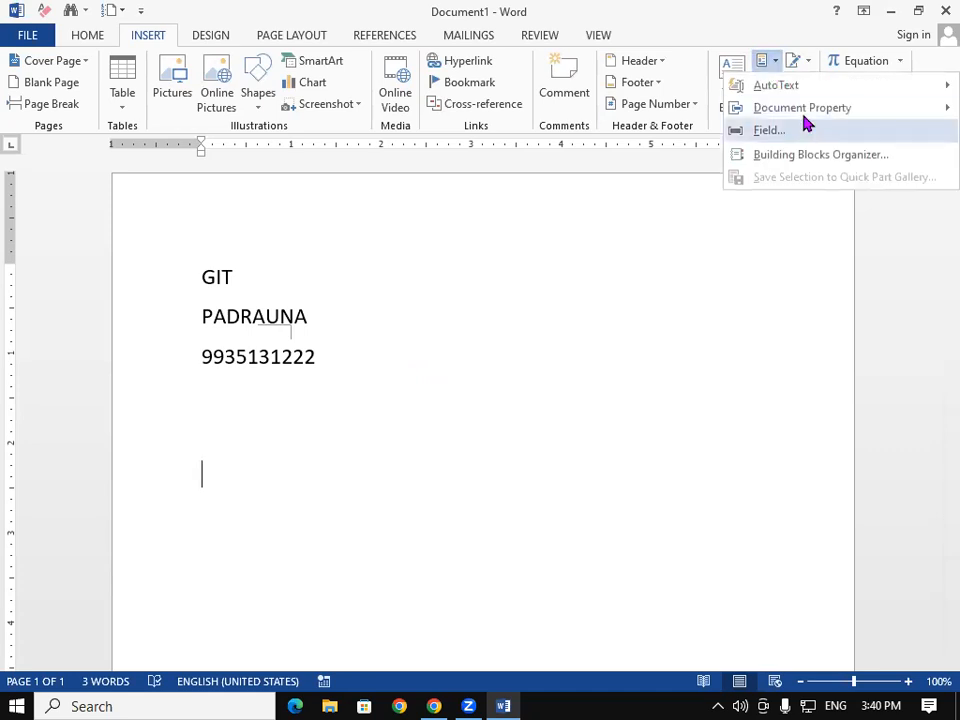
mouse_move(808, 112)
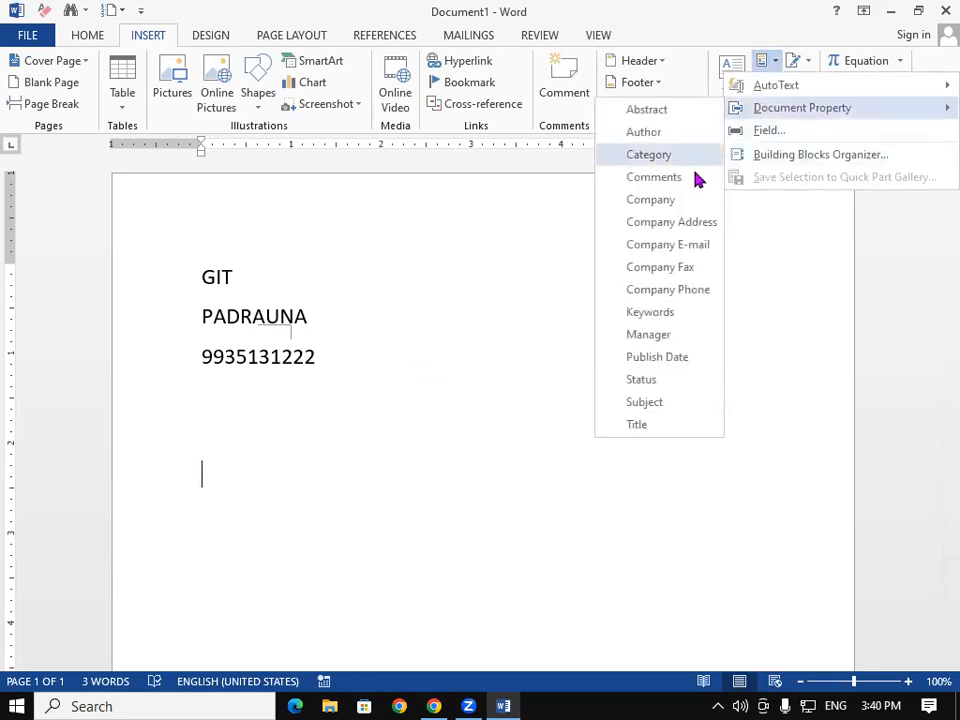
left_click(650, 199)
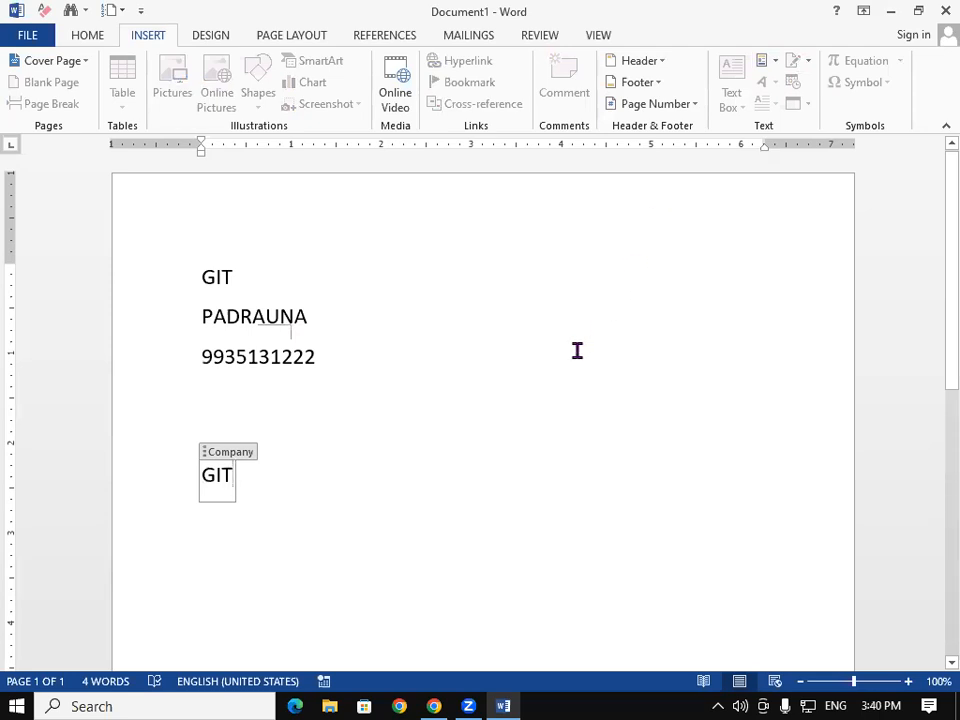
left_click(457, 457)
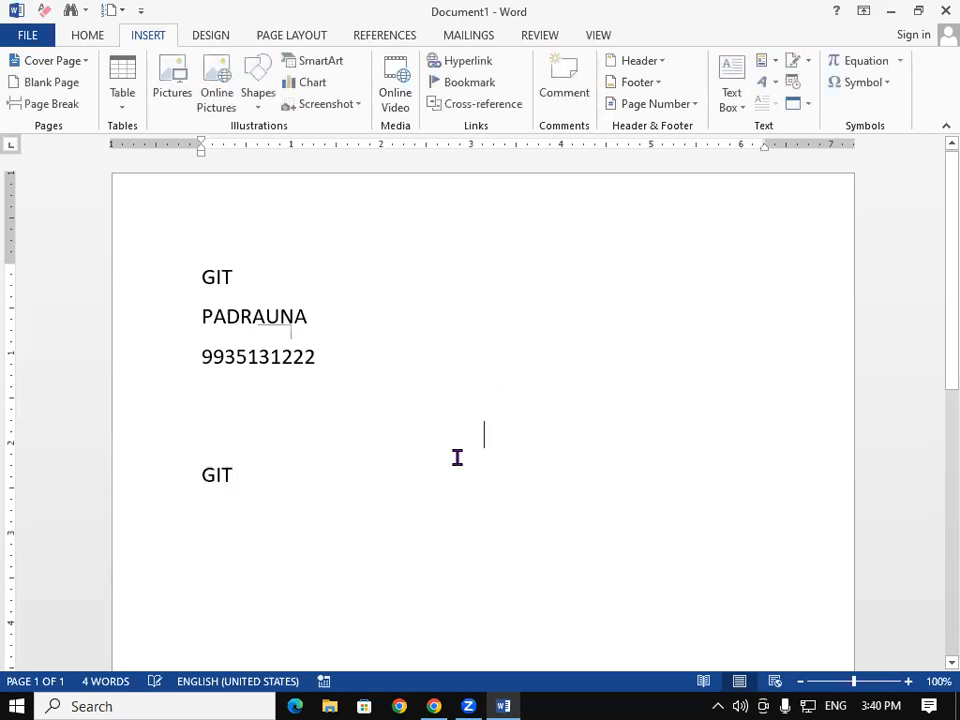
left_click(312, 475)
key("F3")
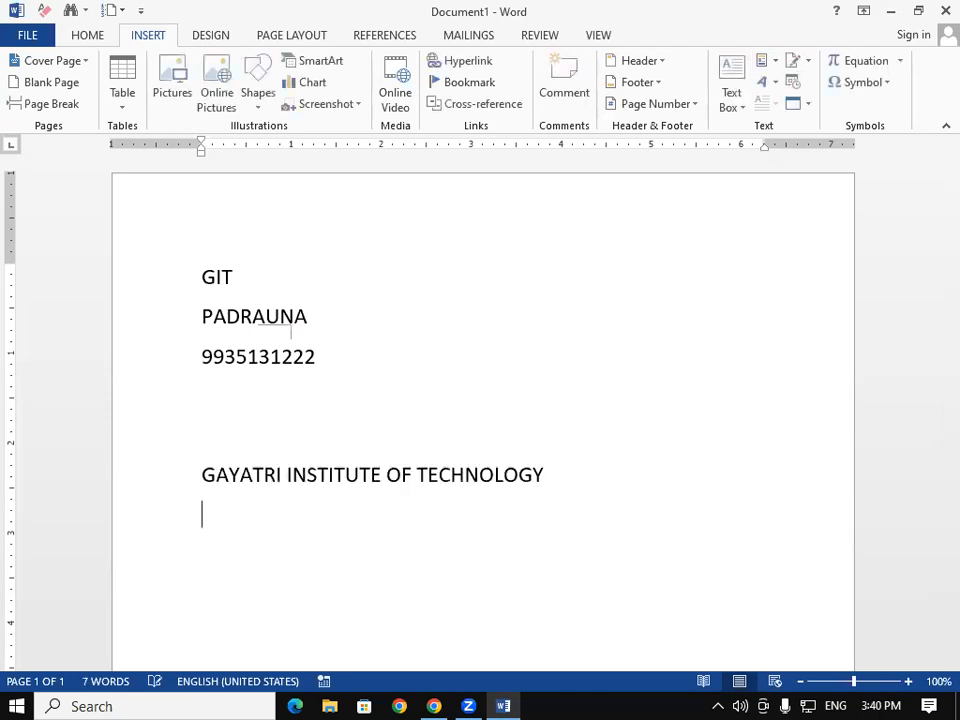
key("ctrl+z")
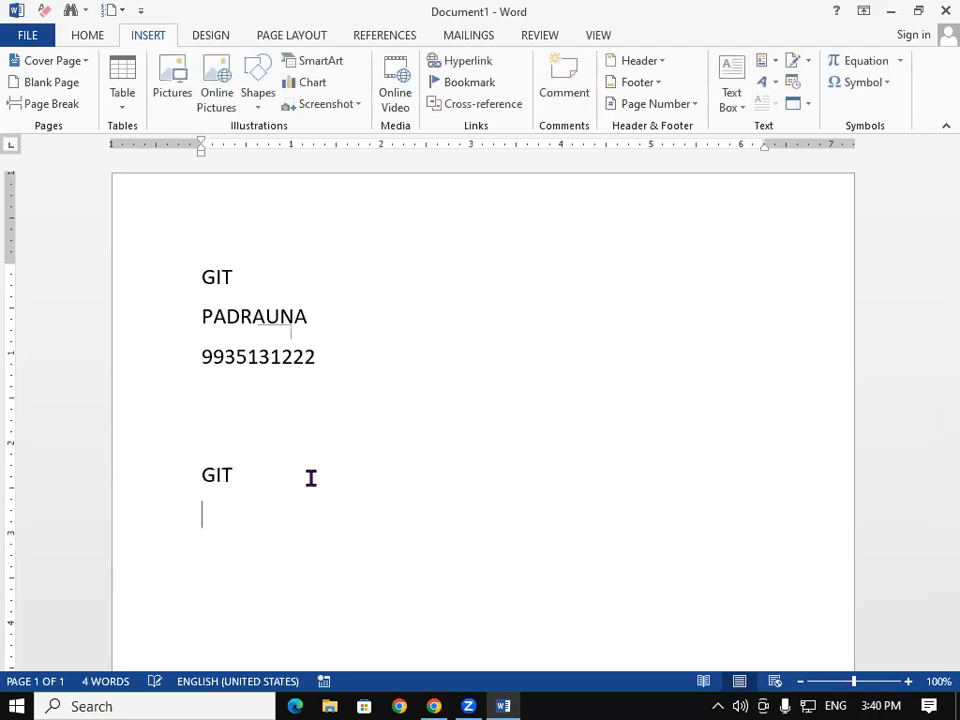
Step: Insert a second Company Address field (PADRAUNA) and start a new line below
left_click(774, 62)
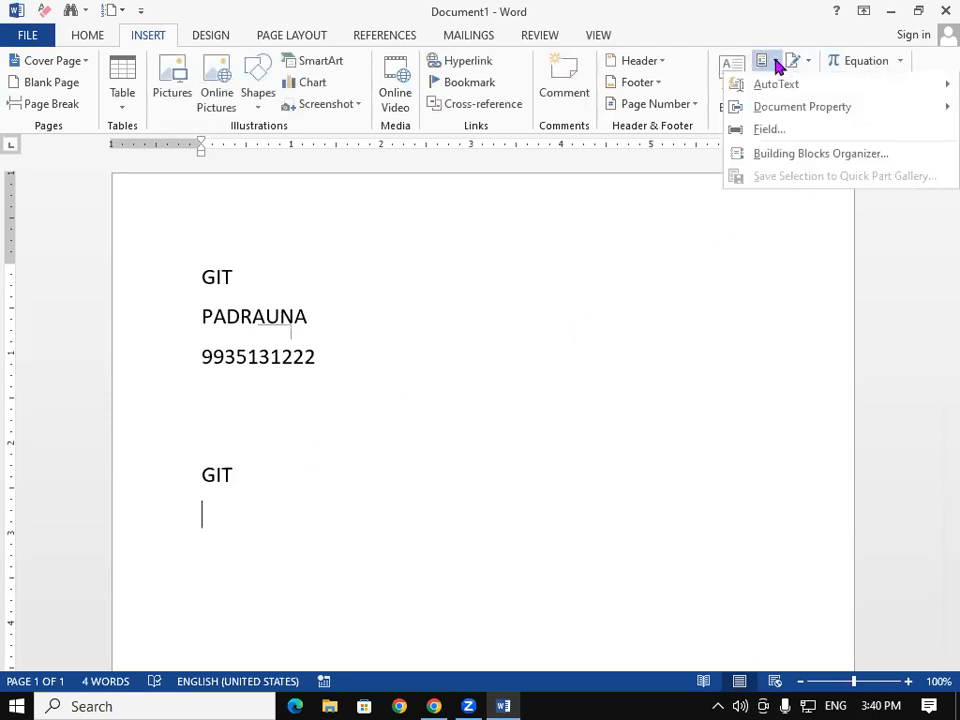
mouse_move(800, 116)
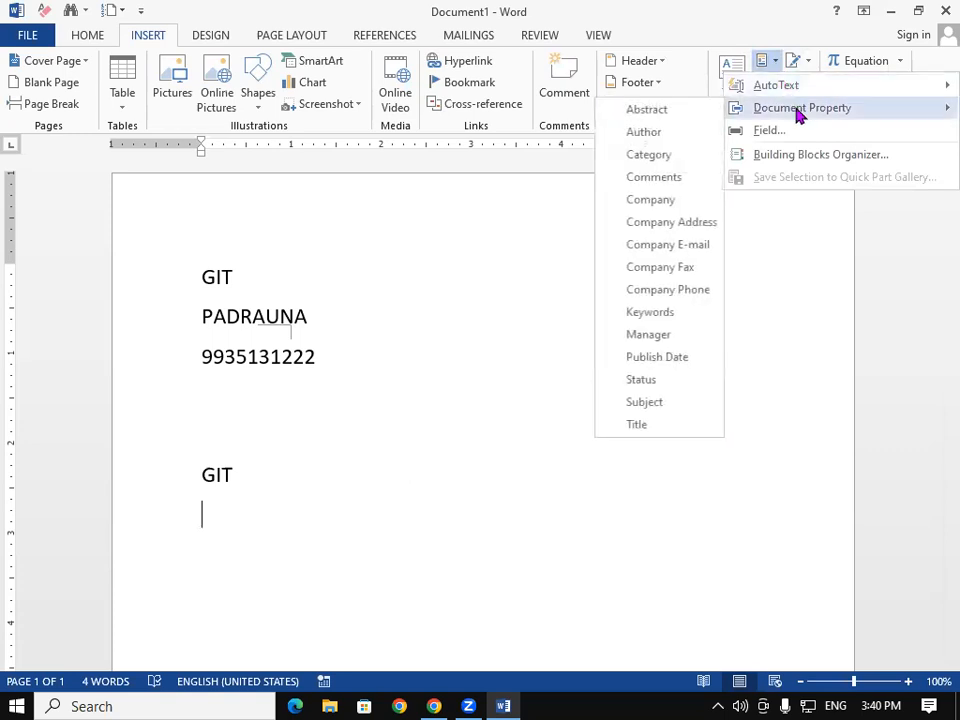
left_click(688, 224)
left_click(431, 516)
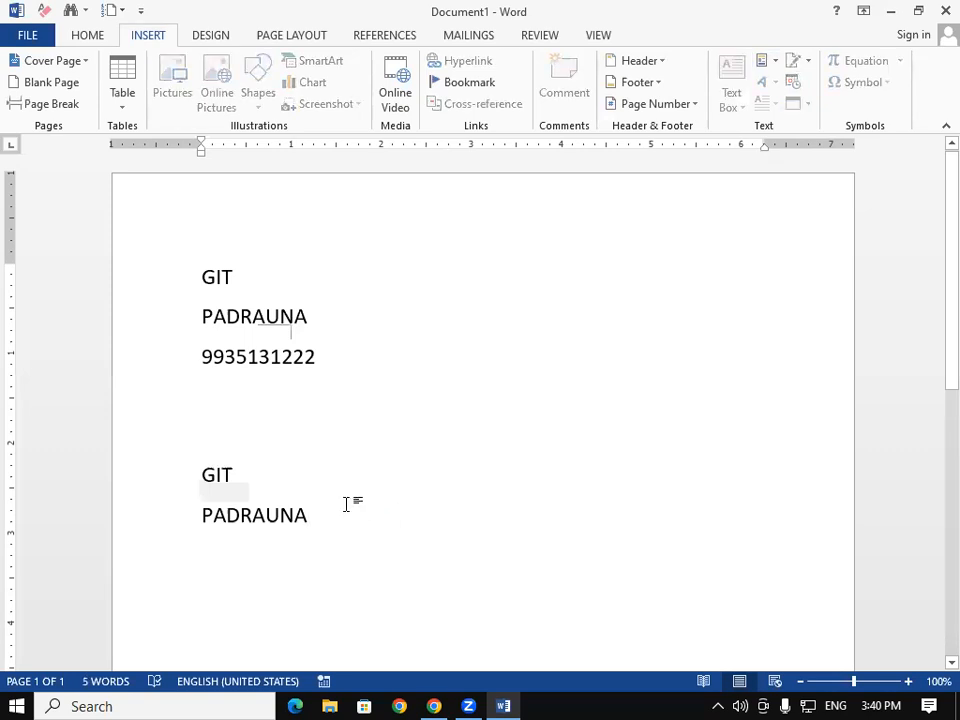
key("Return")
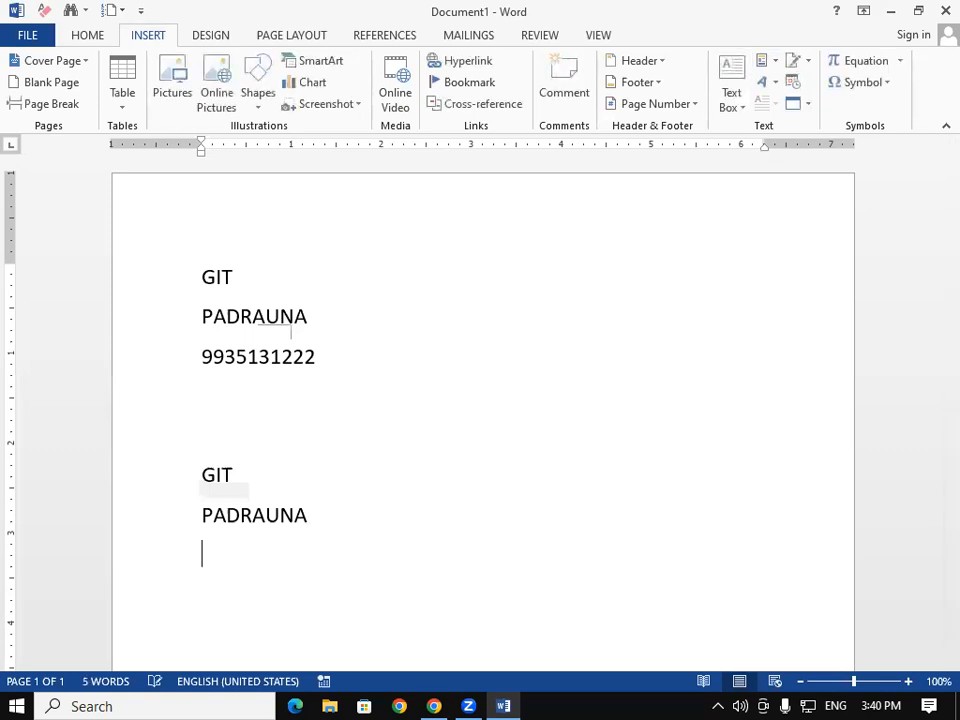
left_click(766, 64)
mouse_move(790, 104)
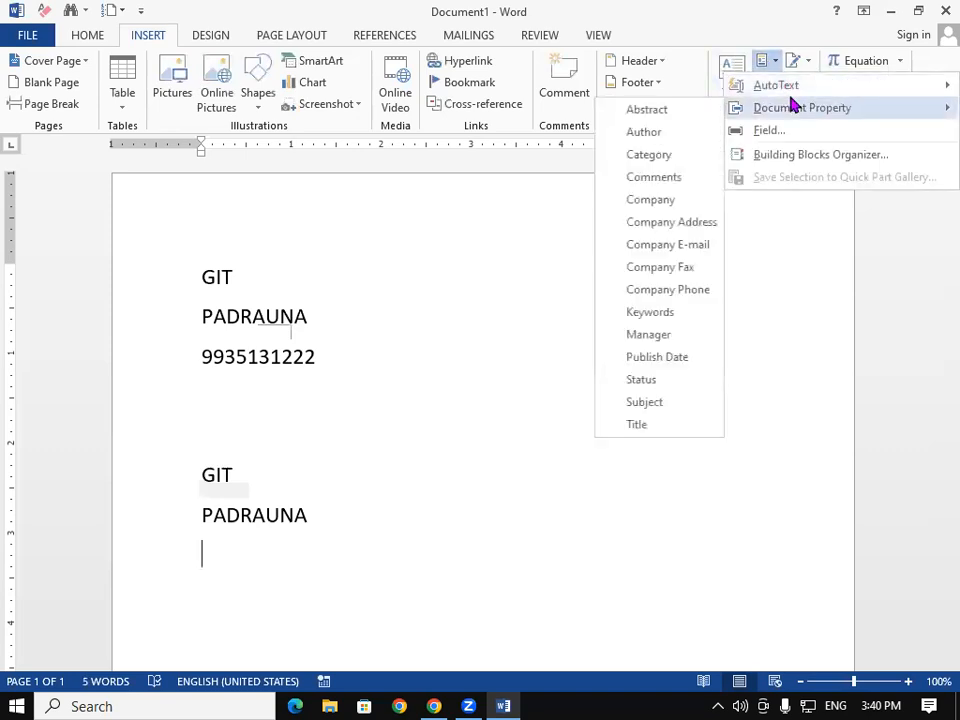
left_click(670, 290)
double_click(372, 585)
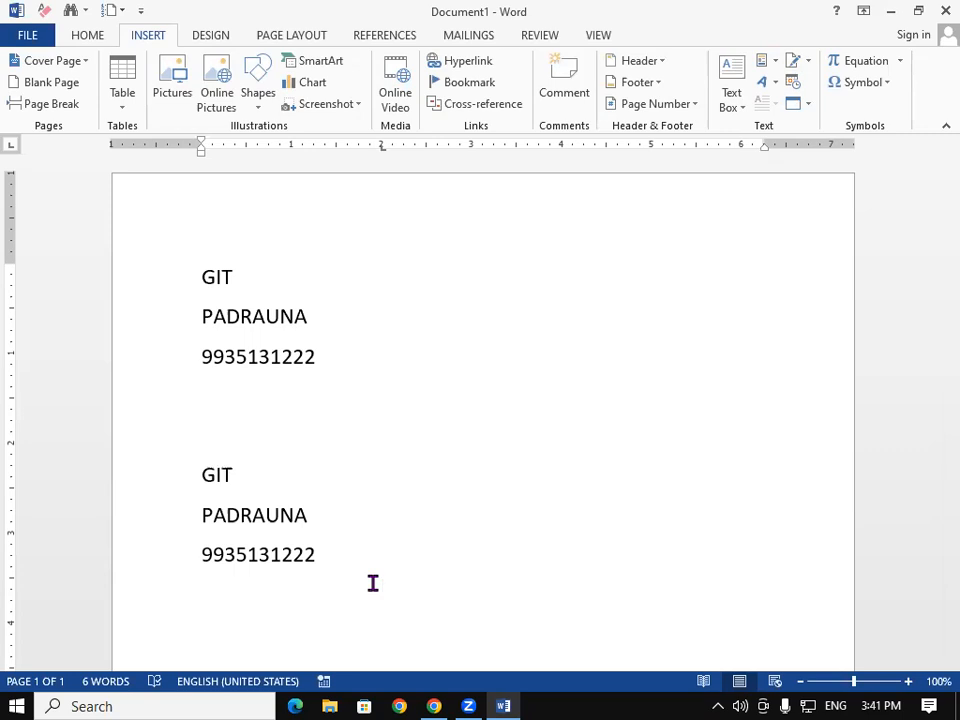
left_click(764, 64)
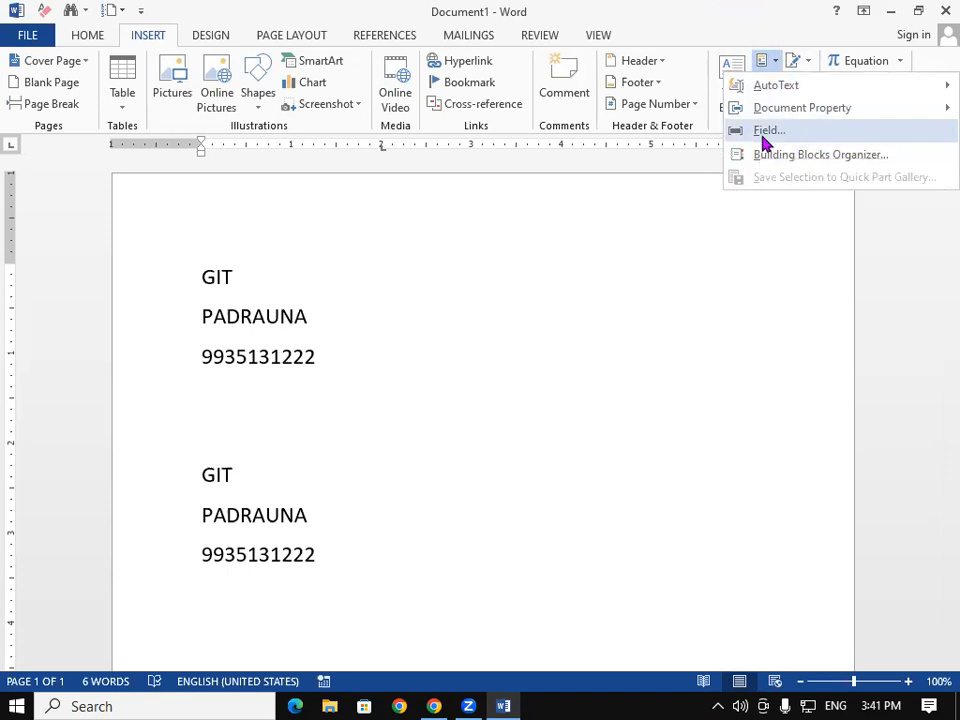
Step: Clear the page and insert a 7-column by 4-row table, dragging it larger
left_click(510, 444)
key("ctrl+a")
key("Delete")
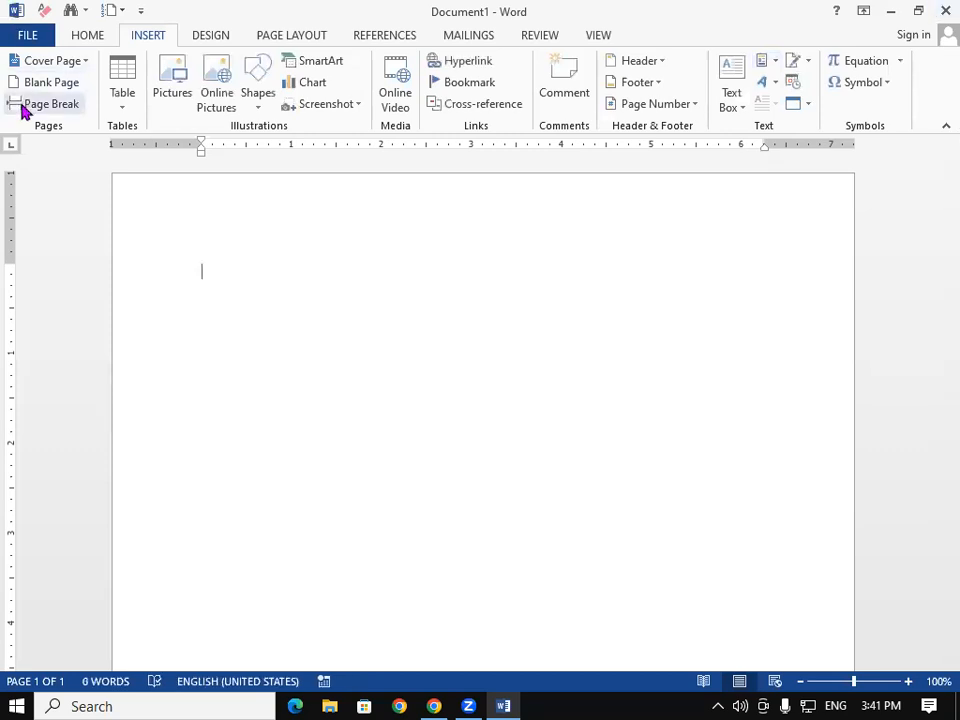
left_click(122, 94)
left_click(229, 206)
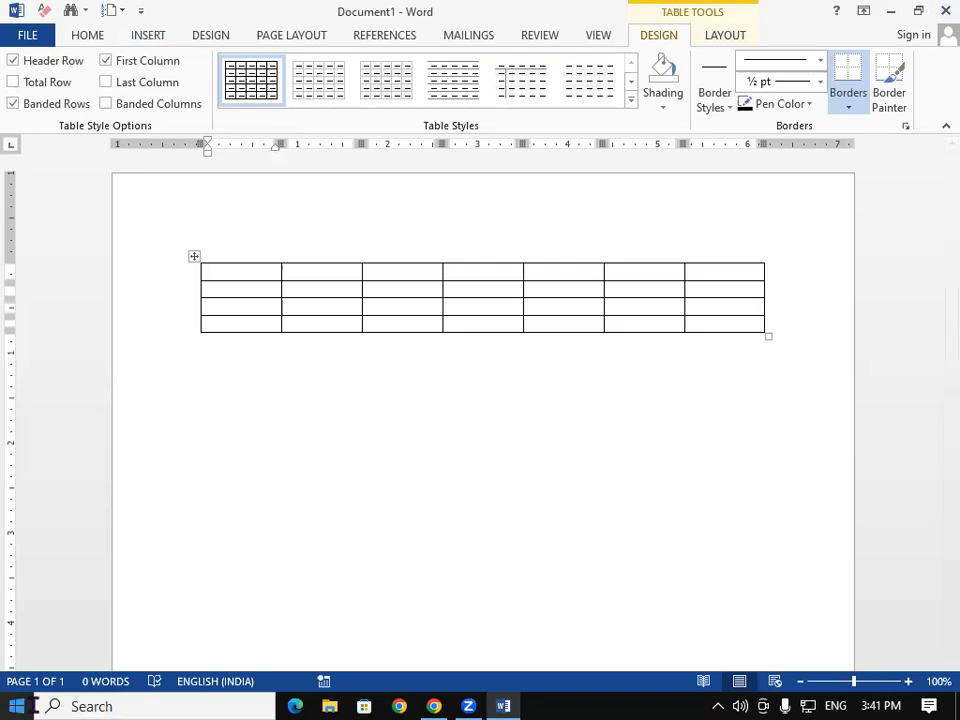
left_click_drag(768, 337, 781, 446)
Step: Type 12, 45, 65 and 25 values across the first row's cells
type("12 ")
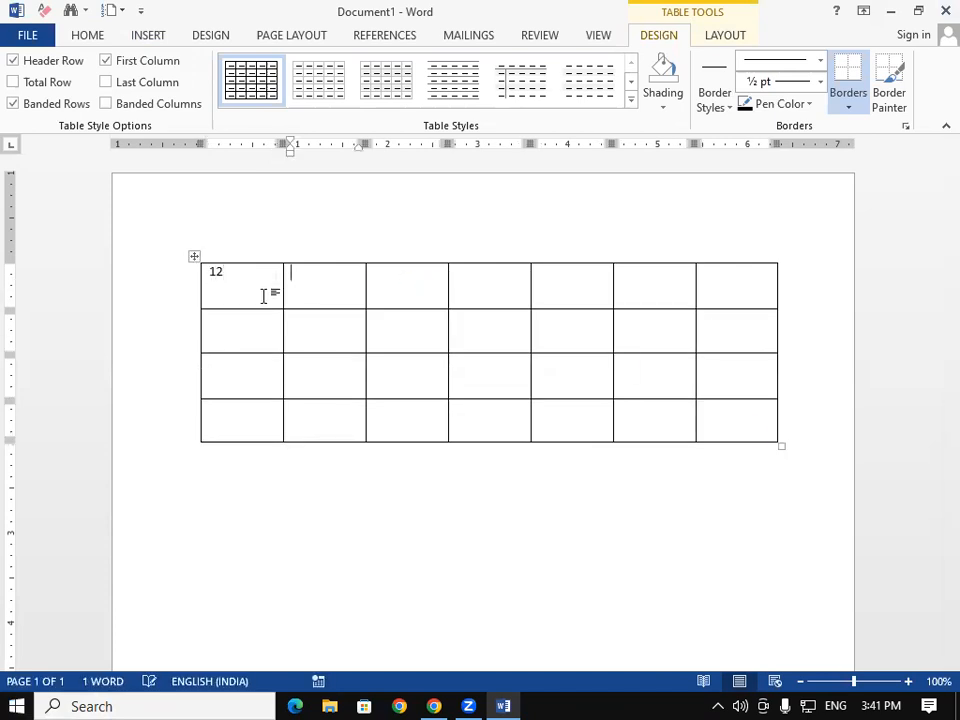
type("45")
key("Tab")
type("65")
key("Tab")
type("25")
key("Tab")
type("25")
key("Tab")
type("25")
key("Tab")
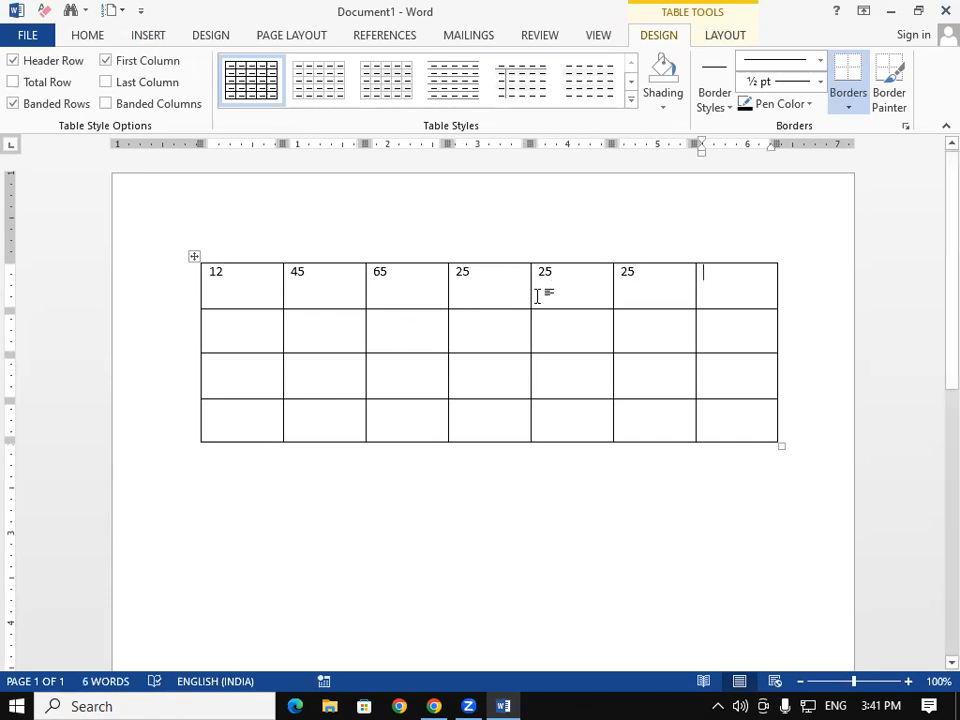
Step: Replace the 25 in the sixth cell with 36
left_click_drag(639, 272, 611, 272)
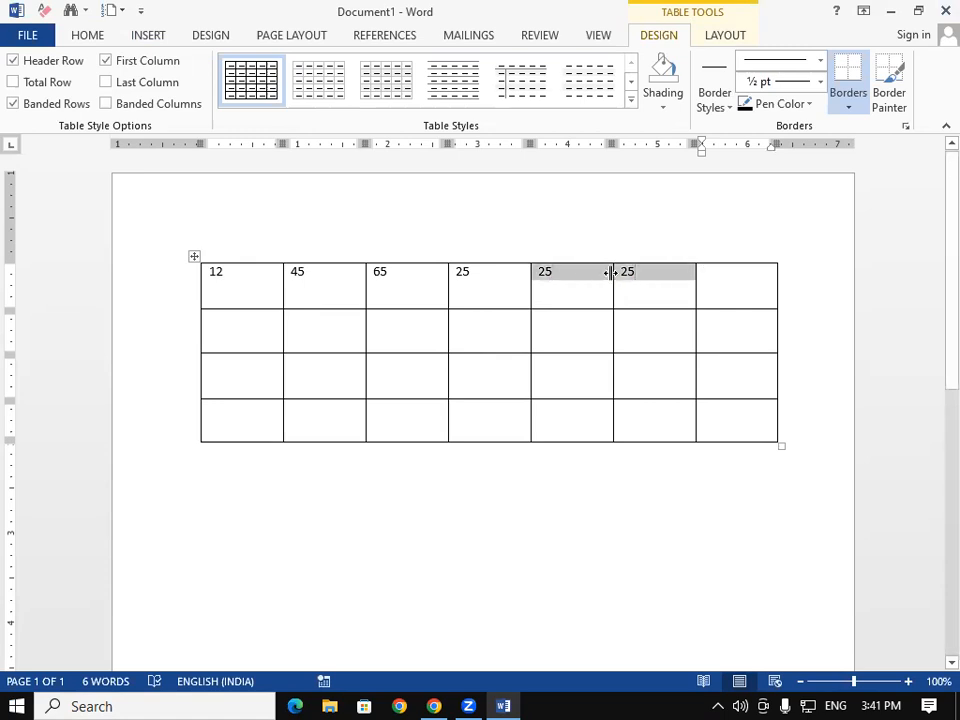
left_click(641, 275)
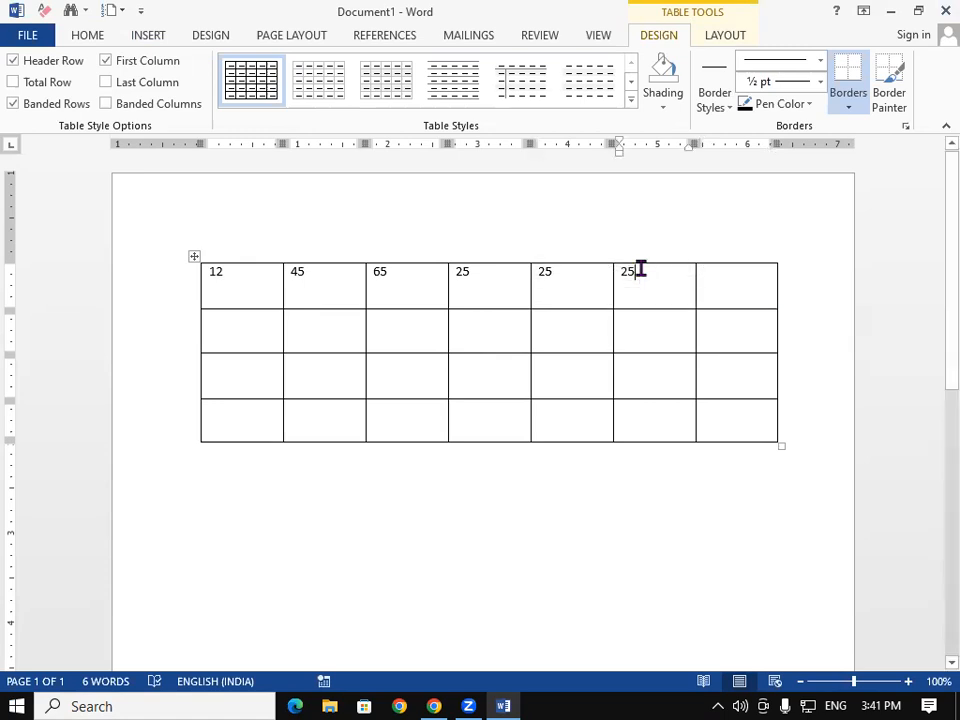
key("BackSpace")
key("BackSpace")
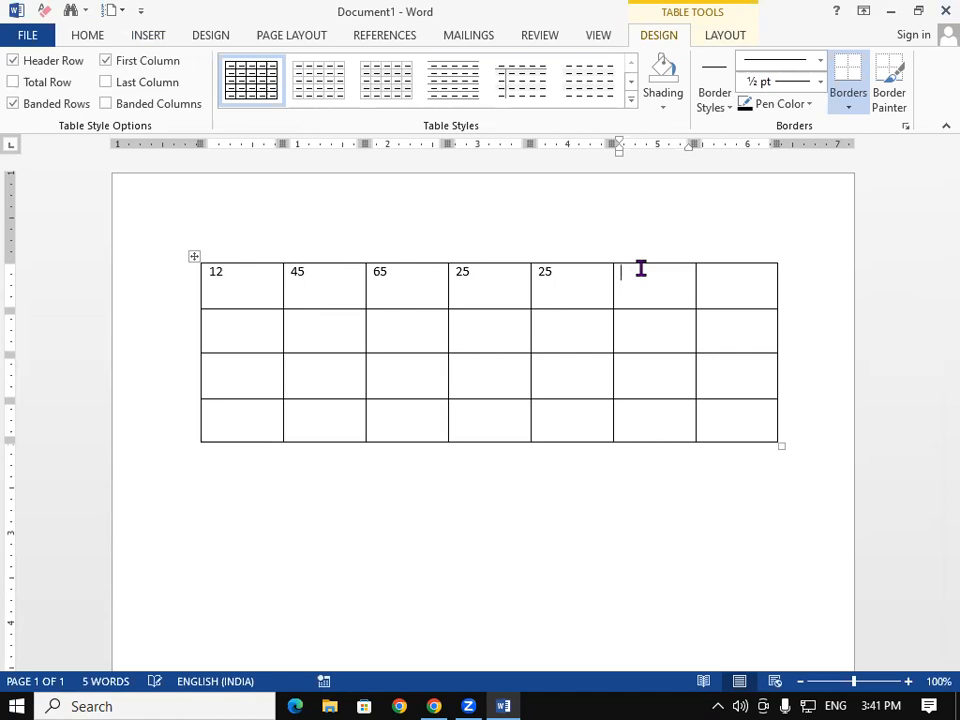
type("36")
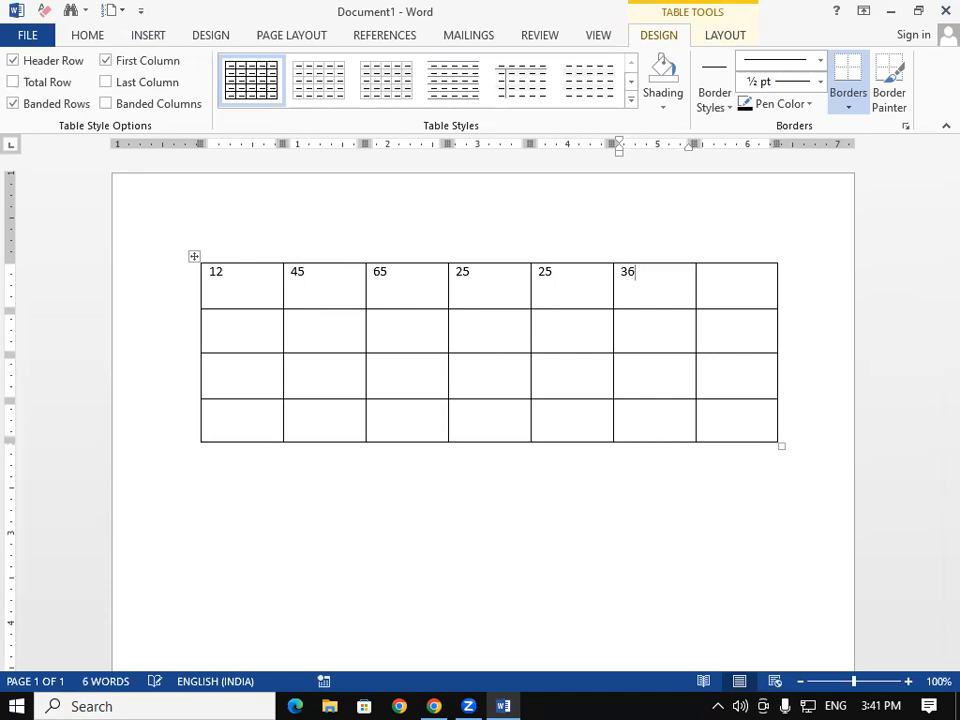
double_click(542, 273)
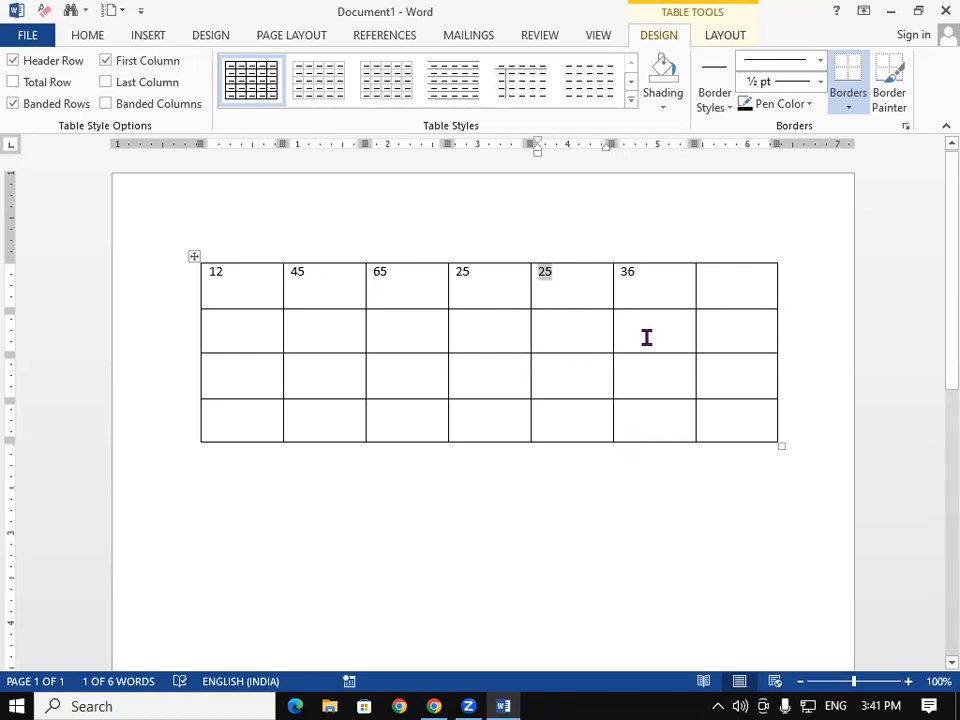
left_click(731, 34)
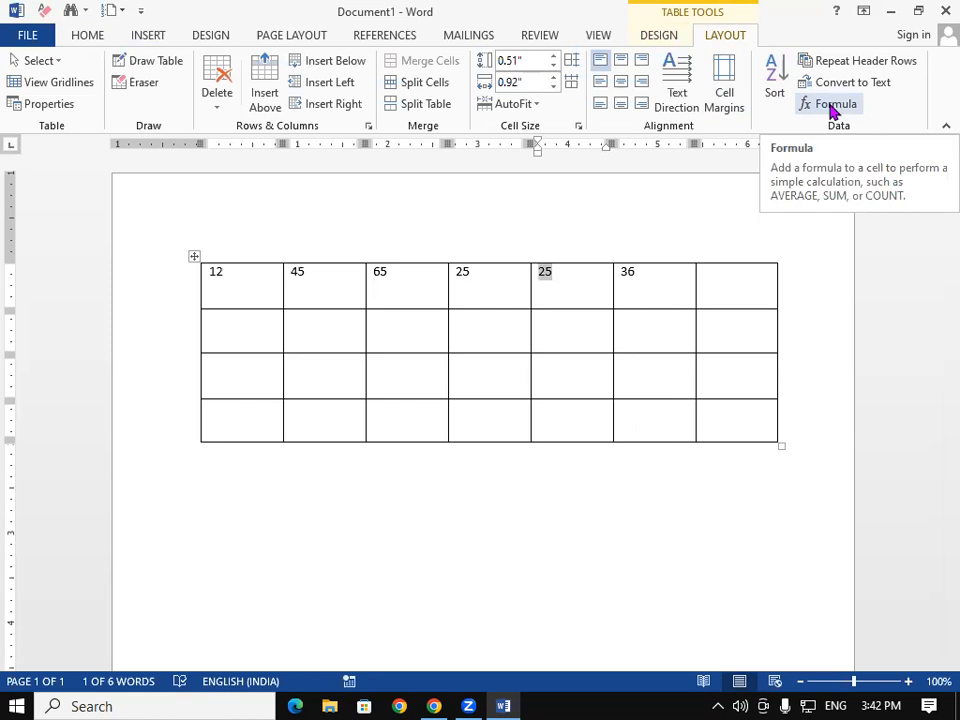
Step: Enlarge the font of the first-row numbers 12, 45, 65, 25, 25 and 36 with Ctrl+Shift+>
left_click_drag(209, 271, 632, 278)
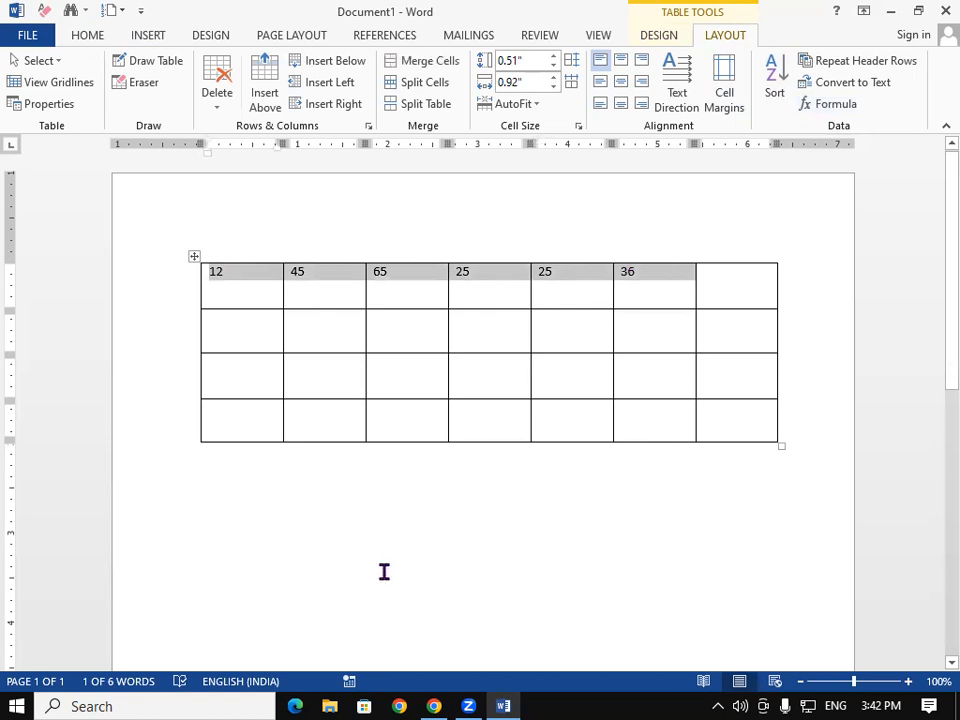
key("ctrl+shift+period")
key("ctrl+shift+period")
key("ctrl+shift+period")
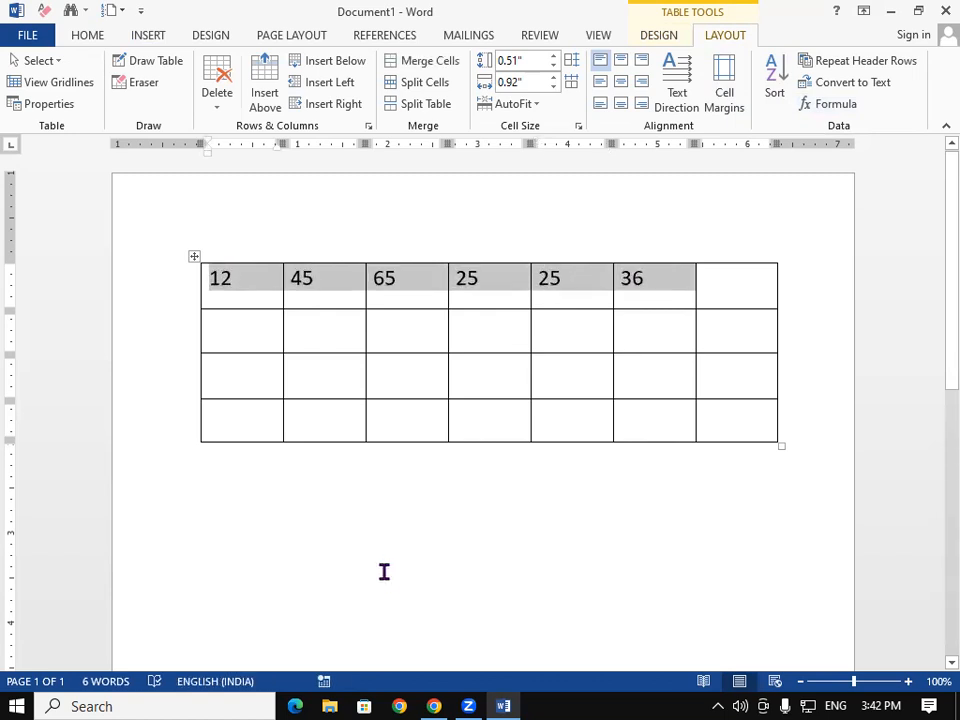
left_click(716, 280)
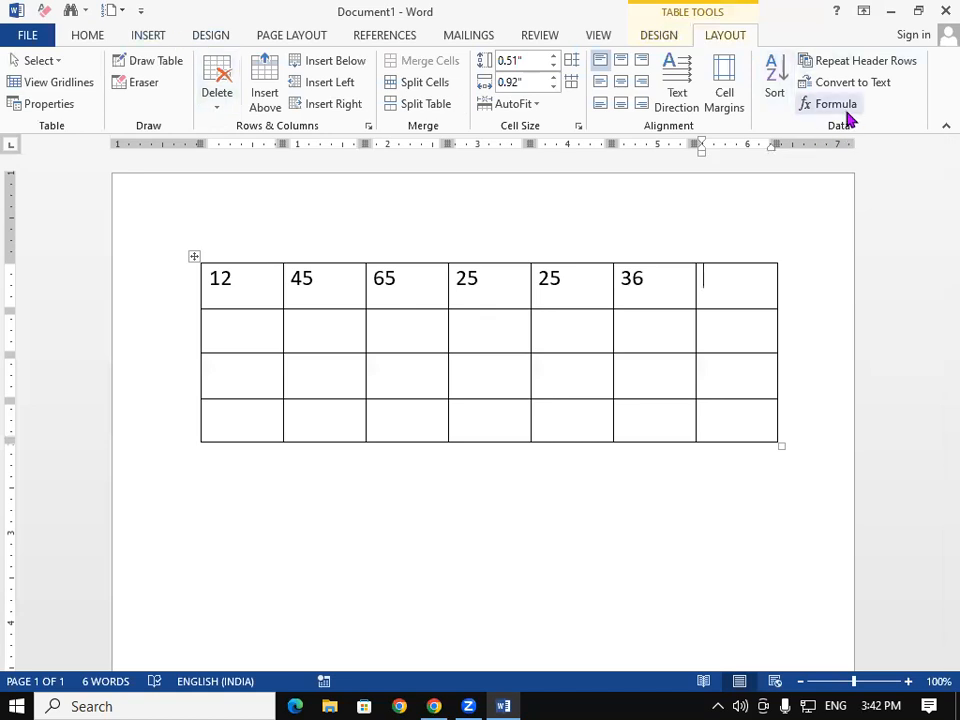
left_click(140, 36)
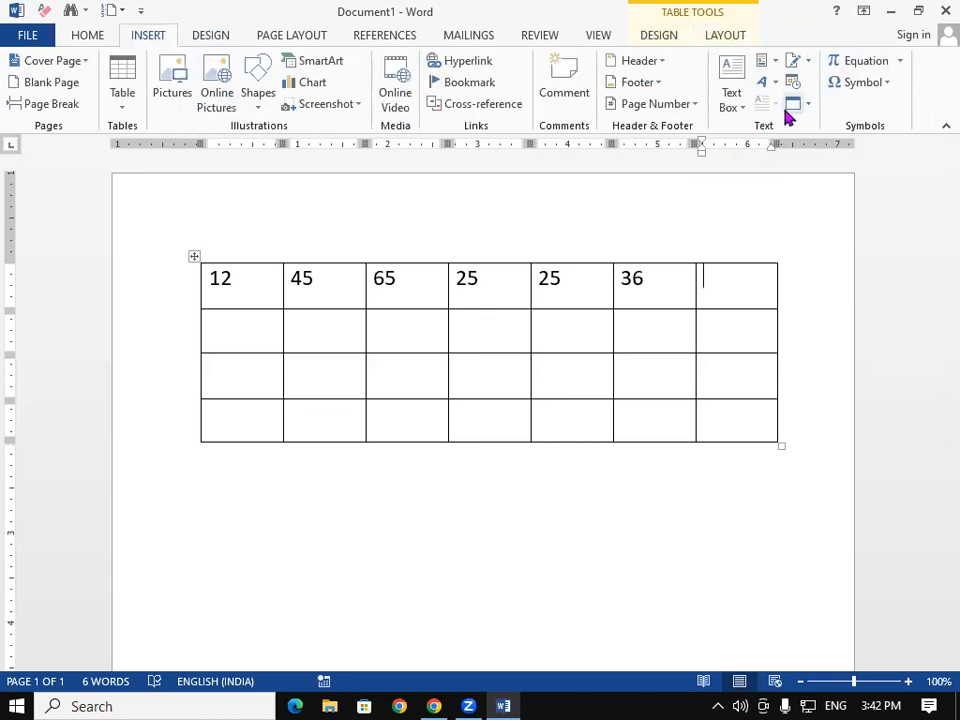
Step: Insert a =SUM(LEFT) formula field that gives 208 in the row's last cell, then delete it
left_click(765, 61)
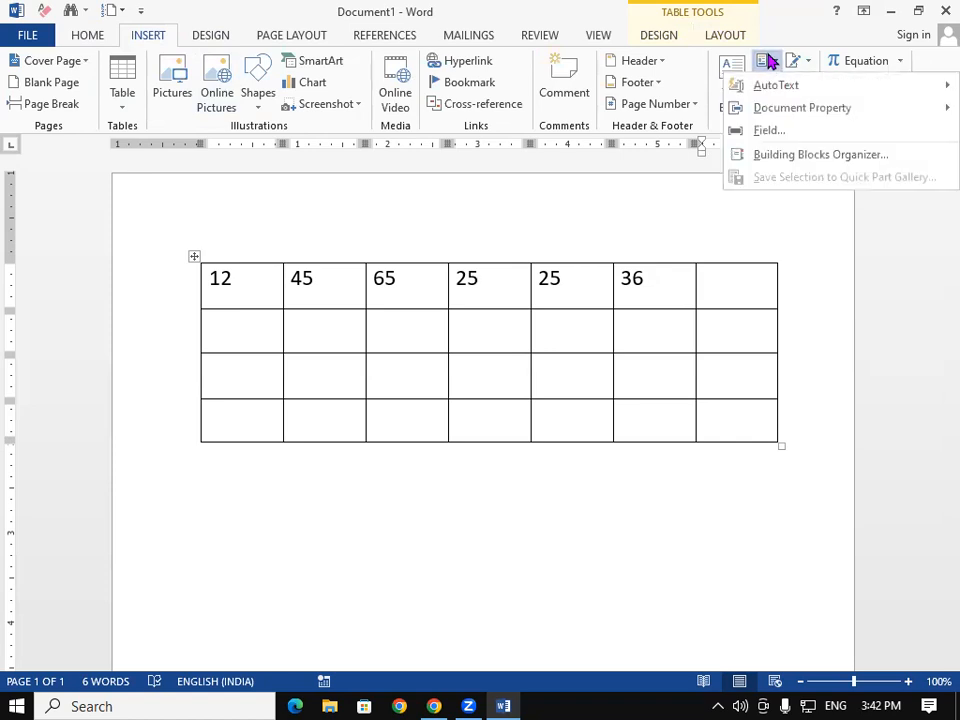
left_click(795, 130)
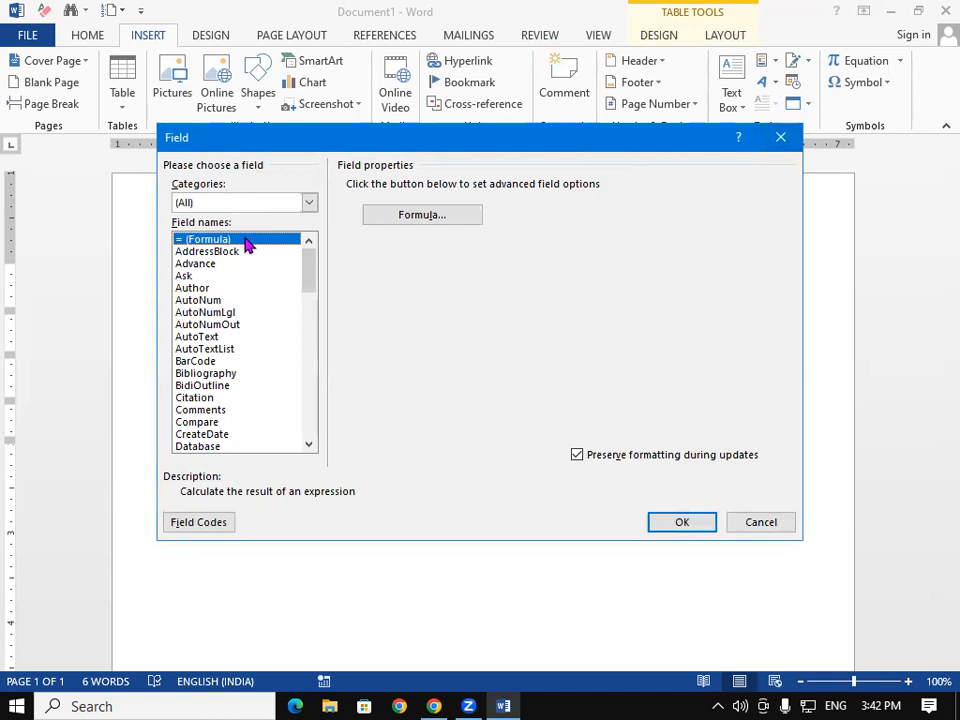
left_click(414, 225)
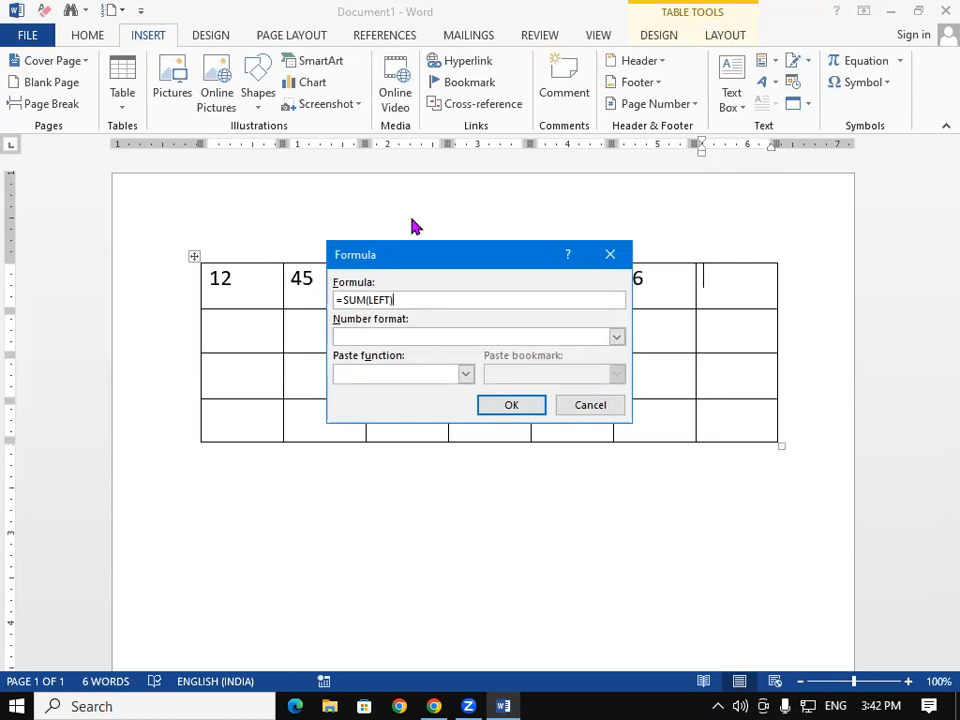
left_click(511, 404)
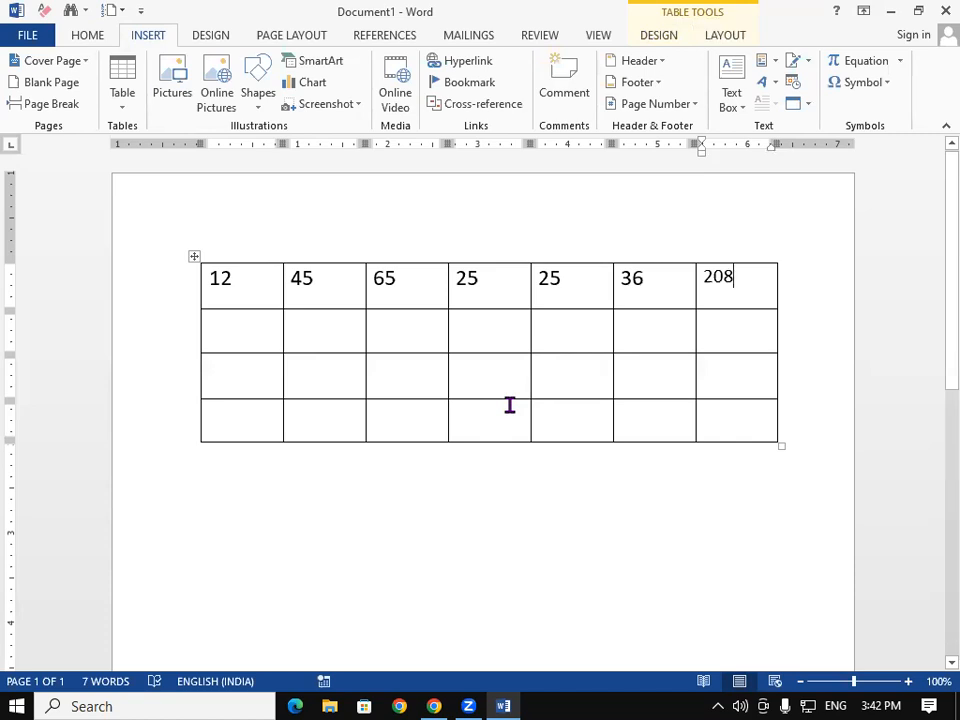
key("BackSpace")
key("BackSpace")
left_click(775, 64)
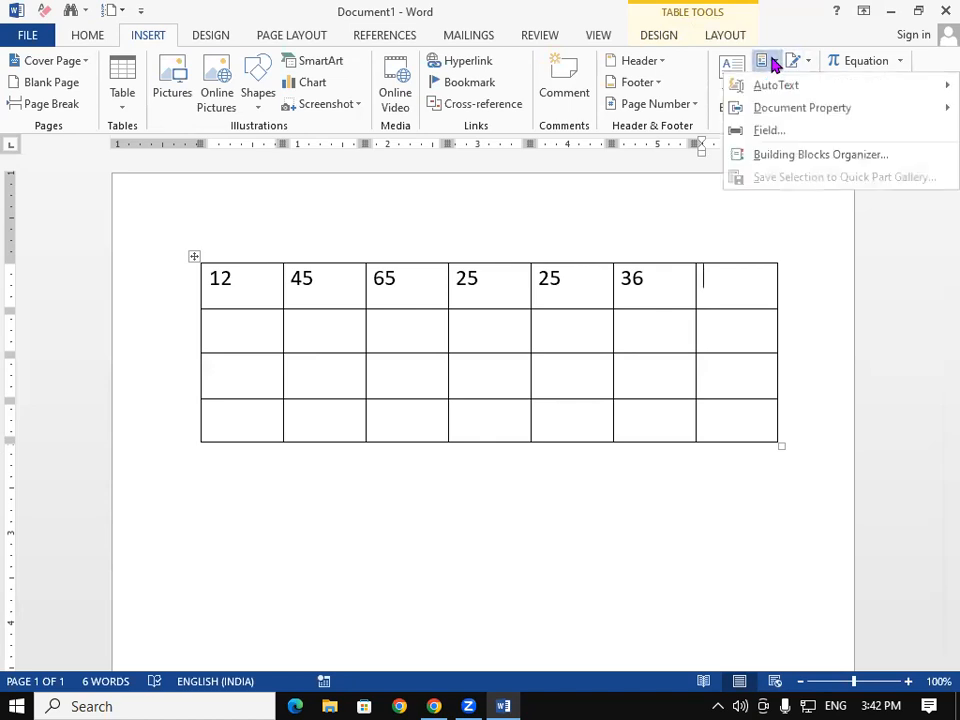
Step: Insert an =AVERAGE(LEFT) formula field showing 34.67 in the last cell, then delete the result
left_click(789, 131)
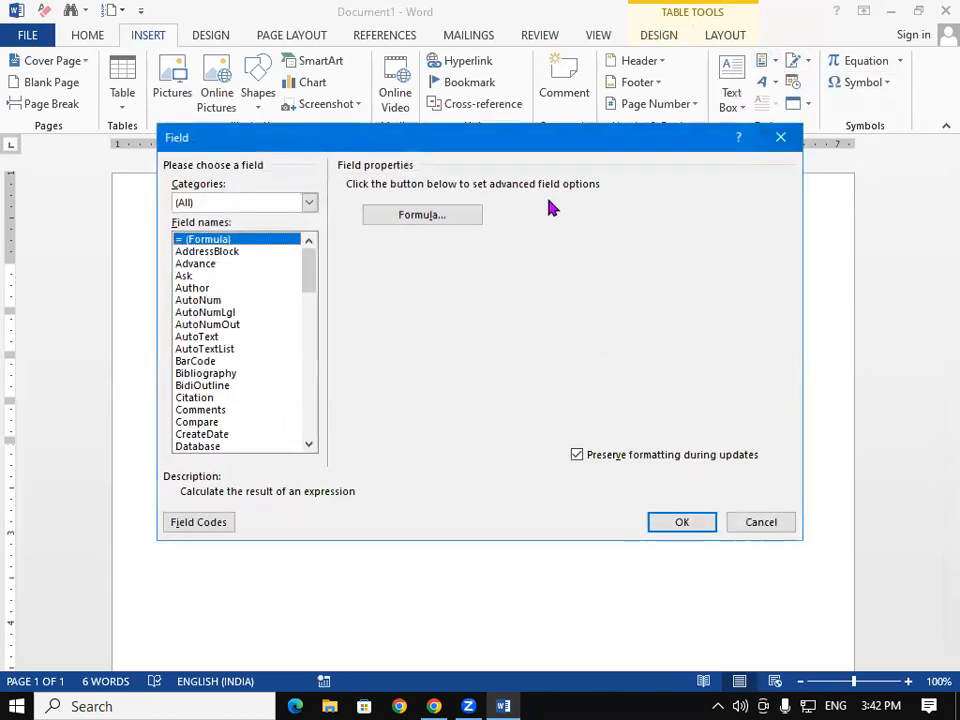
left_click(426, 221)
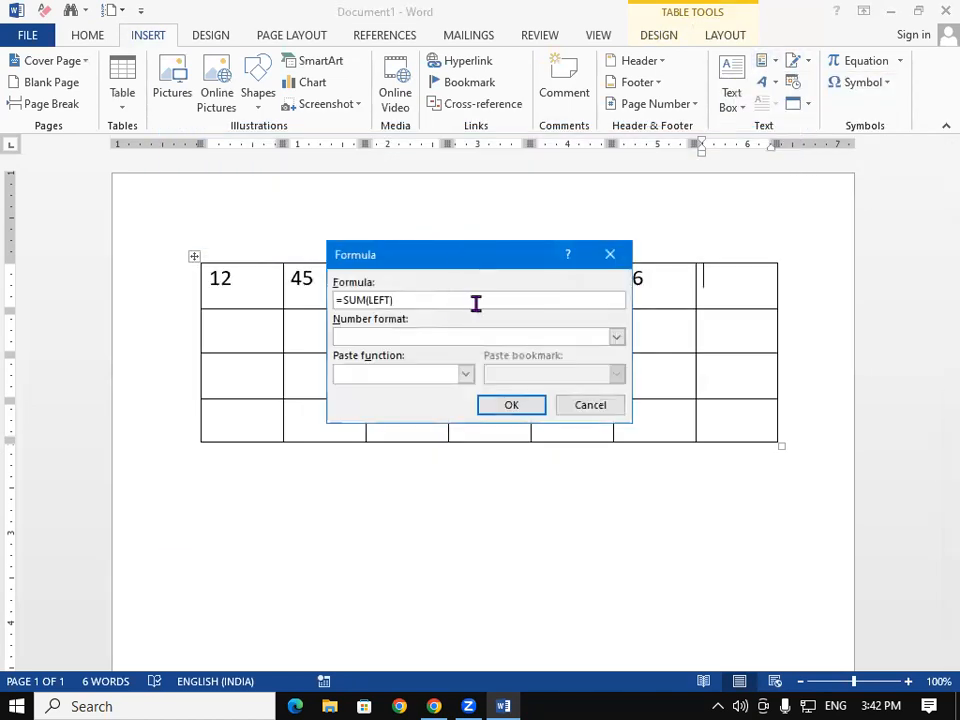
left_click(366, 300)
key("BackSpace")
key("BackSpace")
key("BackSpace")
type("AVERAGE")
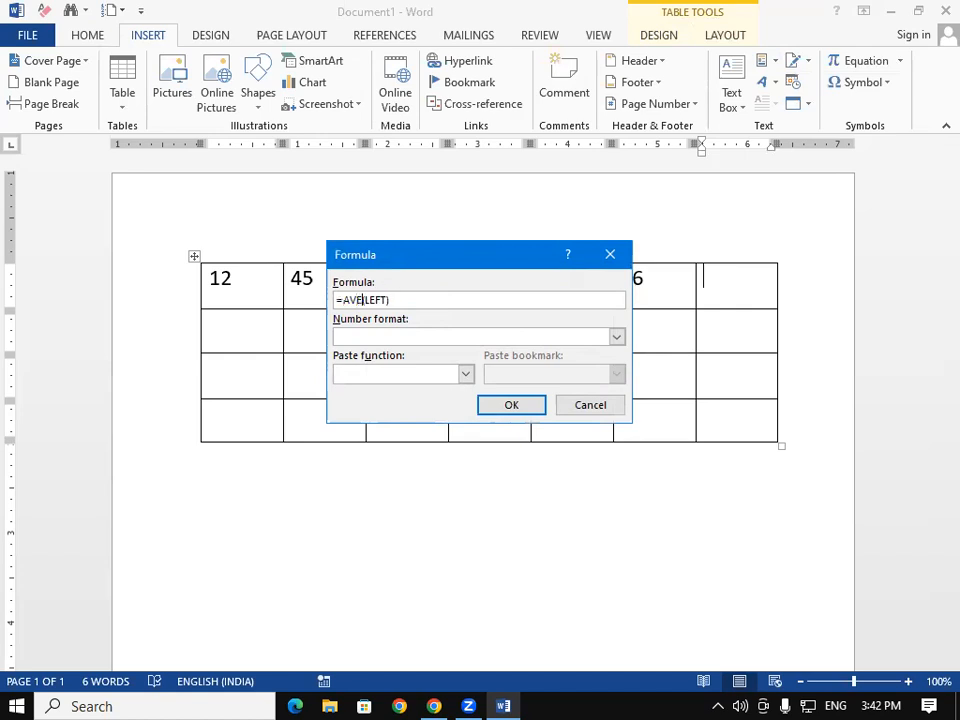
left_click(534, 401)
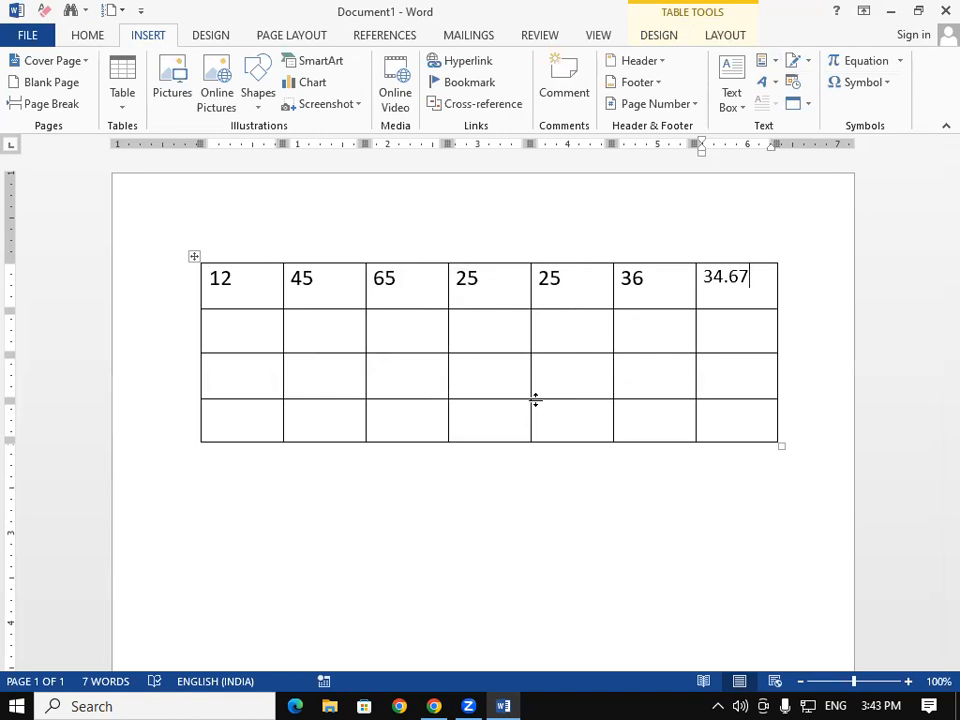
key("shift+Home")
key("BackSpace")
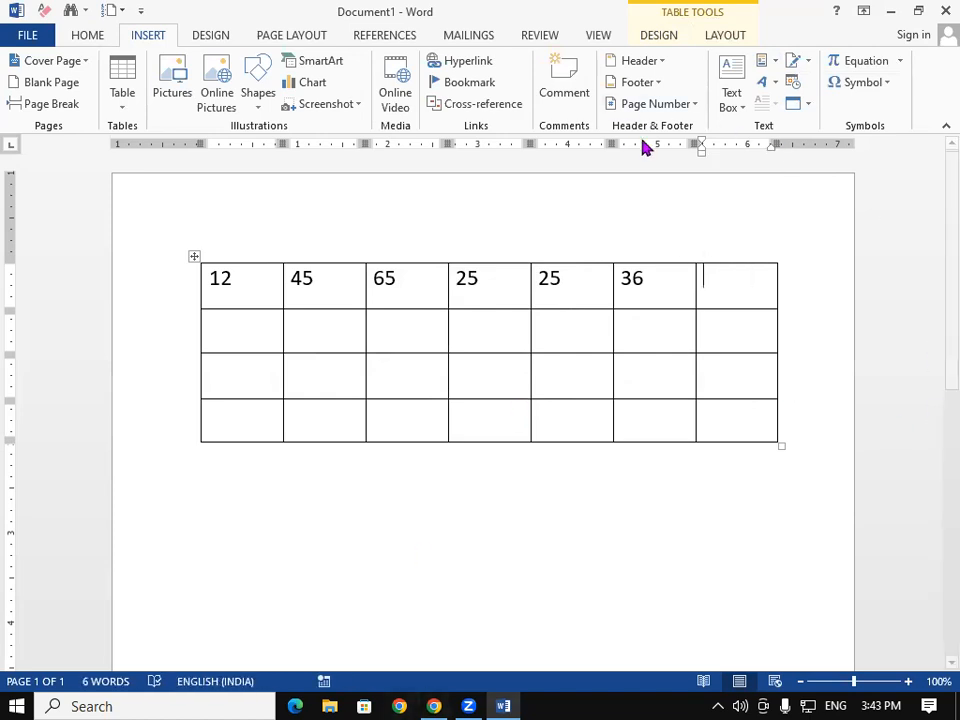
Step: Insert a =COUNT(LEFT) formula field so the first row's seventh cell shows 6
left_click(764, 62)
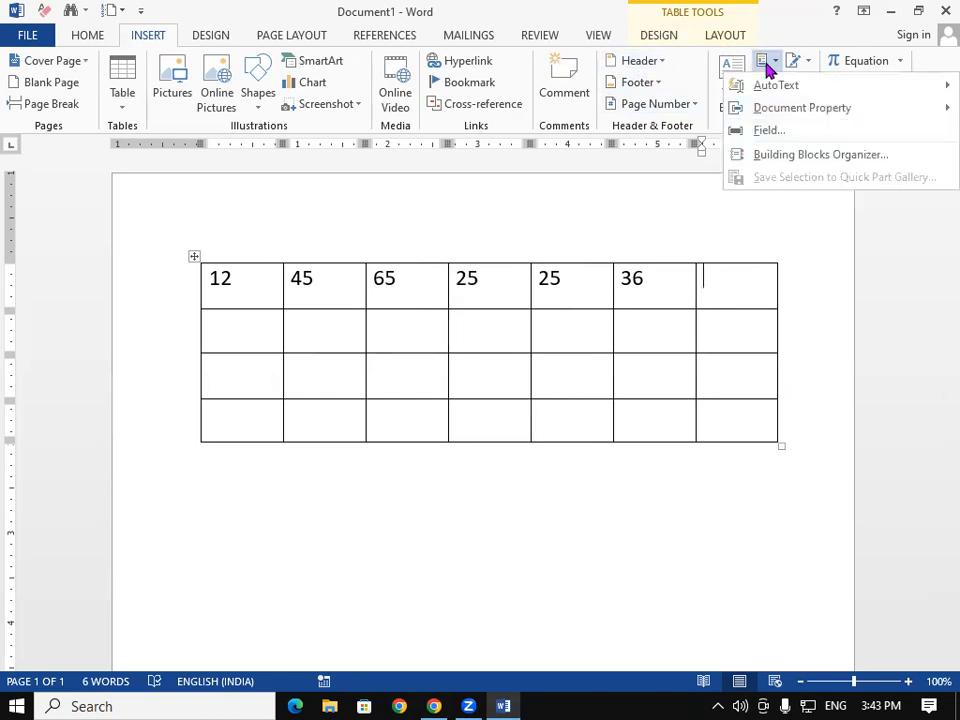
left_click(766, 131)
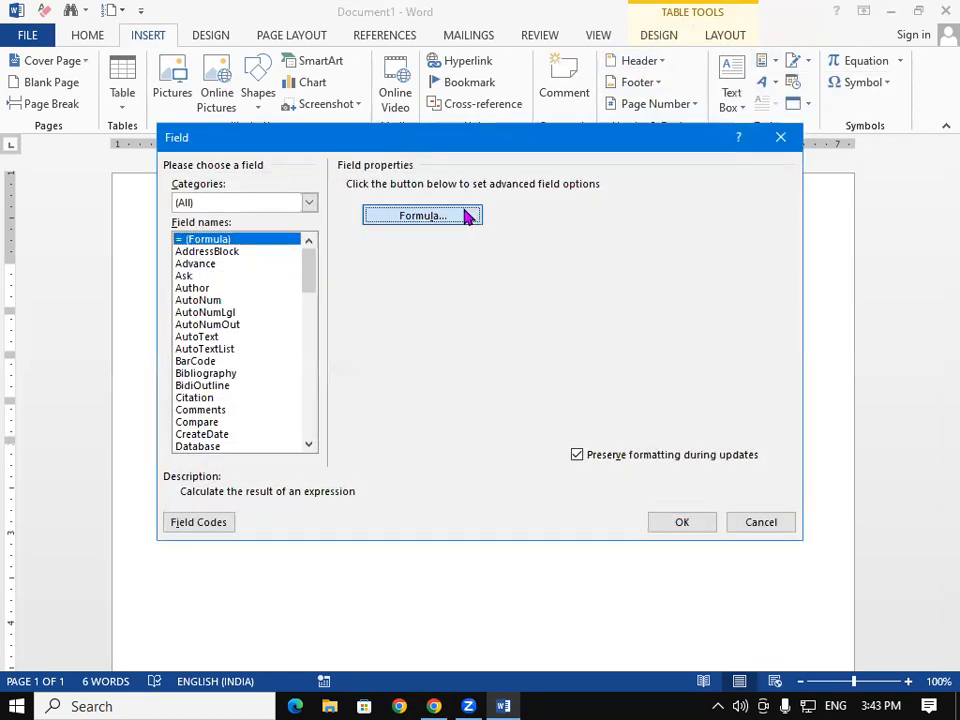
left_click(465, 217)
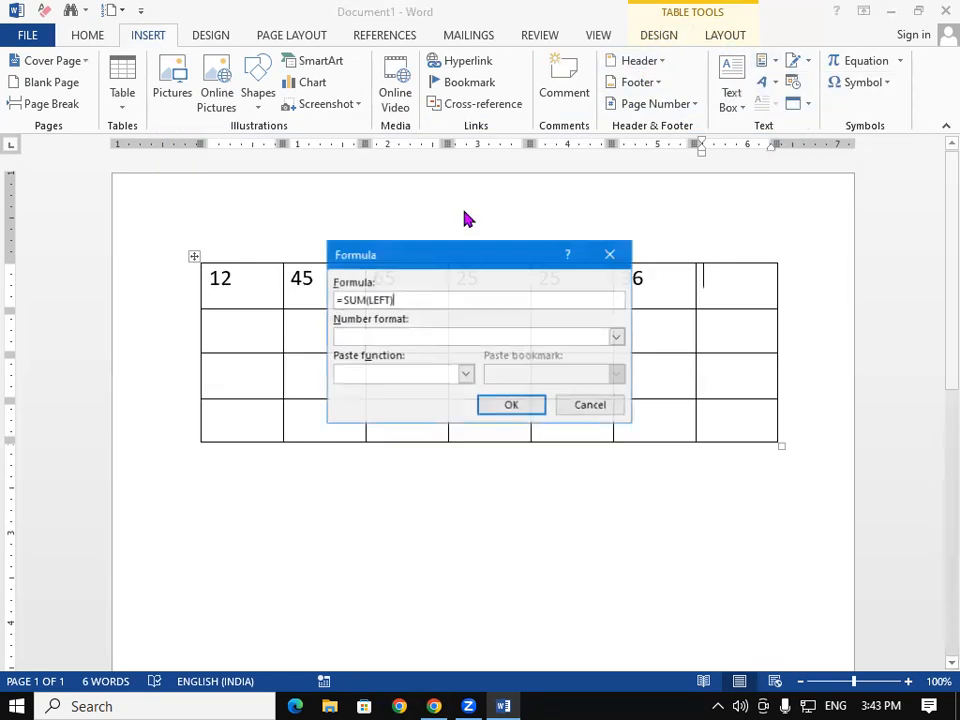
left_click(366, 300)
key("BackSpace")
key("BackSpace")
key("BackSpace")
type("COUNT")
left_click(518, 405)
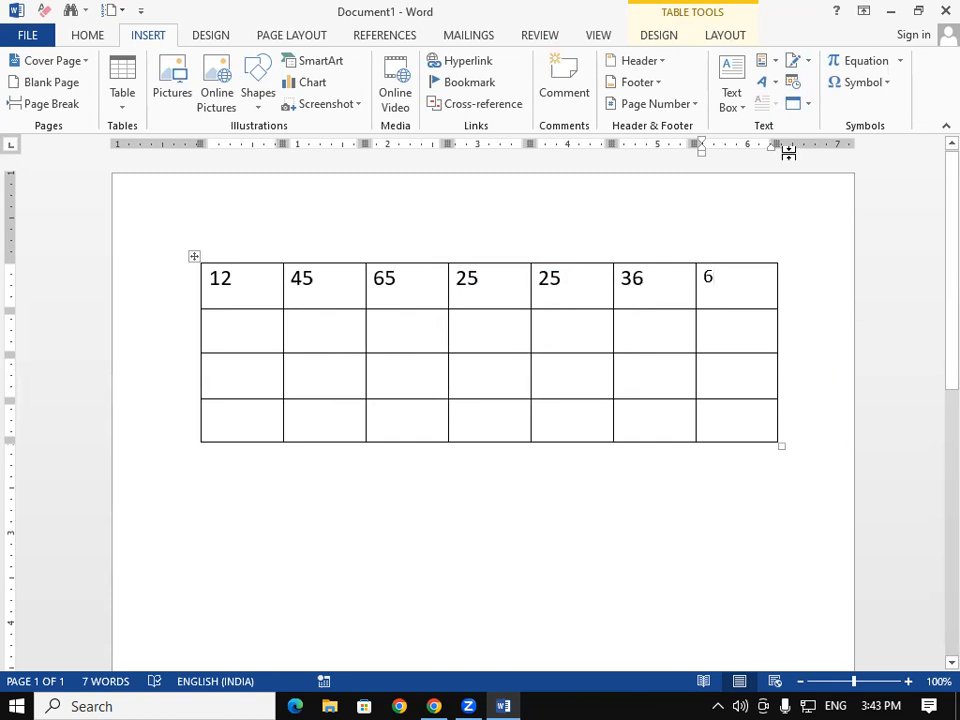
left_click(766, 61)
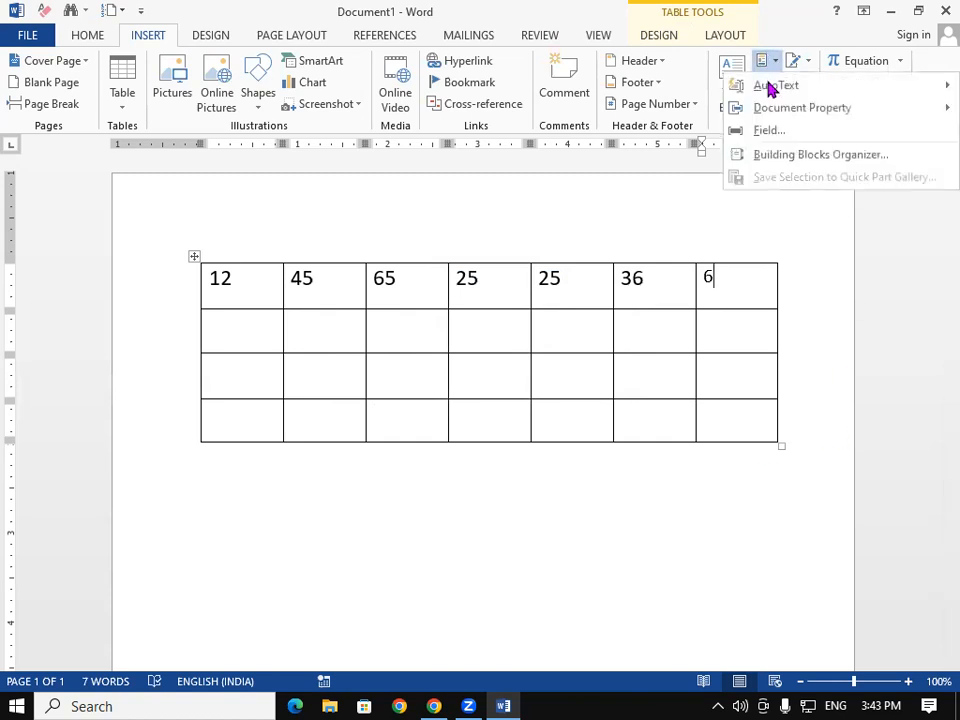
Step: Start a new blank document and browse the AutoText gallery without inserting anything
left_click(815, 157)
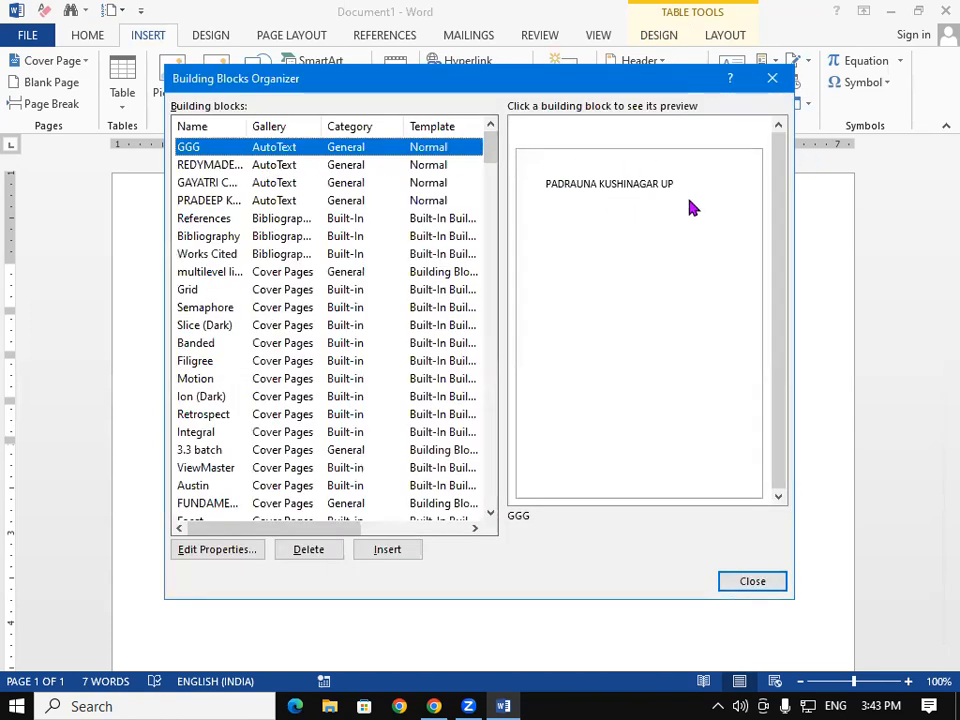
left_click(772, 78)
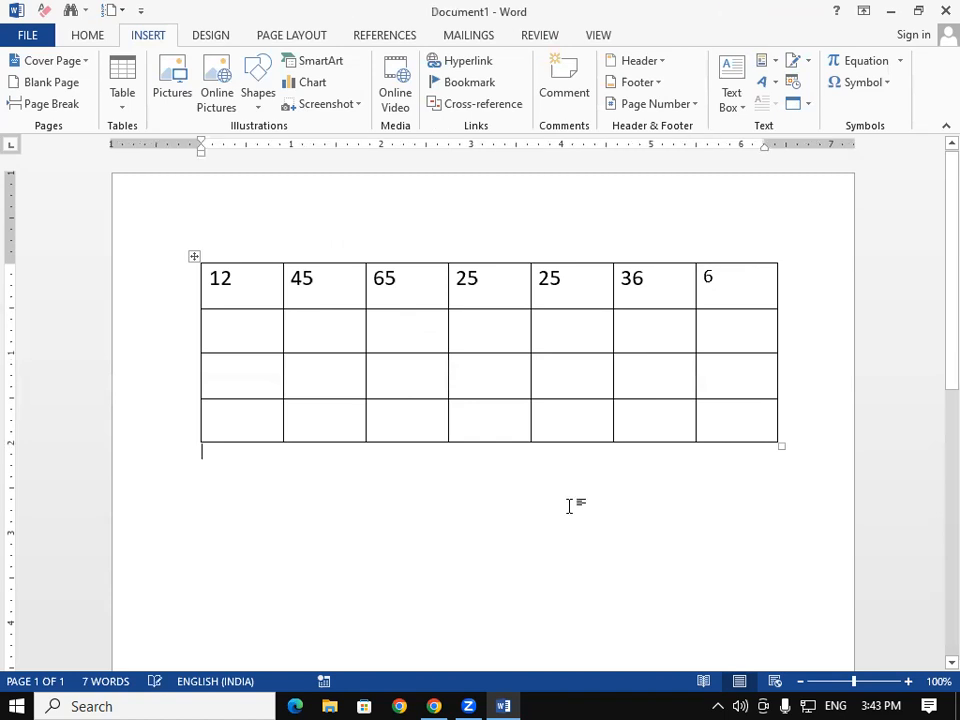
key("ctrl+n")
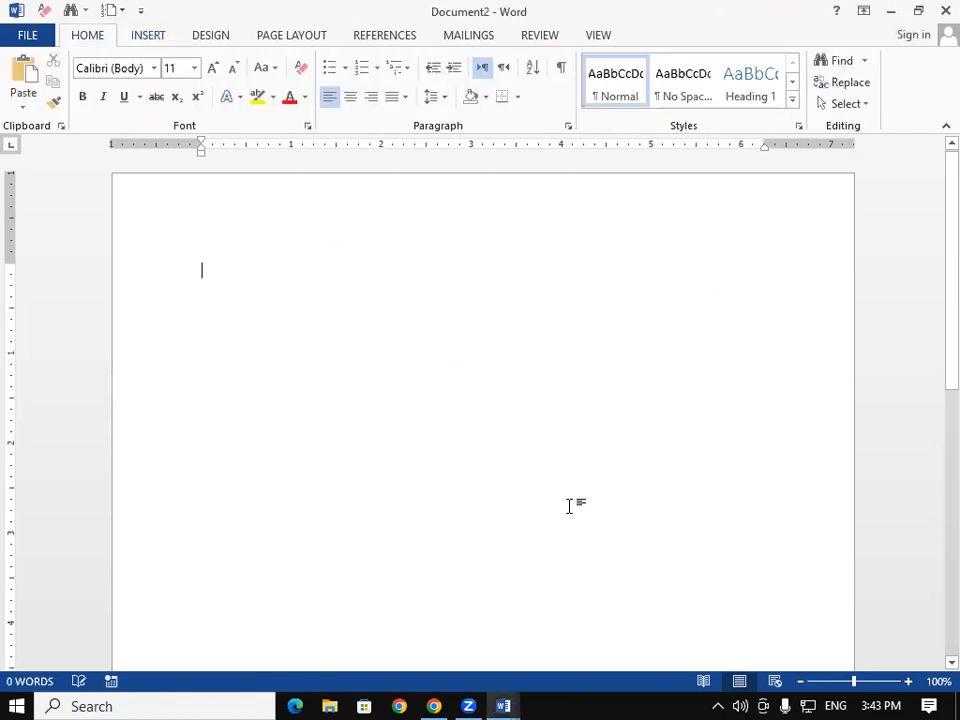
left_click(148, 36)
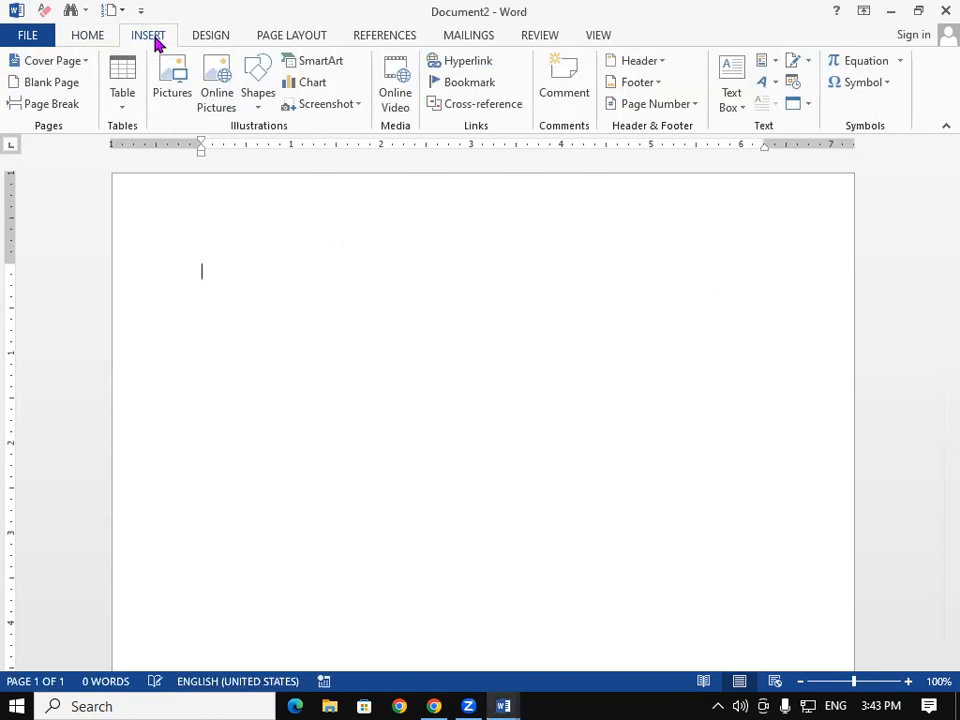
left_click(774, 70)
mouse_move(790, 87)
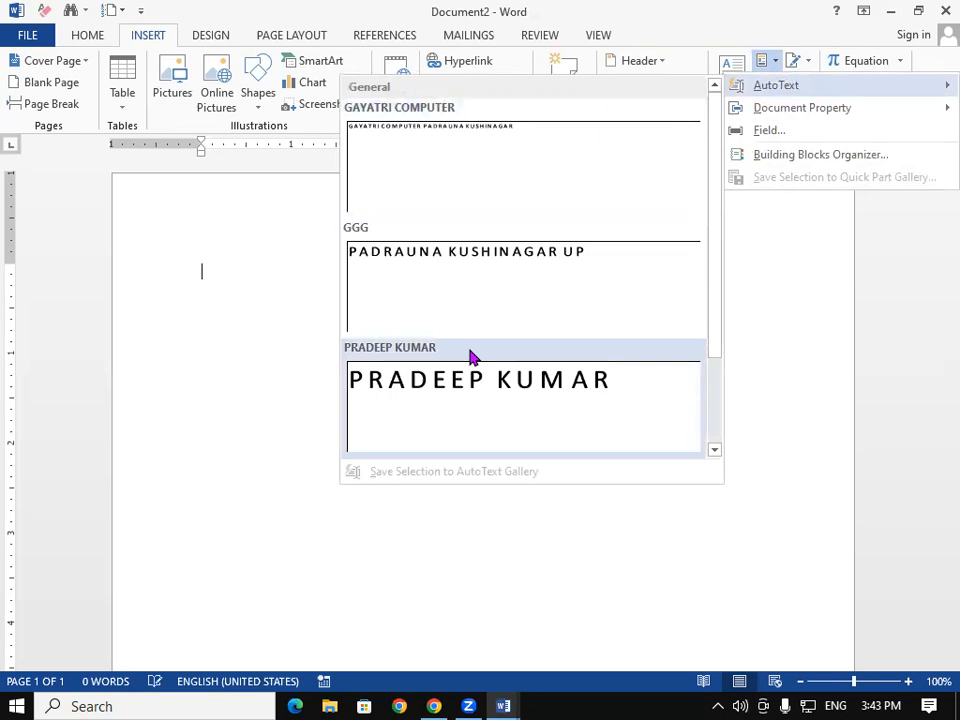
left_click(270, 342)
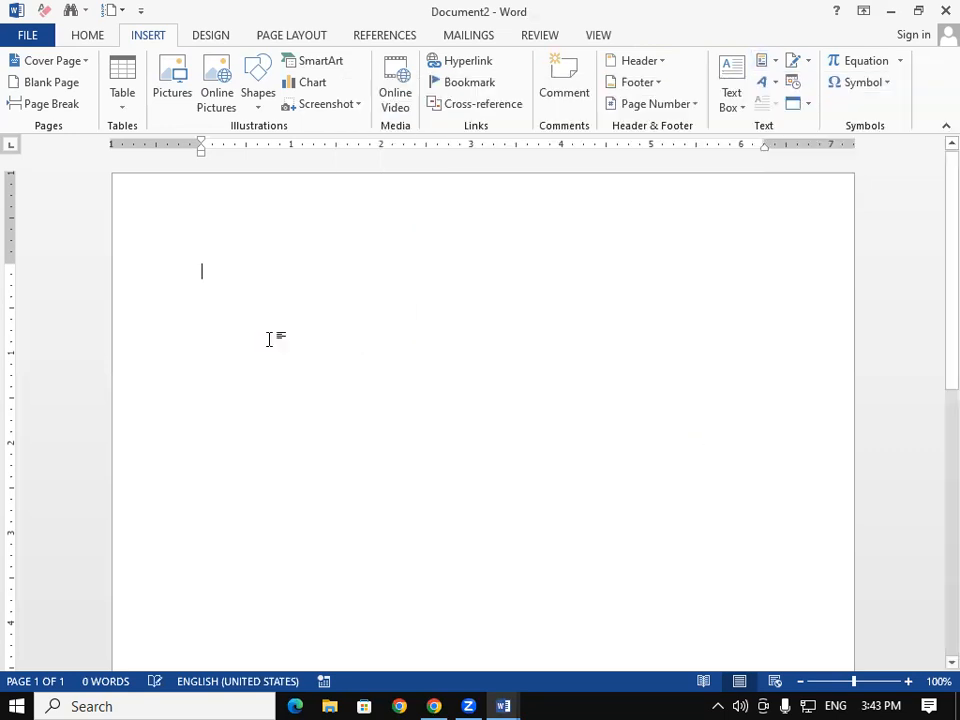
Step: Insert the saved GGG block 'PADRAUNA KUSHINAGAR UP' from the organizer and select all text
left_click(767, 61)
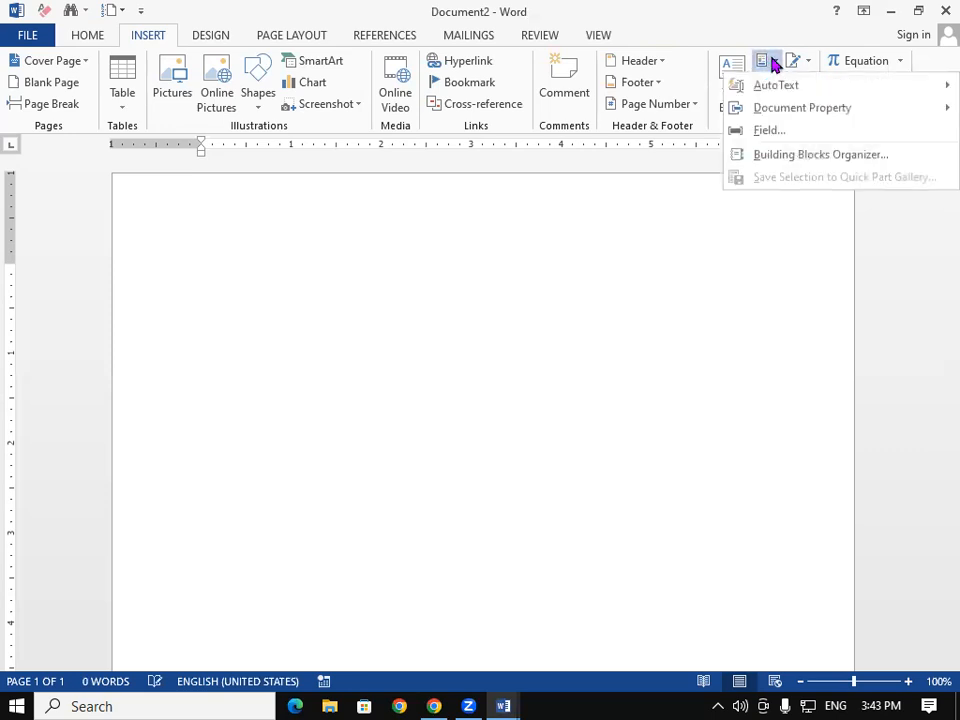
left_click(812, 160)
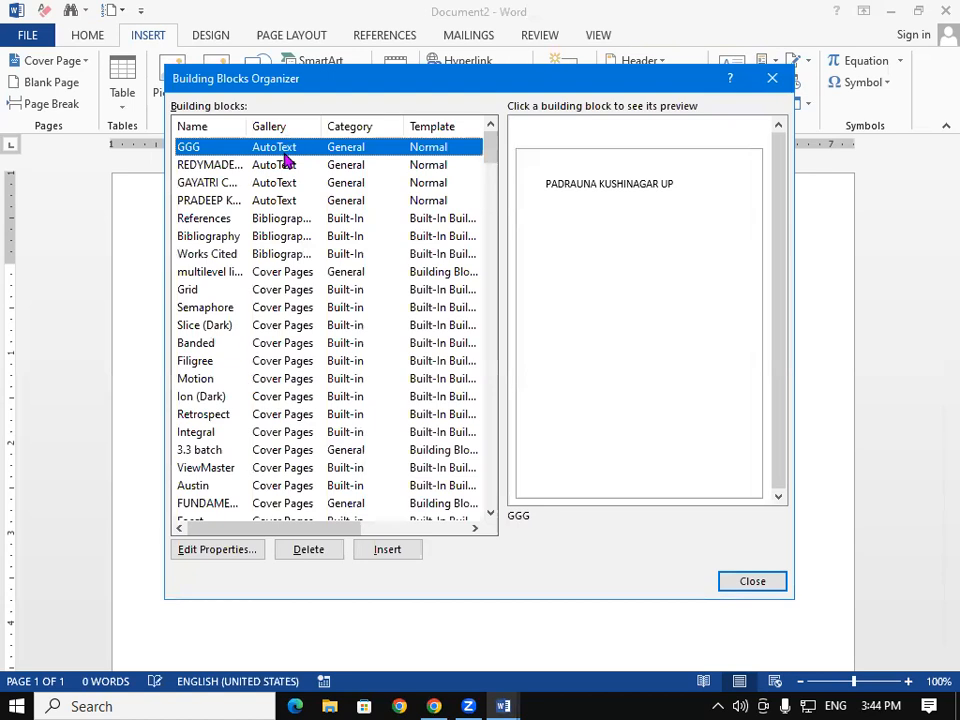
left_click(390, 552)
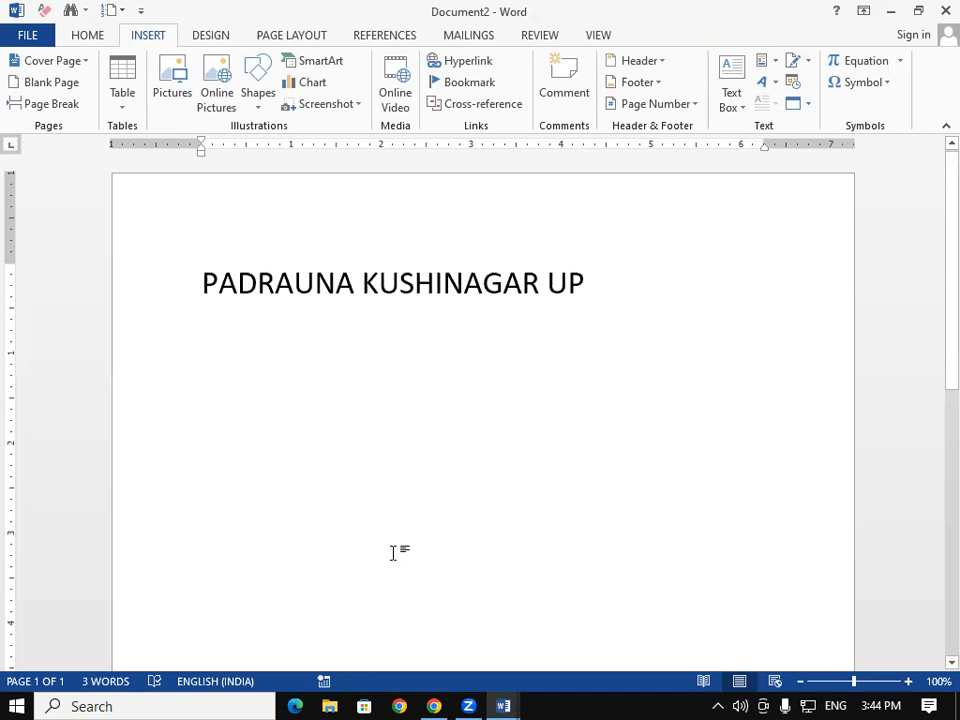
key("ctrl+a")
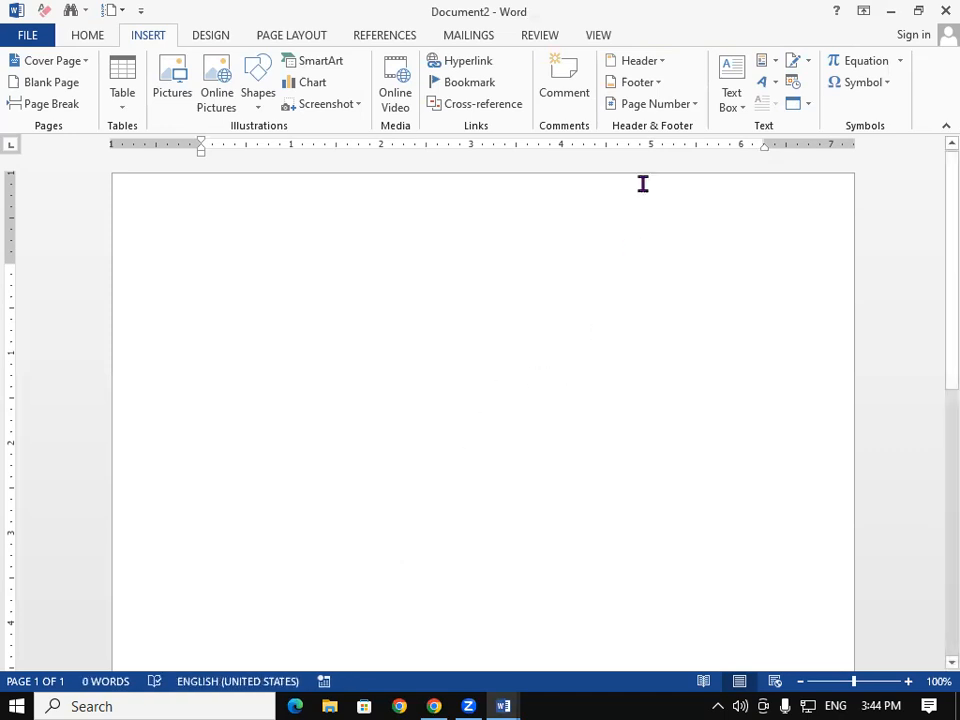
Step: Preview the saved building blocks and insert the personal-name block onto the page
left_click(772, 63)
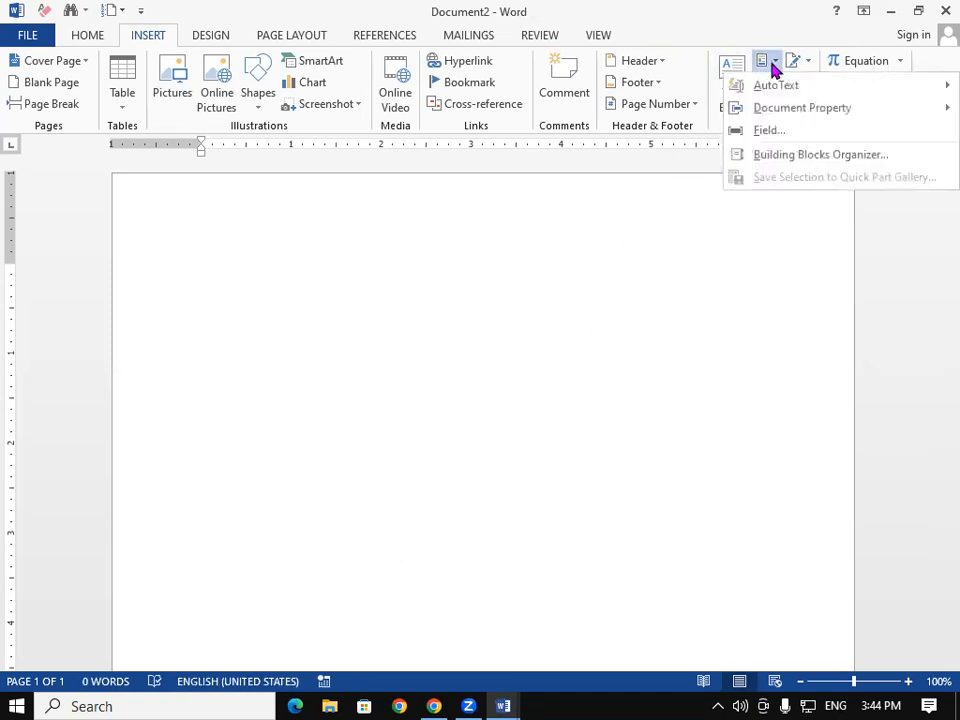
left_click(785, 154)
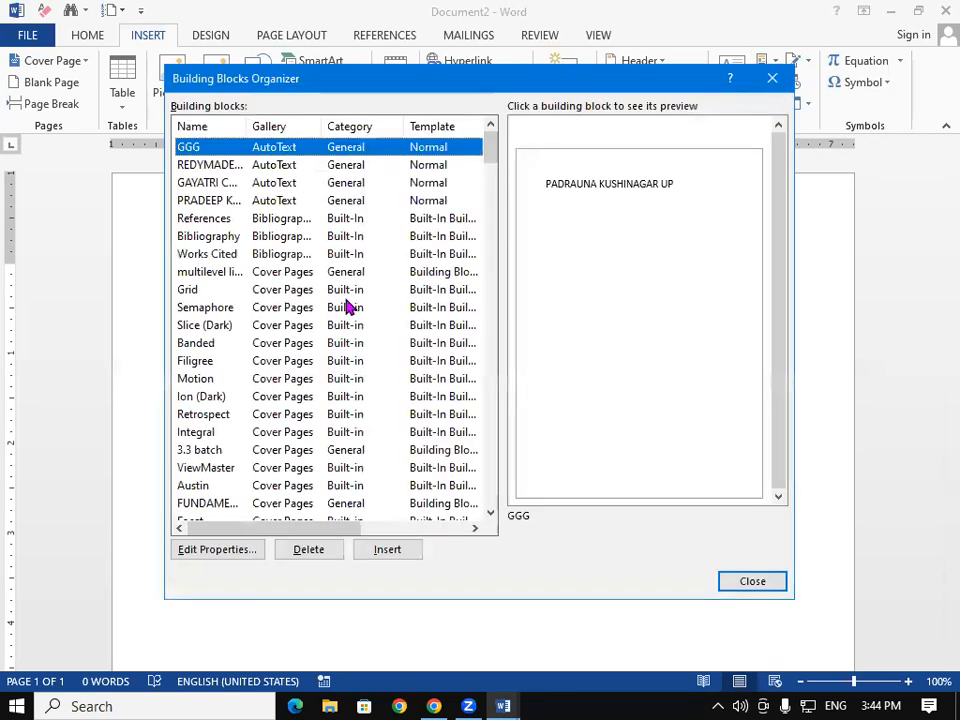
left_click(223, 165)
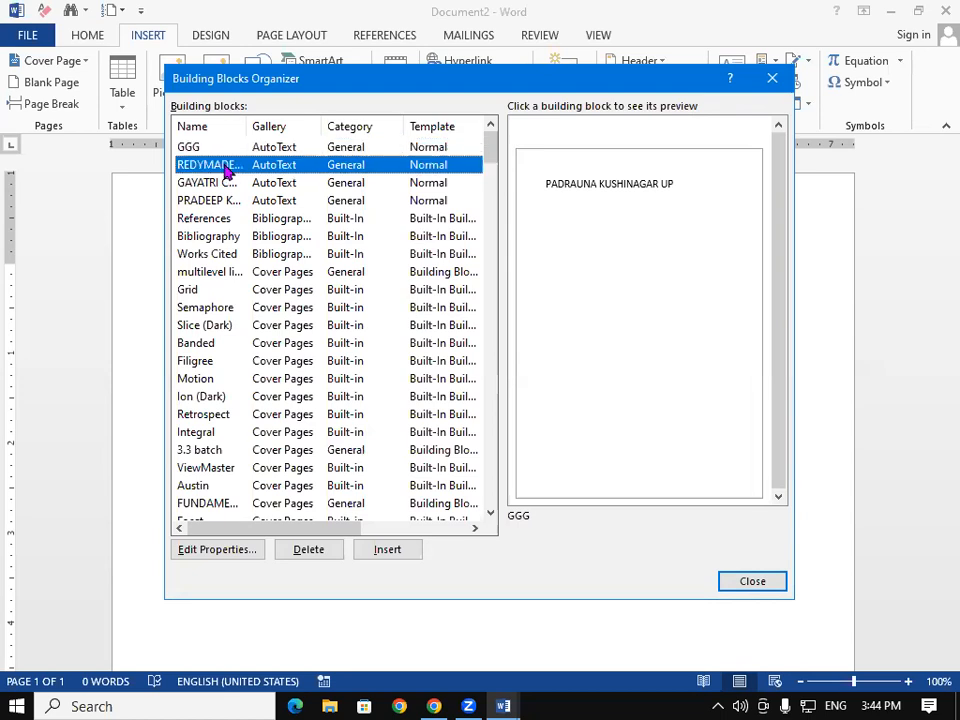
left_click(223, 184)
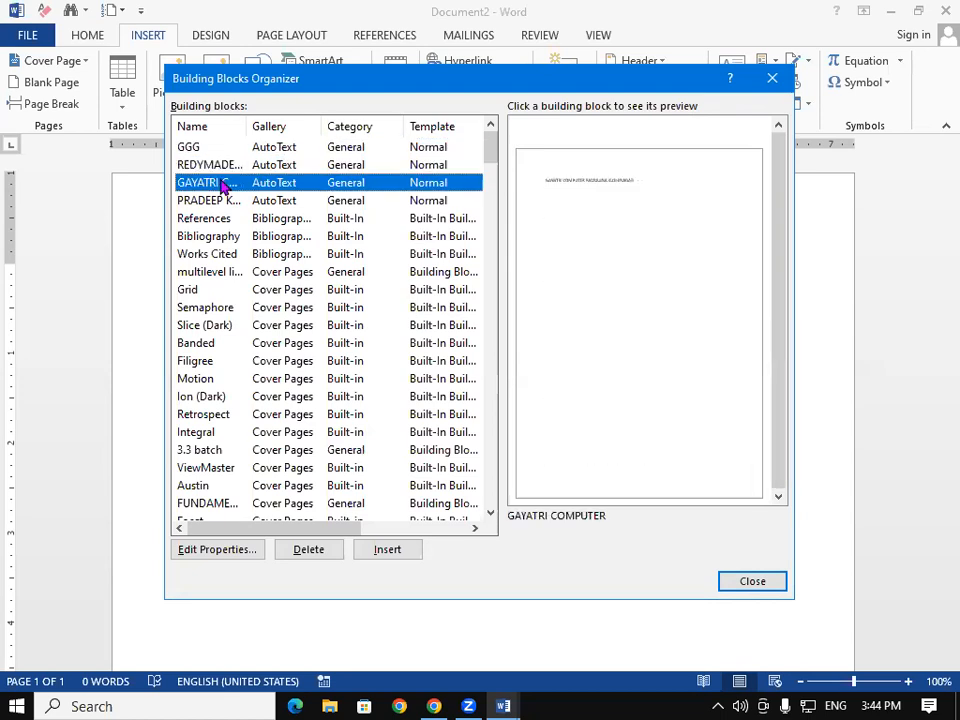
left_click(221, 202)
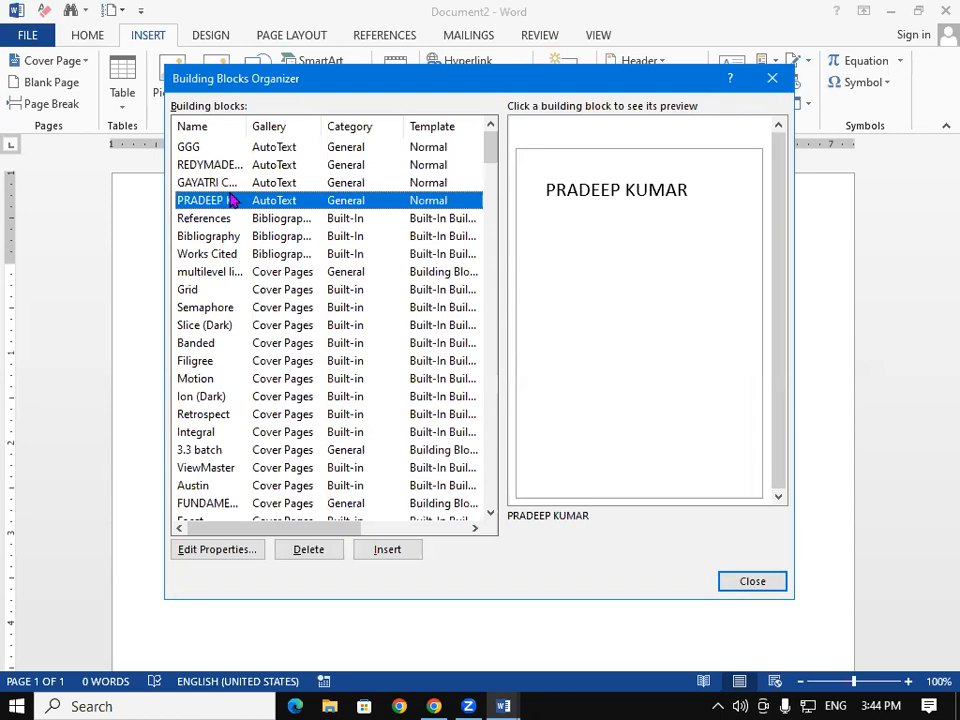
left_click(390, 549)
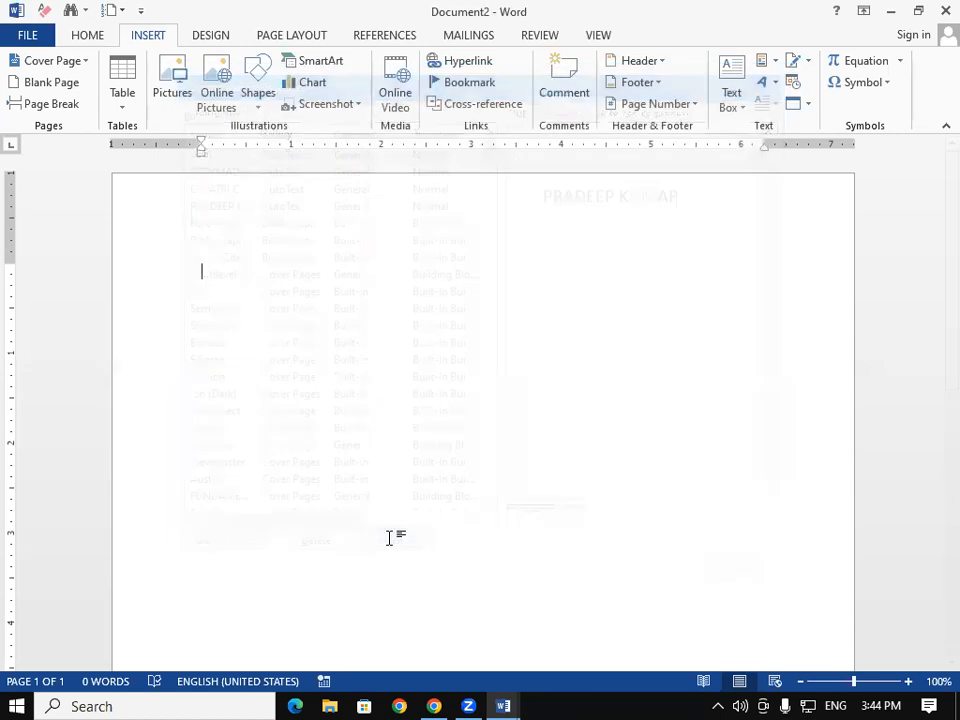
Step: Delete that personal-name entry from the Building Blocks Organizer, confirming with Yes
left_click(774, 66)
left_click(780, 156)
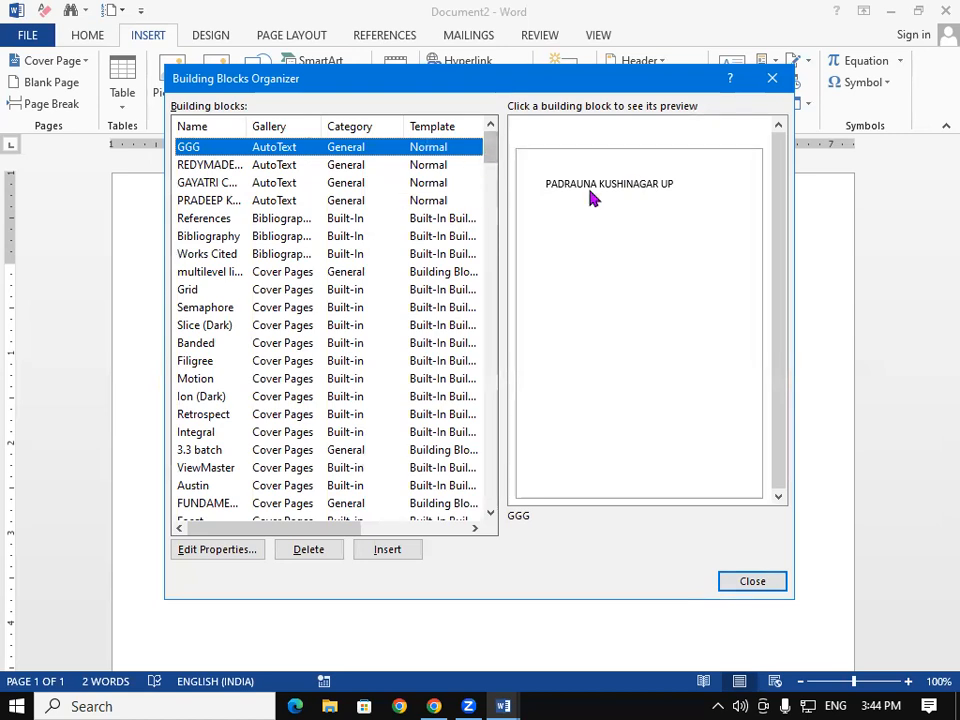
left_click(231, 203)
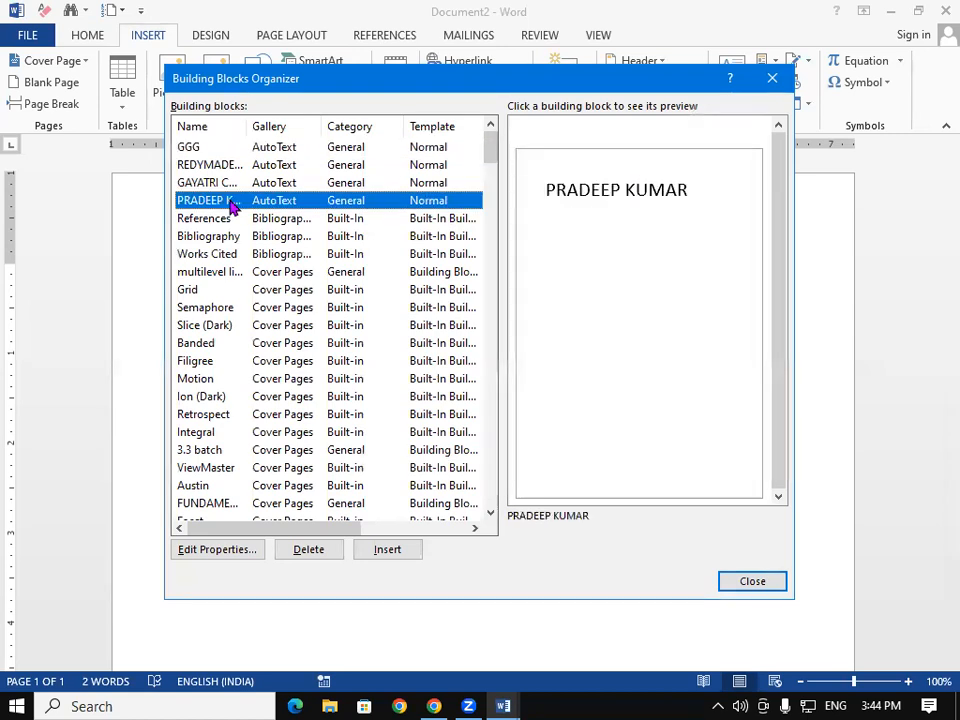
left_click(319, 553)
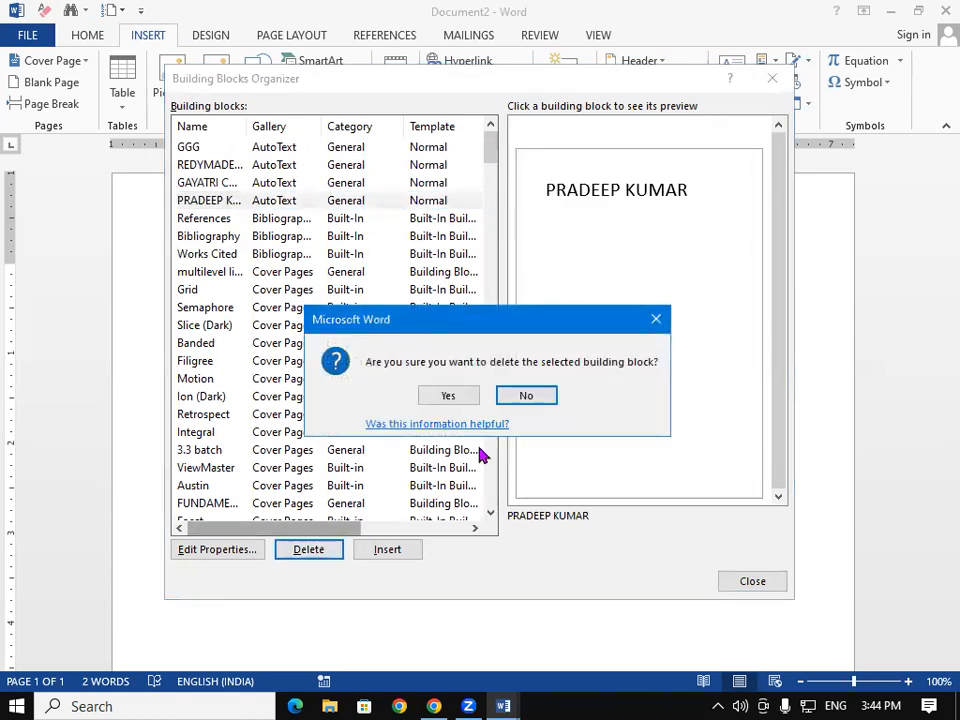
left_click(447, 396)
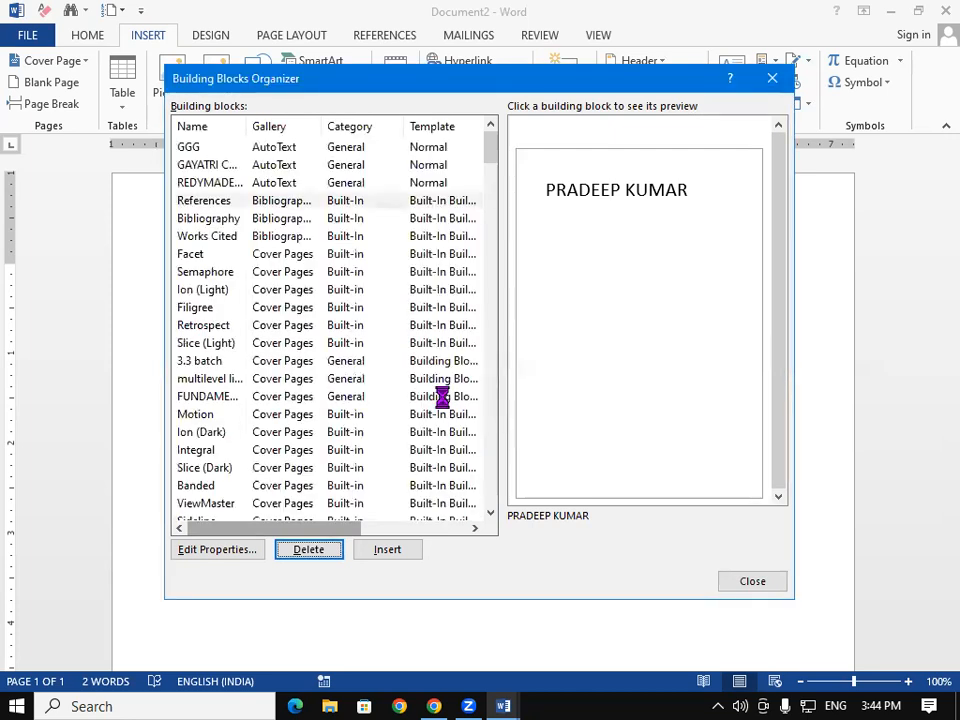
left_click(772, 78)
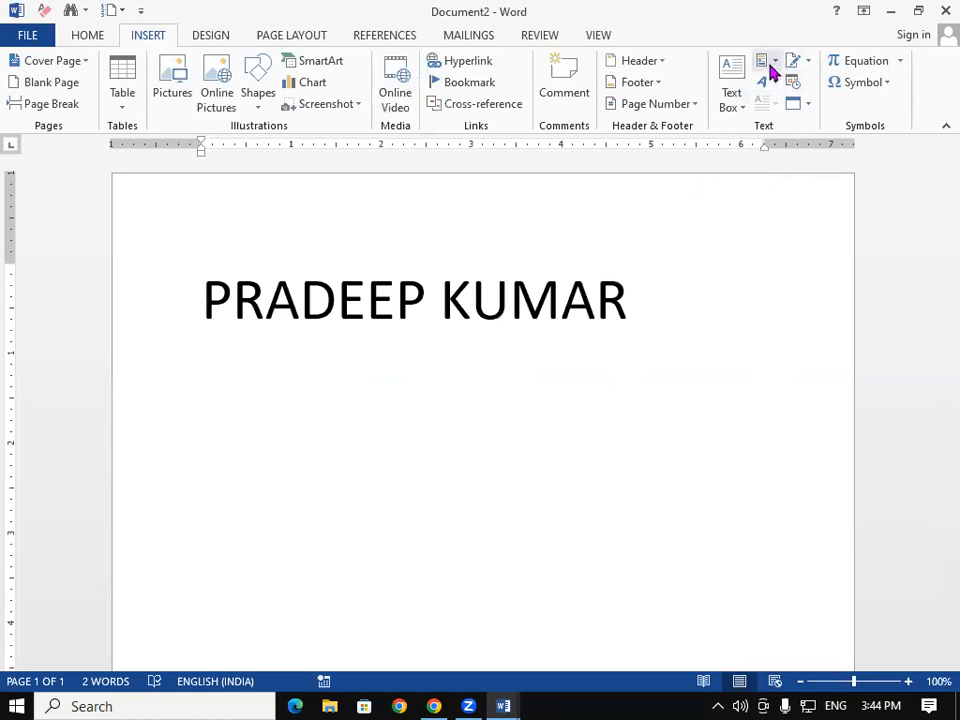
Step: Review the remaining AutoText entries and delete the name text, leaving the page at 0 words
left_click(770, 65)
mouse_move(769, 90)
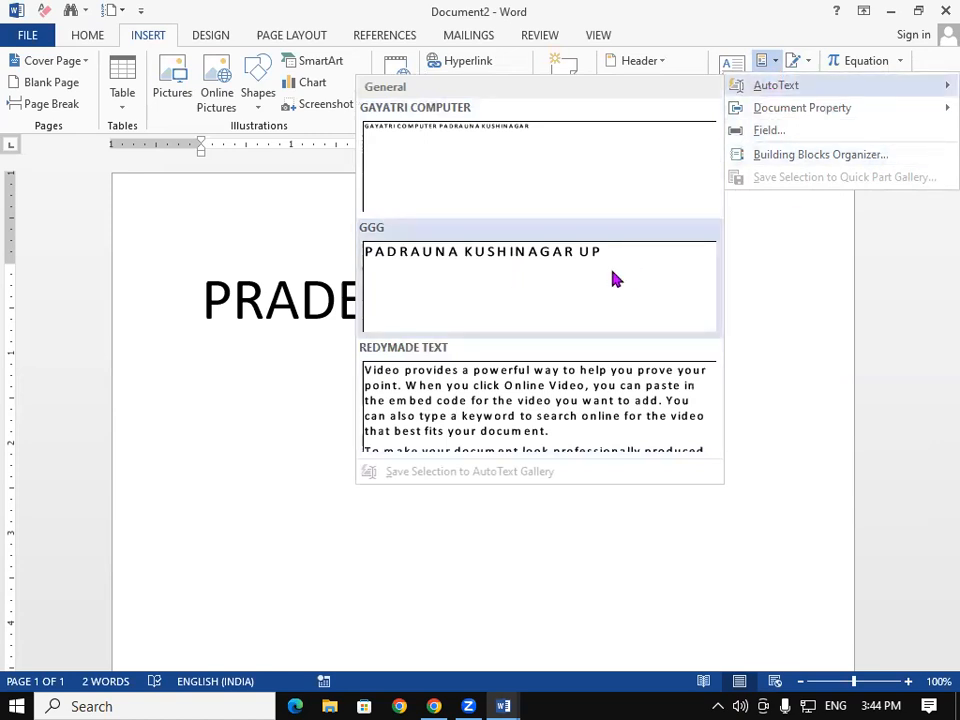
left_click(287, 412)
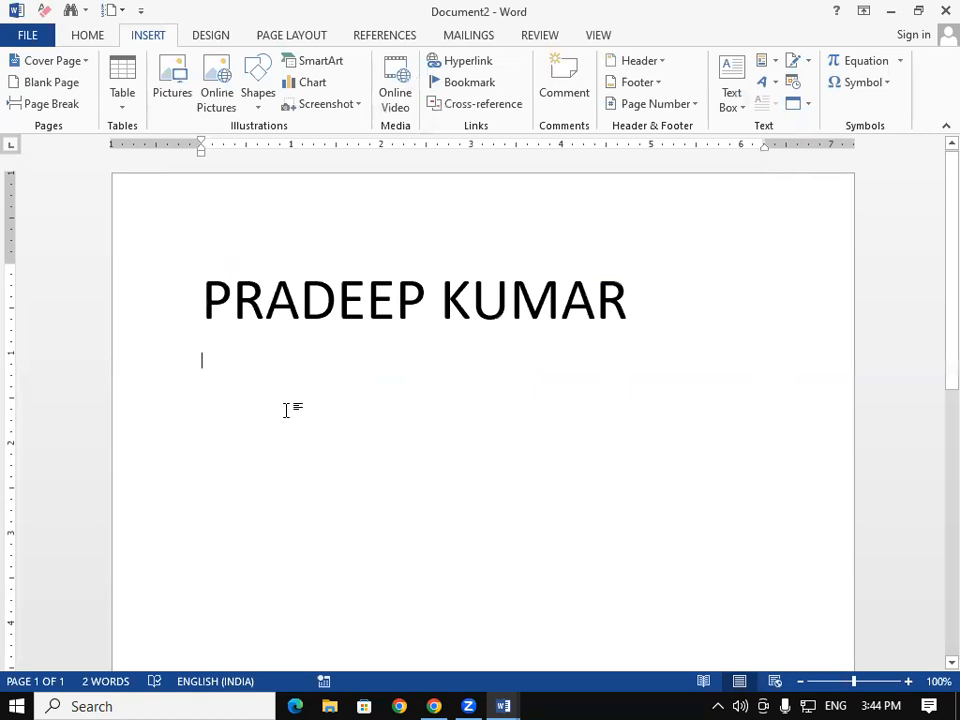
key("ctrl+a")
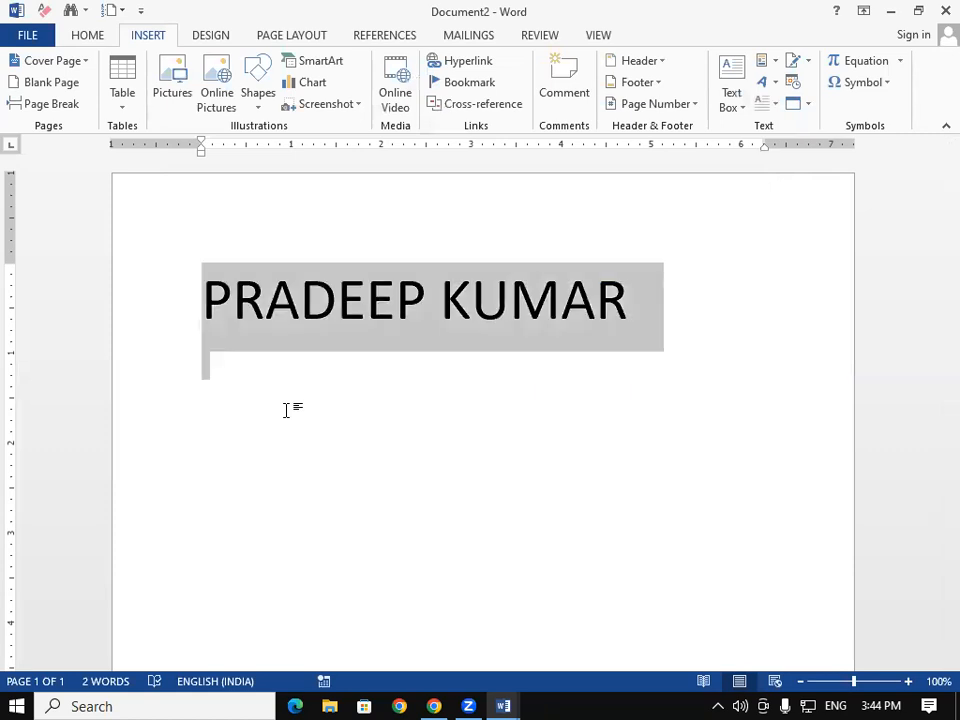
key("Delete")
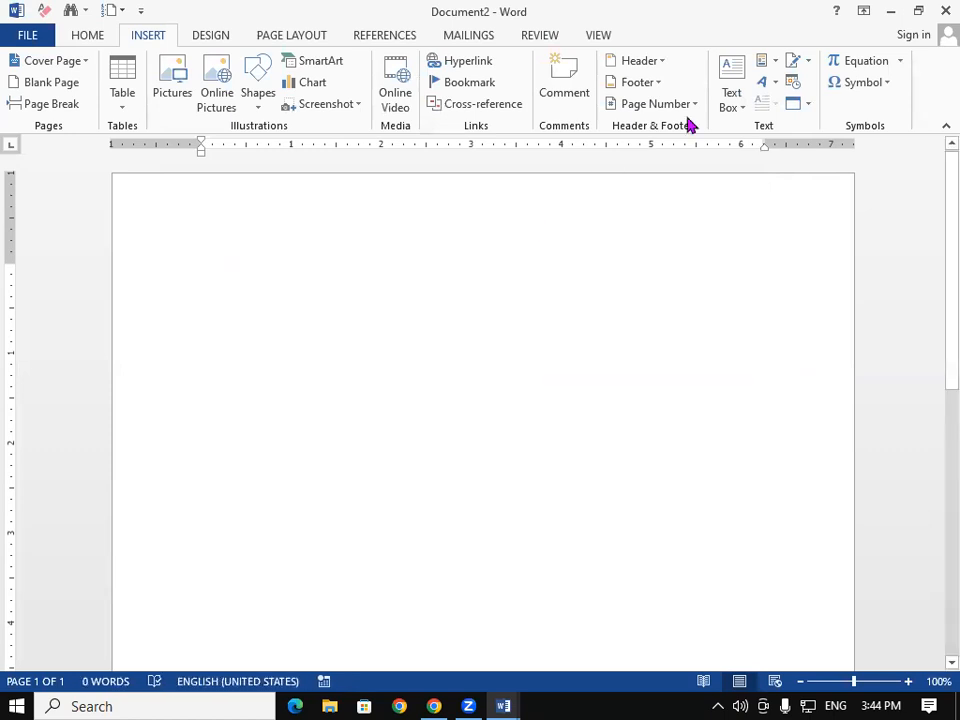
left_click(773, 62)
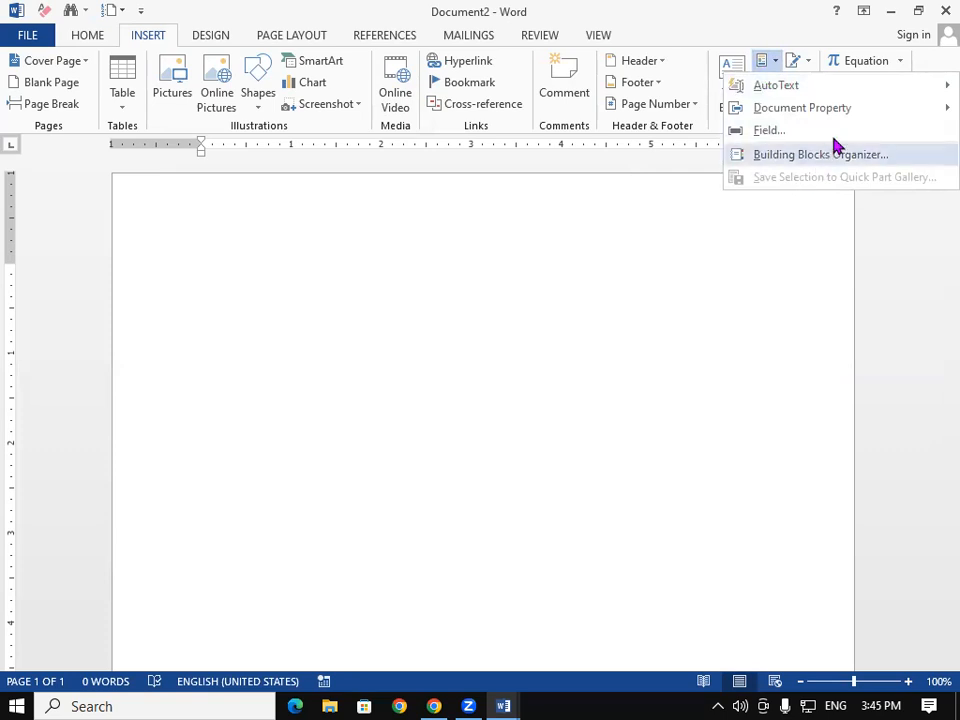
mouse_move(872, 87)
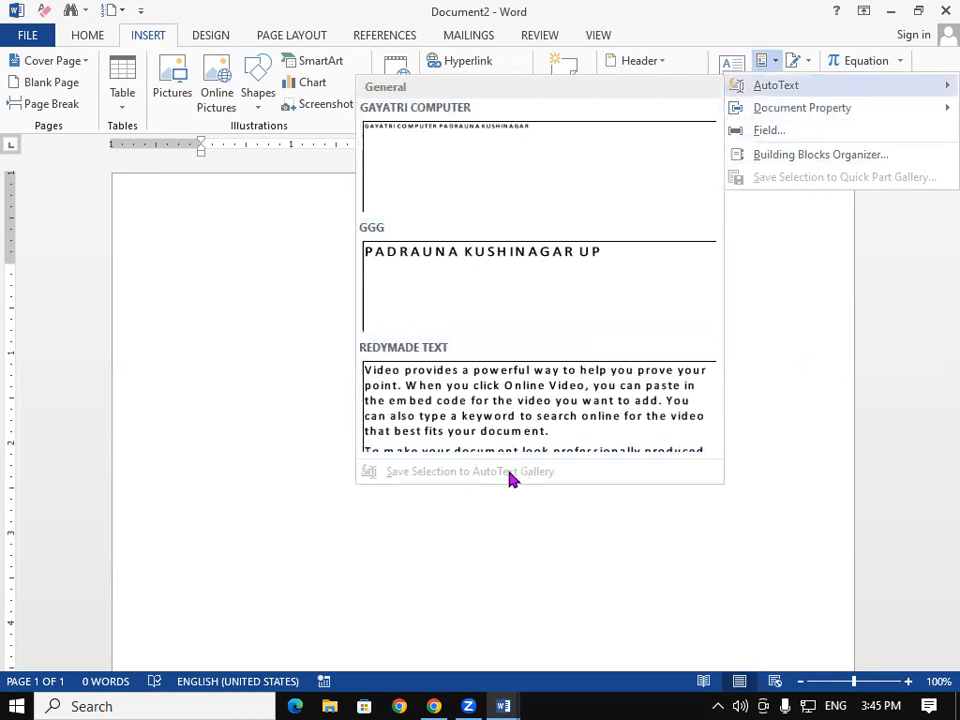
left_click(465, 540)
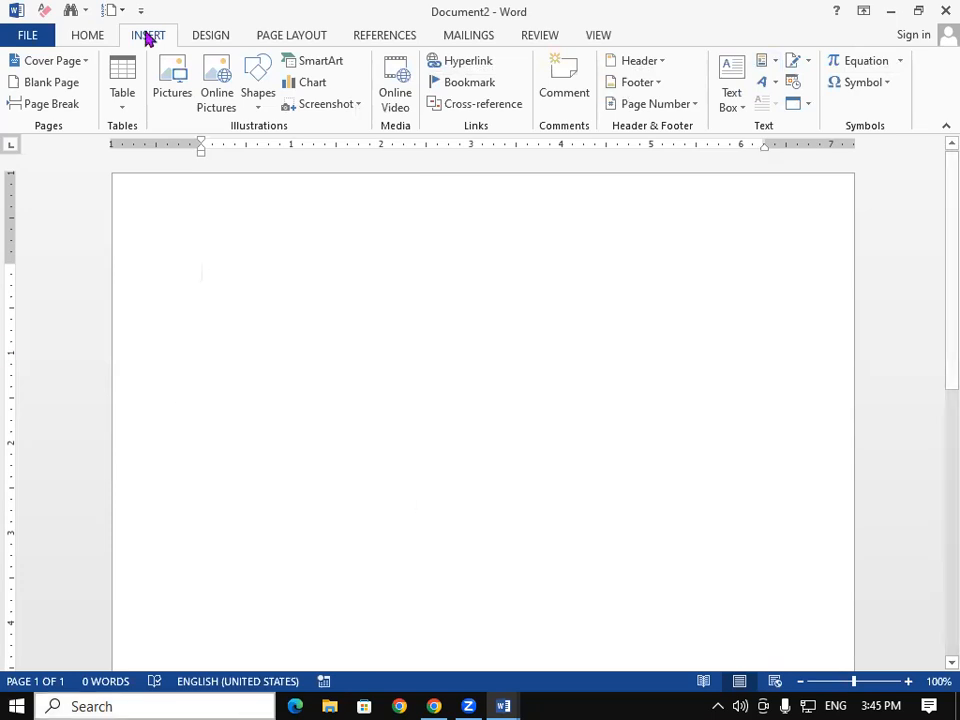
Step: Insert the 'logo GIT' picture onto the page
left_click(182, 96)
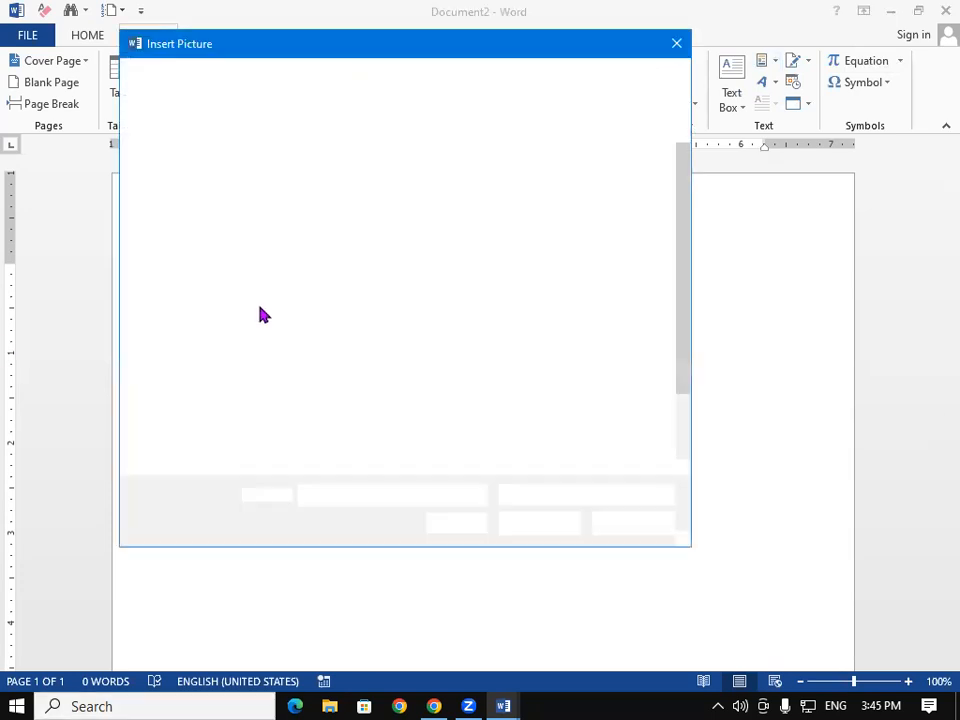
left_click(408, 412)
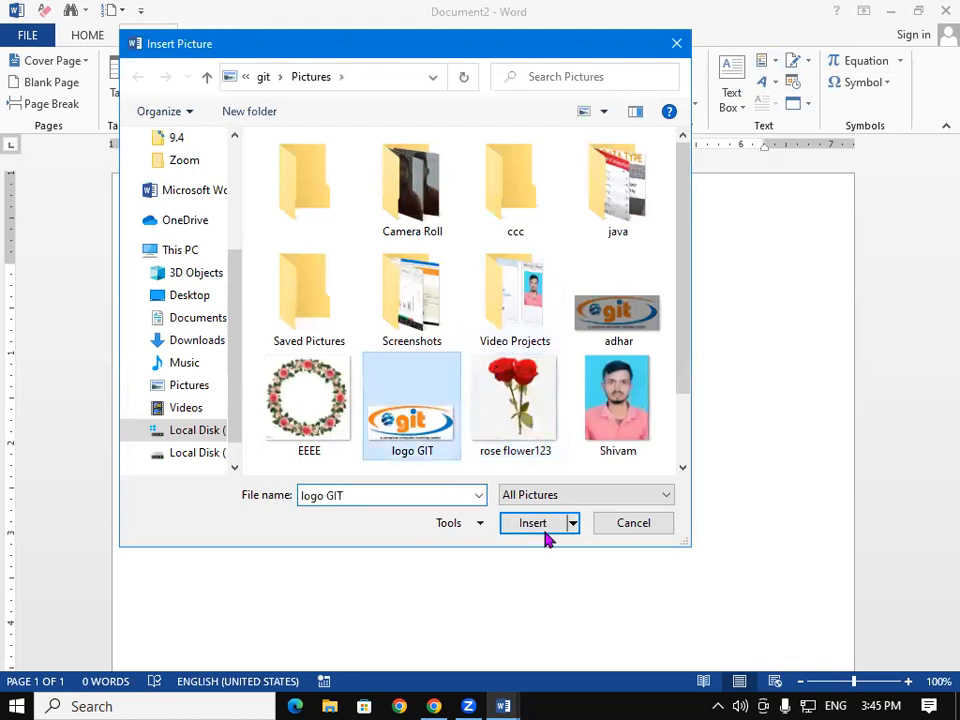
left_click(536, 523)
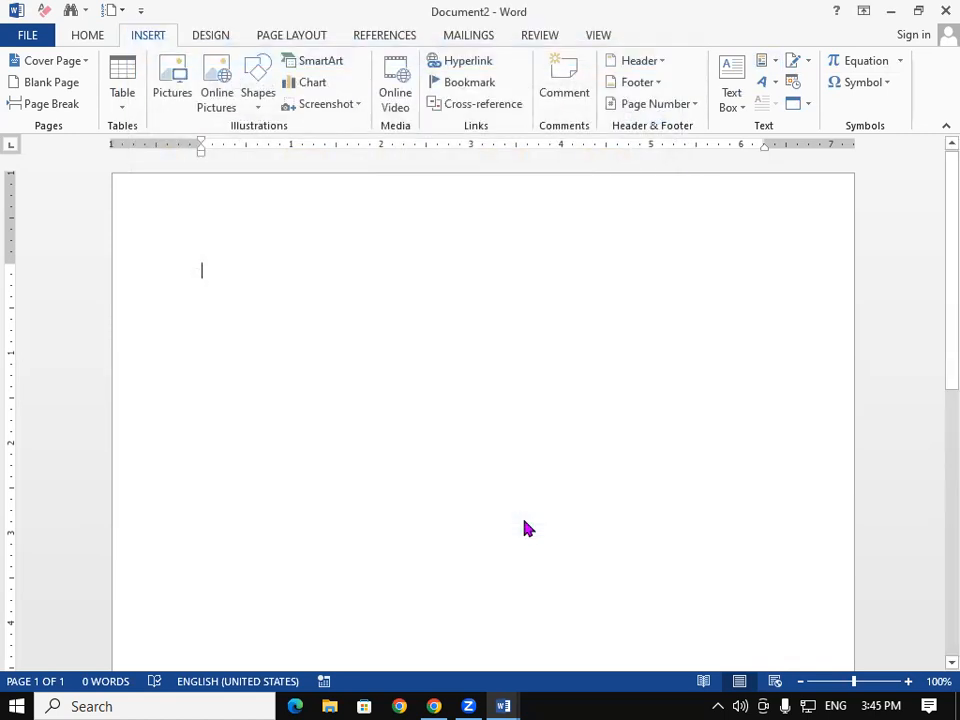
Step: Save the logo to the Quick Part Gallery as 'GIT LOGO' and start a new document
left_click(147, 35)
left_click(772, 65)
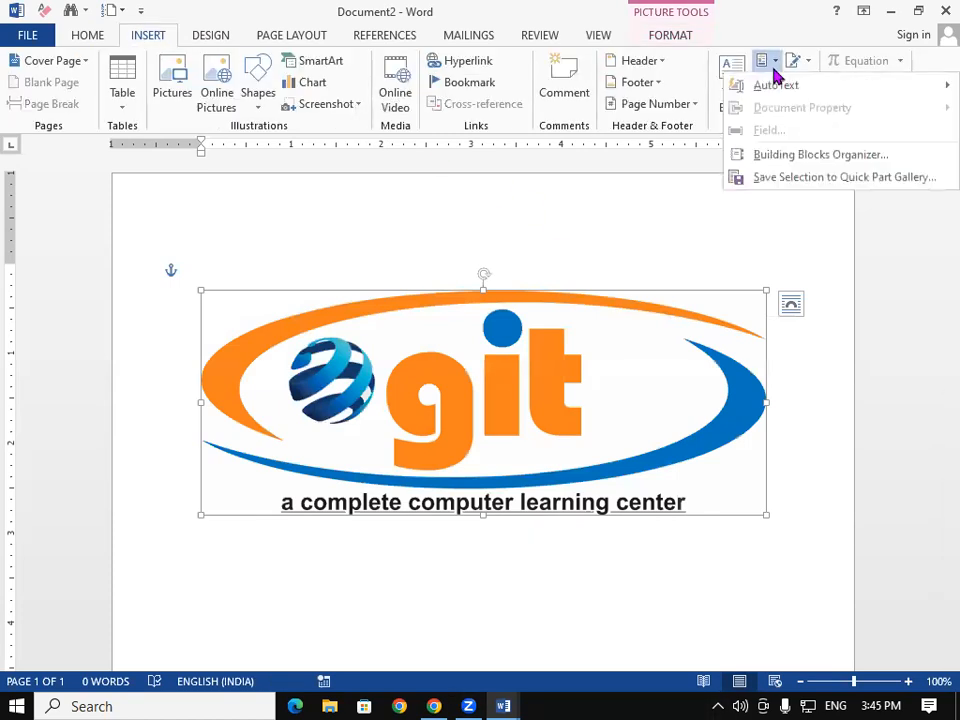
left_click(784, 180)
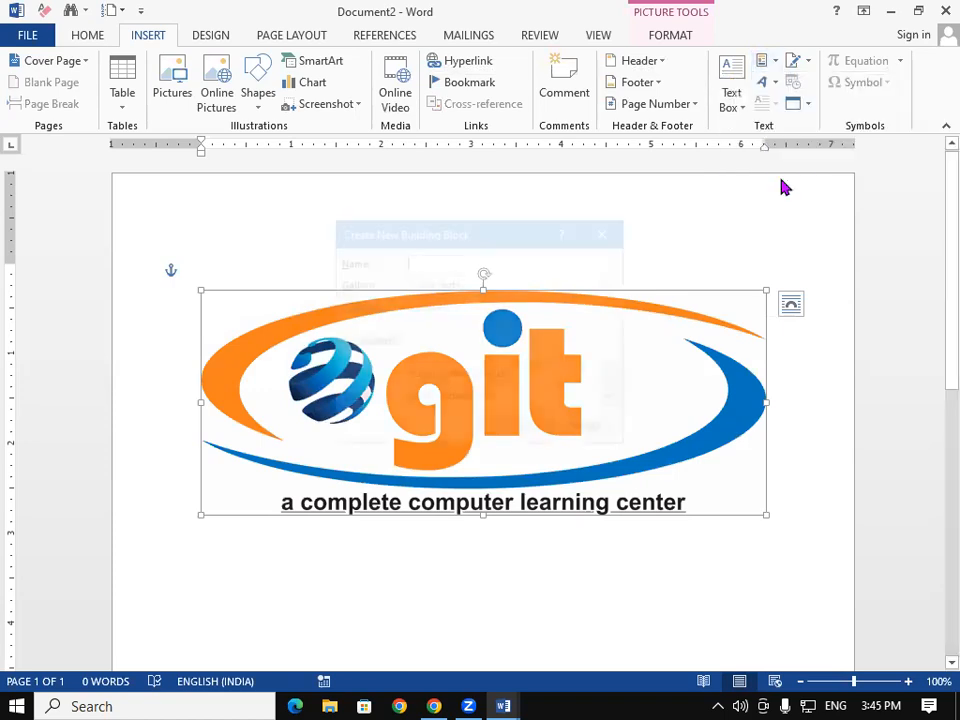
type("GI")
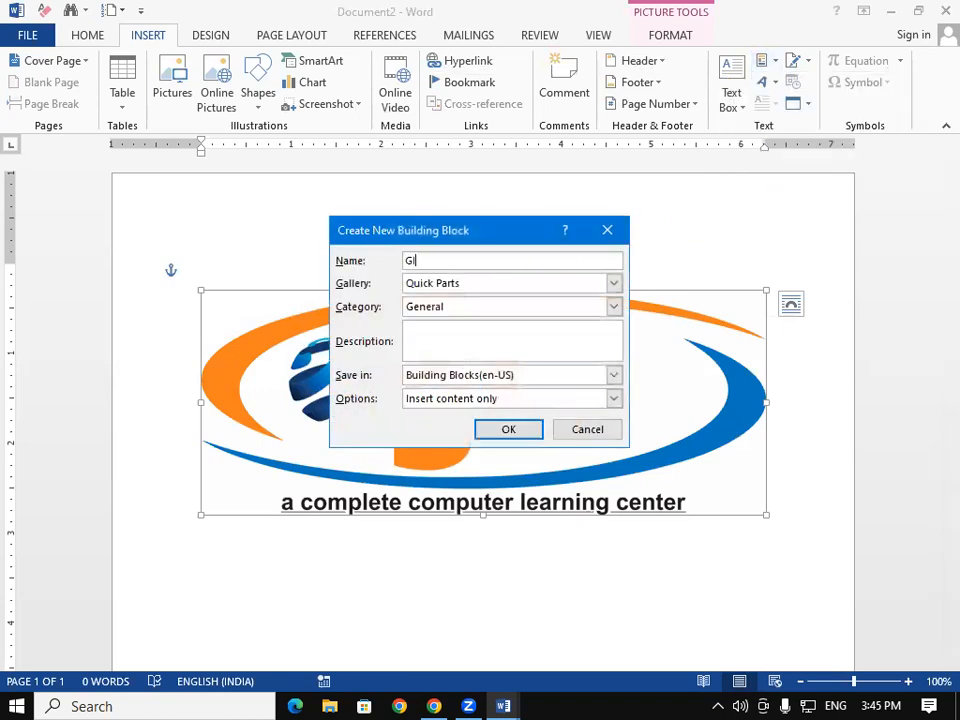
type("T LOGO")
left_click(530, 435)
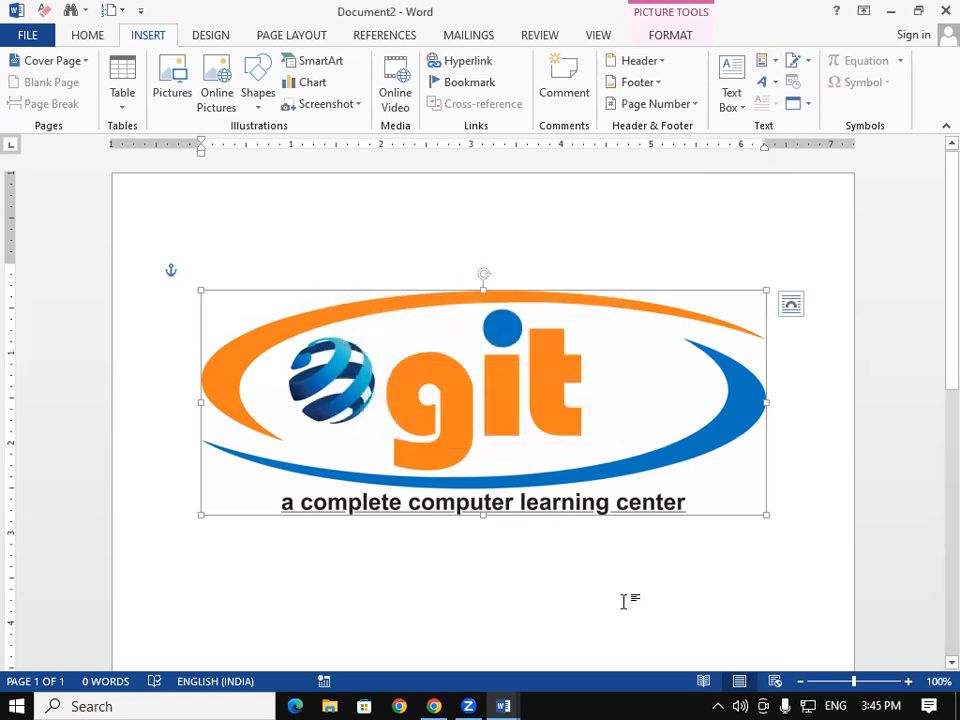
key("ctrl+n")
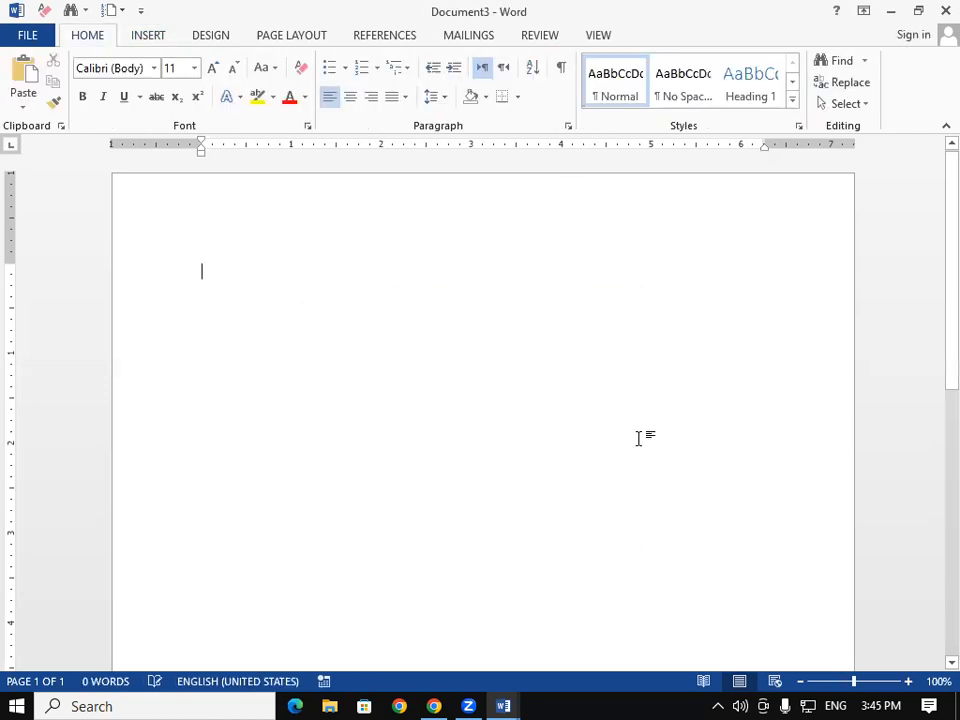
left_click(157, 44)
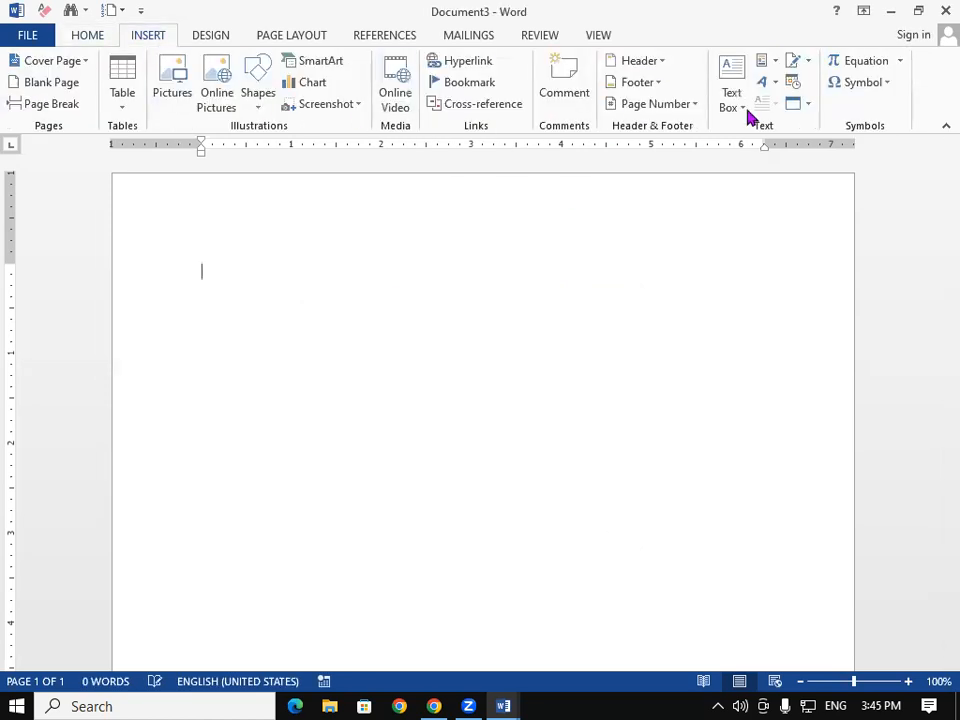
left_click(772, 60)
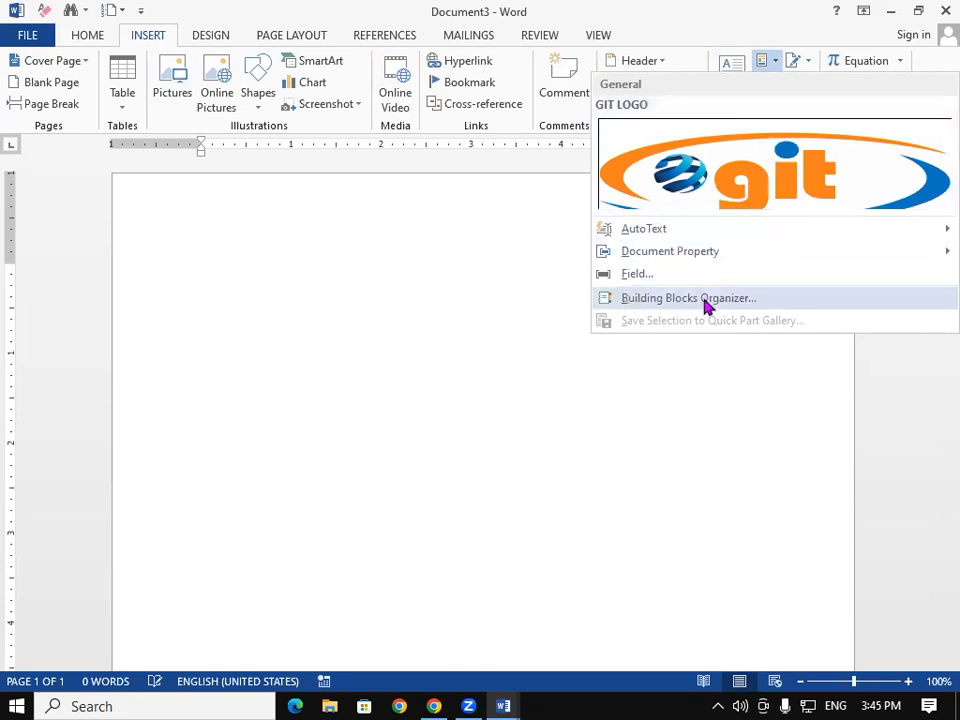
left_click(706, 300)
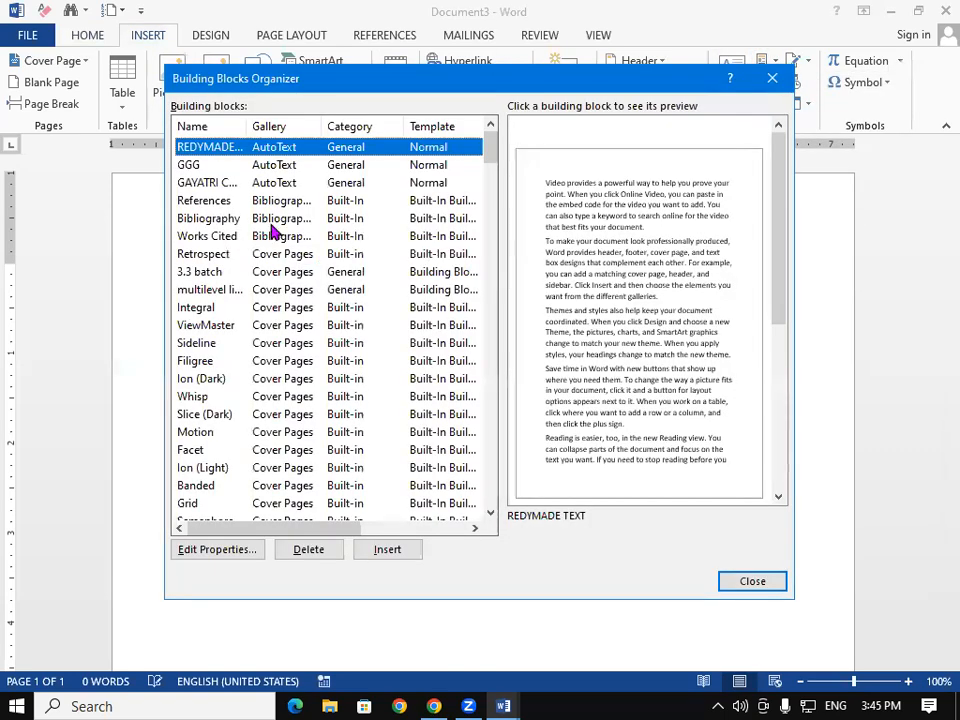
left_click_drag(491, 148, 477, 127)
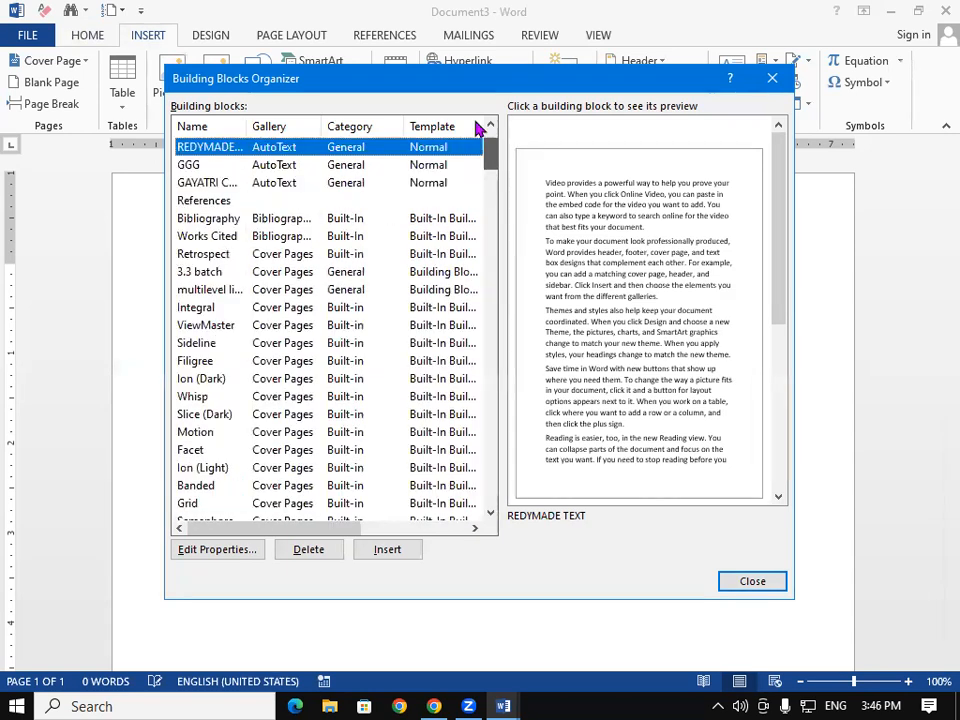
left_click(192, 166)
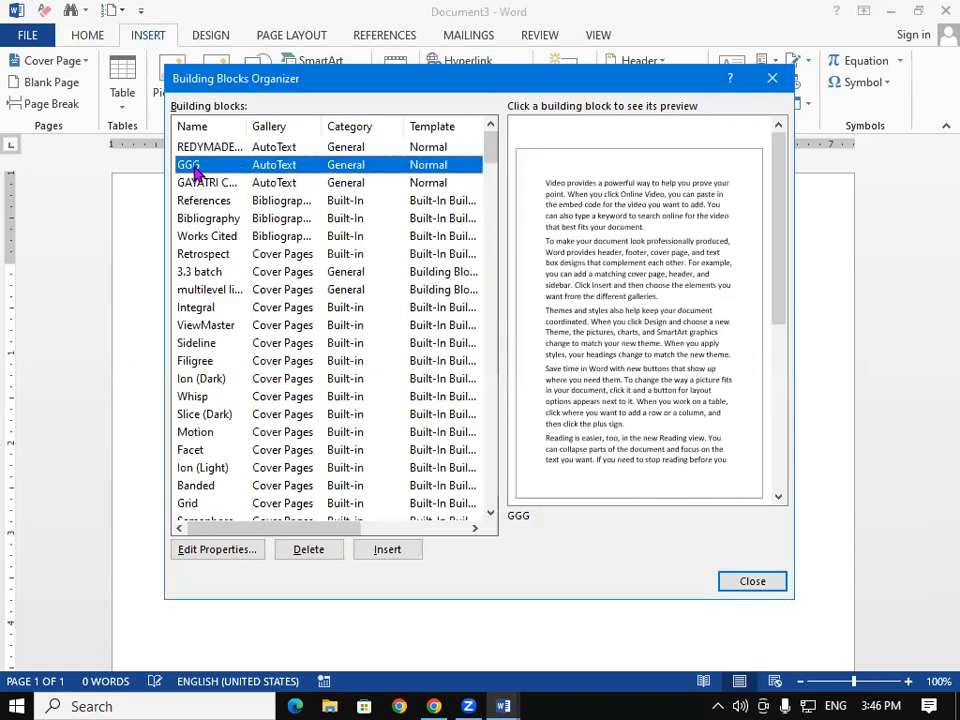
left_click(200, 185)
left_click(212, 200)
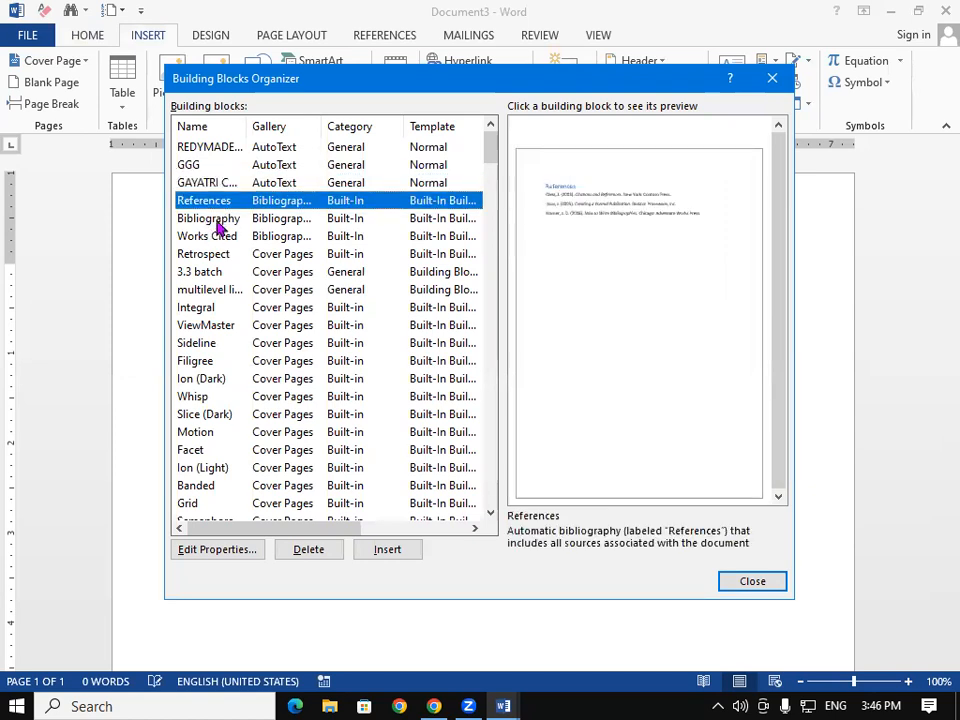
left_click(214, 218)
left_click(212, 378)
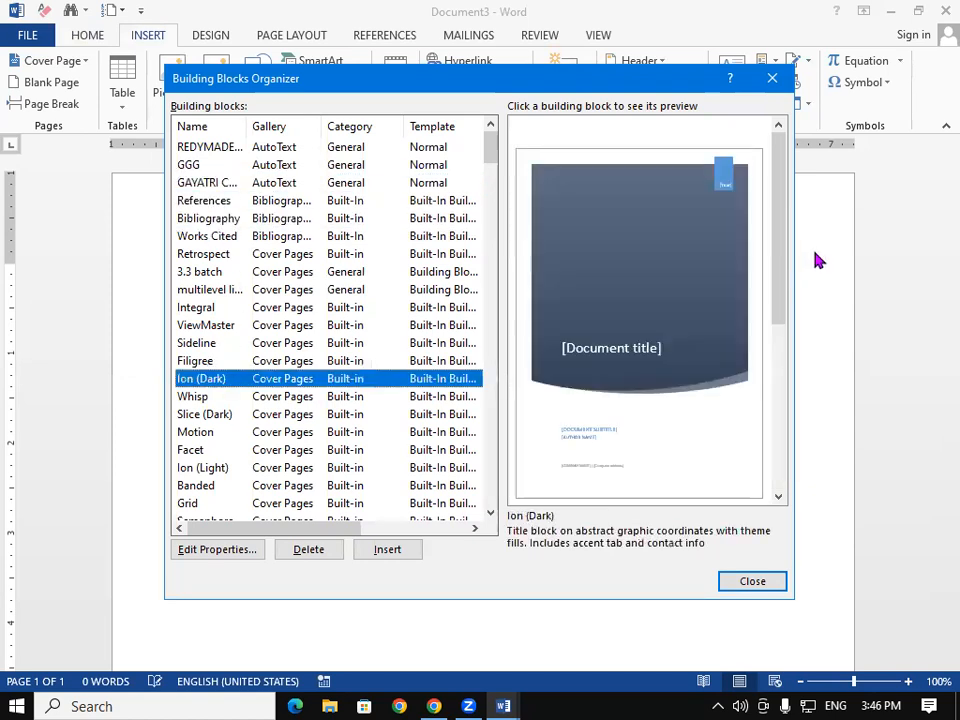
left_click(772, 78)
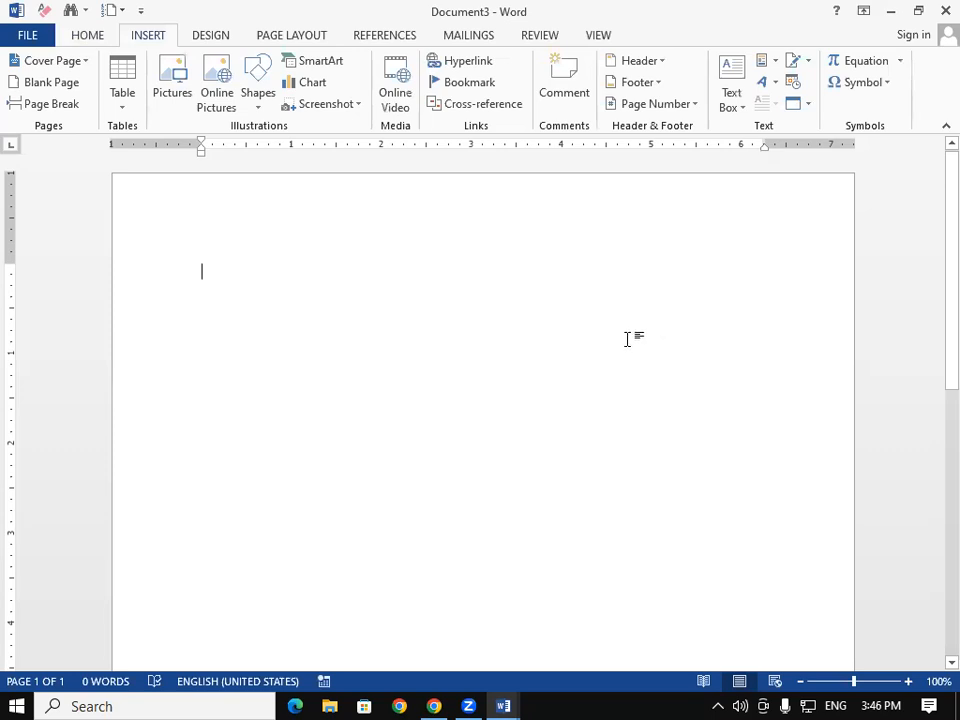
left_click(774, 63)
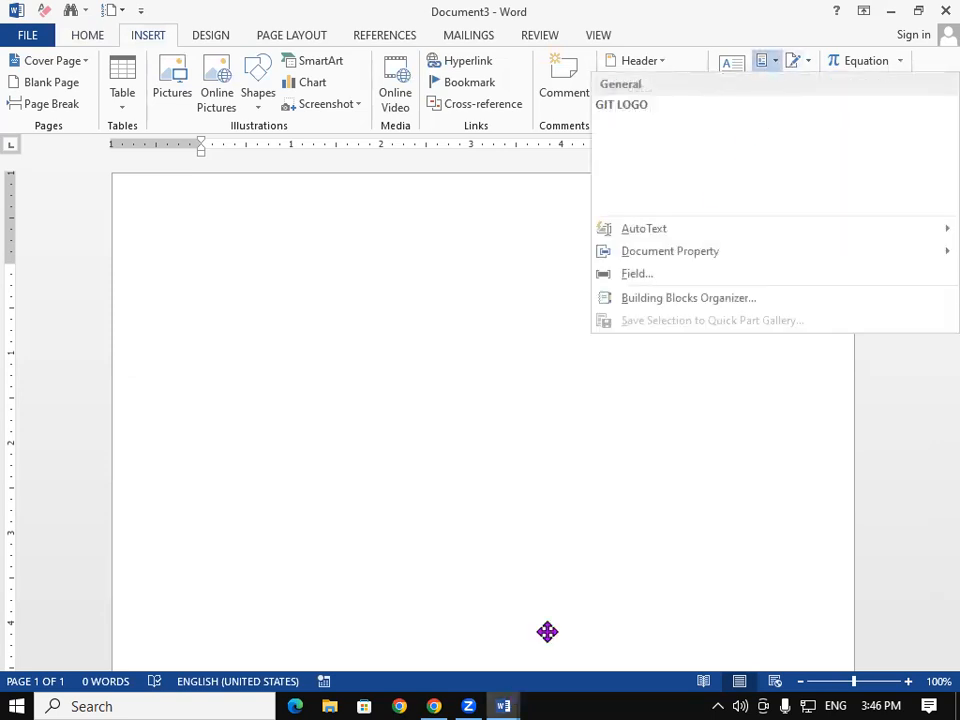
left_click(718, 180)
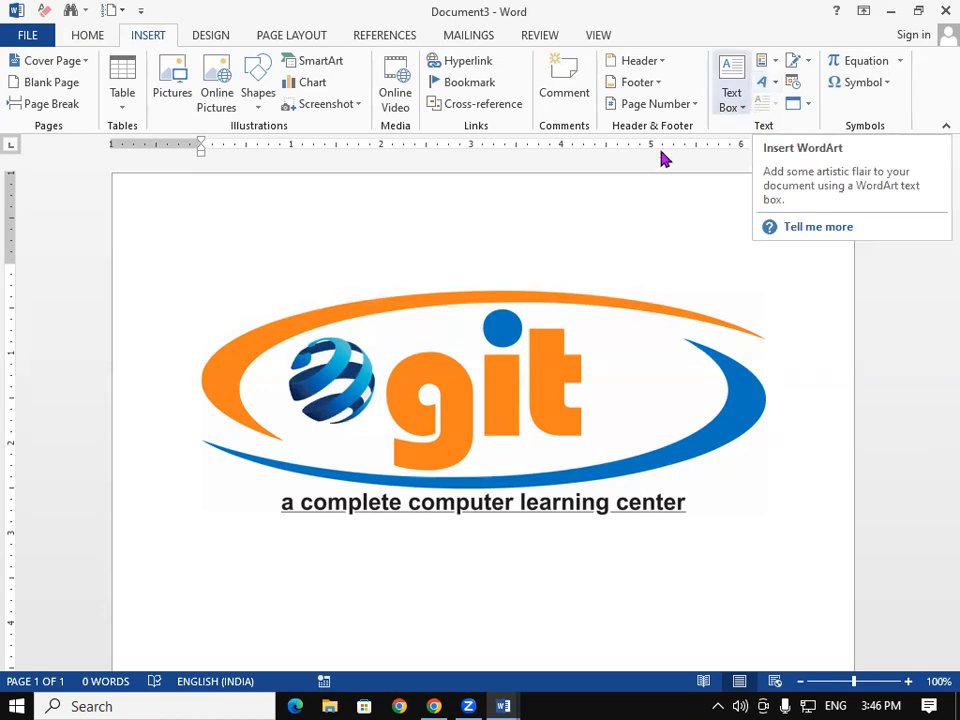
key("ctrl+a")
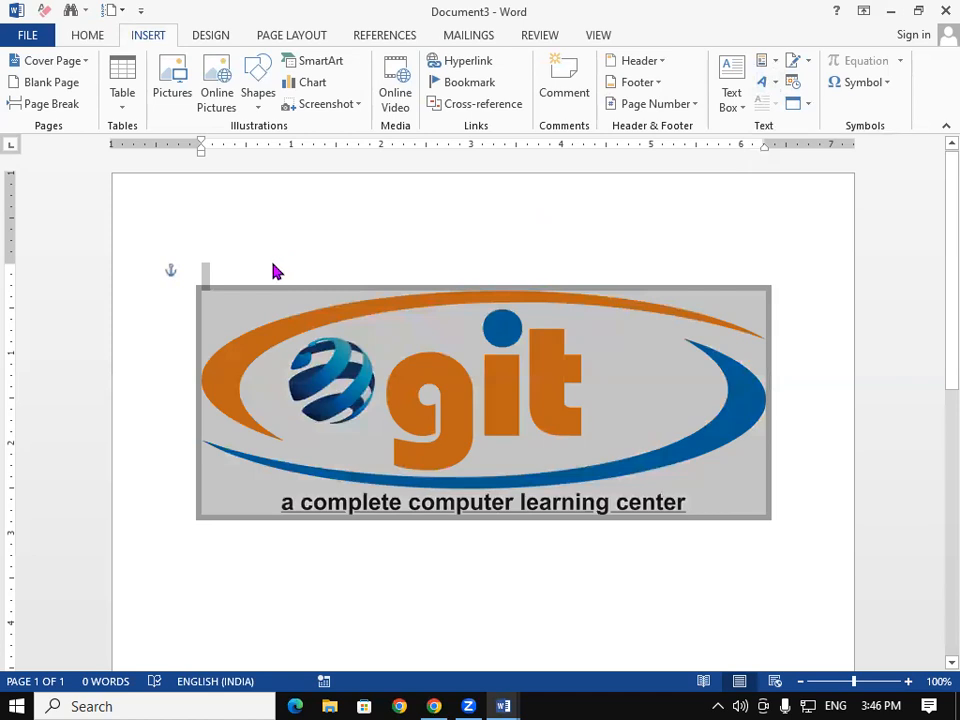
key("Delete")
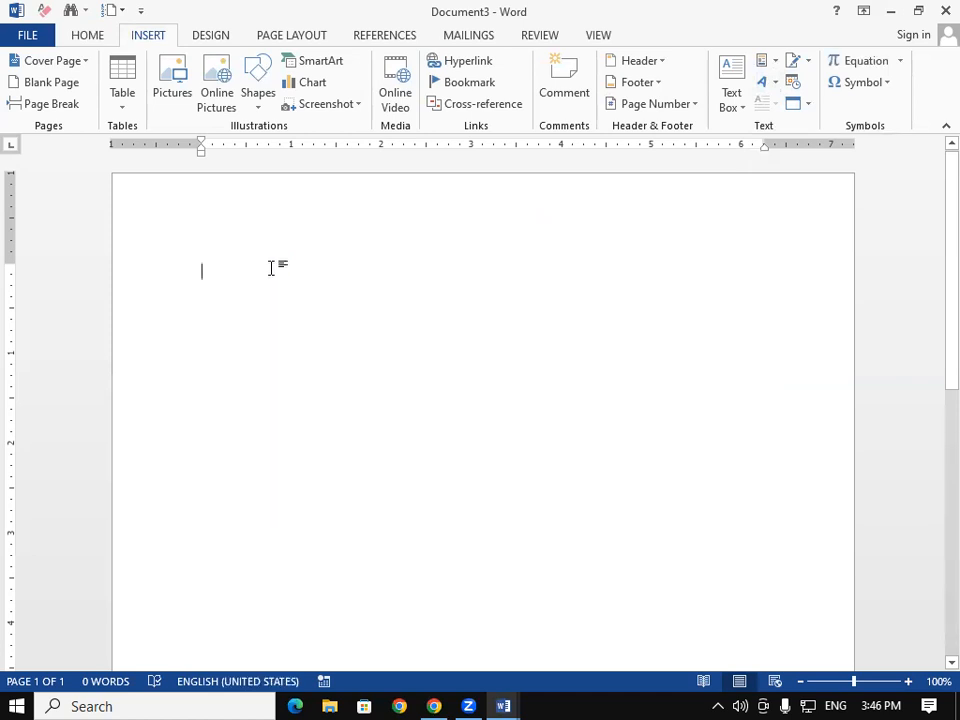
type("=RA")
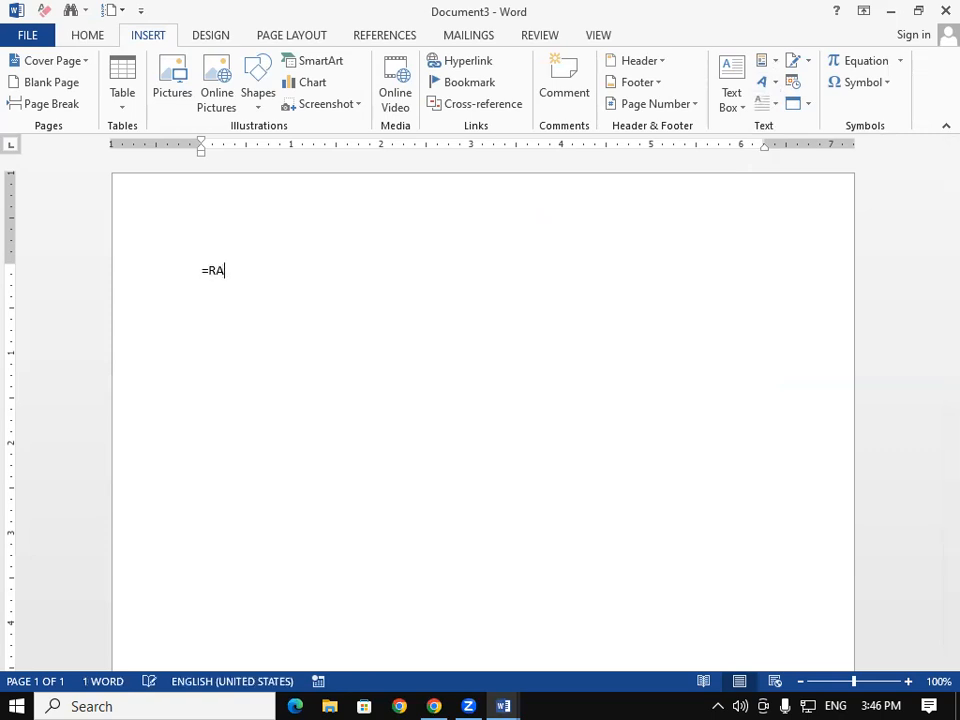
type("ND()")
key("Return")
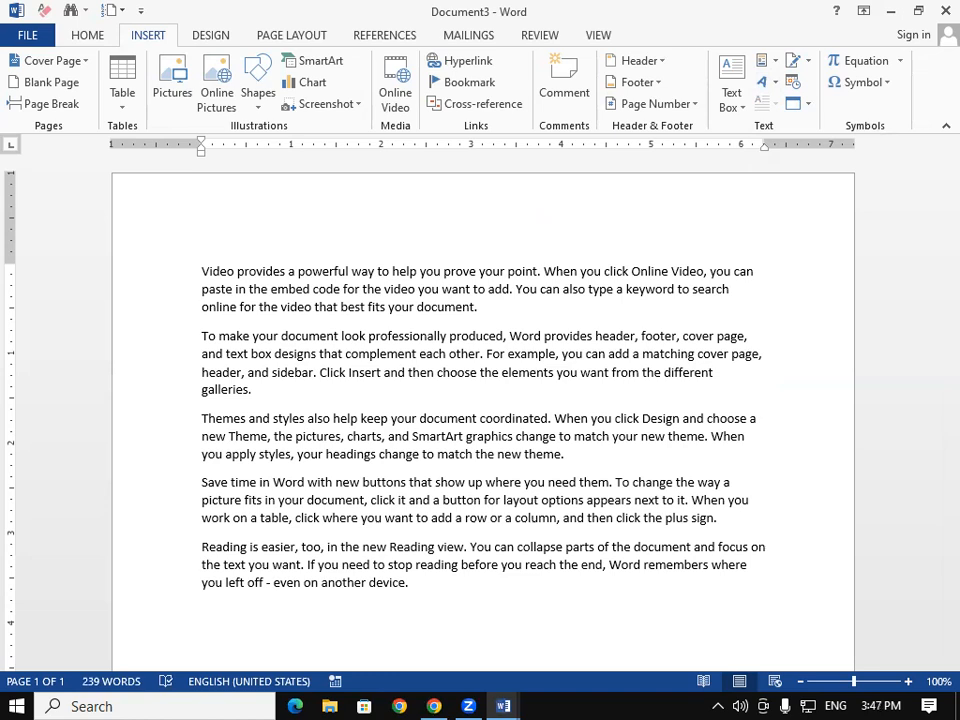
left_click(199, 271)
key("Return")
key("Return")
key("Return")
key("Return")
key("Return")
key("Return")
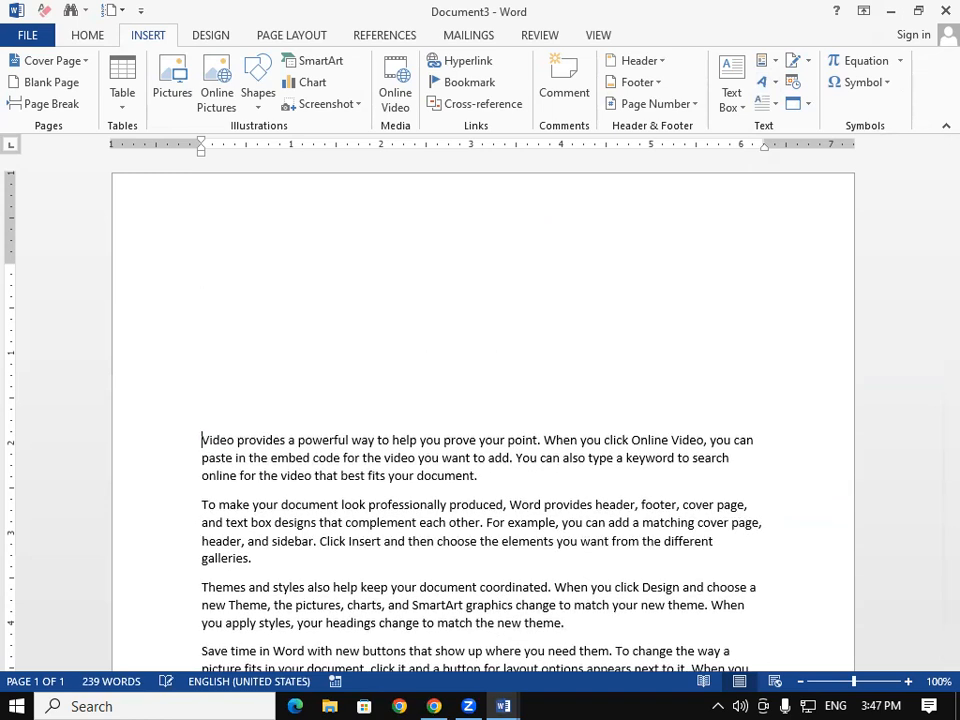
left_click(241, 327)
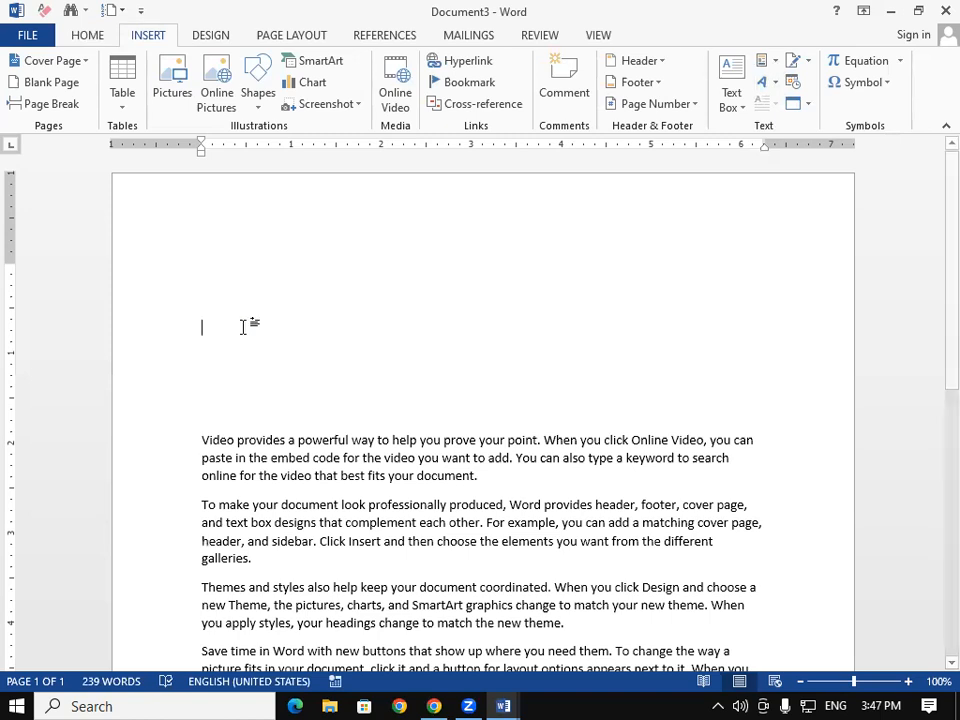
key("ctrl+a")
key("Delete")
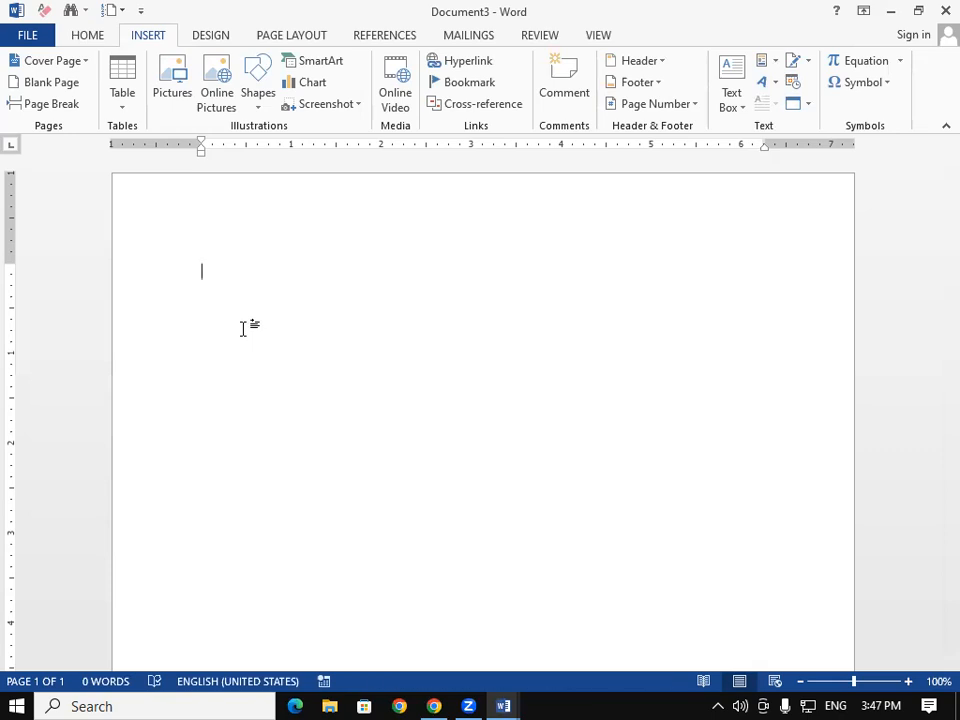
Step: Insert Fill - Black, Text 1, Shadow WordArt reading 'GAYATRI INSTITUTE OF TECHNOLOGY' and shrink its font
left_click(769, 85)
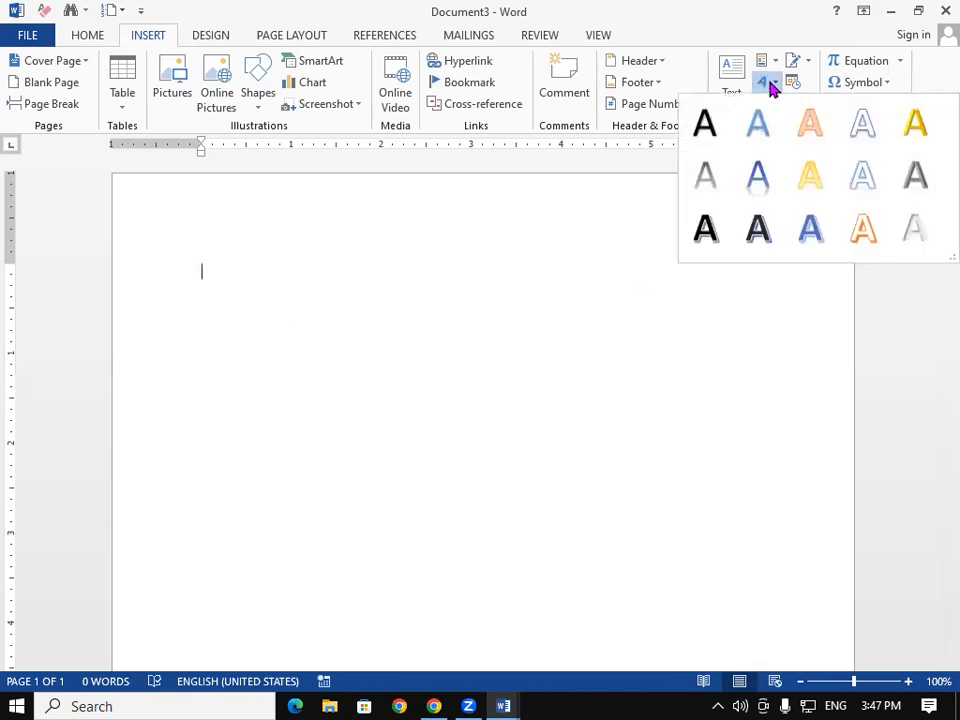
left_click(706, 122)
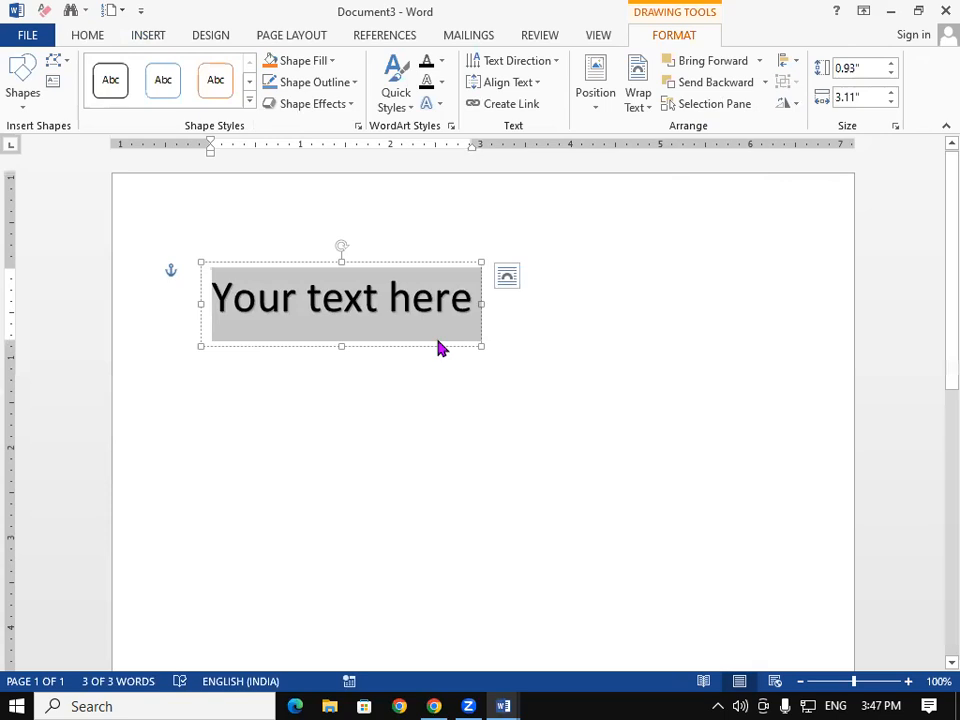
type("GAYAT")
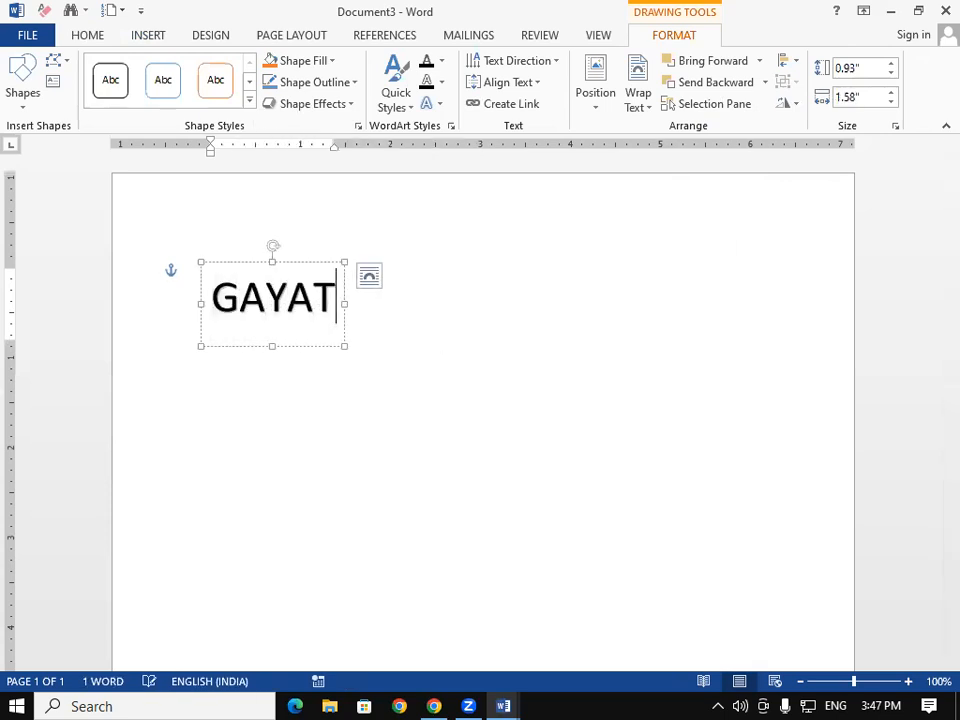
type("RI I")
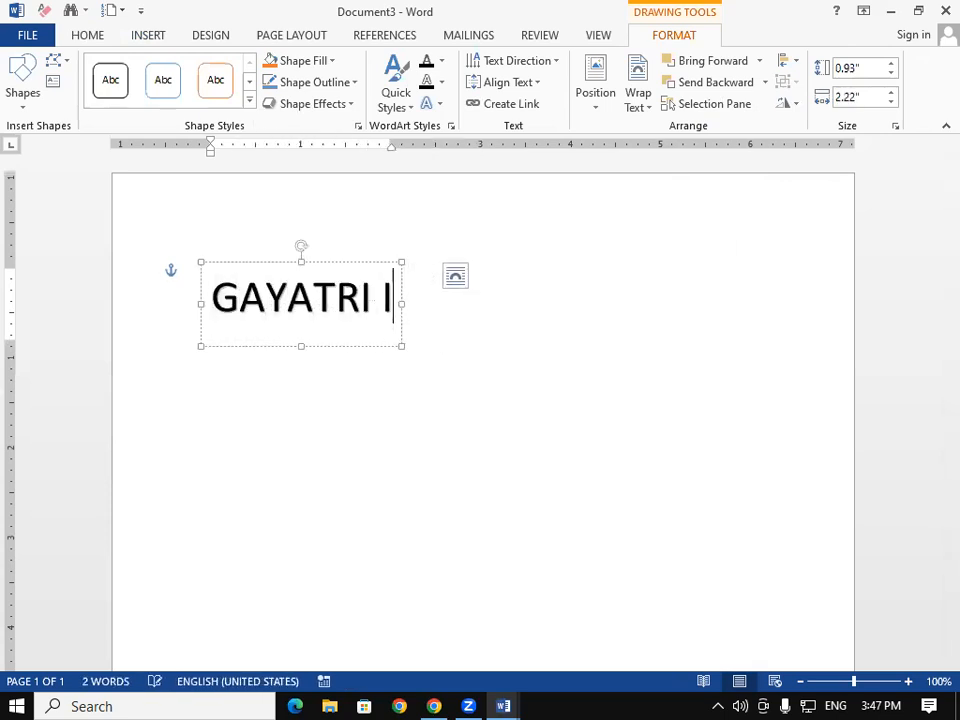
type("NSTITU")
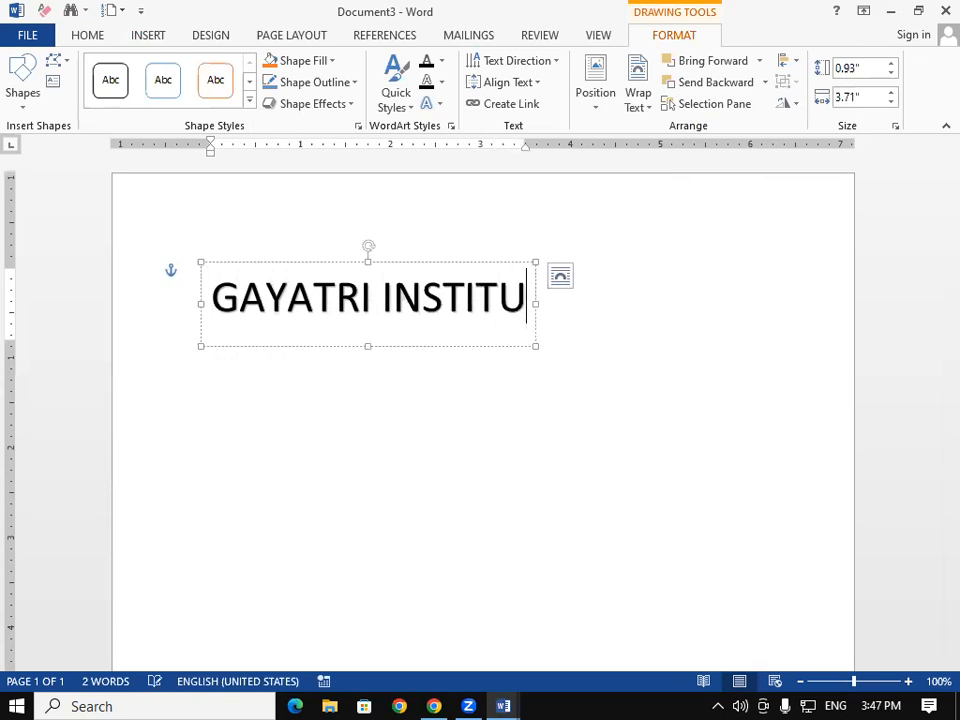
type("TE OF")
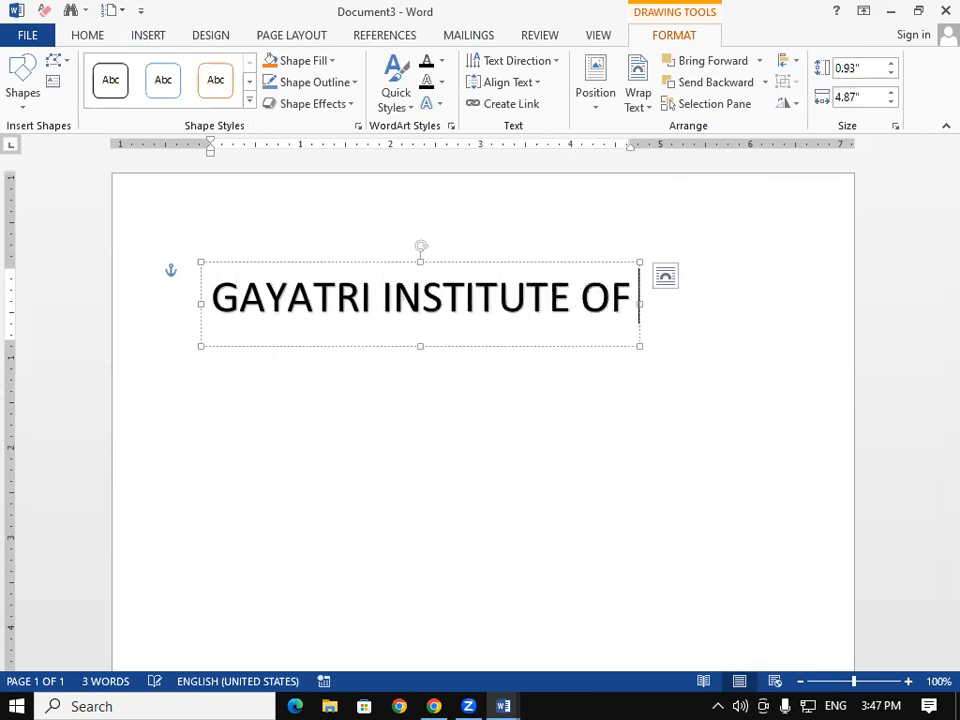
type(" TECHNOL")
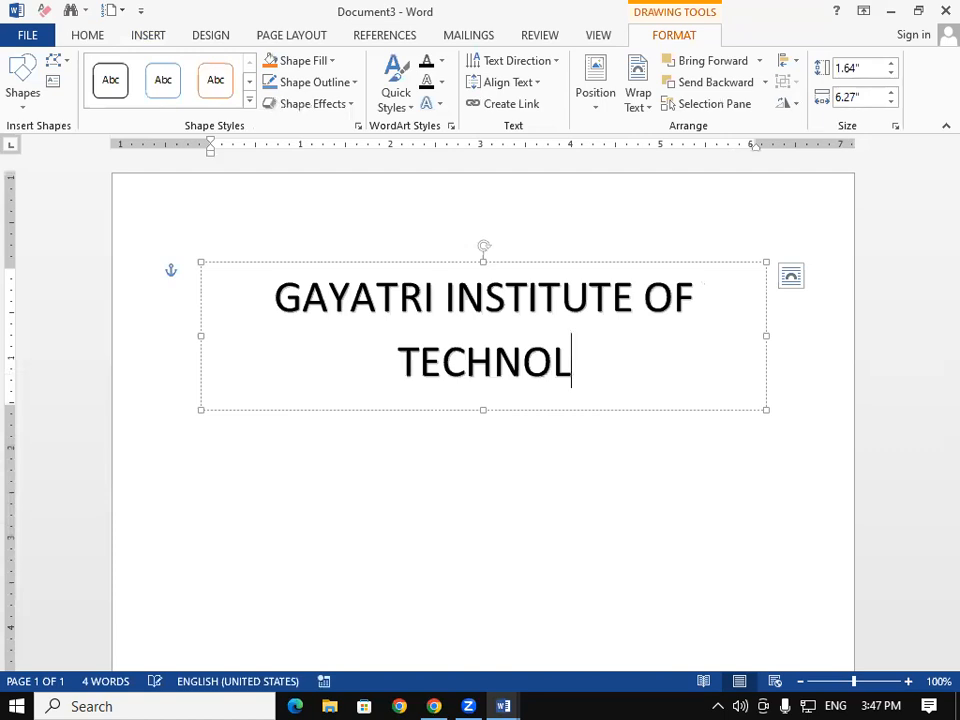
type("OGY")
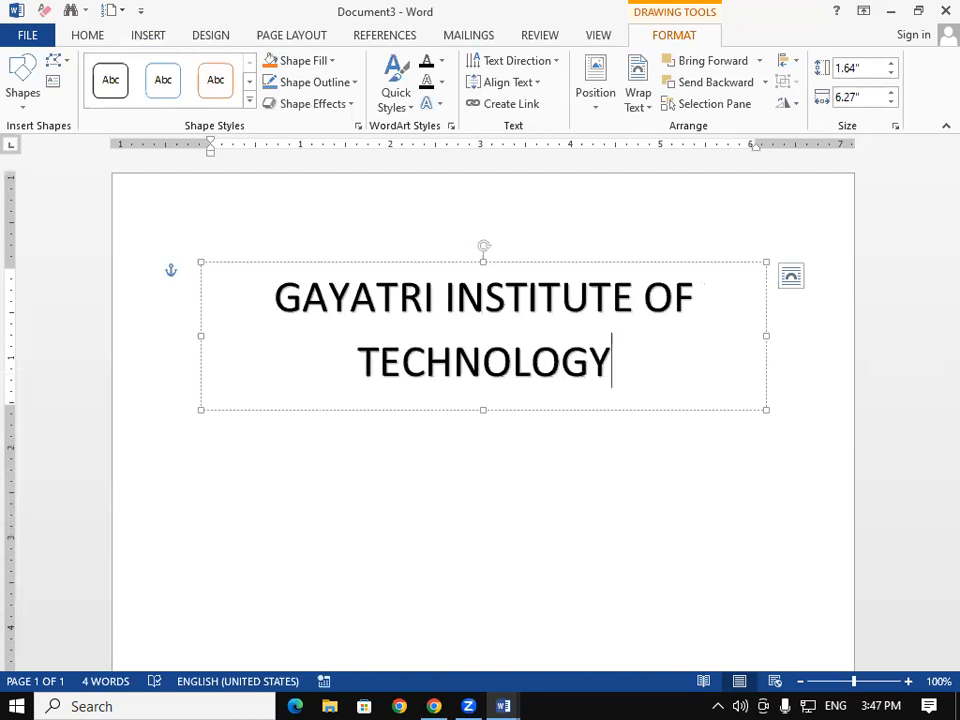
key("shift+Left")
key("shift+Left")
key("shift+Left")
key("shift+Left")
key("shift+Left")
key("shift+Left")
key("shift+Left")
key("shift+Left")
key("shift+Left")
key("shift+Left")
key("shift+Left")
key("shift+Left")
key("shift+Left")
key("shift+Left")
key("shift+Left")
key("shift+Left")
key("shift+Left")
key("shift+Left")
key("shift+Left")
key("shift+Left")
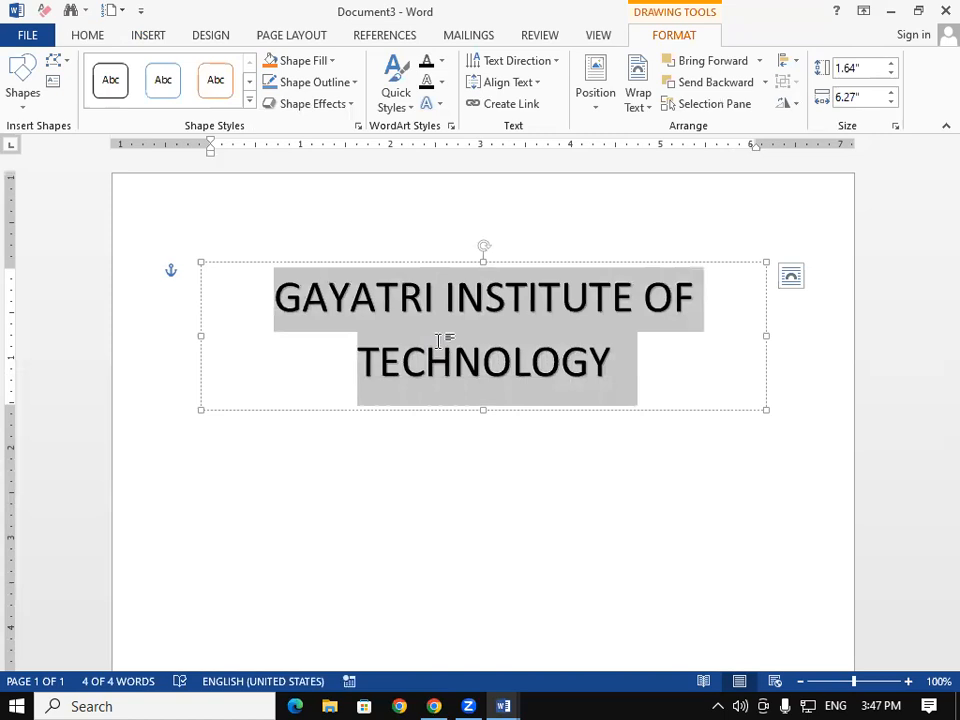
key("ctrl+shift+comma")
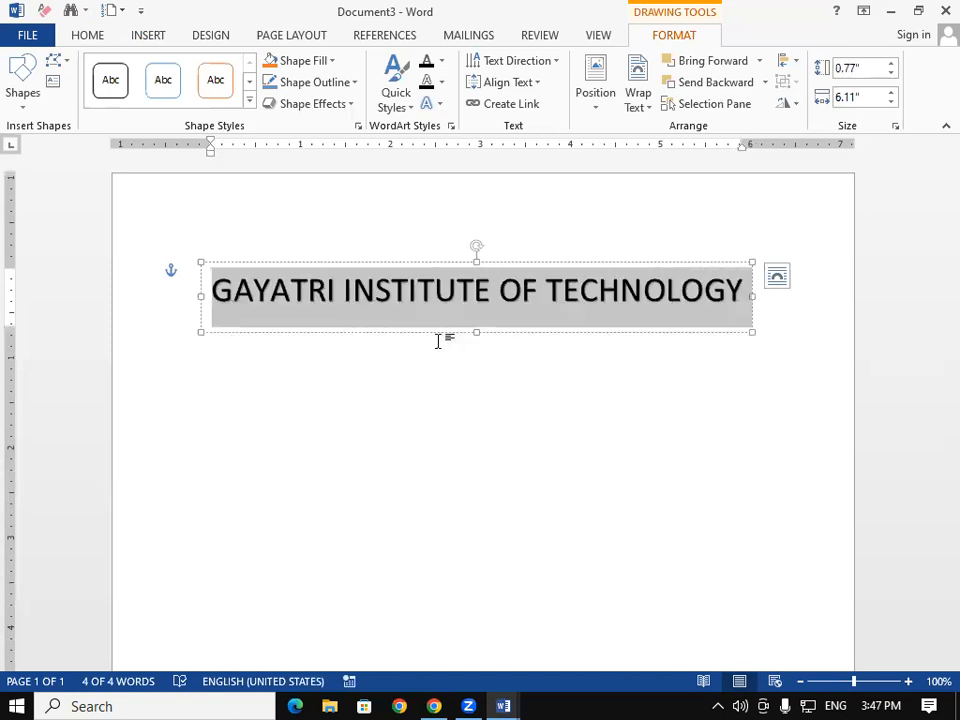
Step: Make the GAYATRI INSTITUTE OF TECHNOLOGY WordArt text bold and red
left_click(84, 40)
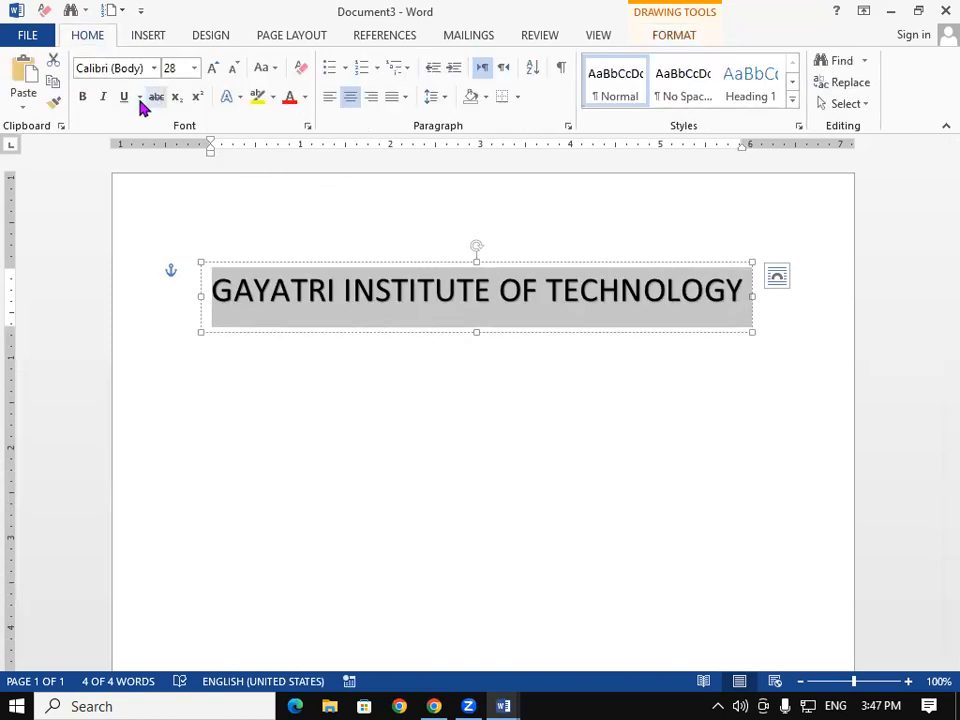
left_click(84, 97)
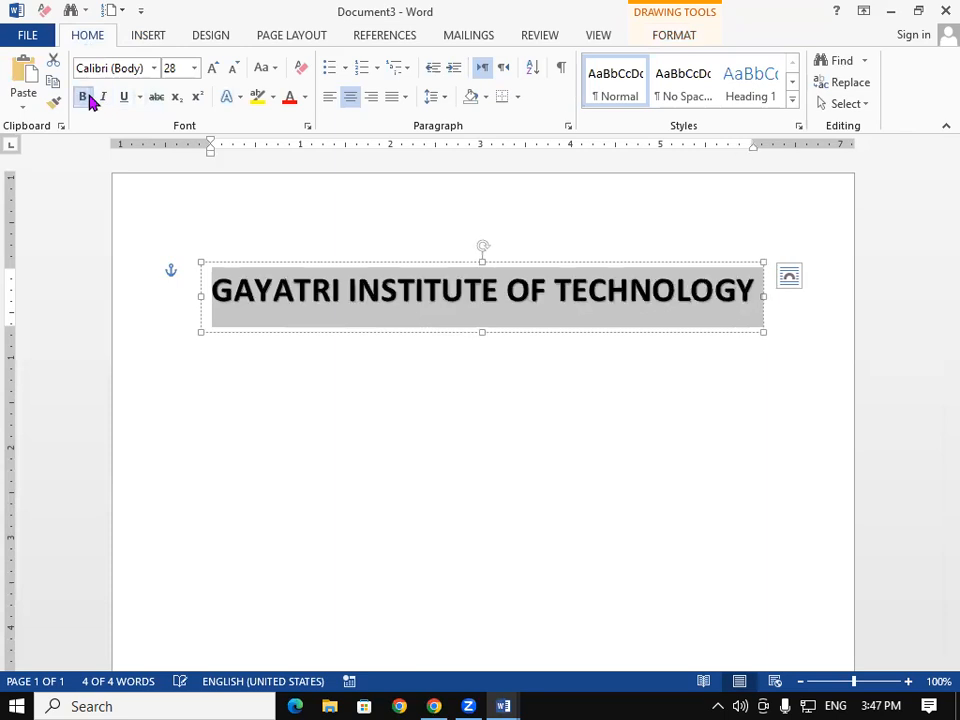
left_click(291, 103)
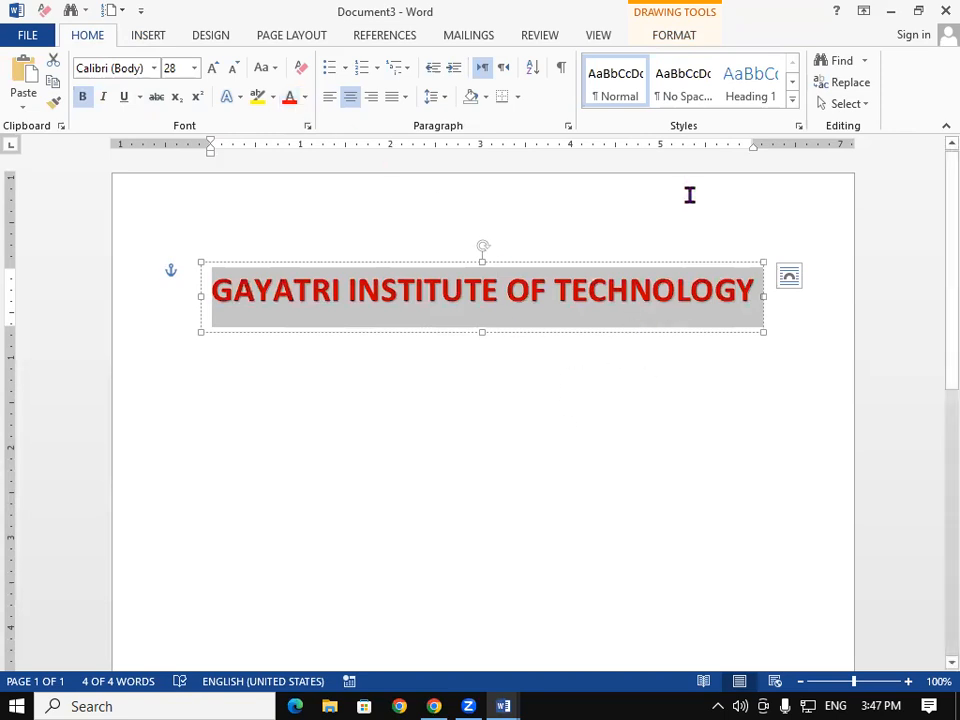
left_click(675, 36)
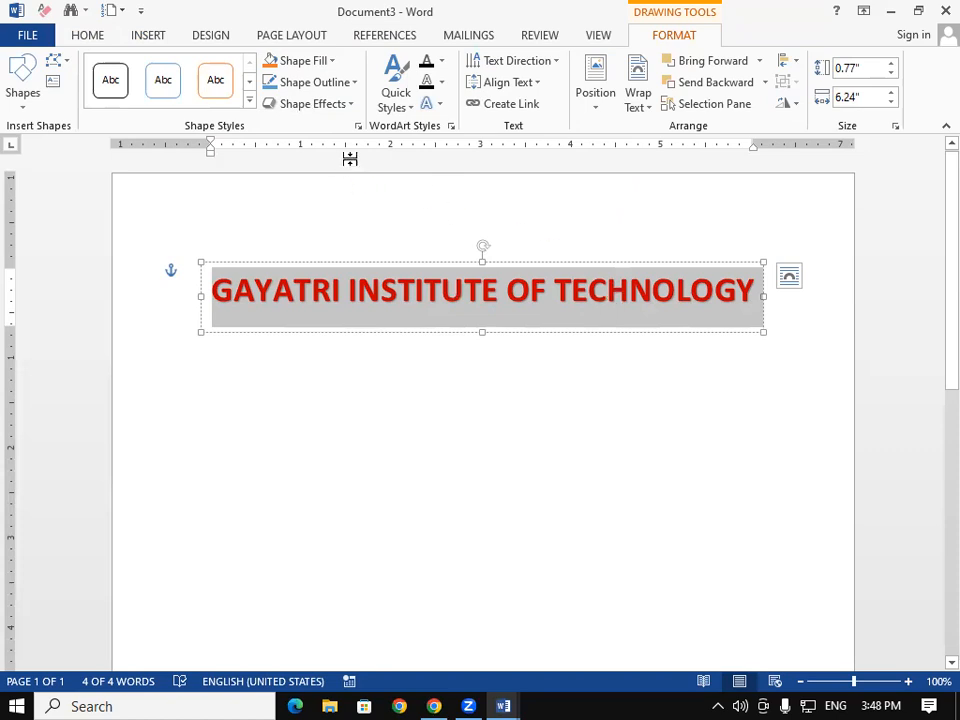
Step: Apply the Arch Up transform, enlarge the box to 2.33 × 5.03 inches, and move it up
left_click(440, 108)
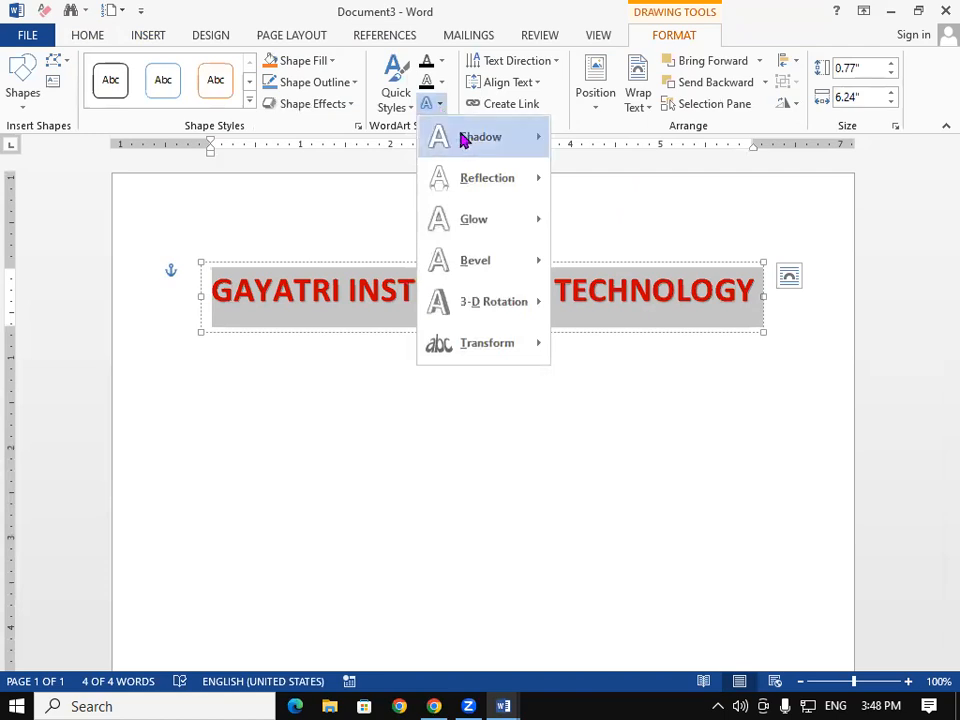
mouse_move(466, 140)
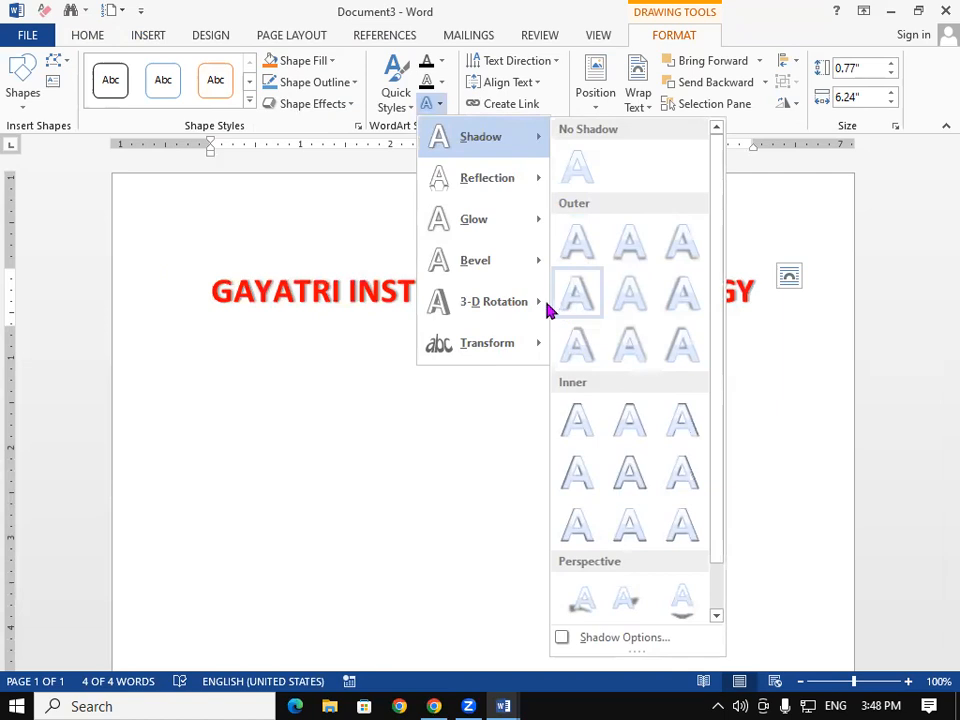
mouse_move(503, 347)
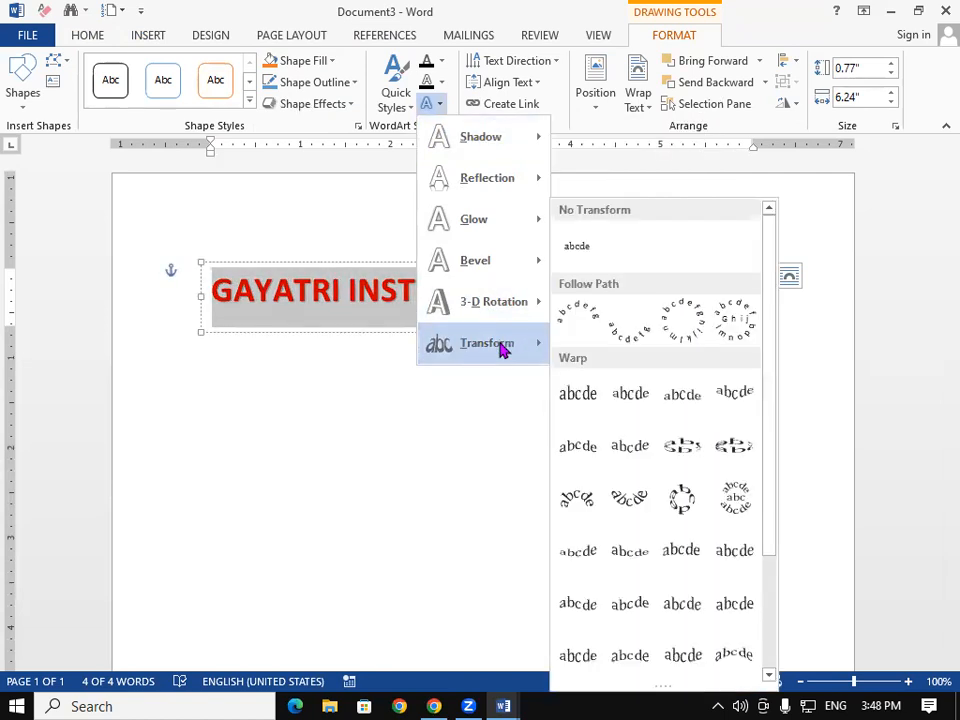
left_click(577, 318)
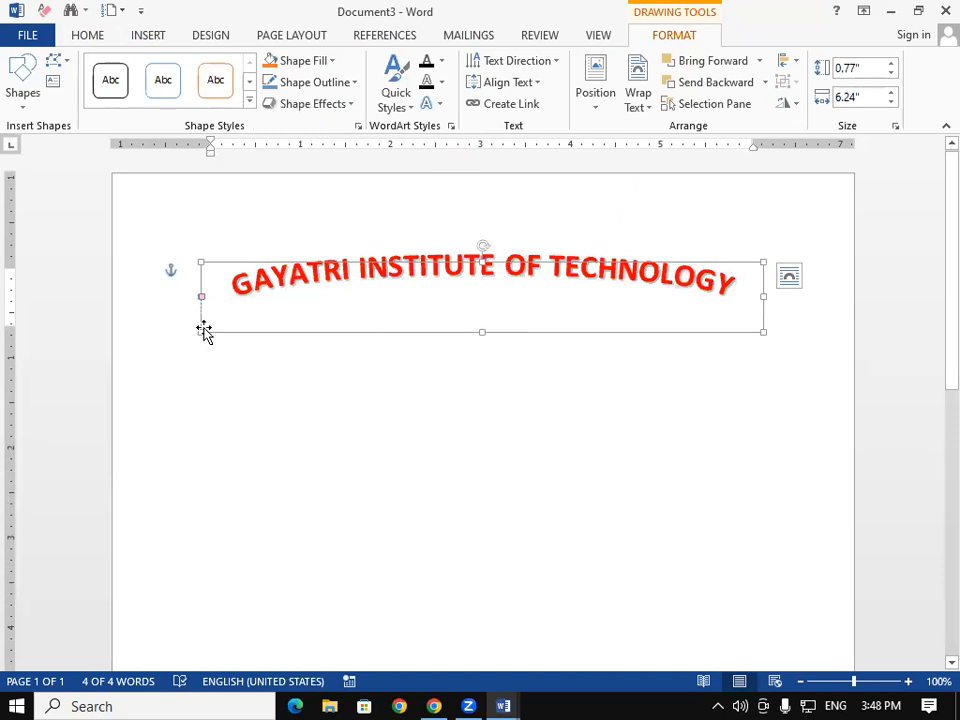
left_click_drag(203, 331, 310, 472)
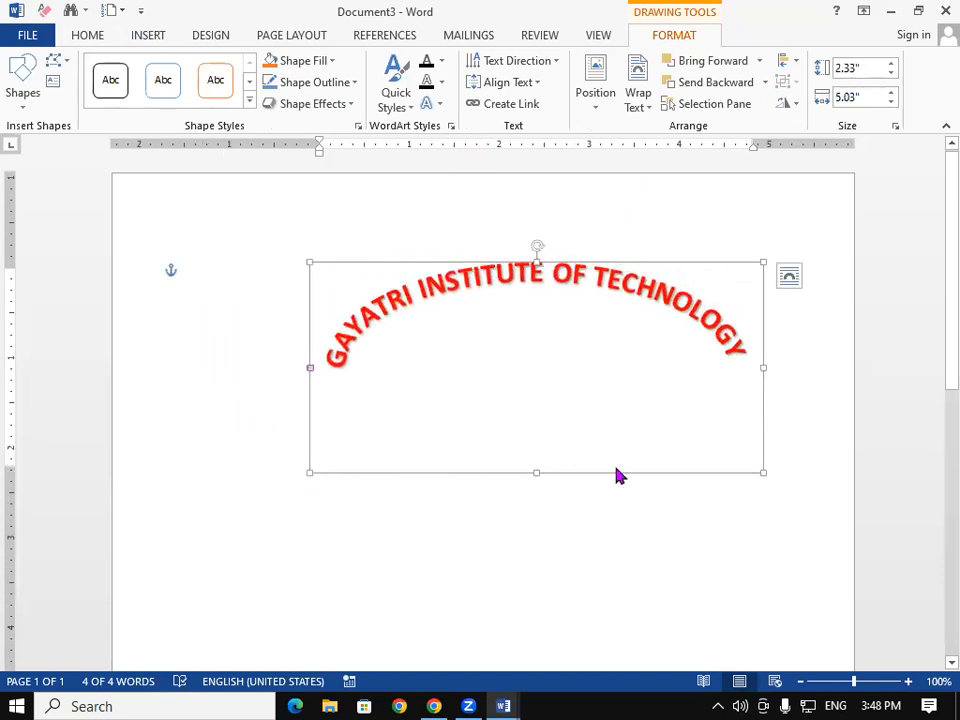
left_click_drag(616, 479, 583, 411)
left_click(551, 507)
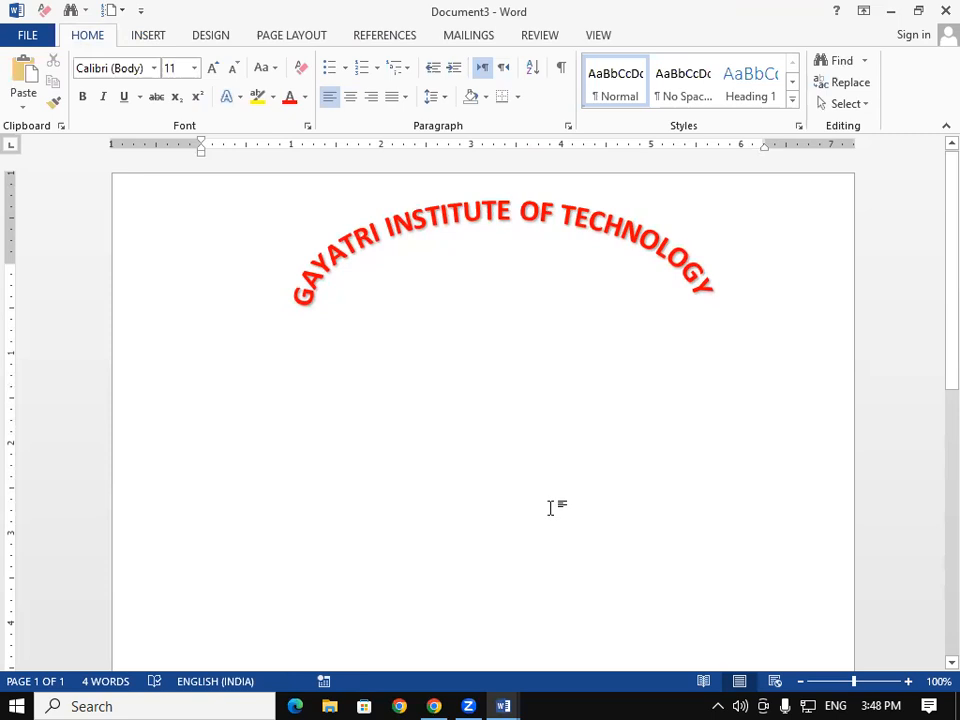
left_click(156, 40)
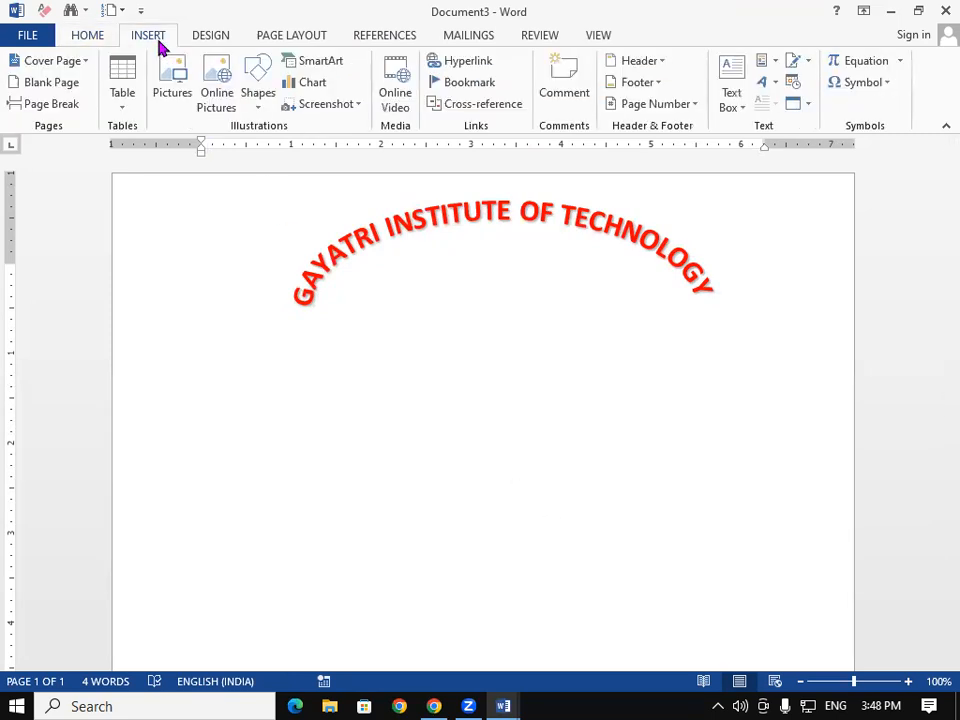
Step: Insert a first-style WordArt reading 'NEAR RAILWAY STATION ROAD PADRAUNA KUSHINAGAR' and shrink it to one line
left_click(765, 87)
left_click(714, 130)
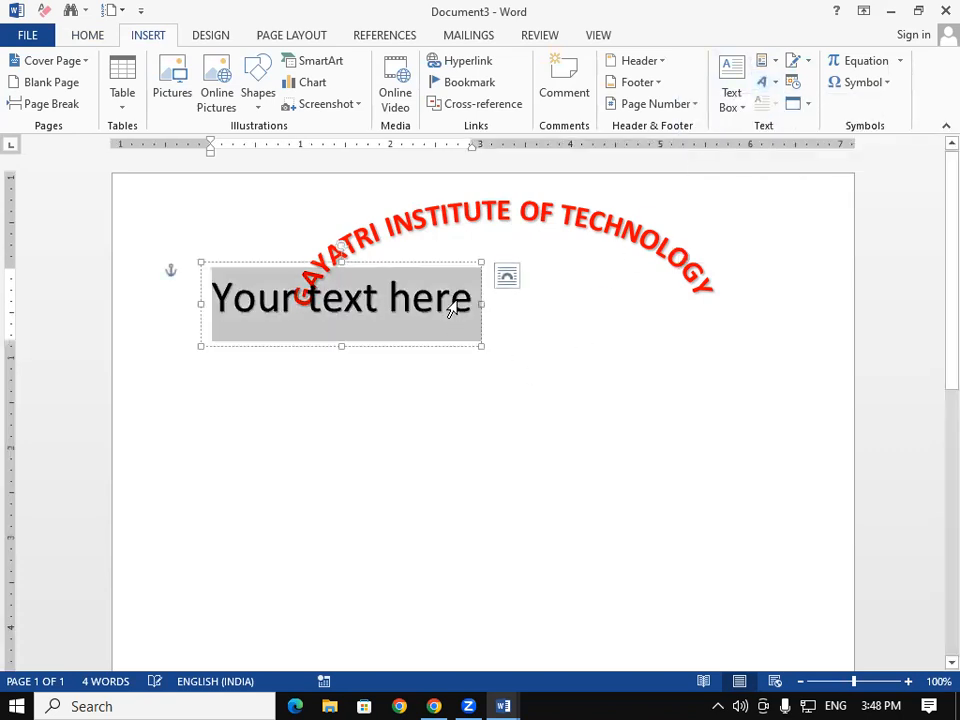
type("NERA==")
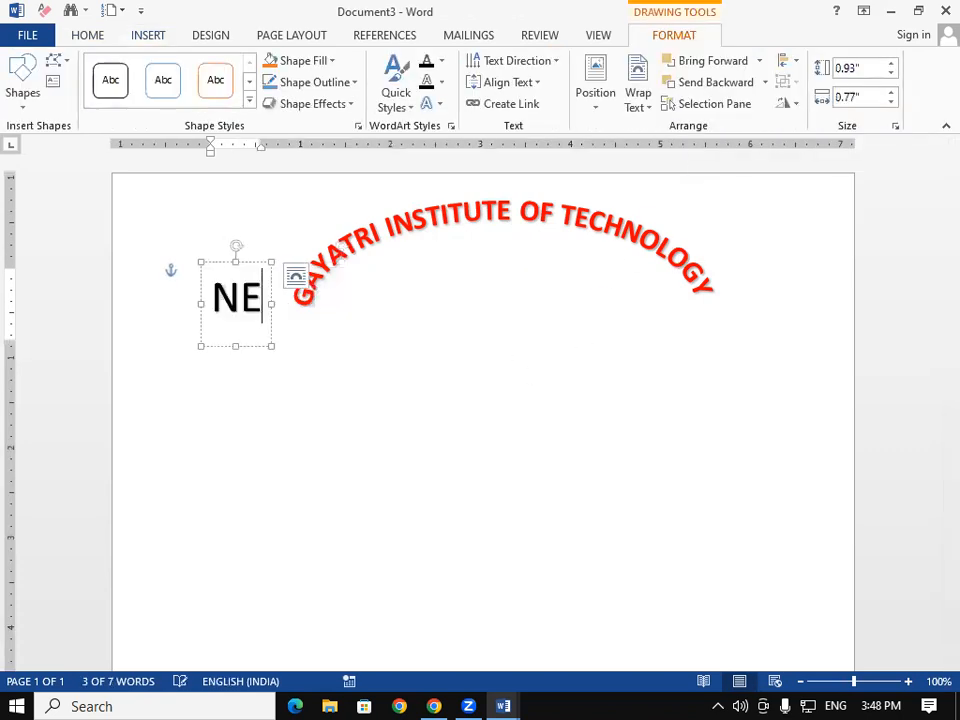
key("BackSpace")
key("BackSpace")
key("BackSpace")
key("BackSpace")
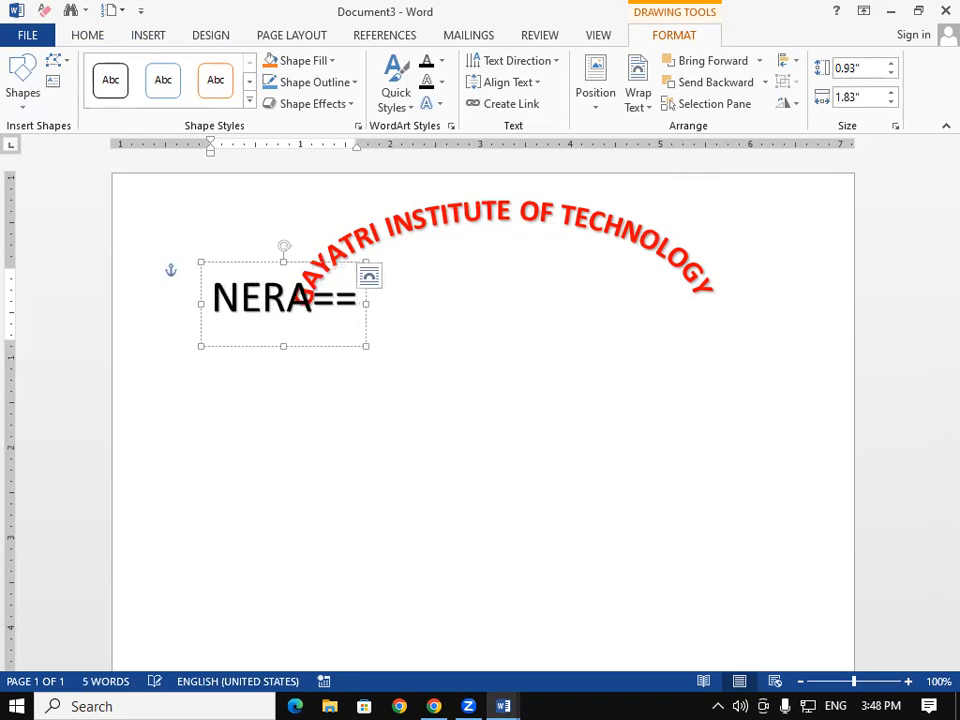
type("AR")
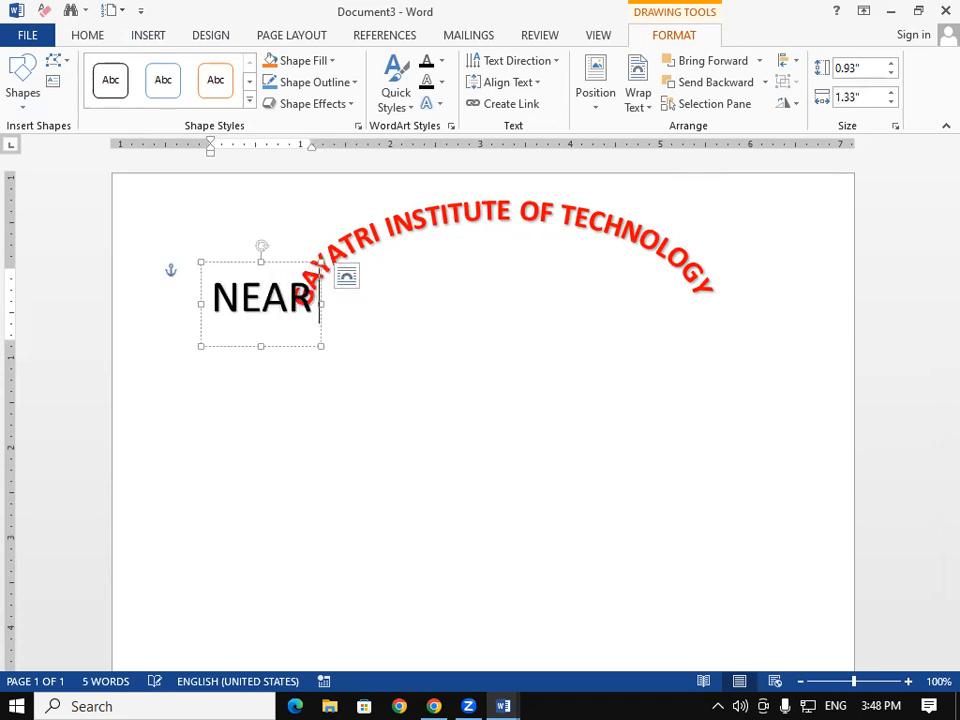
type(" RAIL")
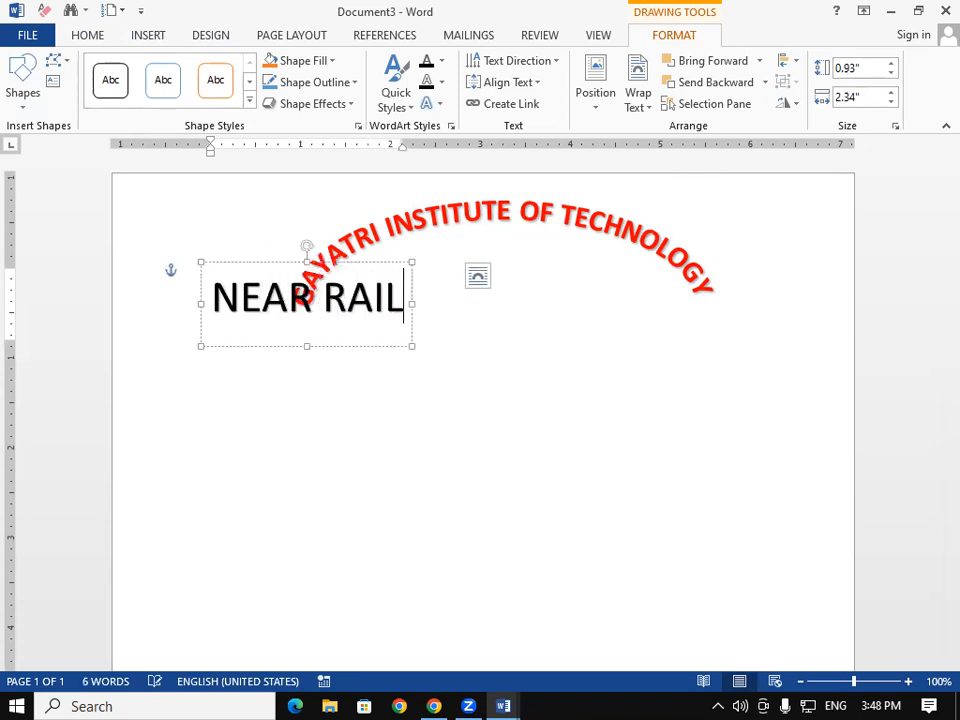
type("WAY")
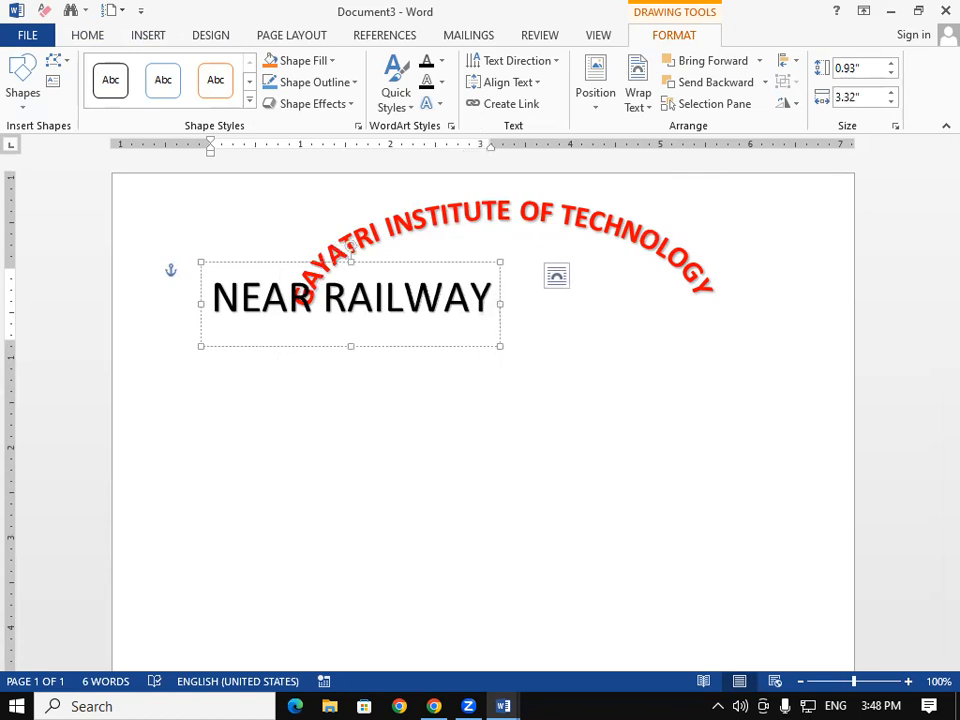
type(" STATION ")
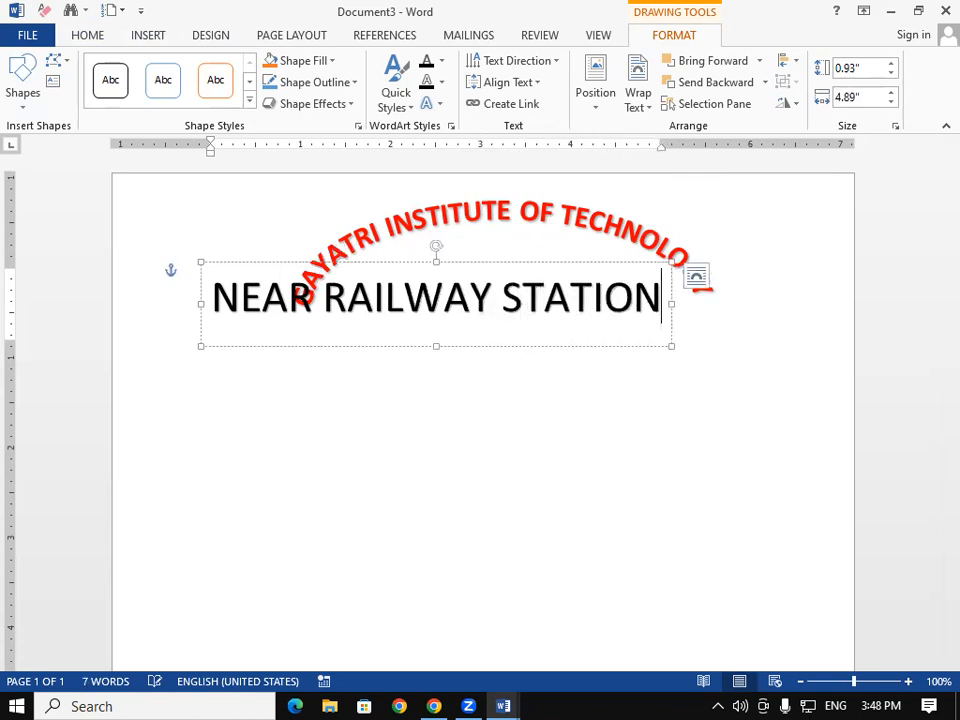
type("ROAD ")
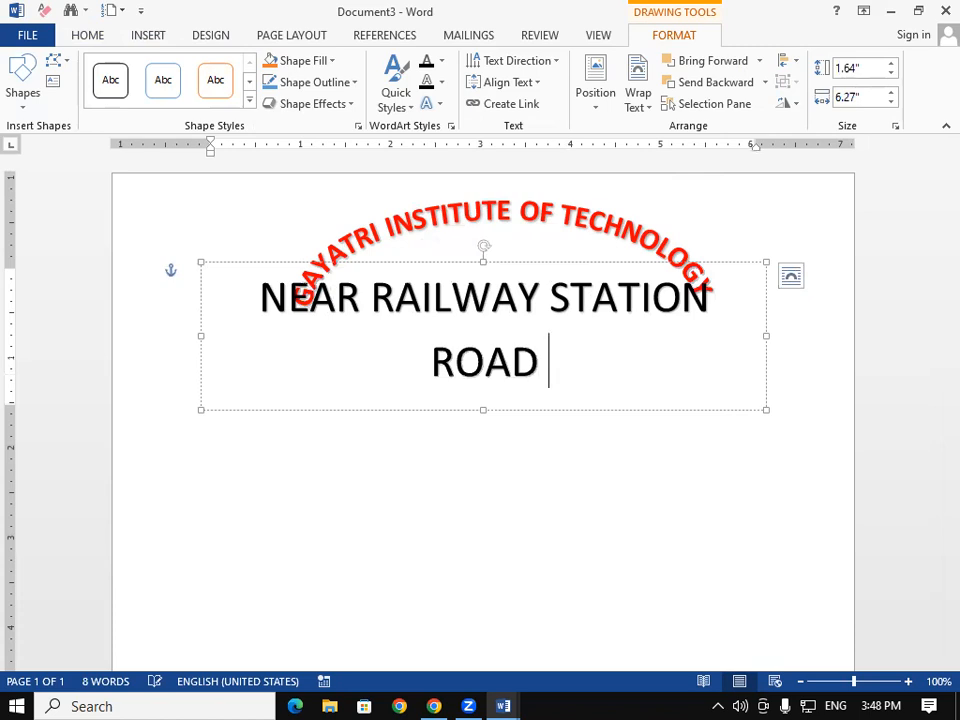
type("PADRAUNA ")
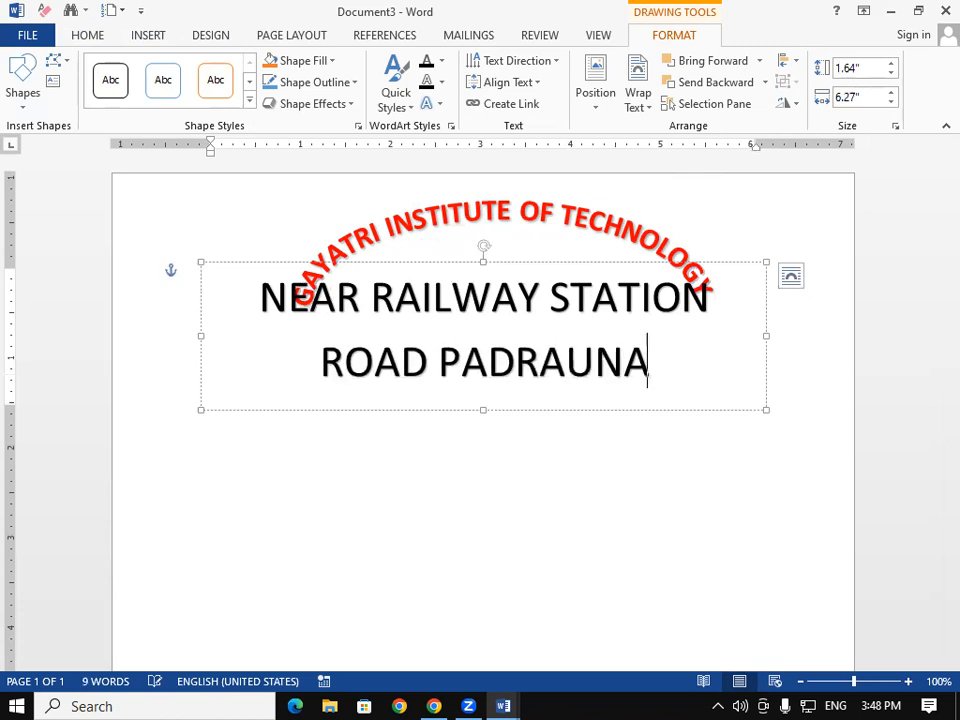
type("KUSHIN")
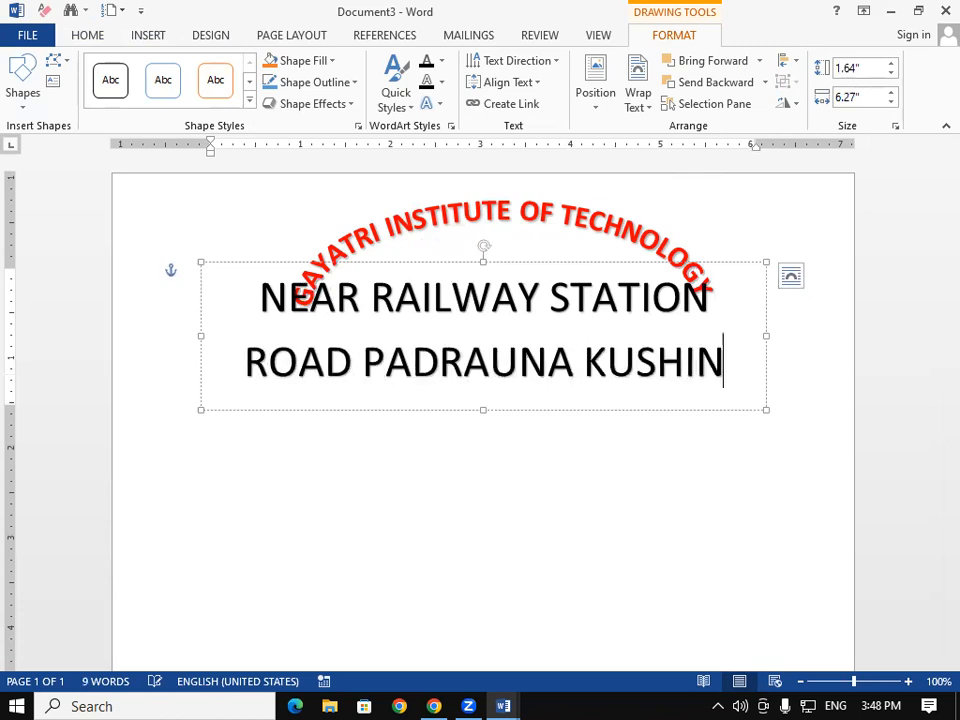
type("AGAR")
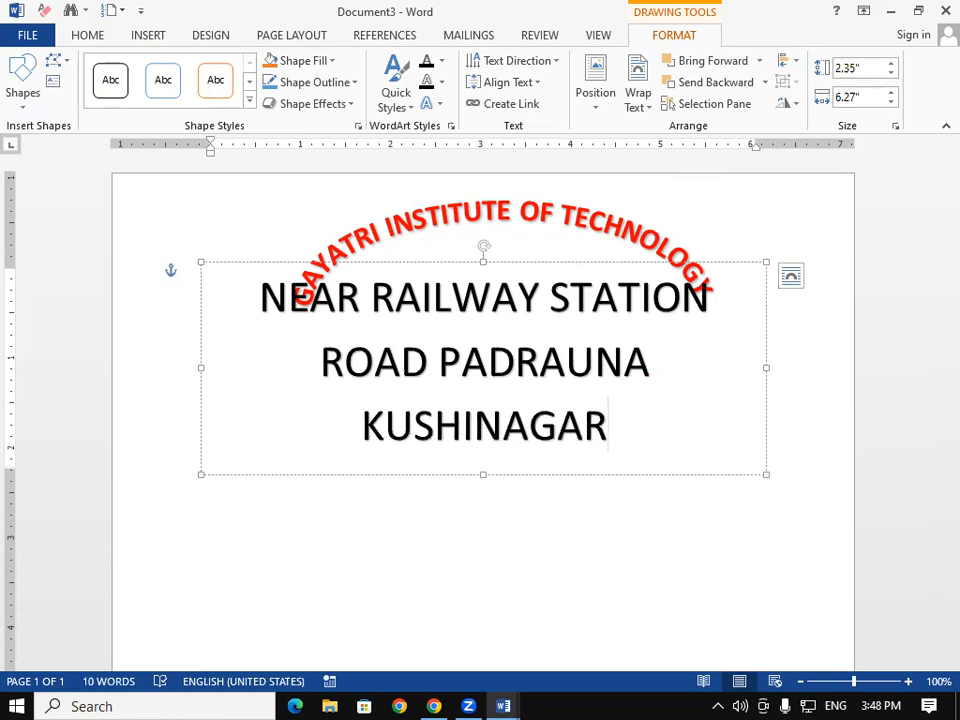
key("ctrl+a")
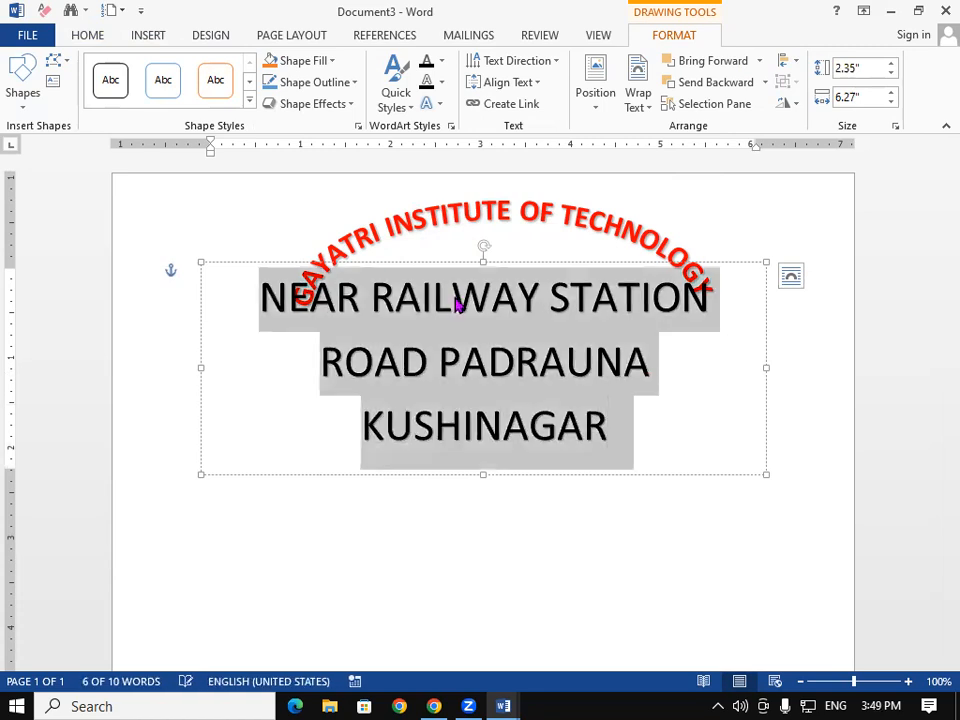
key("ctrl+shift+comma")
key("ctrl+shift+comma")
key("ctrl+shift+comma")
key("ctrl+shift+comma")
key("ctrl+shift+comma")
key("ctrl+shift+comma")
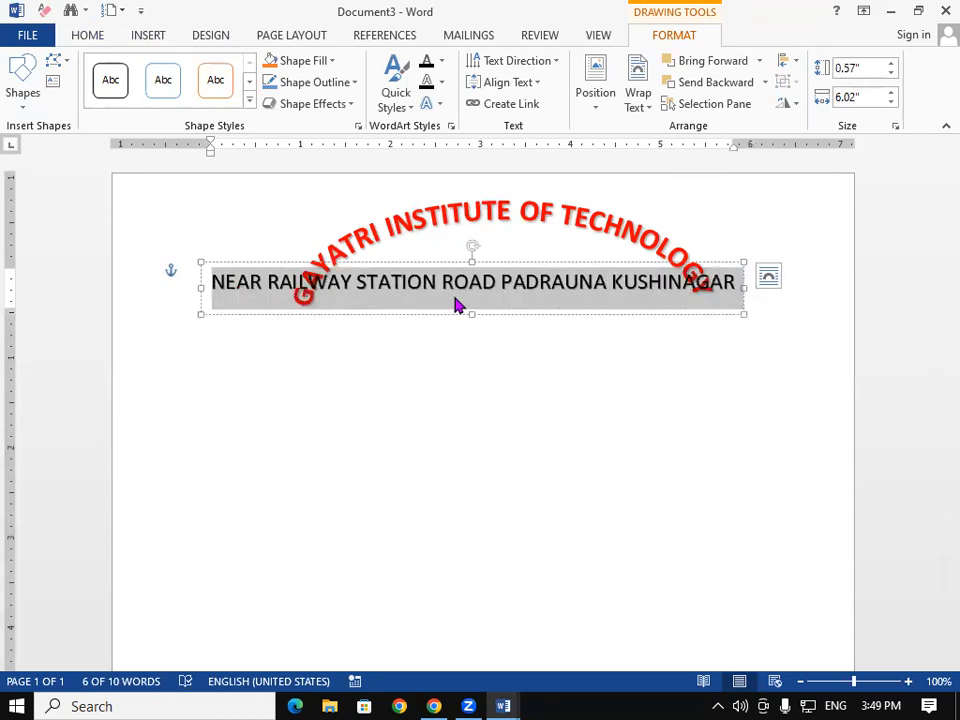
Step: Apply the Arch Up transform text effect to the address WordArt
left_click(440, 105)
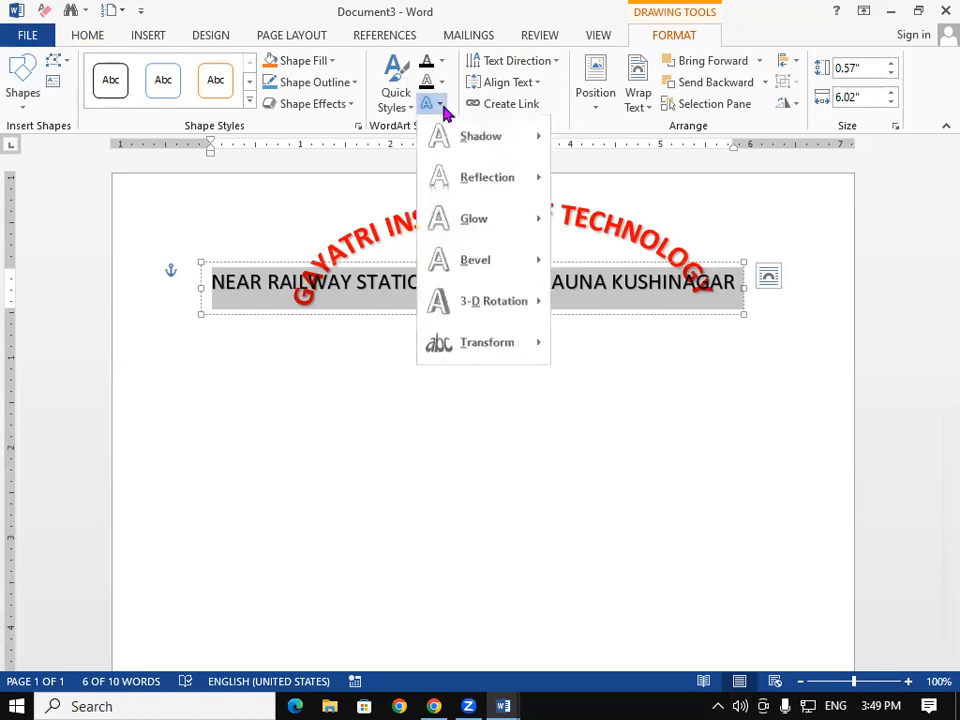
mouse_move(491, 364)
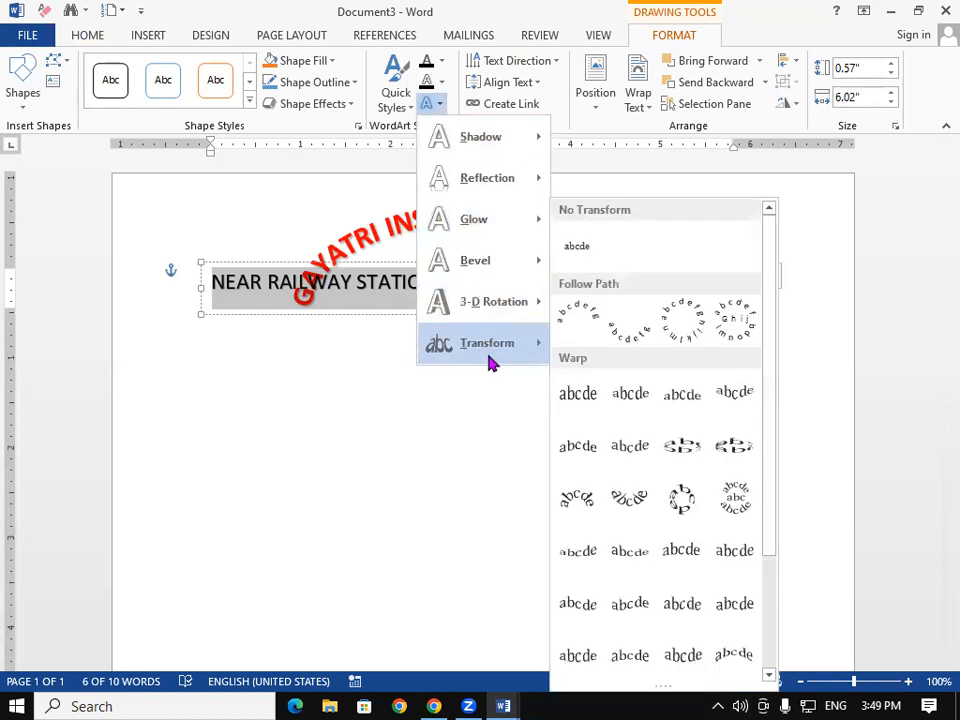
left_click(563, 322)
Step: Enlarge the arched address box, move it beneath the red heading, and start typing 'ST' below
left_click_drag(202, 315, 320, 497)
left_click_drag(573, 500, 545, 484)
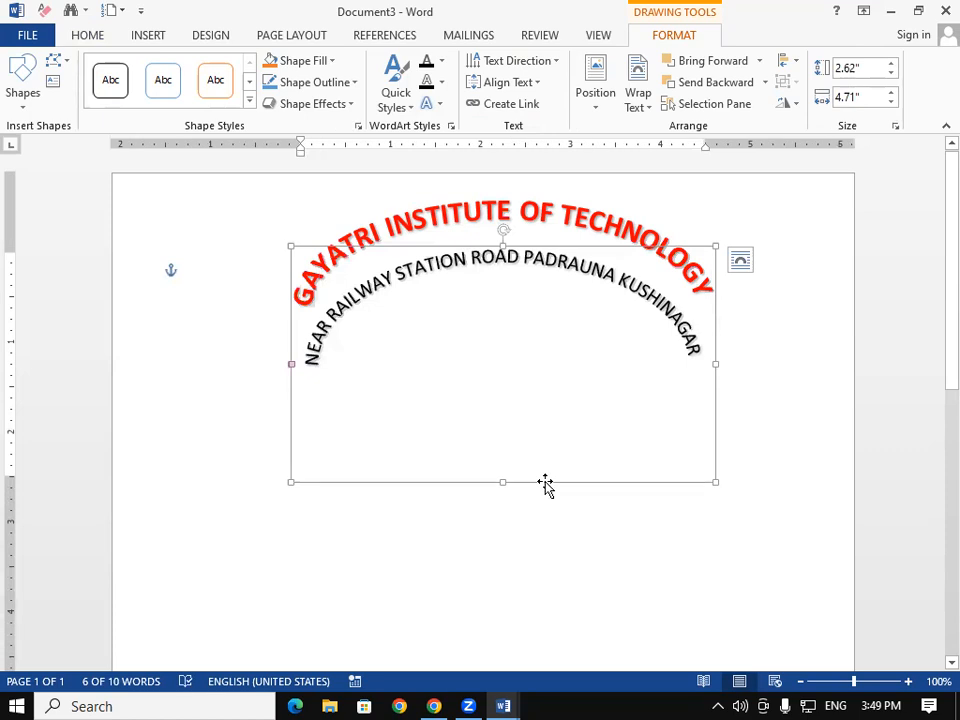
left_click(403, 538)
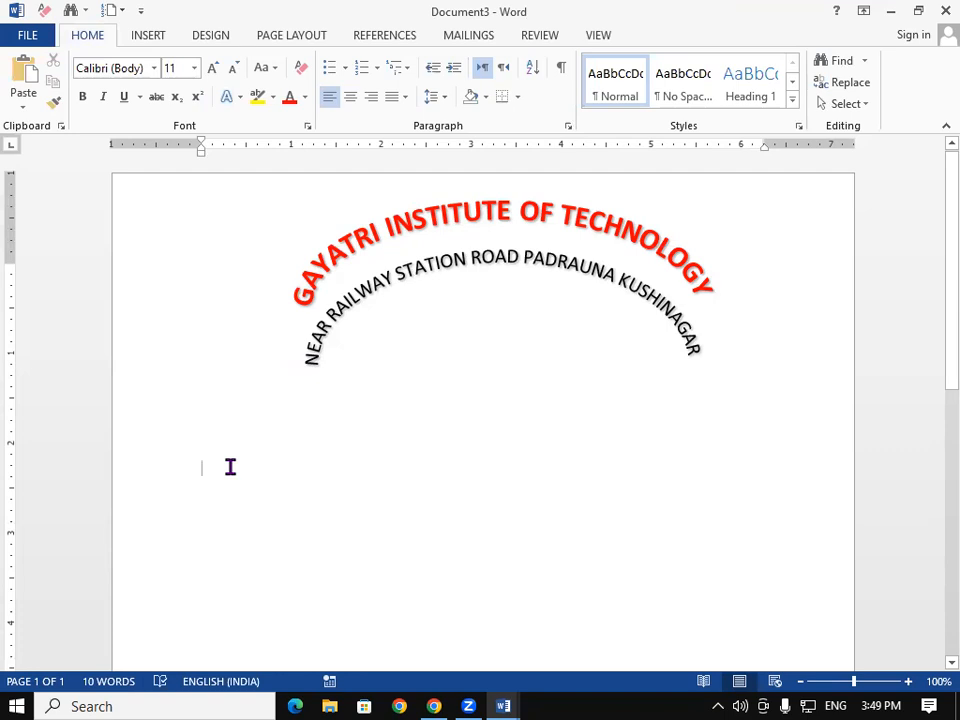
type("STUDE")
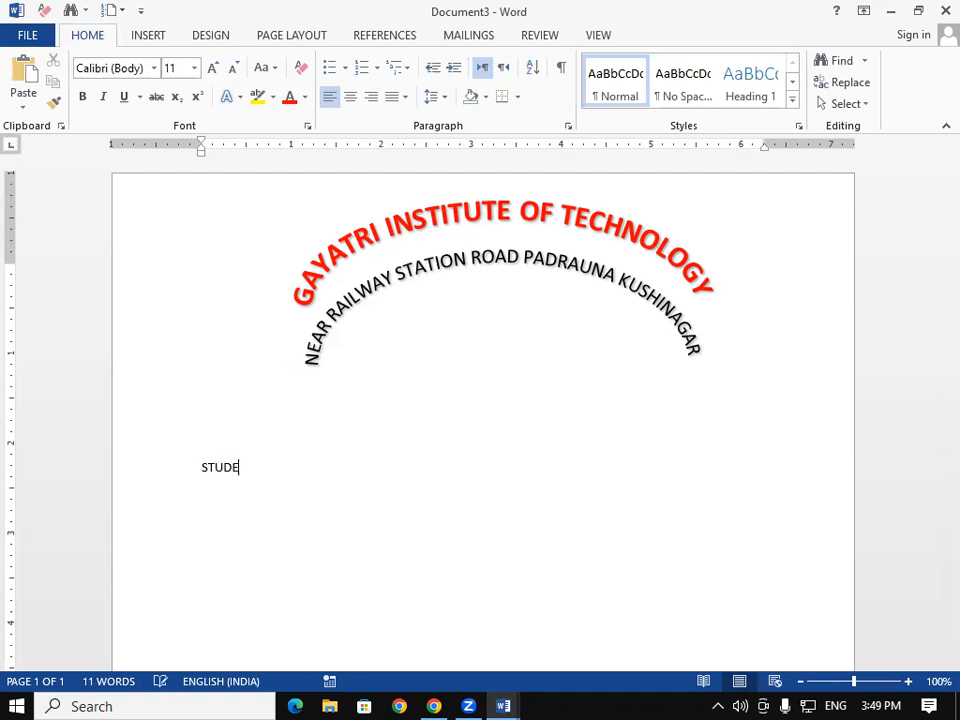